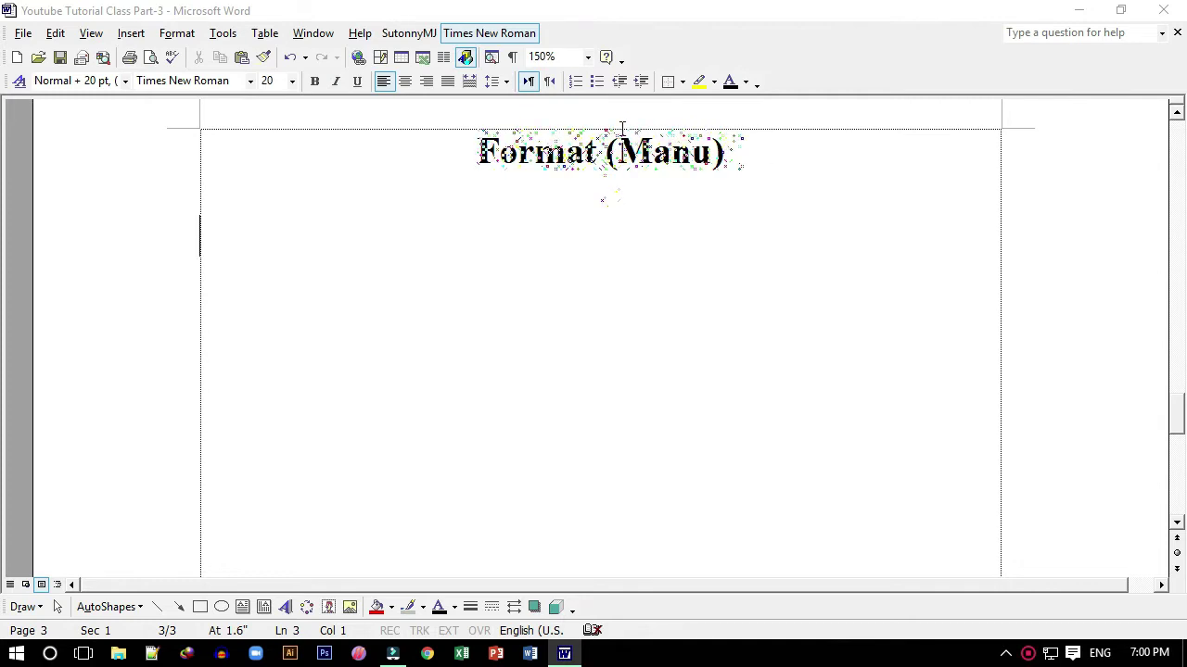
Browse the Edit, View and Insert menus, then expand the Format menu to its full command list.
{"action": "left_click", "coordinate": [56, 35]}
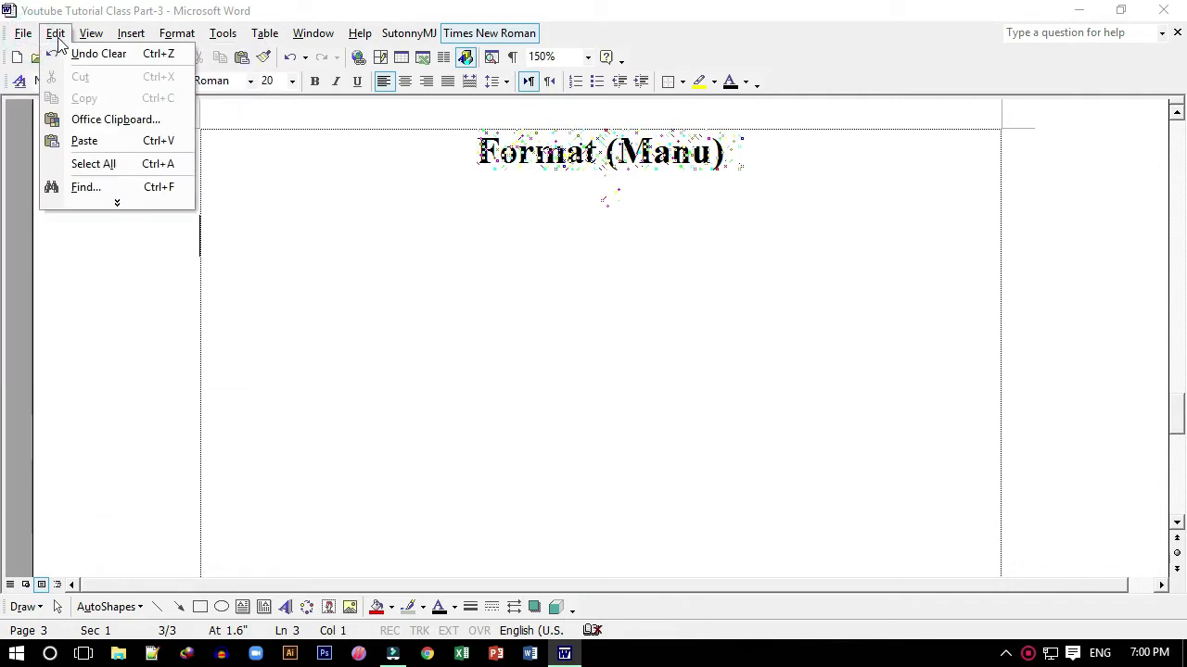
{"action": "left_click", "coordinate": [56, 35]}
{"action": "left_click", "coordinate": [89, 34]}
{"action": "mouse_move", "coordinate": [123, 37]}
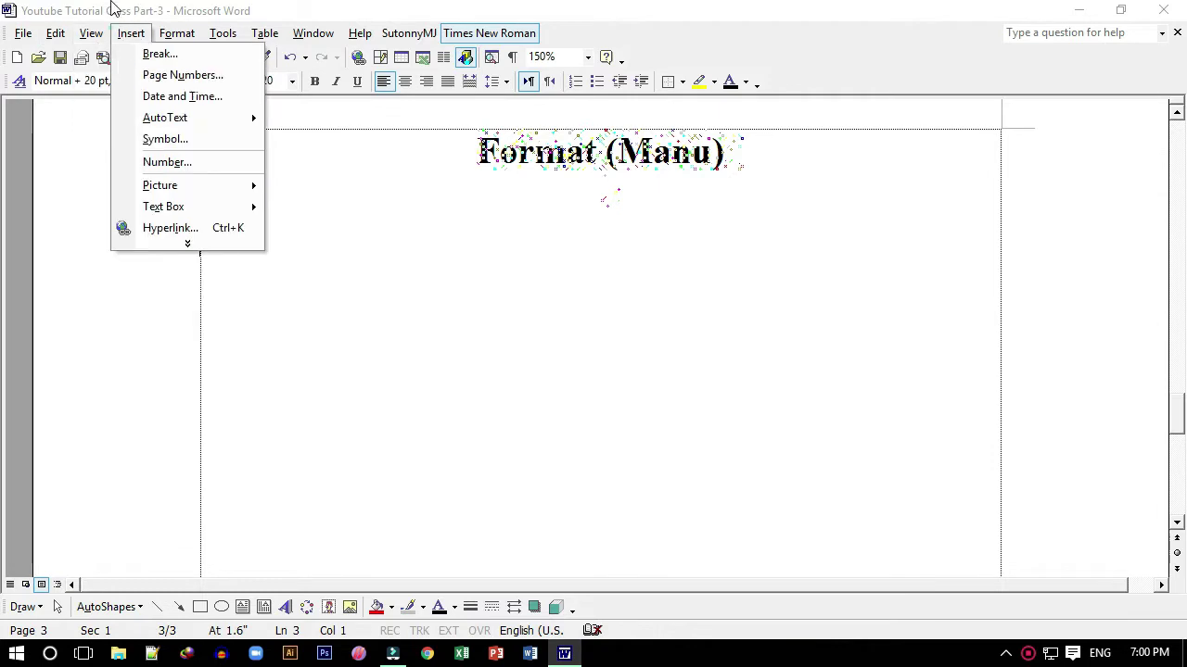
{"action": "left_click", "coordinate": [111, 7]}
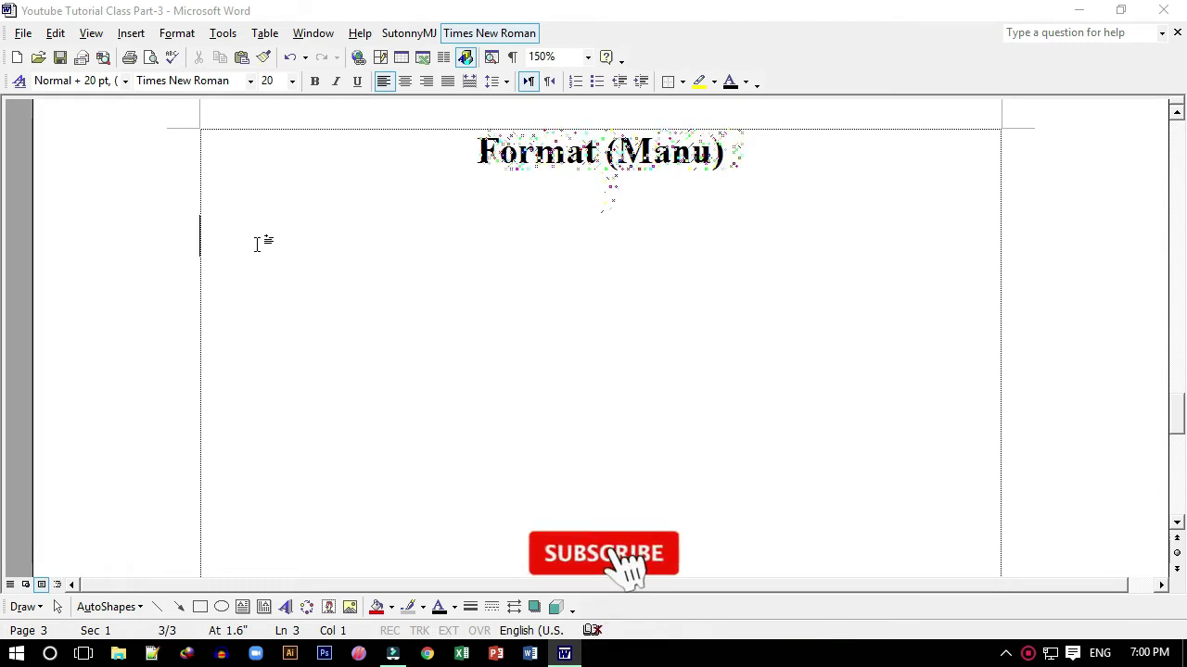
{"action": "left_click", "coordinate": [178, 35]}
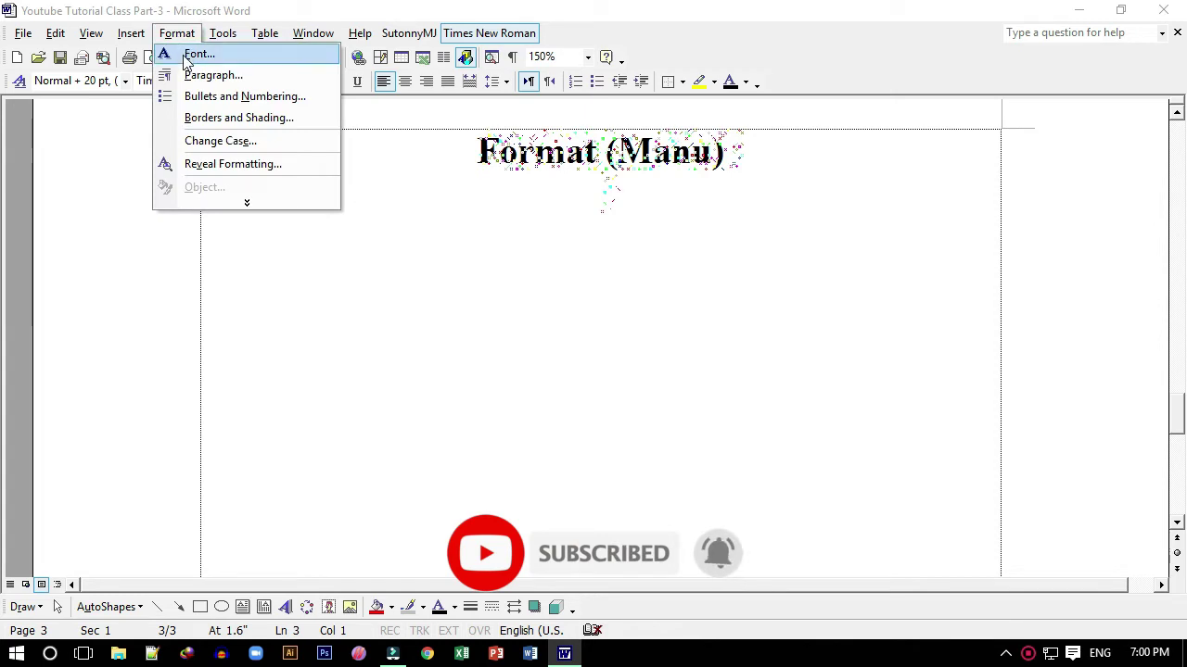
{"action": "left_click", "coordinate": [243, 206]}
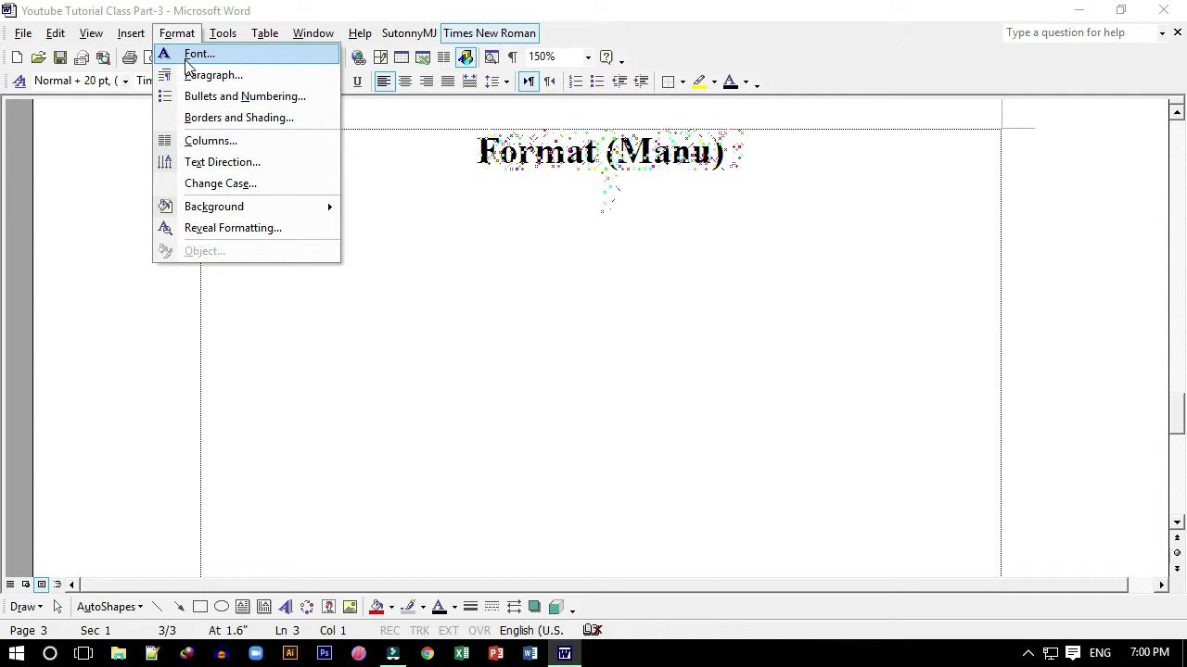
Type 'Masum's Tech' on the empty line below the Format (Manu) heading.
{"action": "left_click", "coordinate": [247, 24]}
{"action": "left_click", "coordinate": [212, 237]}
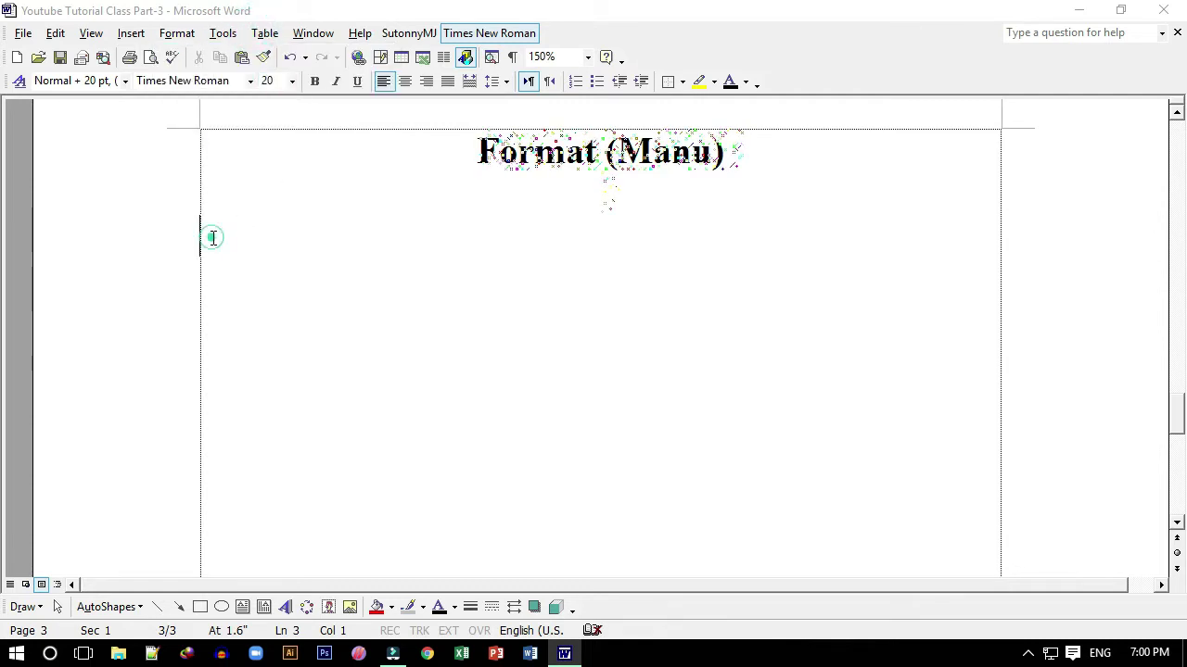
{"action": "type", "text": "Masum"}
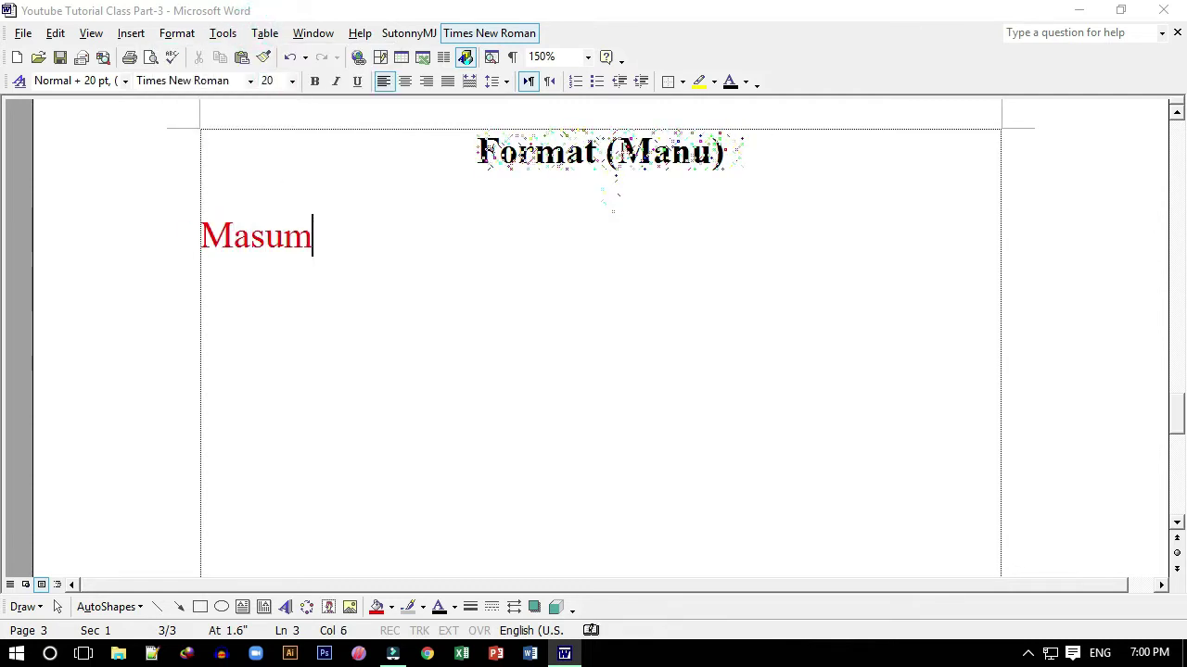
{"action": "type", "text": "'s T"}
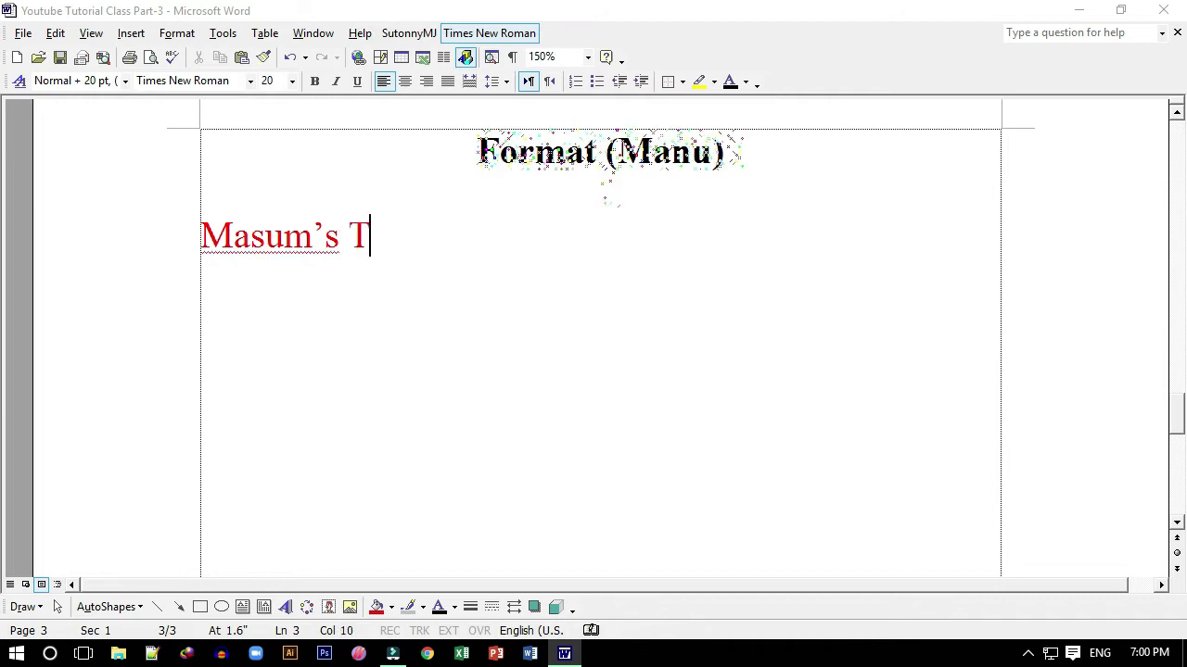
{"action": "type", "text": "ech"}
Change the 'Masum's Tech' line's font colour from red to black.
{"action": "left_click", "coordinate": [171, 256]}
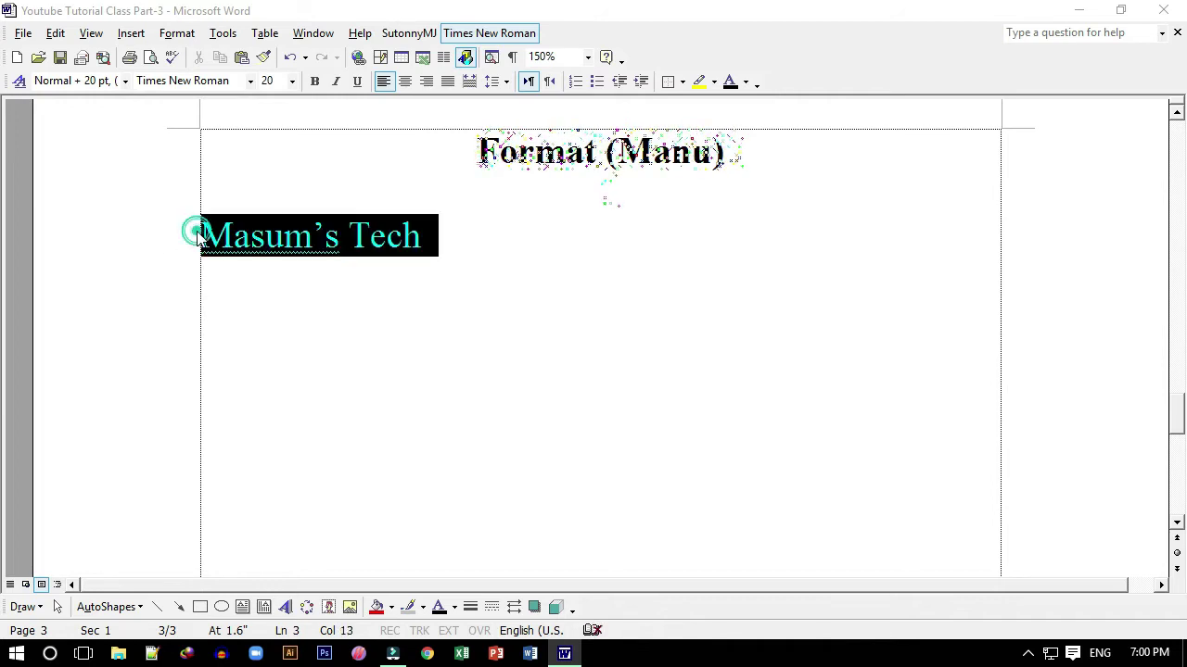
{"action": "left_click", "coordinate": [747, 83]}
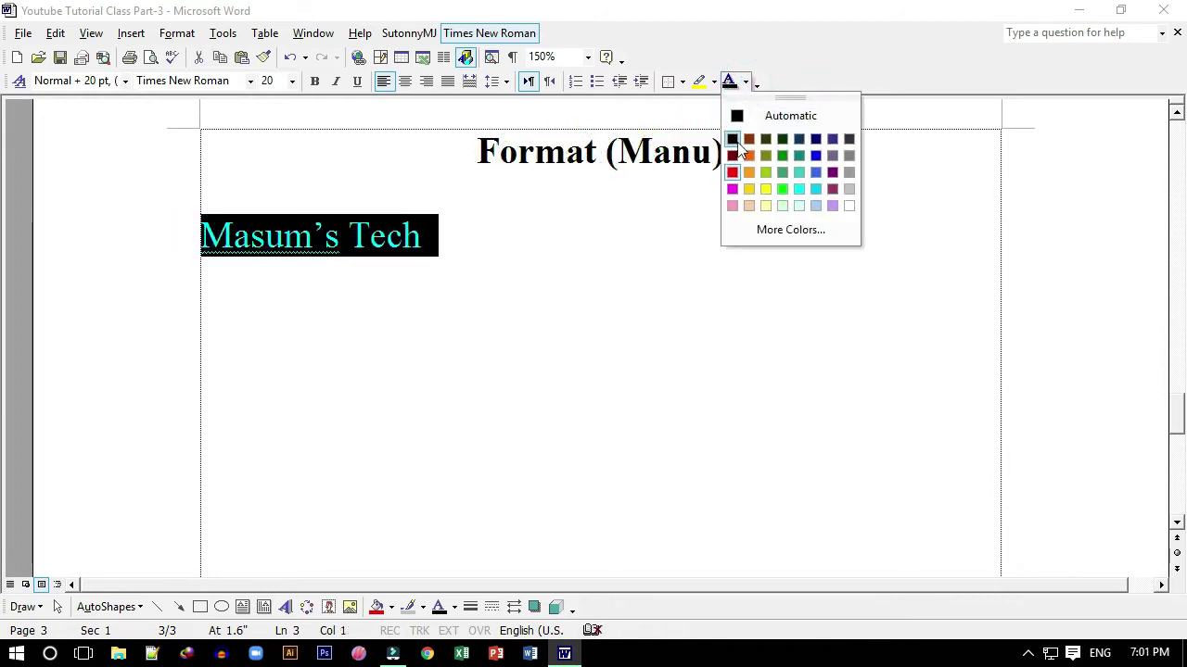
{"action": "left_click", "coordinate": [746, 81]}
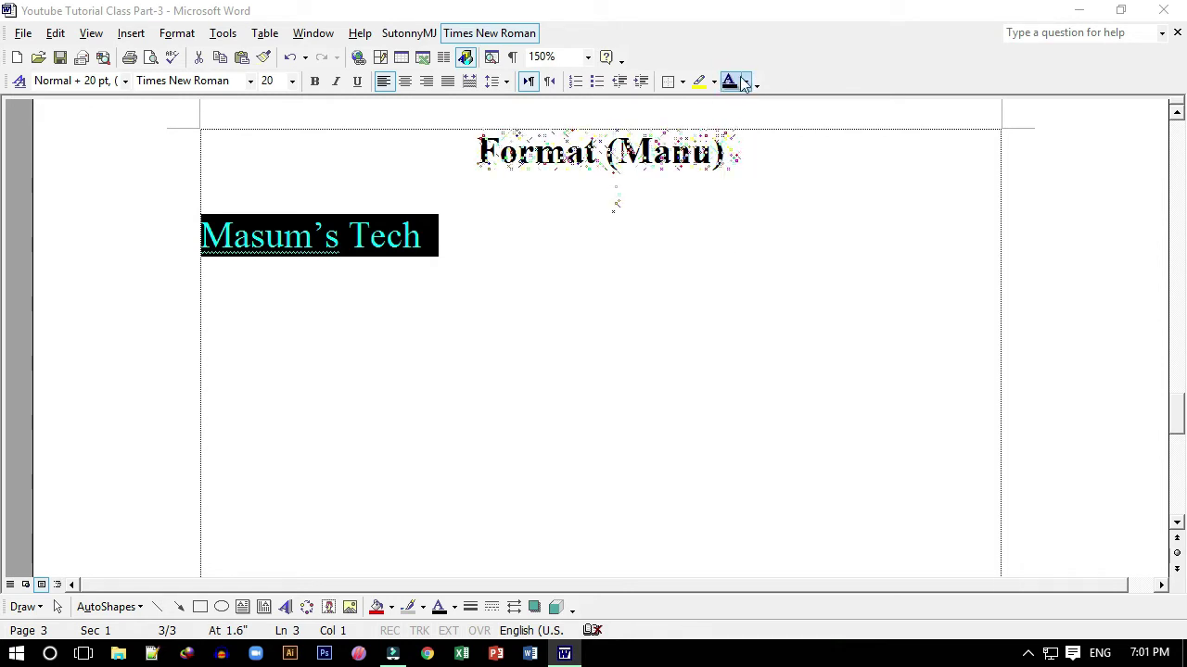
{"action": "left_click", "coordinate": [748, 82]}
{"action": "left_click", "coordinate": [733, 139]}
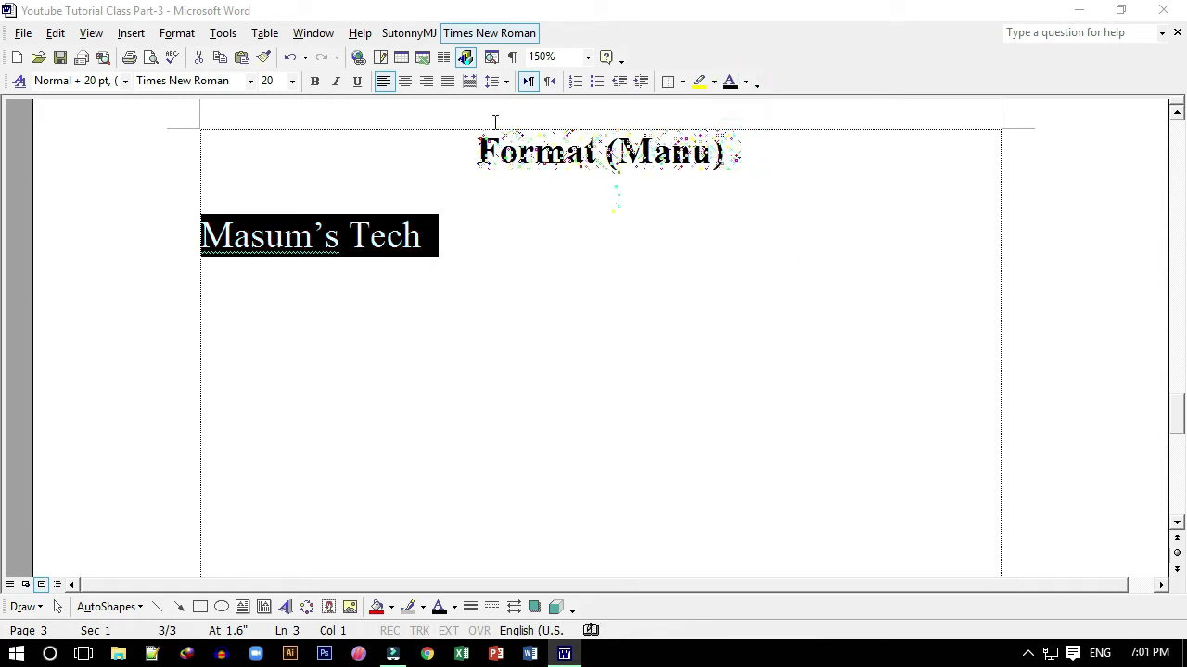
Centre the title and make it underlined, italic and bold.
{"action": "left_click", "coordinate": [406, 82]}
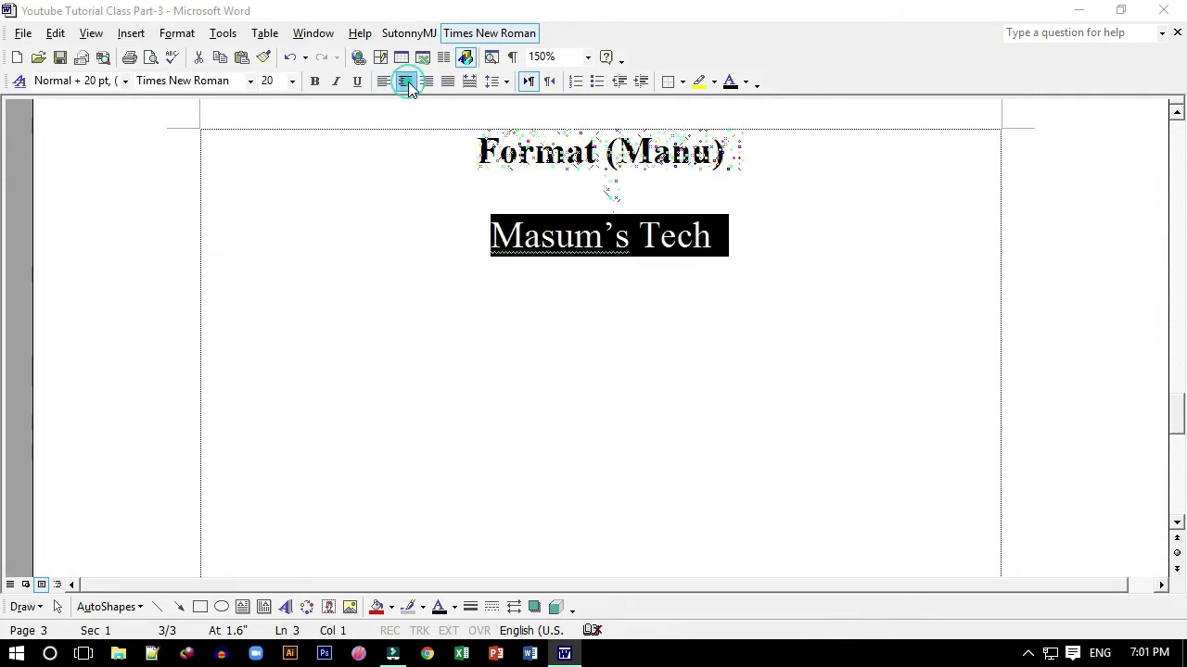
{"action": "left_click", "coordinate": [361, 80]}
{"action": "left_click", "coordinate": [337, 83]}
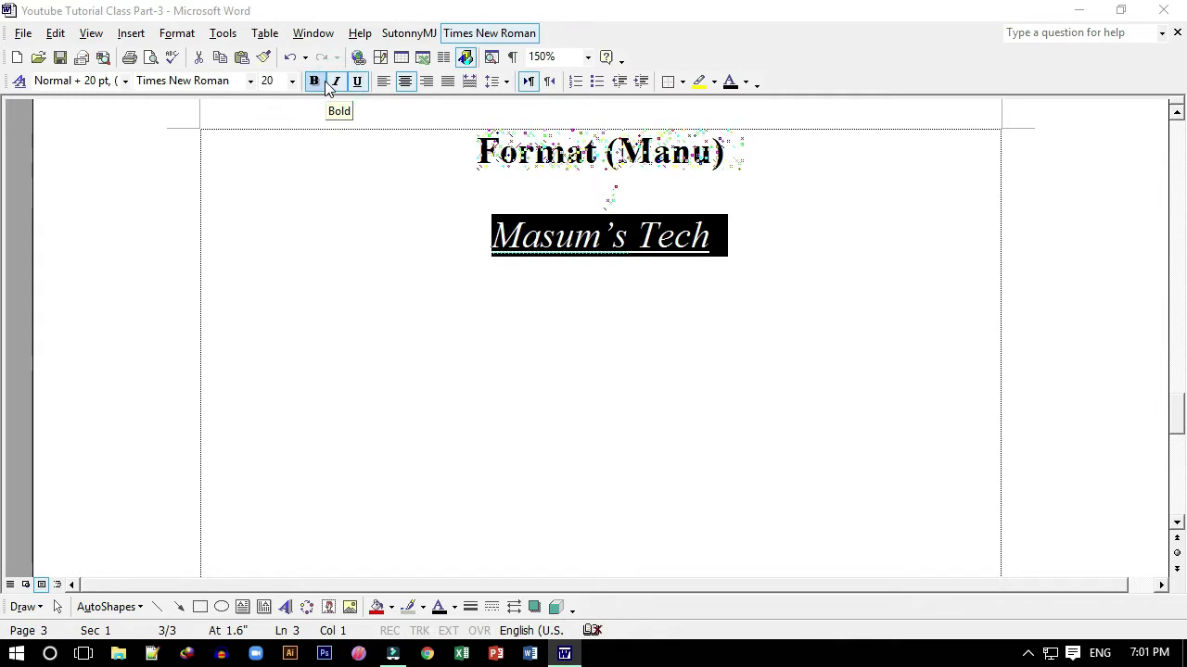
{"action": "left_click", "coordinate": [315, 81]}
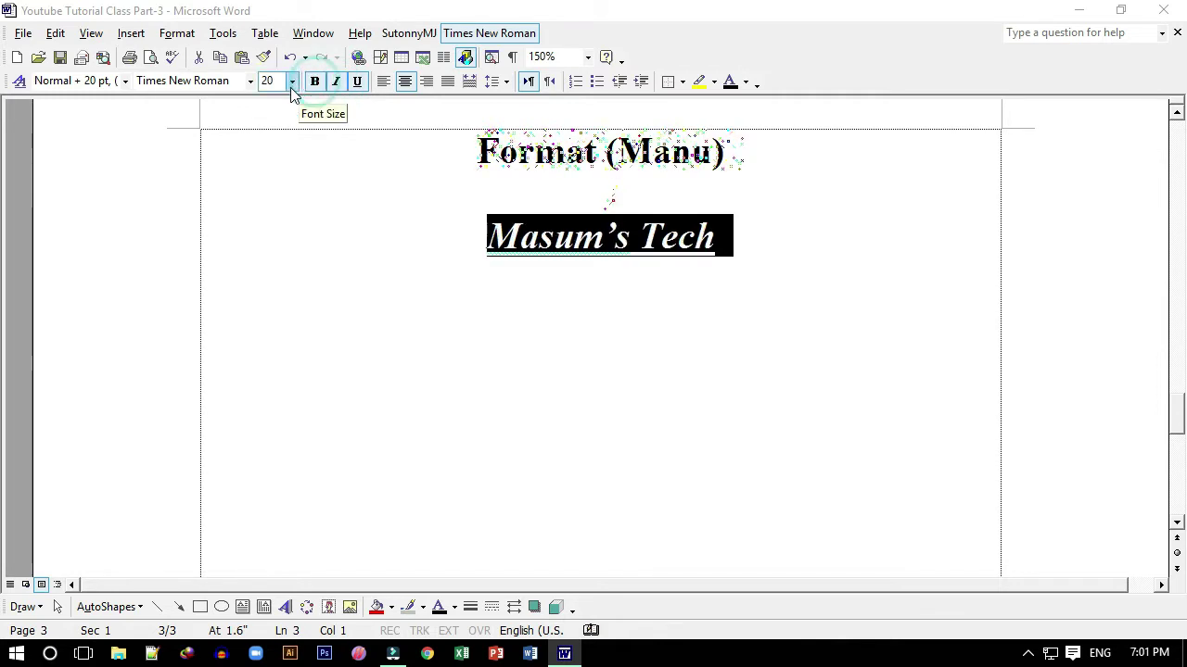
Set the title to 24 pt Algerian and reselect the whole line.
{"action": "left_click", "coordinate": [292, 81]}
{"action": "left_click", "coordinate": [266, 252]}
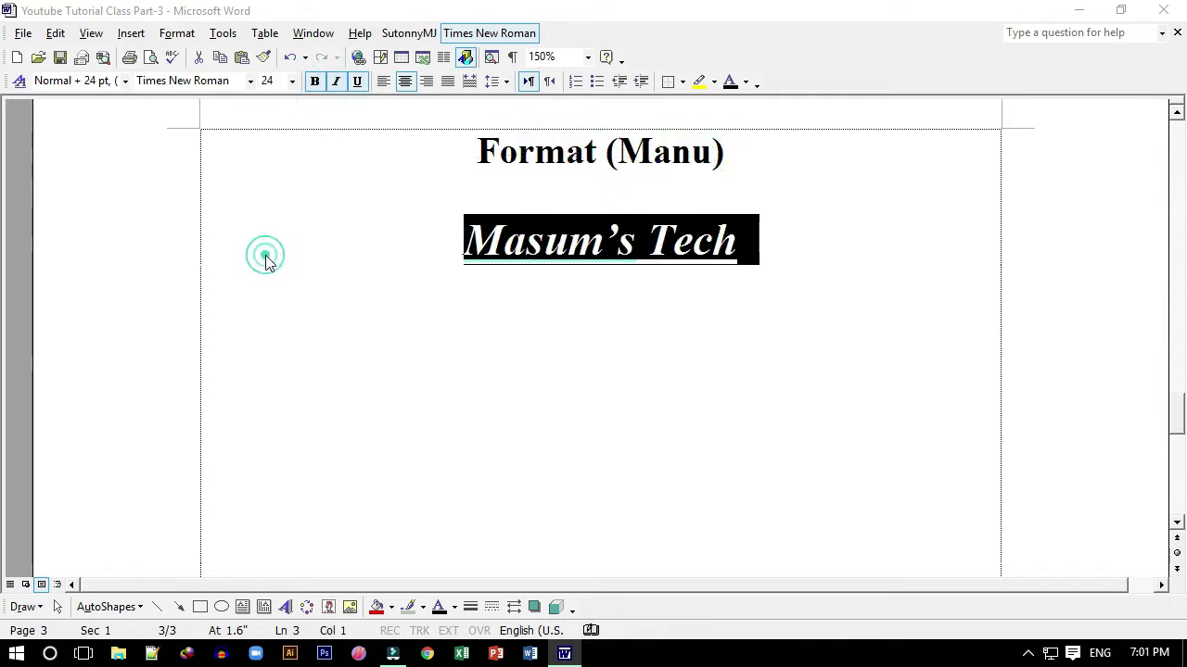
{"action": "left_click", "coordinate": [249, 81]}
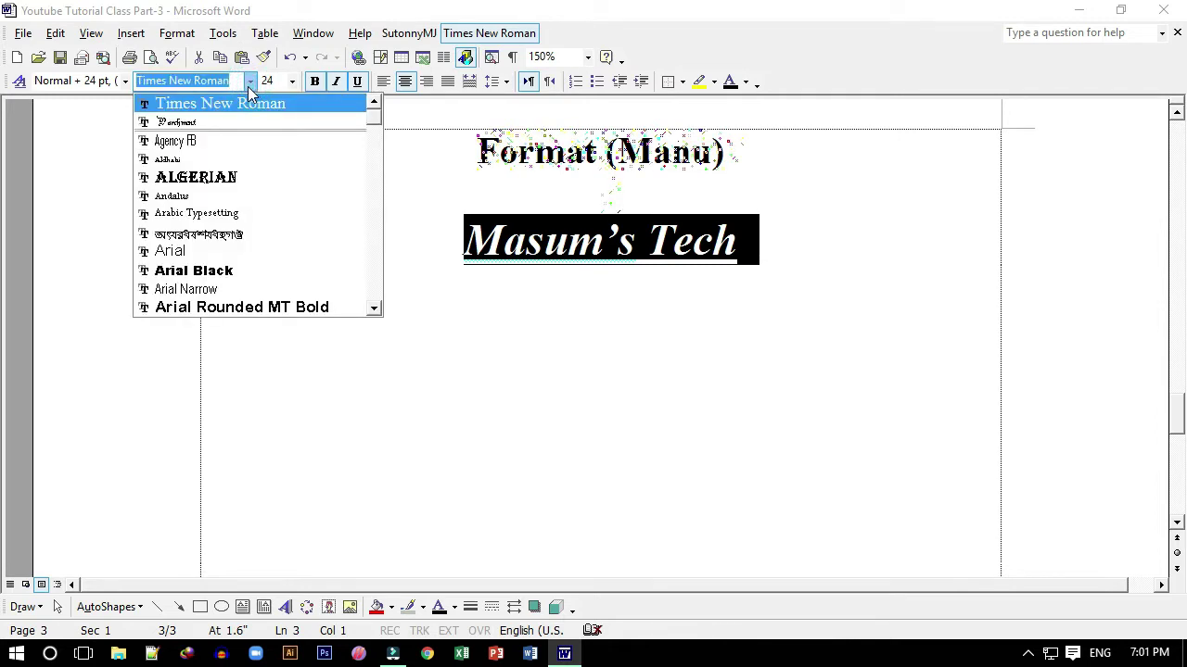
{"action": "left_click", "coordinate": [237, 186]}
{"action": "left_click", "coordinate": [546, 247]}
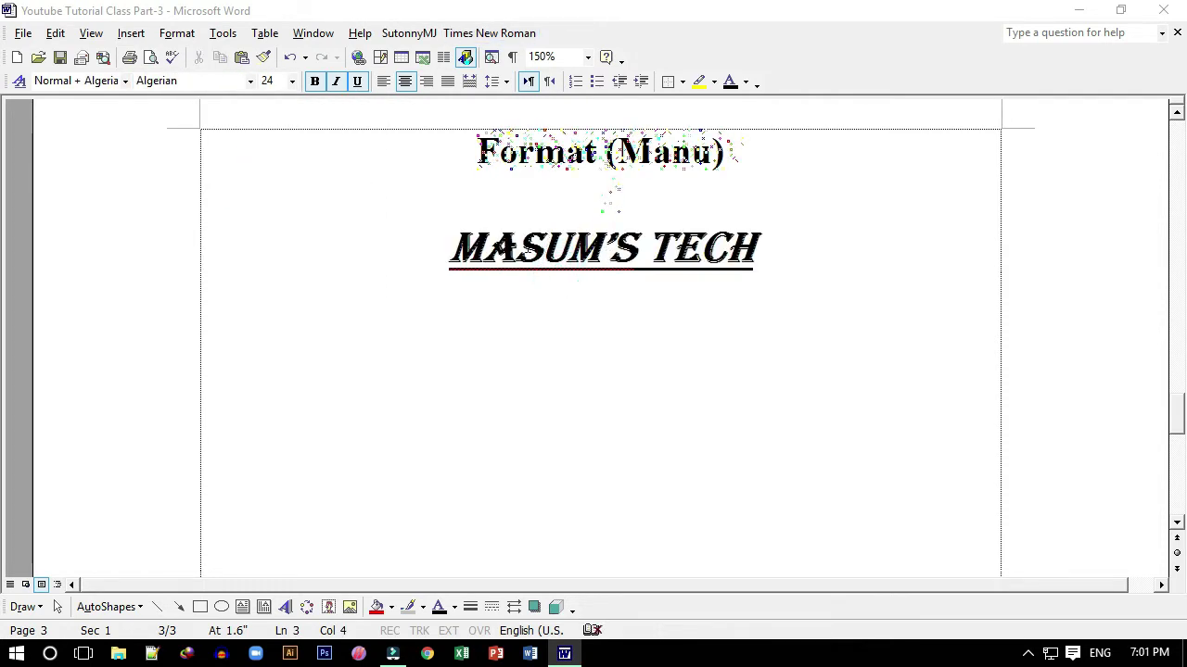
{"action": "left_click_drag", "start_coordinate": [444, 245], "coordinate": [774, 247]}
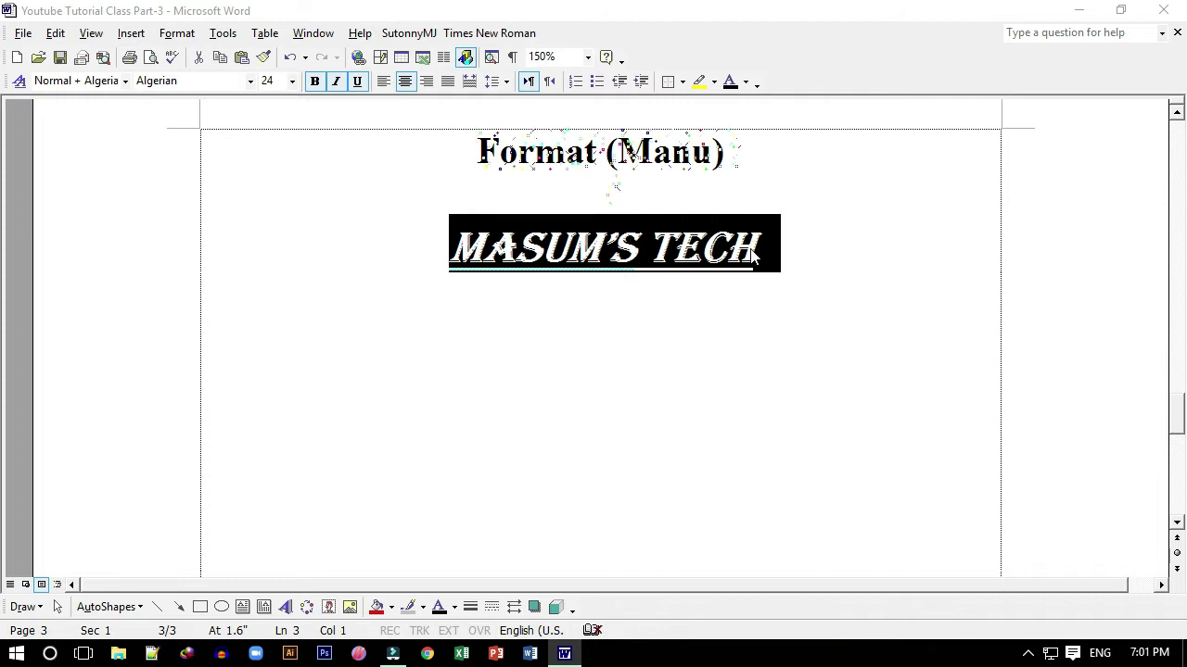
Bring up the Font dialog for the selected title and move it aside.
{"action": "left_click", "coordinate": [176, 37]}
{"action": "left_click", "coordinate": [192, 53]}
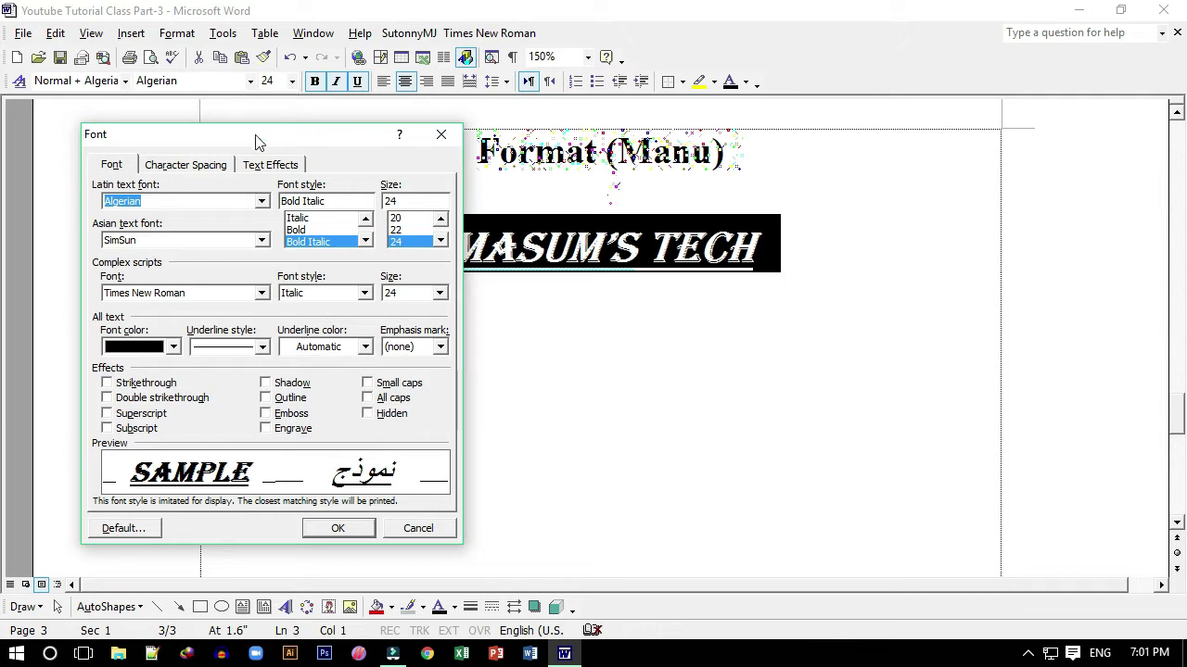
{"action": "left_click", "coordinate": [440, 135]}
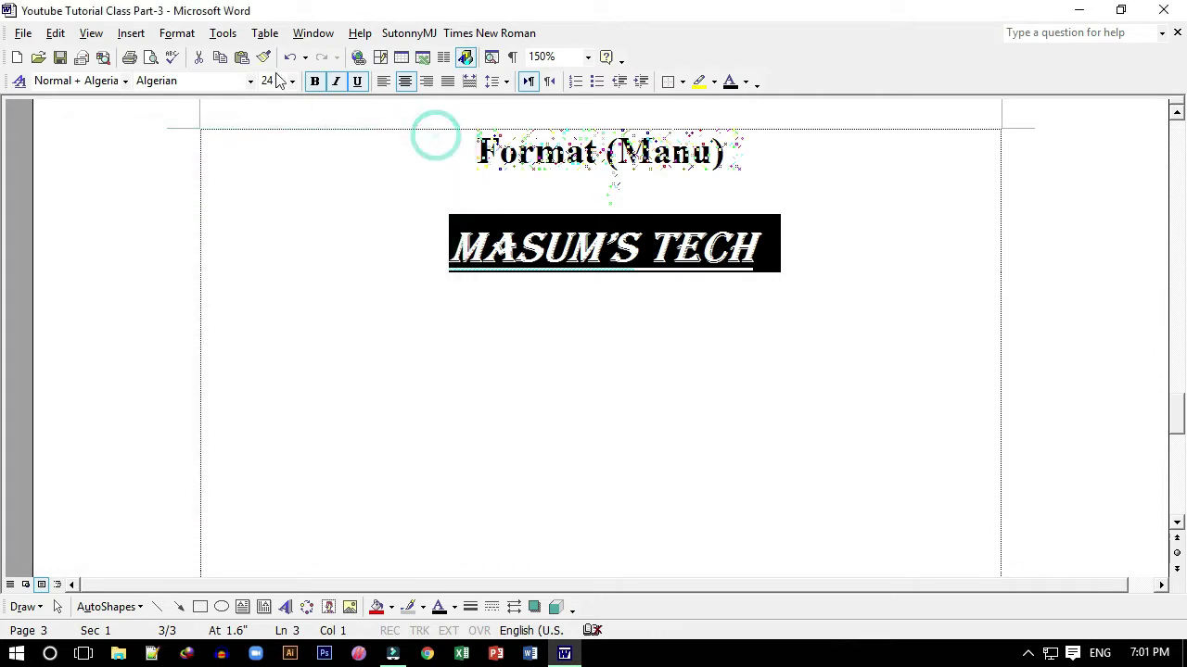
{"action": "left_click", "coordinate": [176, 34]}
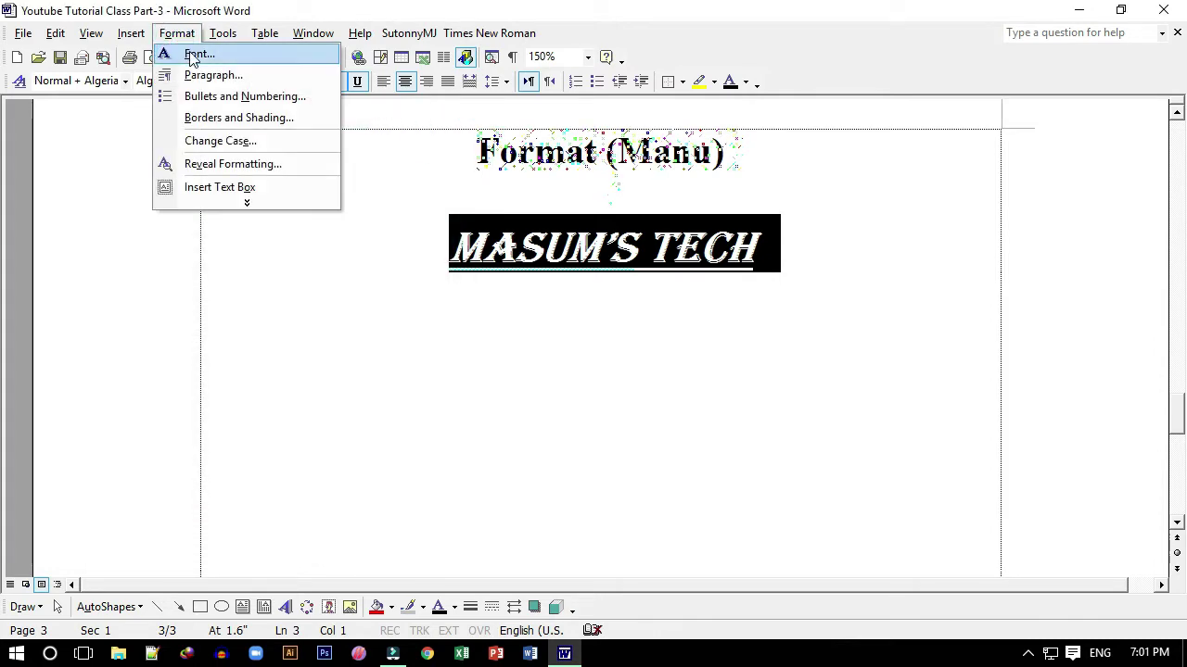
{"action": "left_click", "coordinate": [193, 56]}
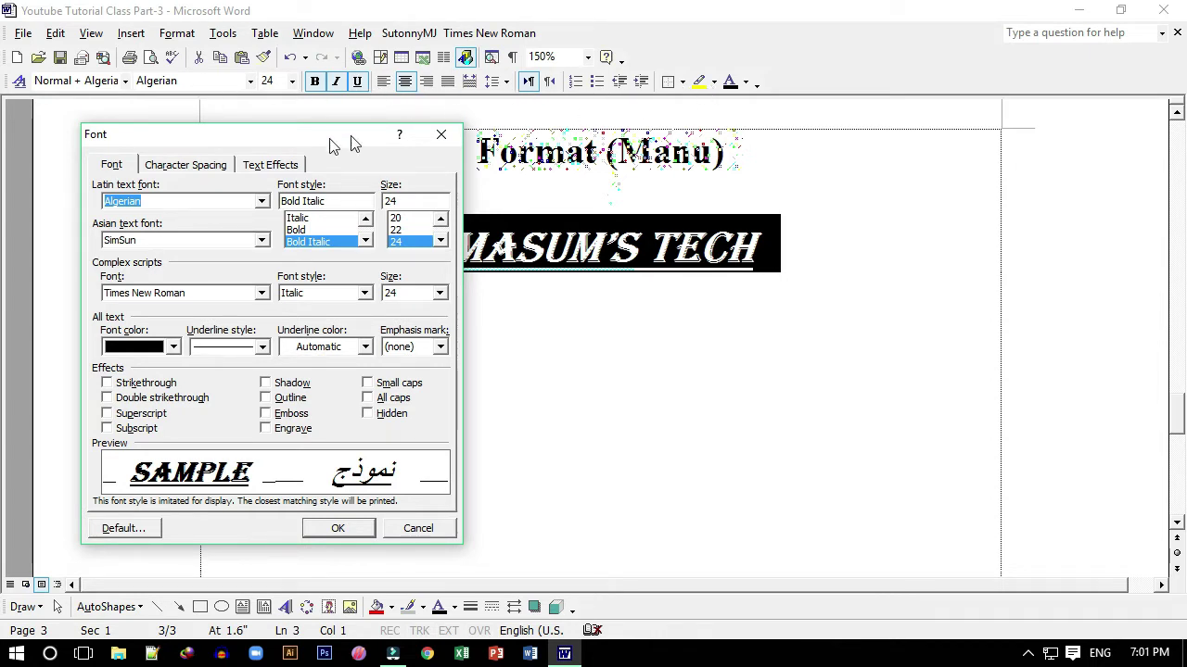
{"action": "left_click_drag", "start_coordinate": [247, 143], "coordinate": [239, 112]}
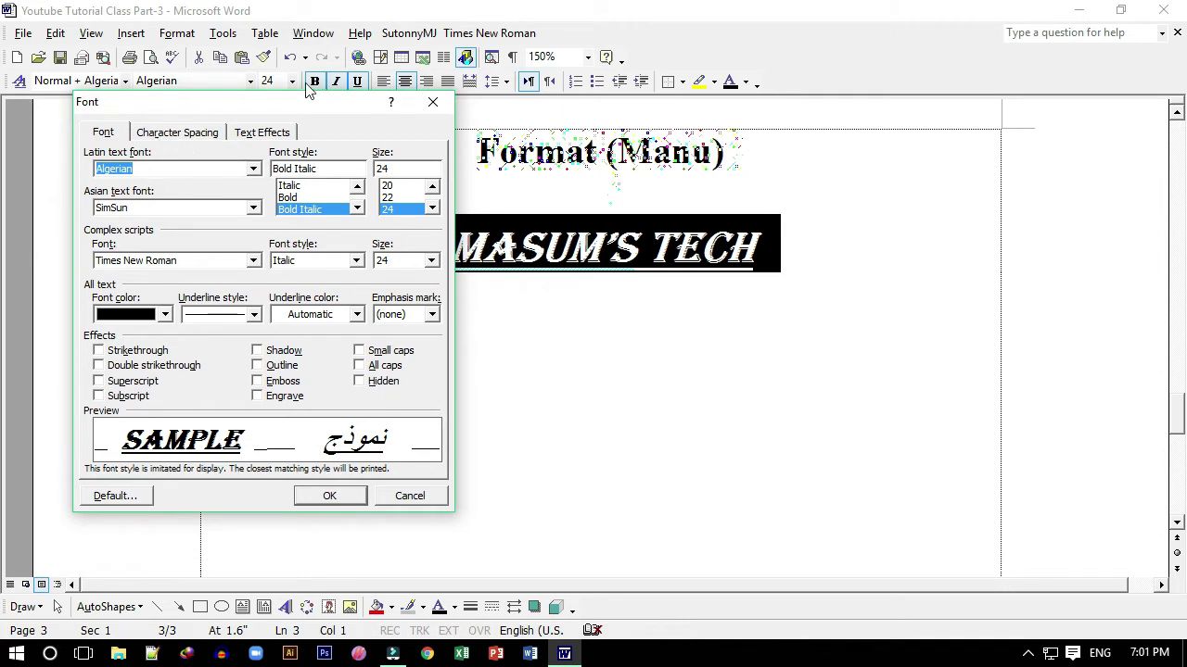
Set the Latin text font to Century Gothic and apply it to the title.
{"action": "left_click", "coordinate": [127, 169]}
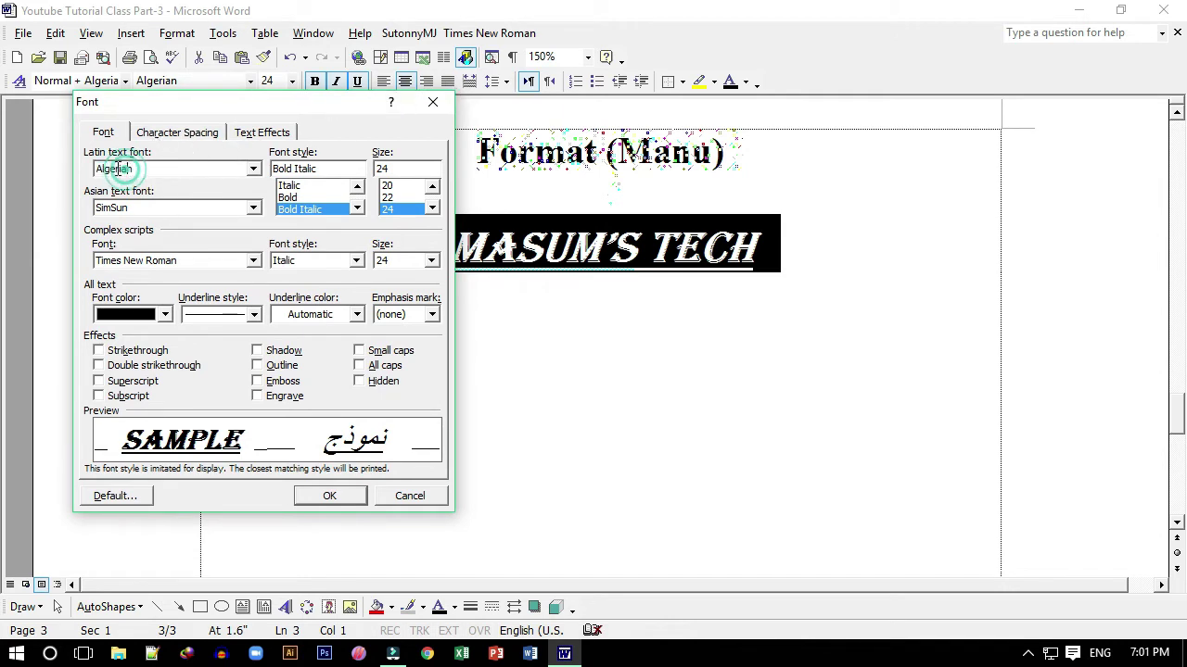
{"action": "left_click", "coordinate": [253, 168]}
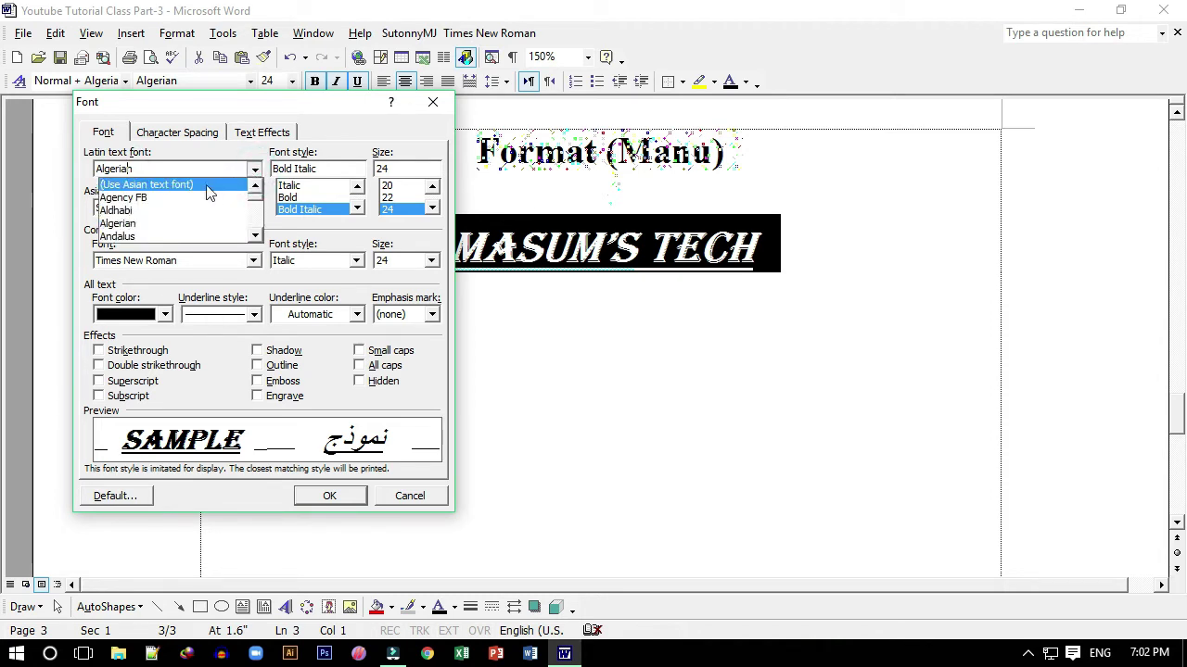
{"action": "scroll", "coordinate": [204, 232], "scroll_direction": "down", "scroll_amount": 4}
{"action": "scroll", "coordinate": [222, 241], "scroll_direction": "down", "scroll_amount": 3}
{"action": "scroll", "coordinate": [246, 250], "scroll_direction": "down", "scroll_amount": 4}
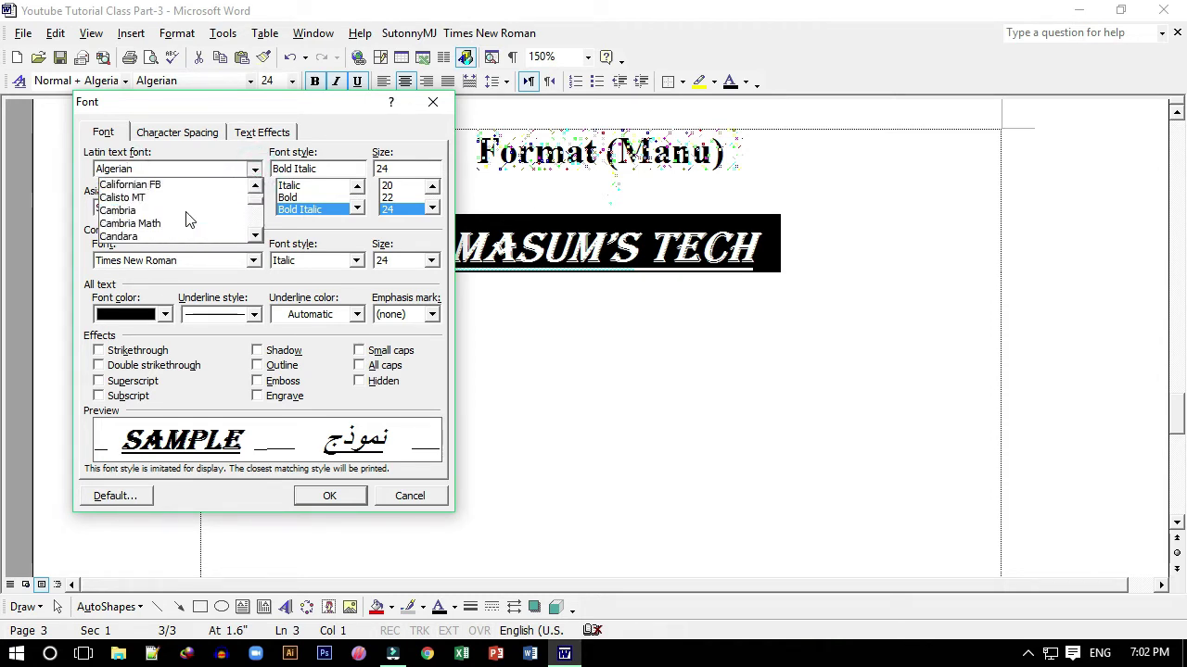
{"action": "left_click", "coordinate": [254, 235]}
{"action": "left_click", "coordinate": [254, 235]}
{"action": "left_click", "coordinate": [254, 236]}
{"action": "left_click", "coordinate": [254, 235]}
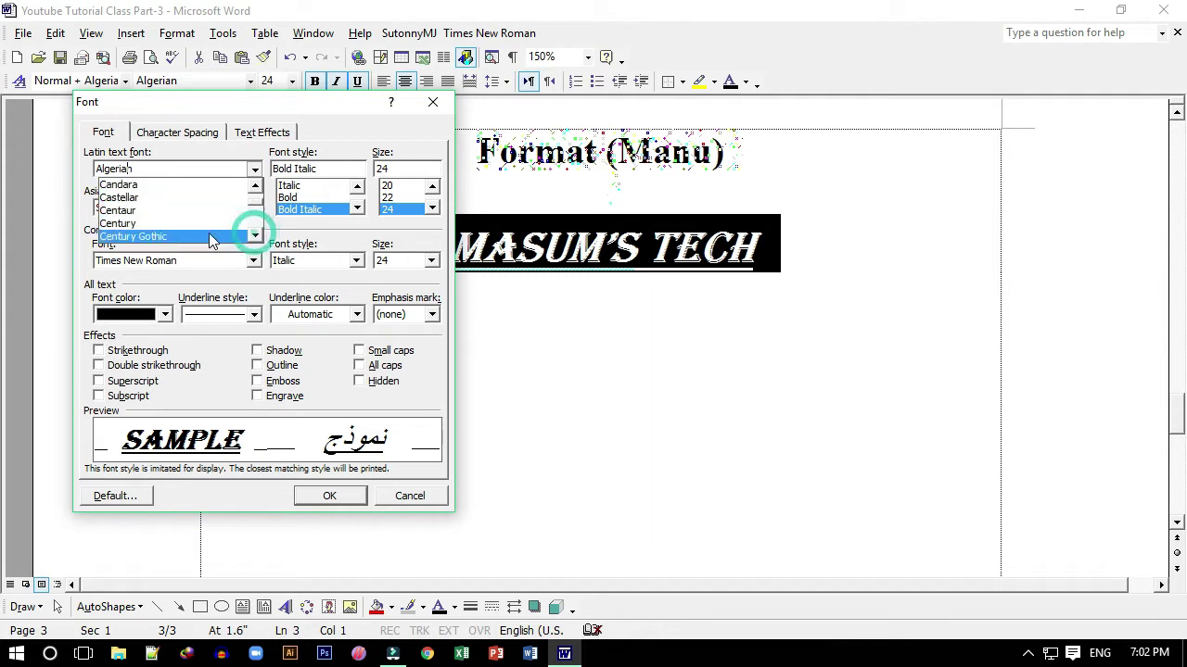
{"action": "left_click", "coordinate": [178, 239]}
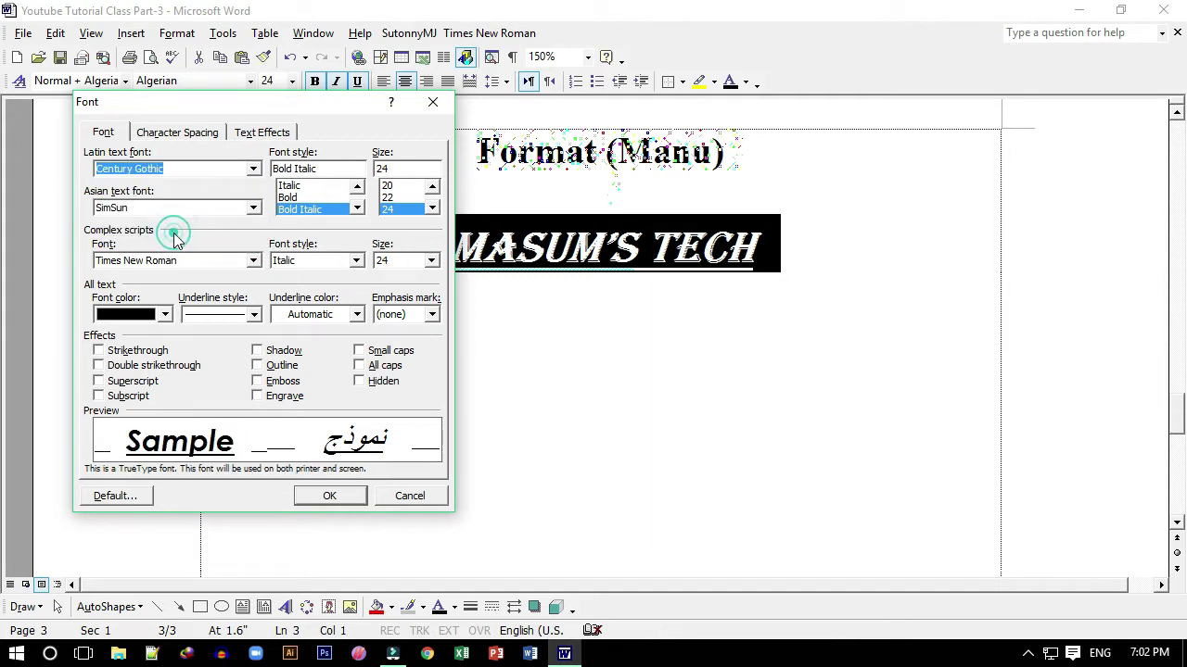
{"action": "left_click", "coordinate": [331, 496]}
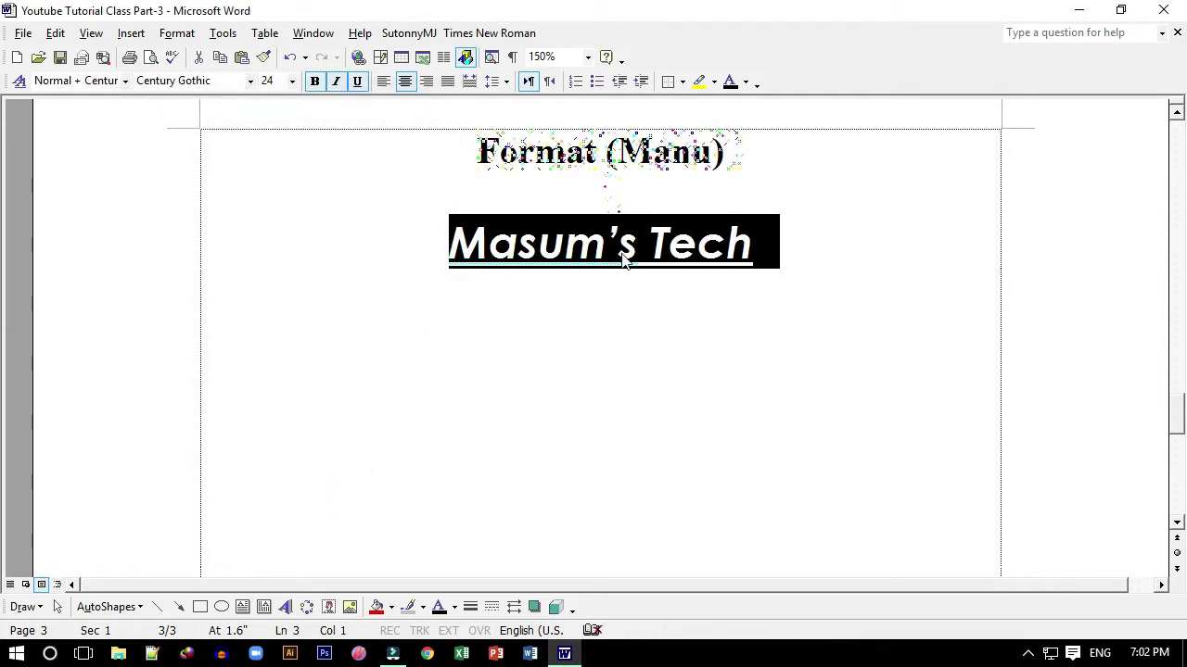
Undo back to Algerian, then redo to restore the Century Gothic title and reselect it.
{"action": "left_click", "coordinate": [290, 59]}
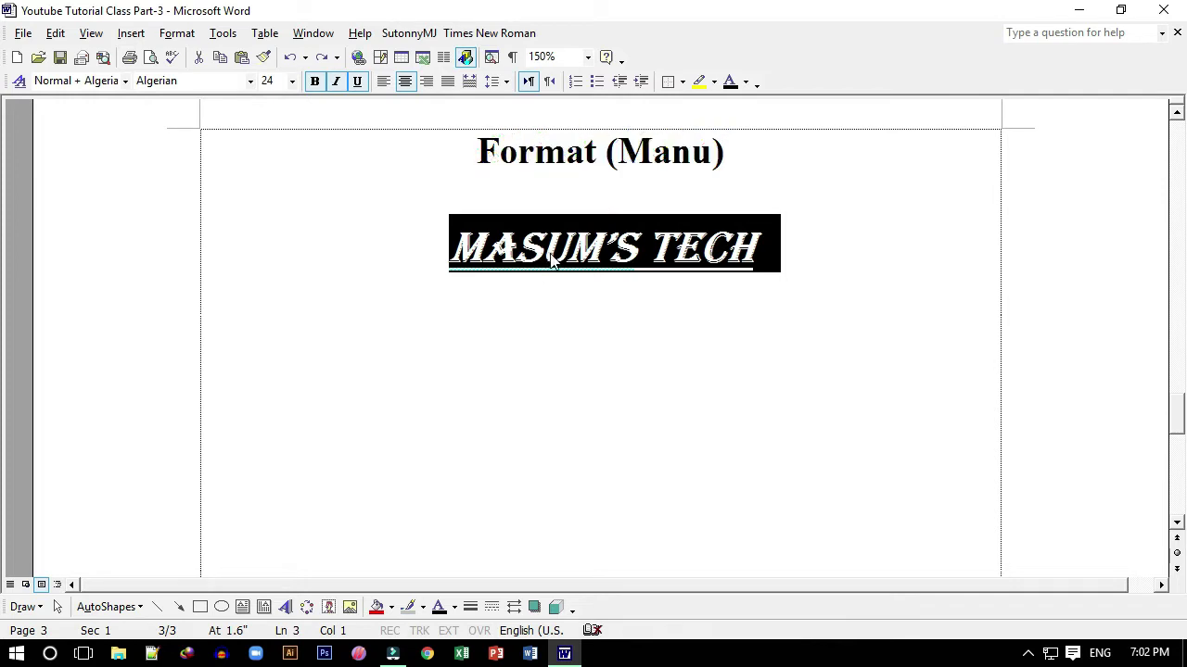
{"action": "left_click", "coordinate": [545, 250]}
{"action": "left_click", "coordinate": [321, 57]}
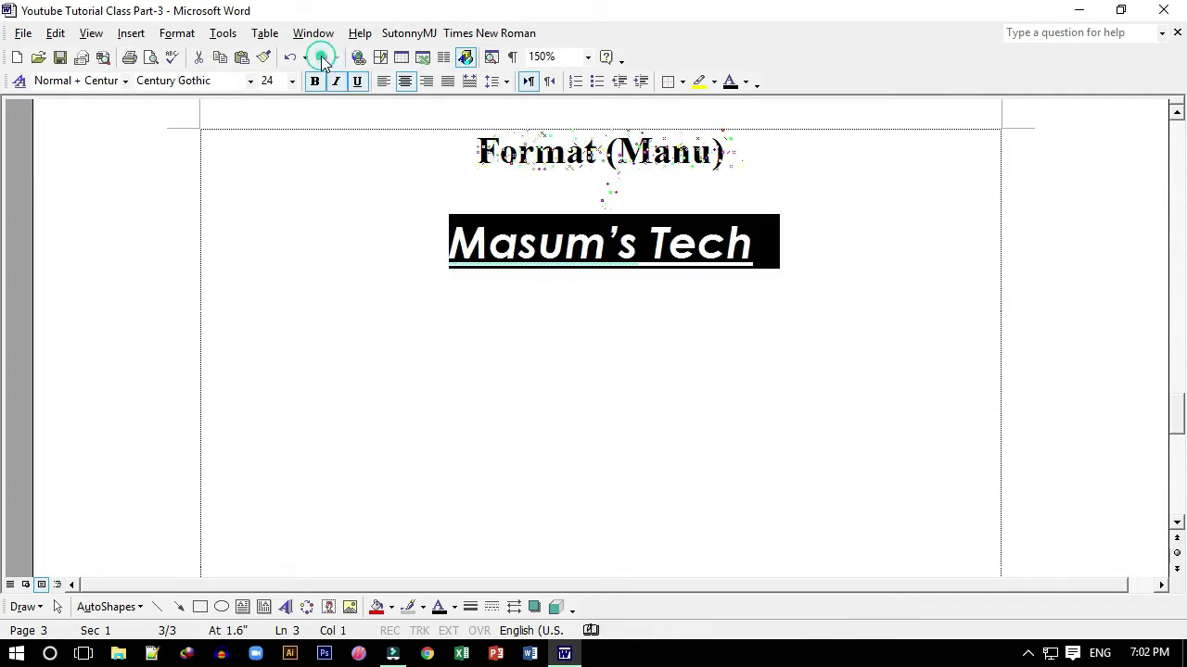
{"action": "left_click", "coordinate": [427, 246]}
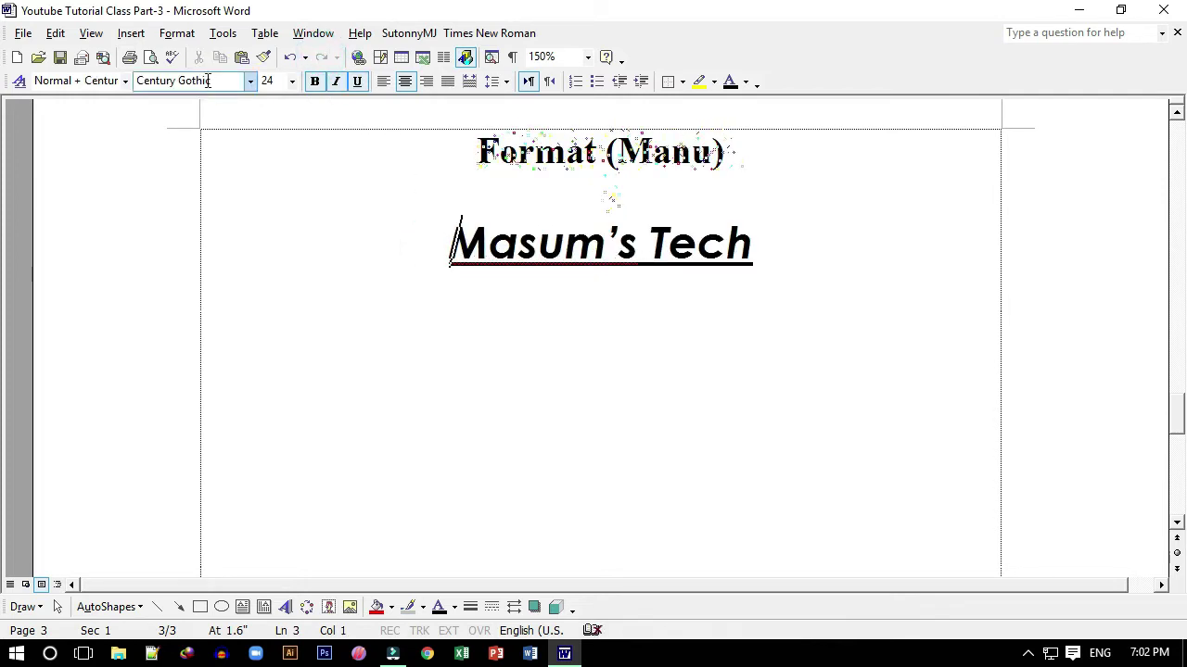
{"action": "left_click_drag", "start_coordinate": [447, 244], "coordinate": [760, 250]}
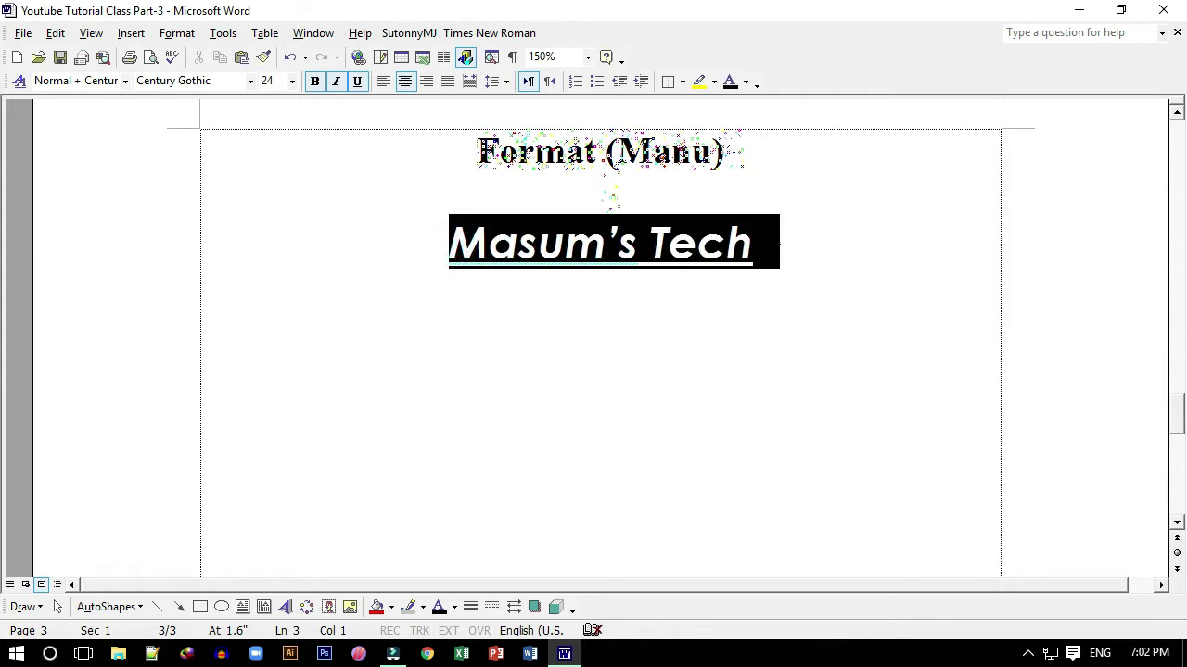
In the Font dialog, try Bold Italic style and step the size up to 36.
{"action": "left_click", "coordinate": [176, 33]}
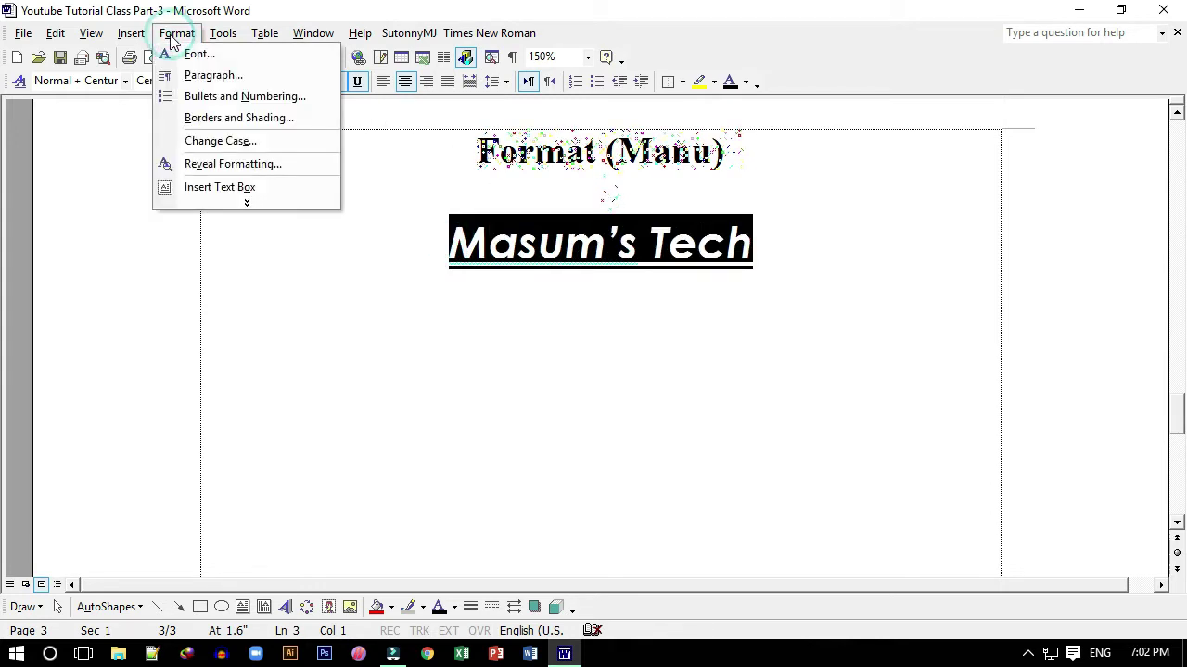
{"action": "left_click", "coordinate": [197, 54]}
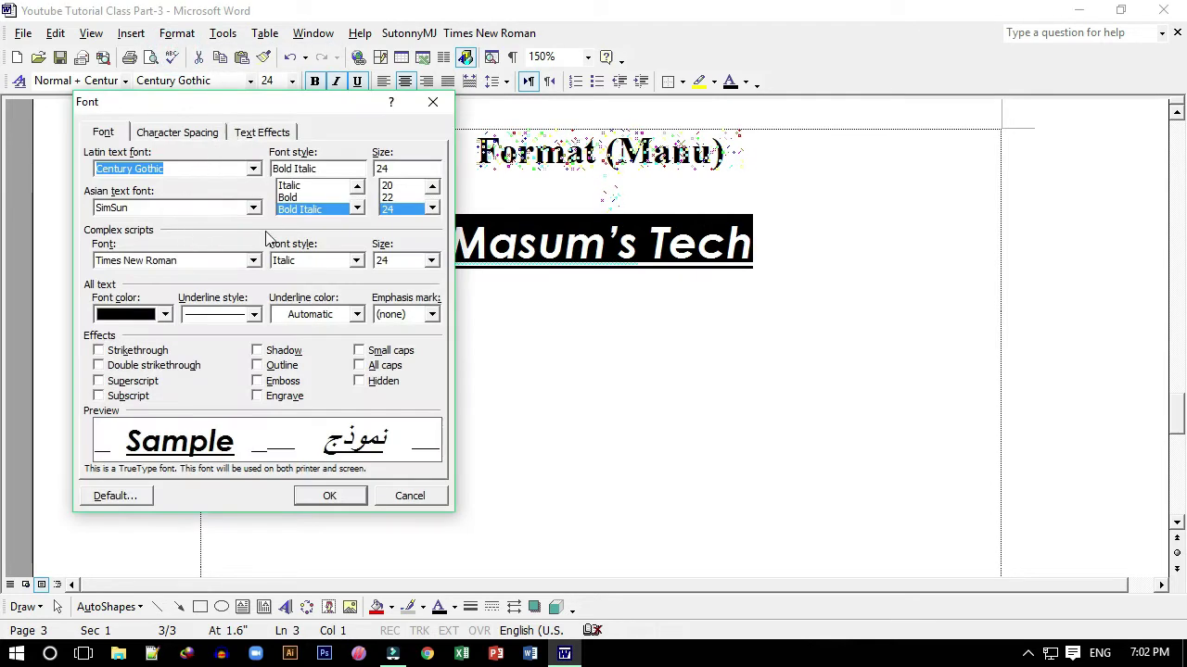
{"action": "left_click", "coordinate": [295, 207]}
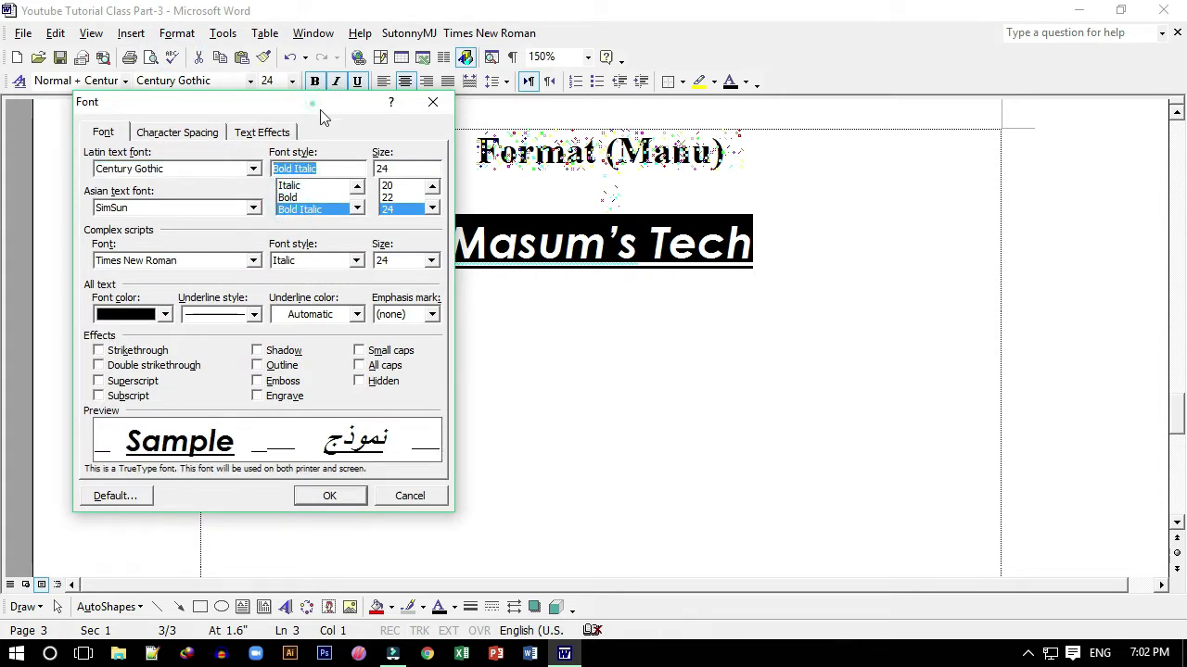
{"action": "left_click_drag", "start_coordinate": [320, 111], "coordinate": [349, 97]}
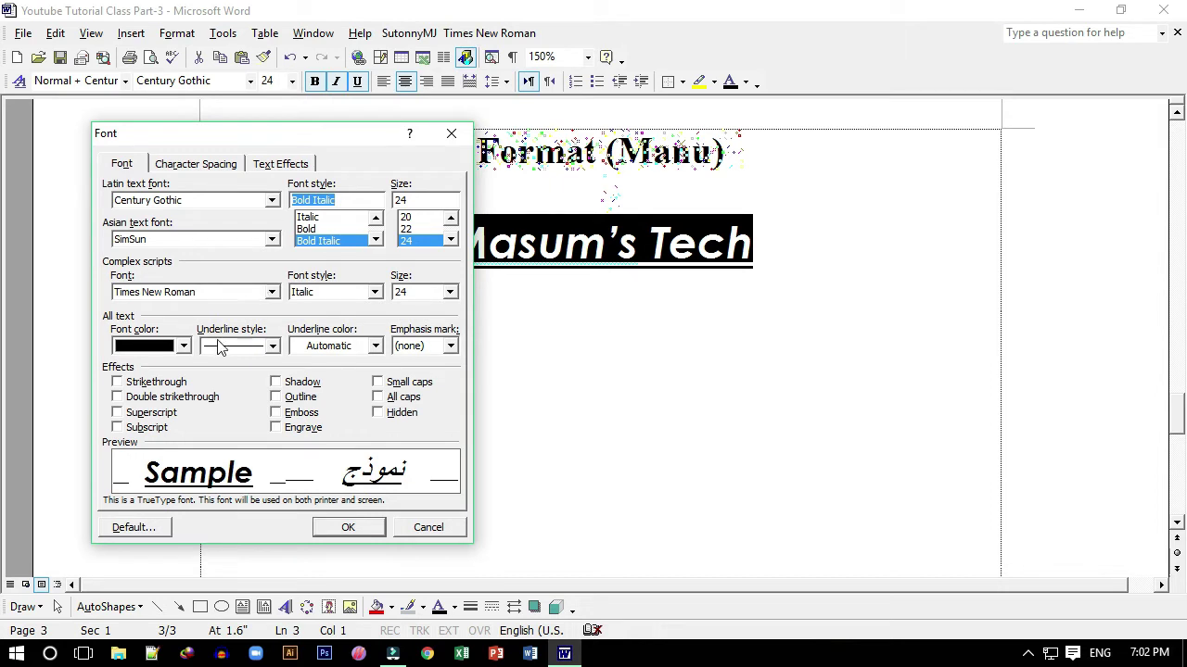
{"action": "left_click", "coordinate": [451, 240]}
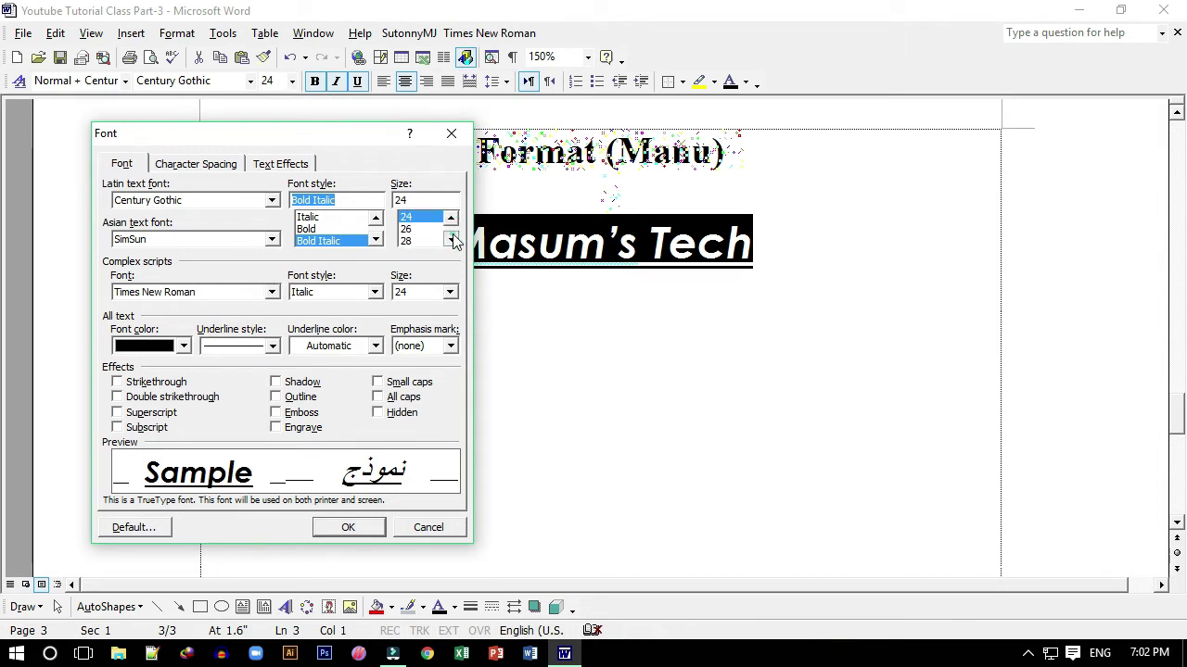
{"action": "left_click", "coordinate": [450, 240]}
{"action": "left_click", "coordinate": [451, 240]}
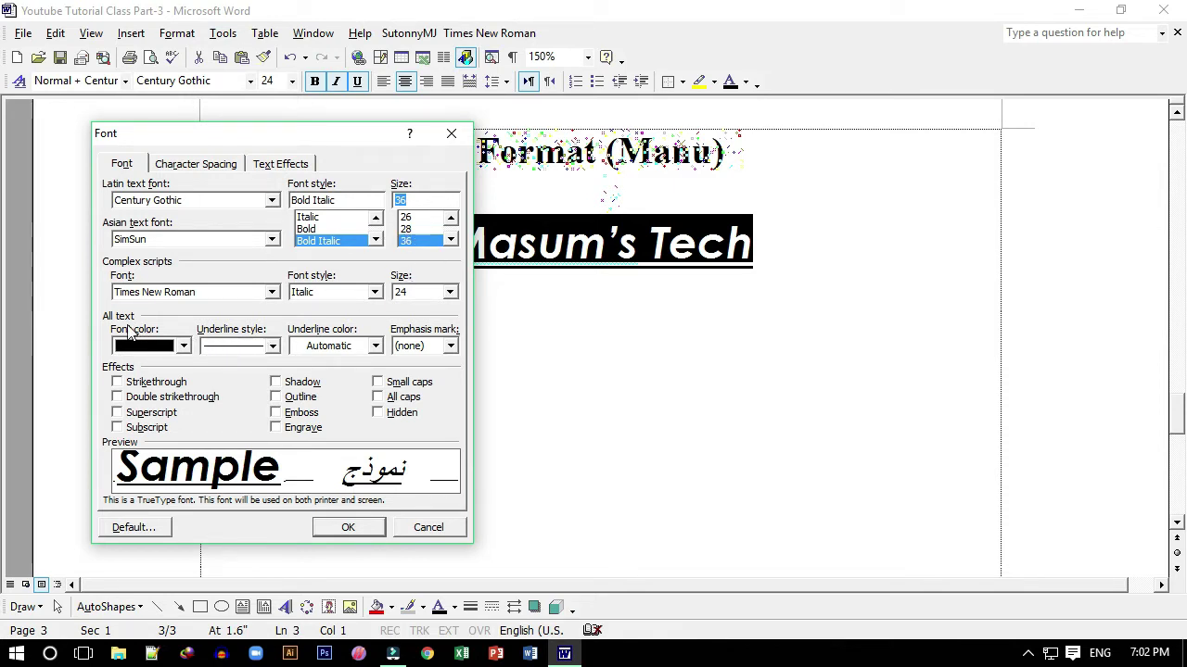
{"action": "left_click", "coordinate": [431, 264]}
Try a red font colour and underline options, then cancel, keeping the title at 24 pt black.
{"action": "left_click", "coordinate": [167, 351]}
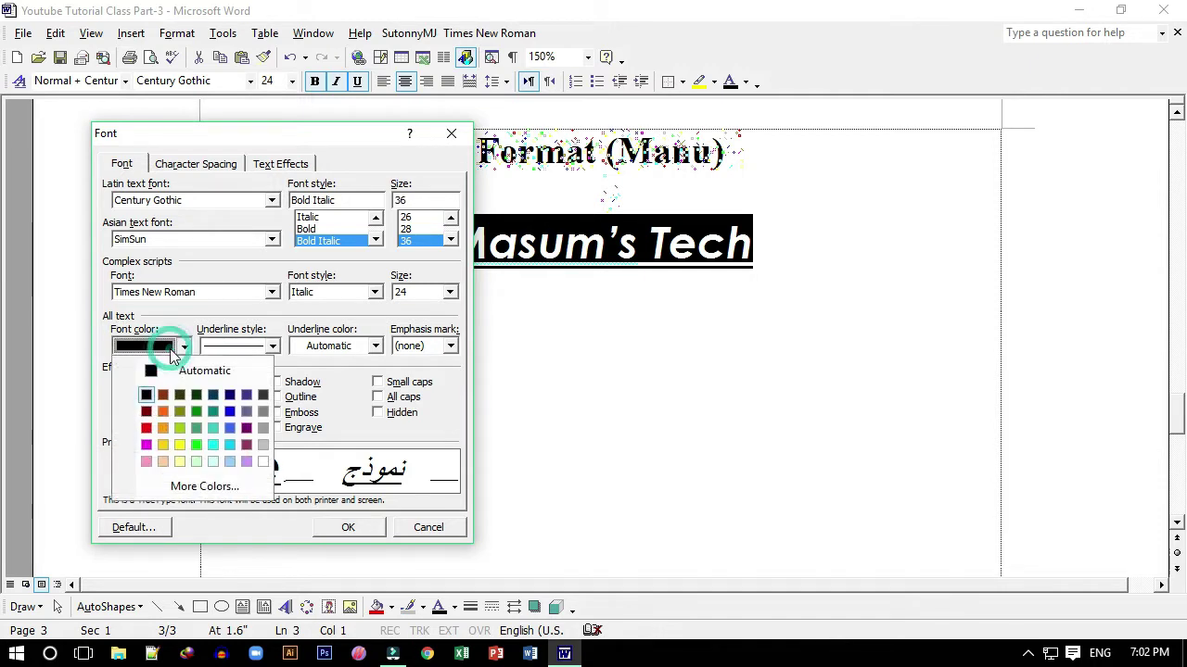
{"action": "left_click", "coordinate": [146, 429]}
{"action": "left_click", "coordinate": [269, 346]}
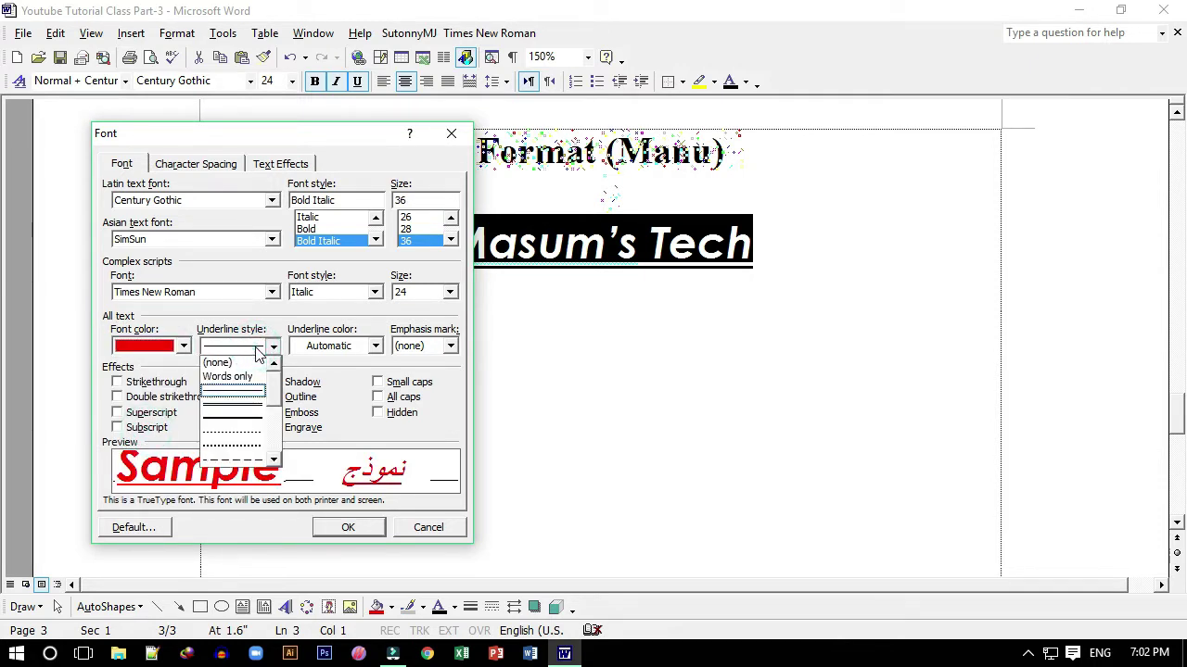
{"action": "left_click", "coordinate": [260, 348]}
{"action": "left_click", "coordinate": [352, 350]}
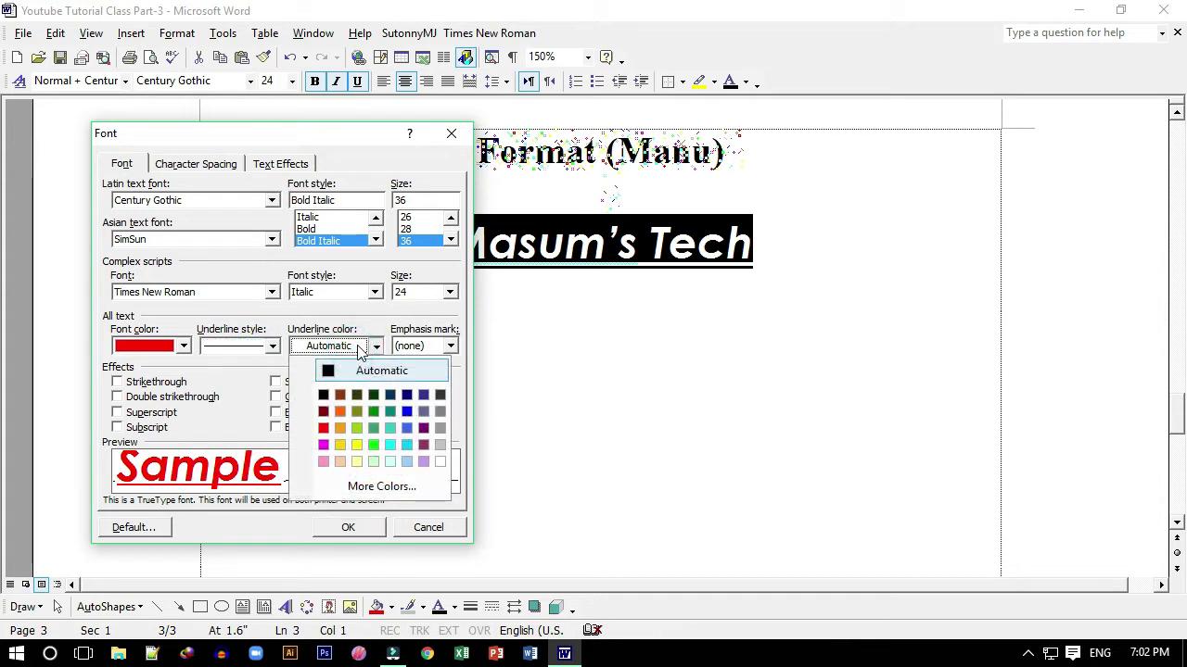
{"action": "left_click", "coordinate": [351, 345]}
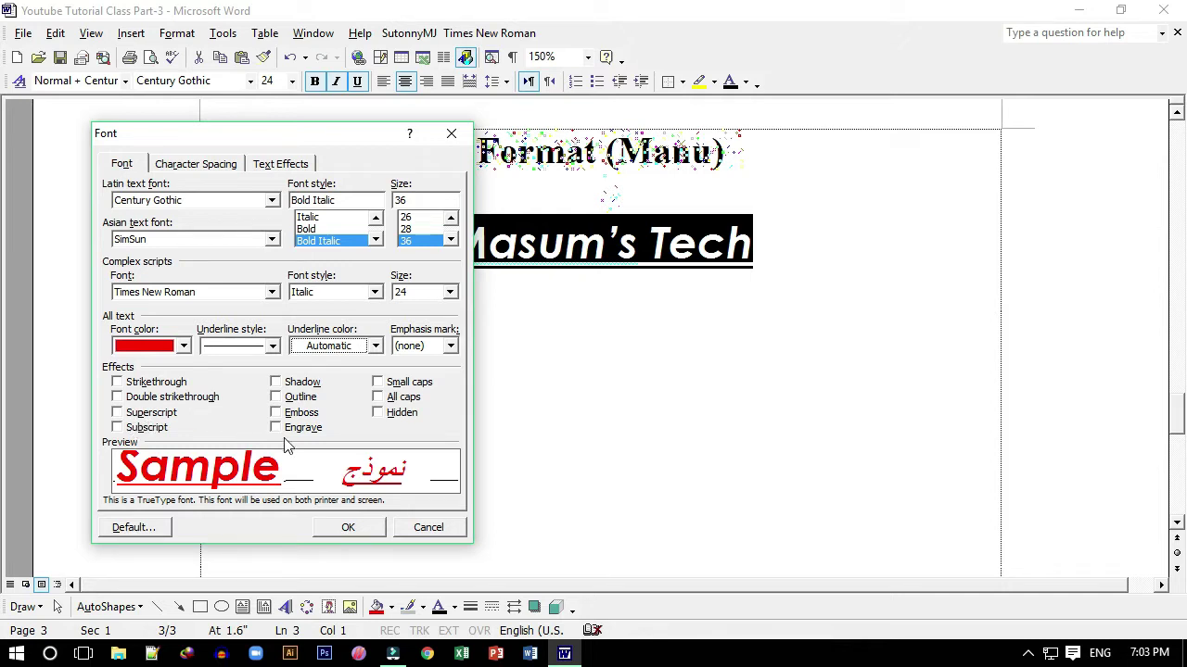
{"action": "left_click", "coordinate": [415, 533]}
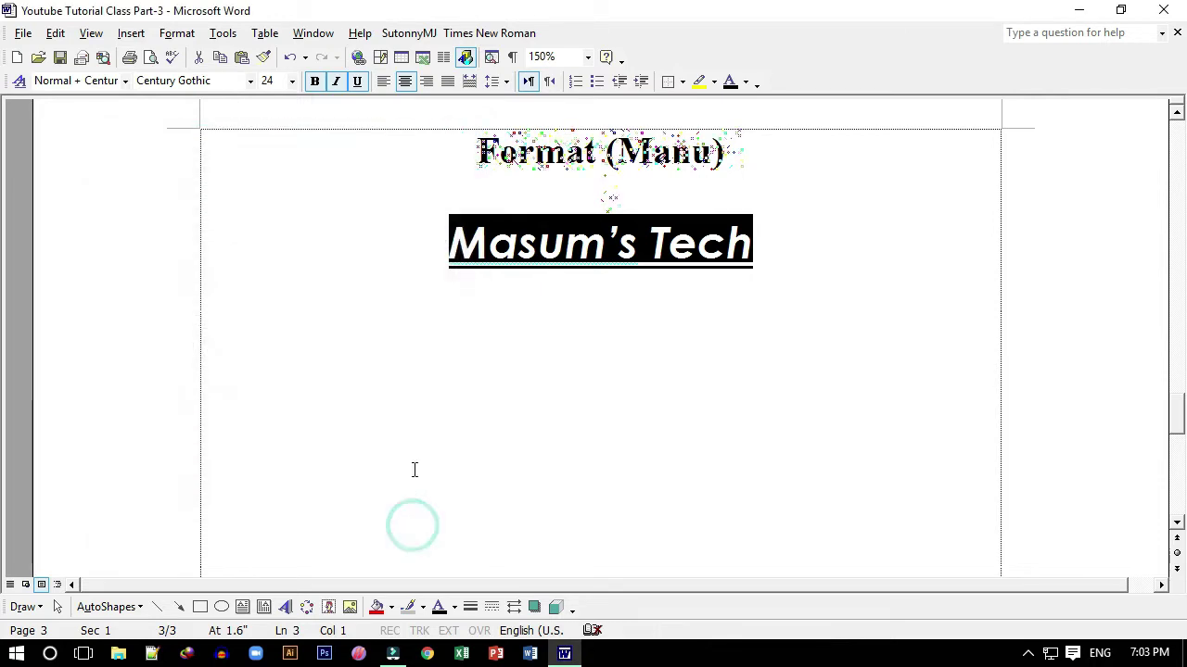
{"action": "left_click", "coordinate": [866, 225]}
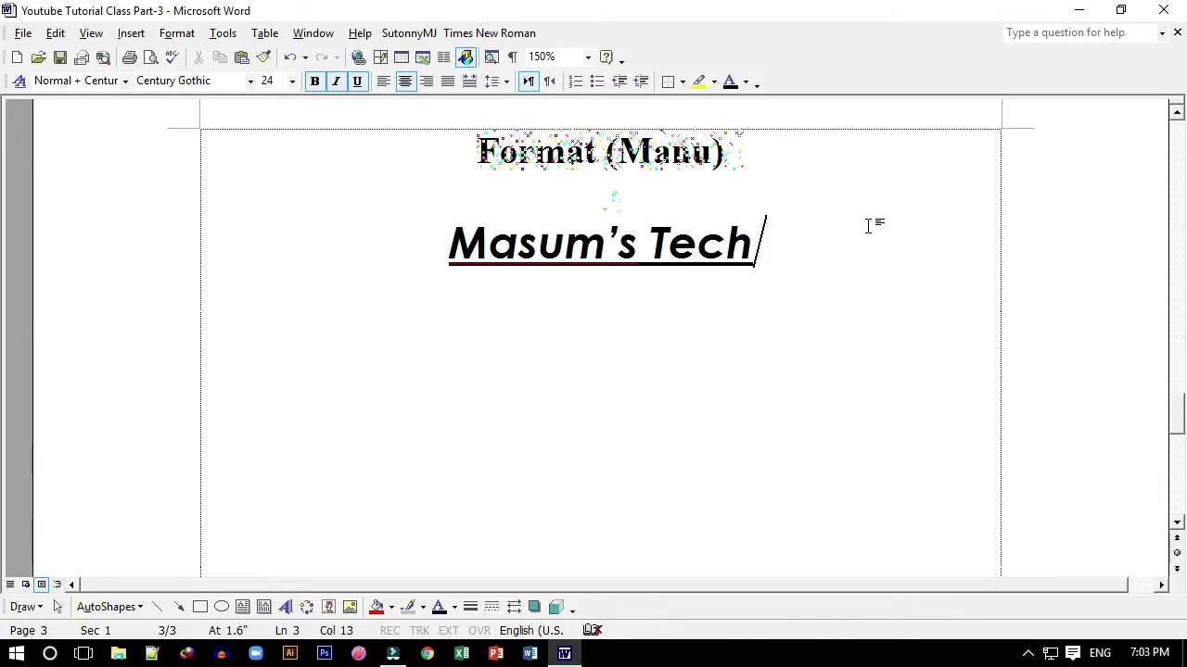
On a new line below the title, turn off italic and underline and type (a+b)2=a2+2ab+b2.
{"action": "key", "text": "Return"}
{"action": "key", "text": "ctrl+u"}
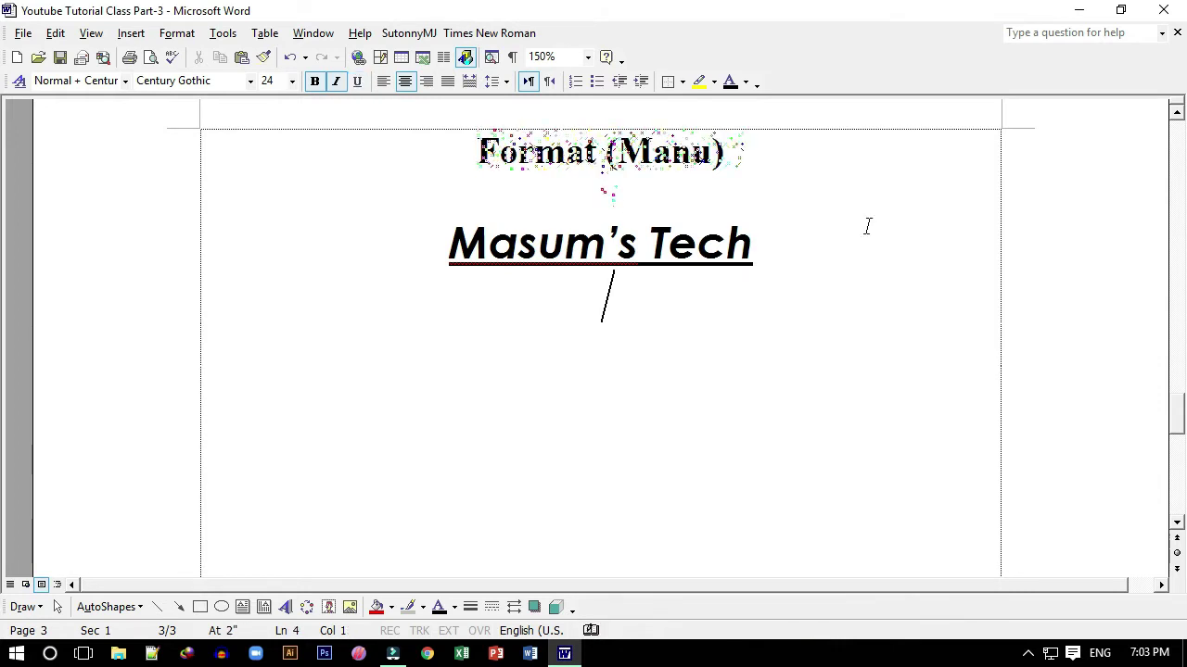
{"action": "key", "text": "ctrl+i"}
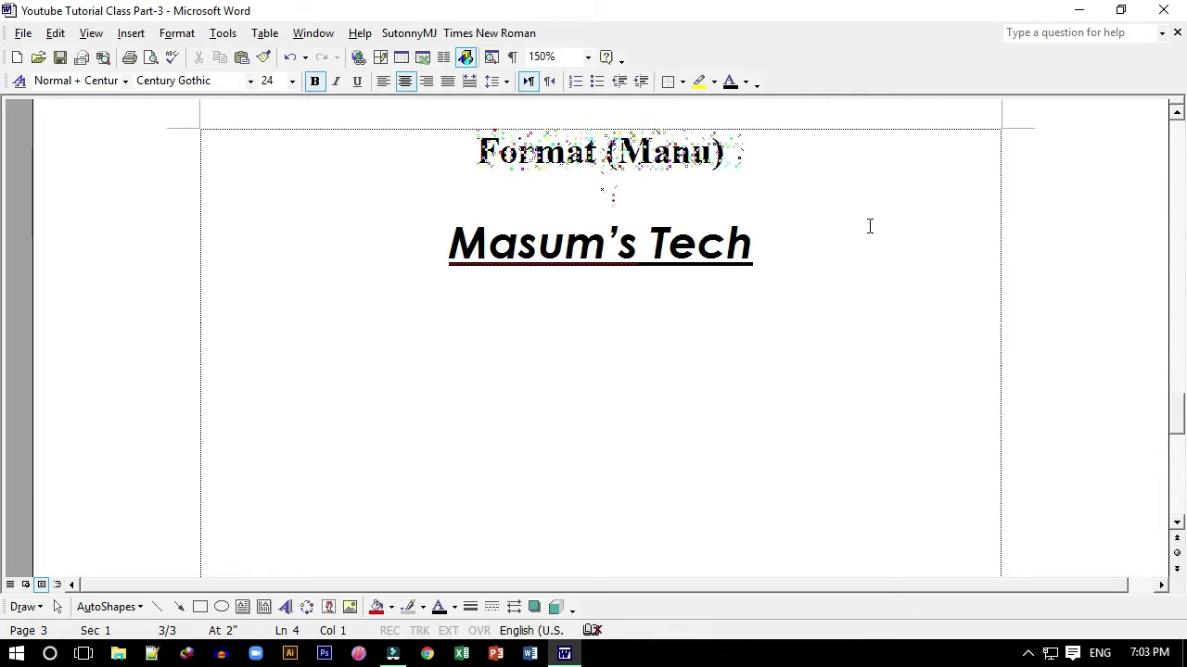
{"action": "type", "text": "(A"}
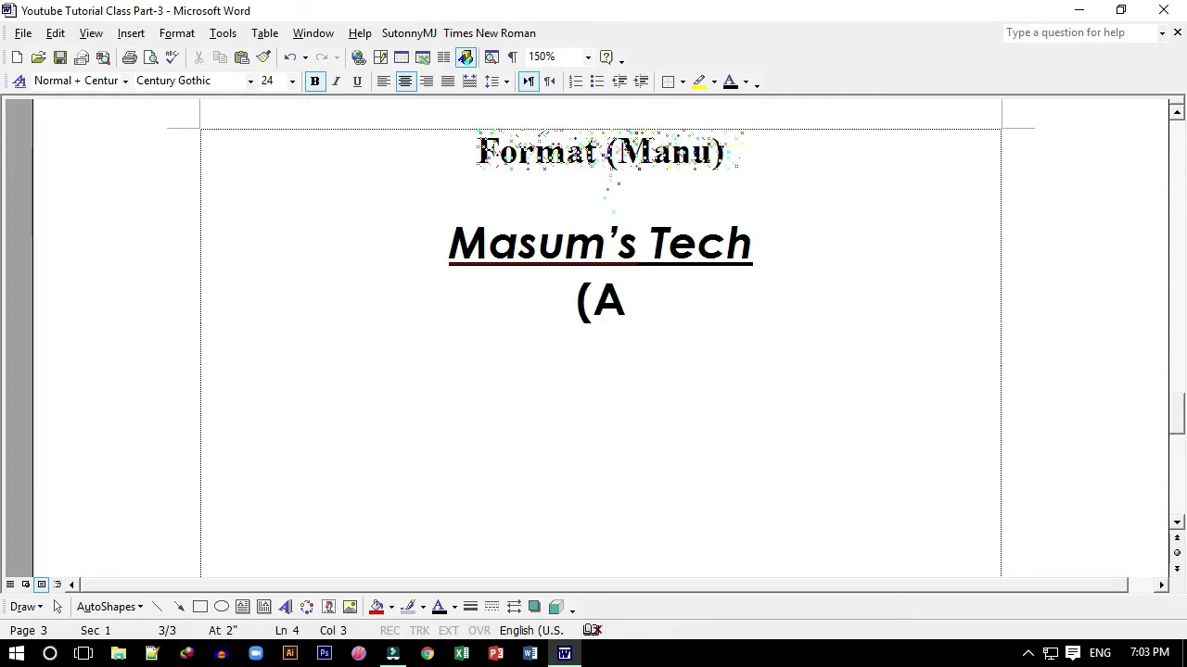
{"action": "key", "text": "BackSpace"}
{"action": "key", "text": "BackSpace"}
{"action": "type", "text": "(a+9"}
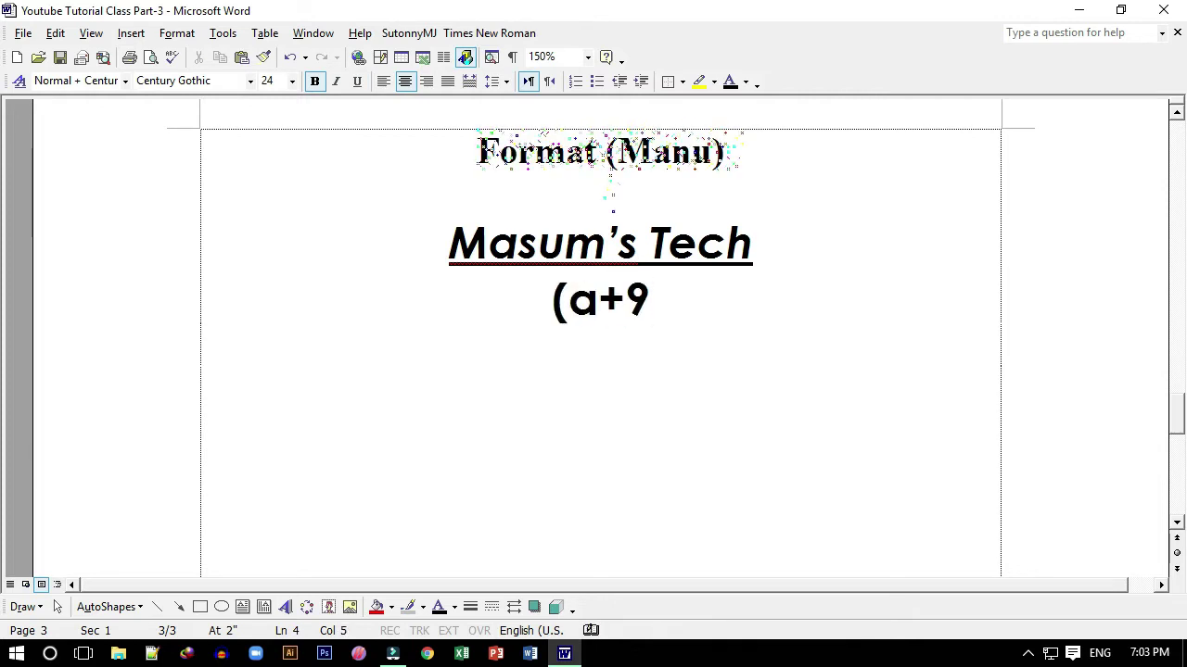
{"action": "key", "text": "BackSpace"}
{"action": "type", "text": "b)2"}
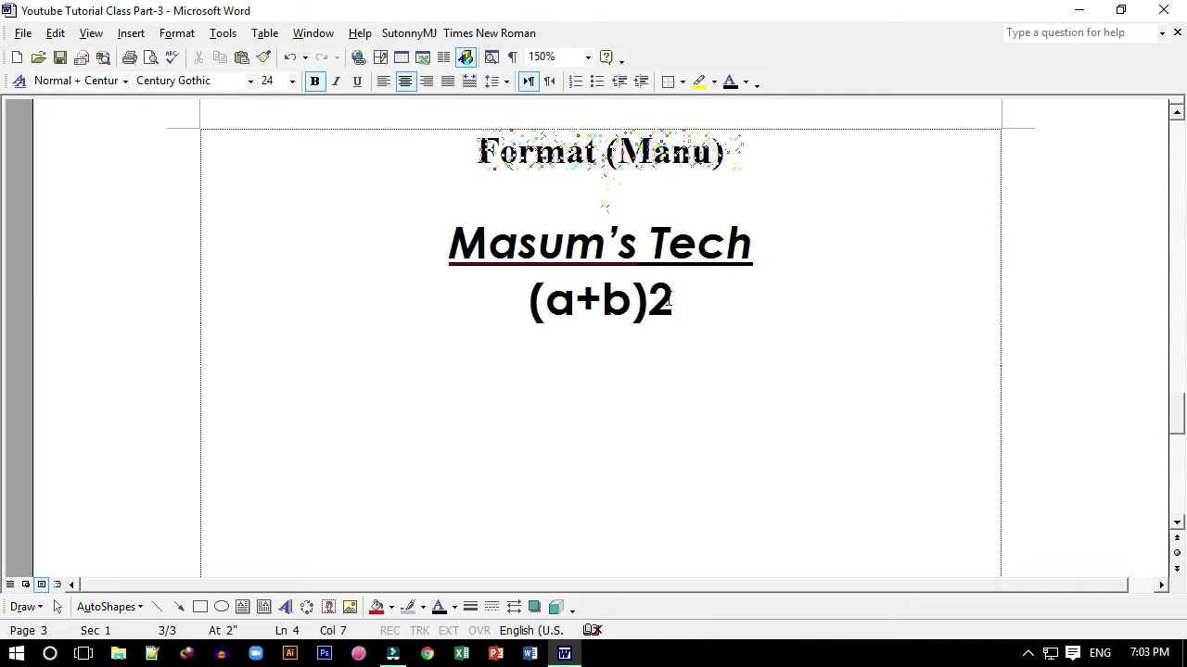
{"action": "type", "text": "2"}
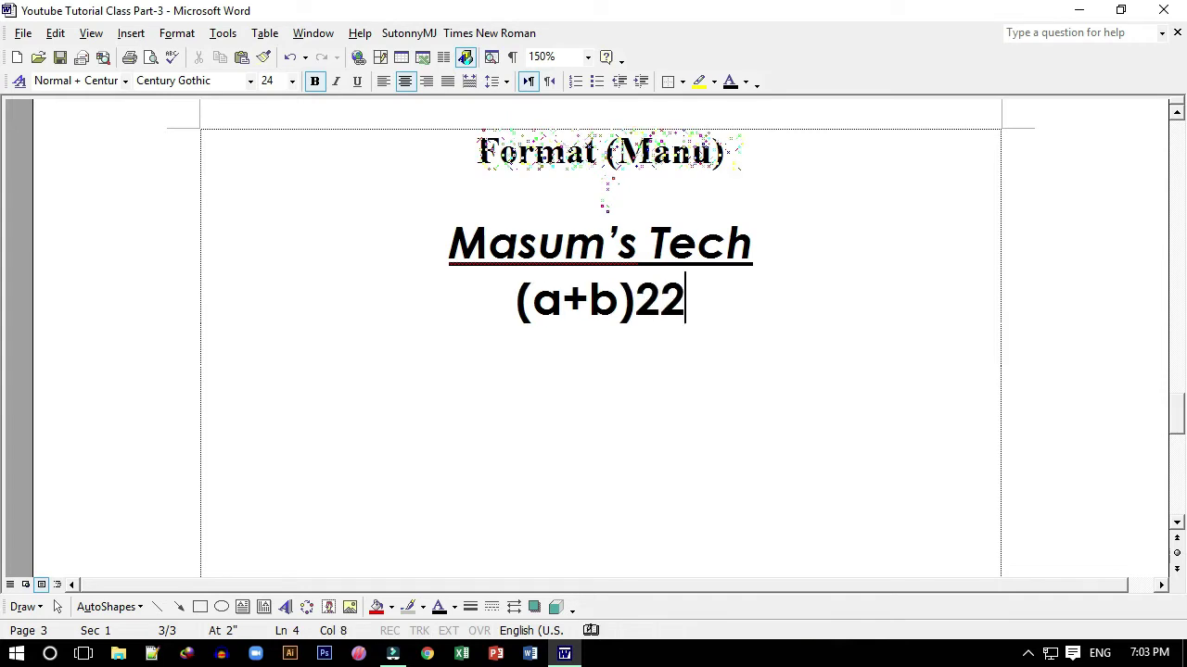
{"action": "type", "text": "2"}
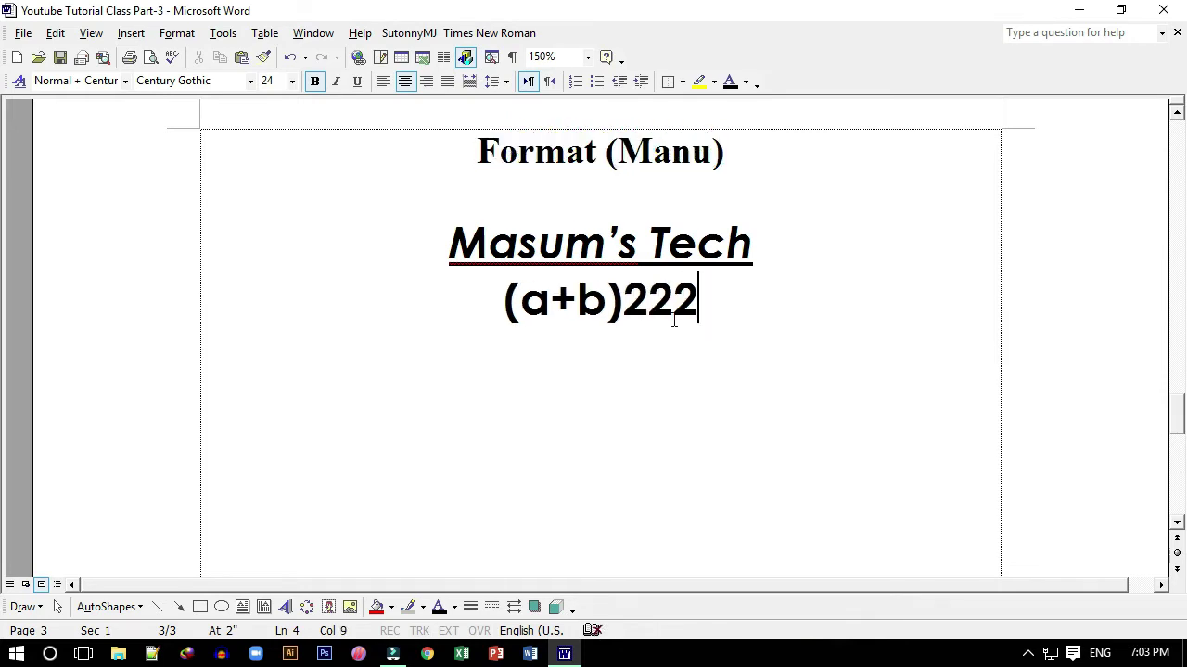
{"action": "key", "text": "BackSpace"}
{"action": "key", "text": "BackSpace"}
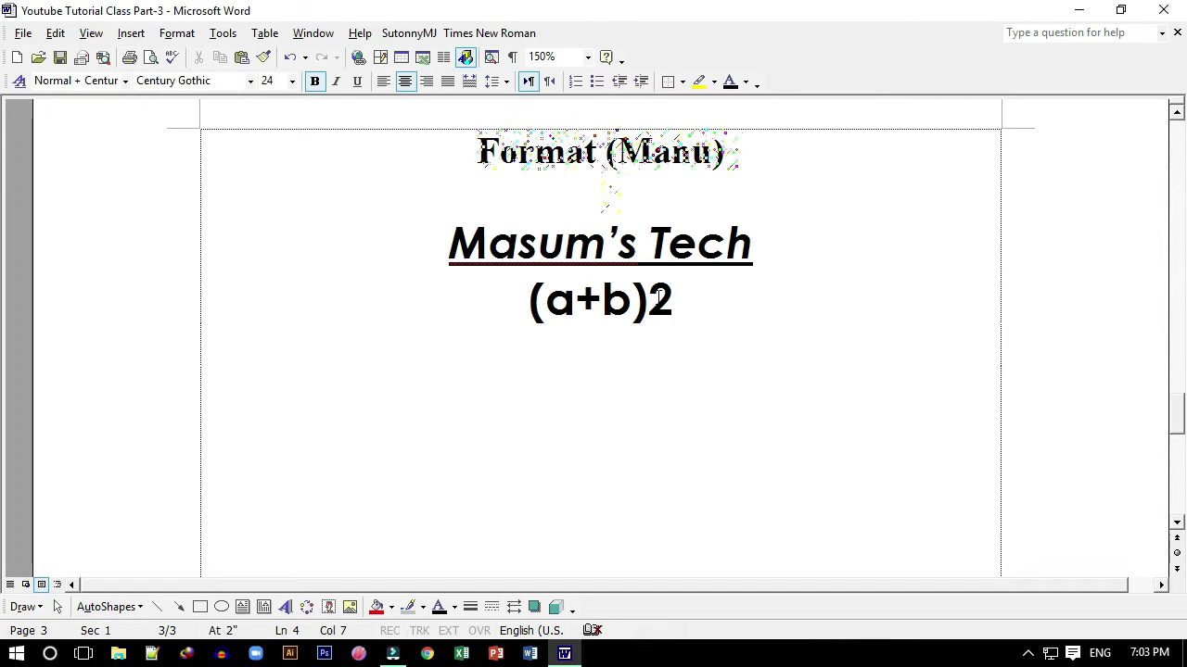
{"action": "type", "text": "="}
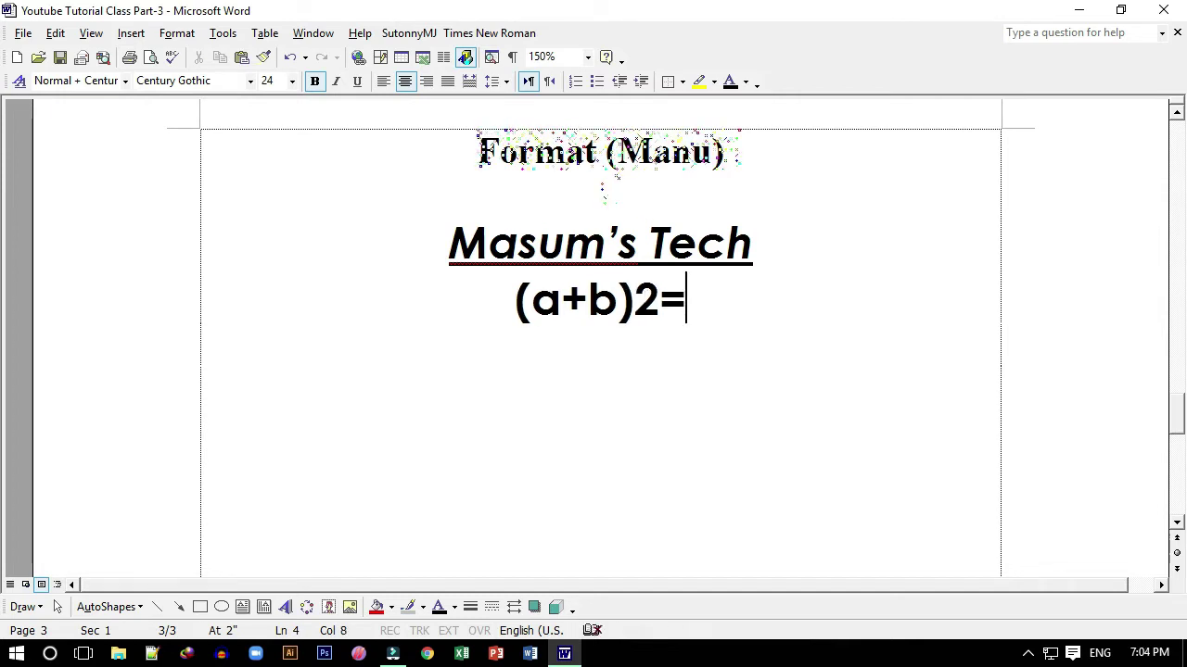
{"action": "type", "text": "a"}
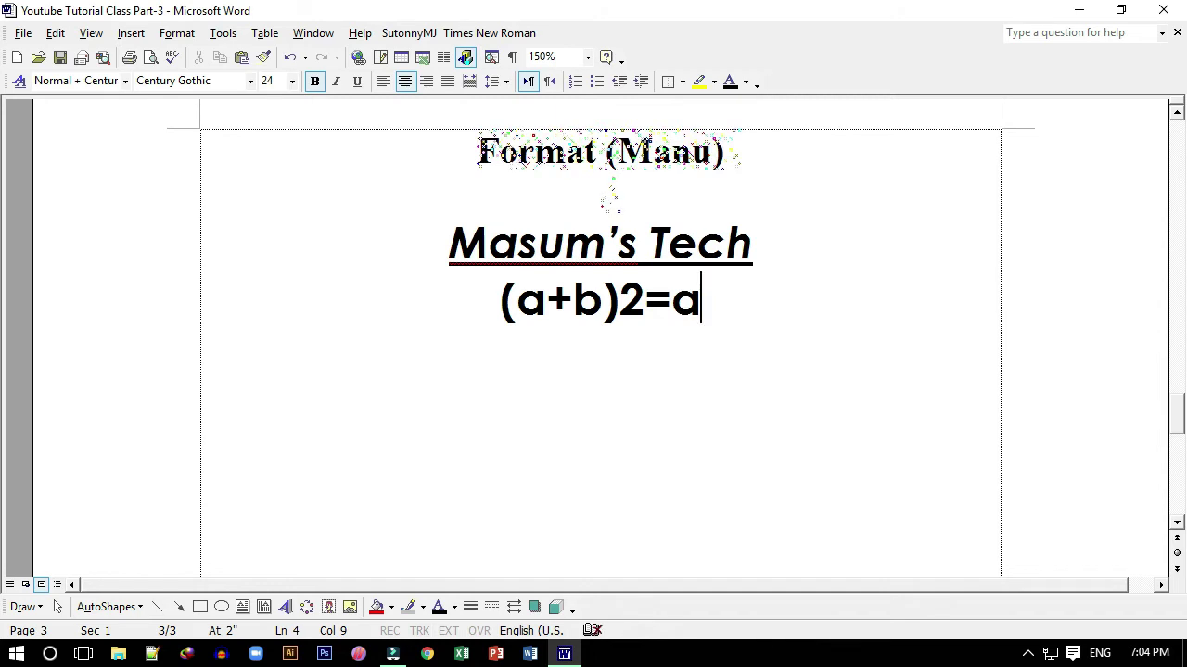
{"action": "type", "text": "2+"}
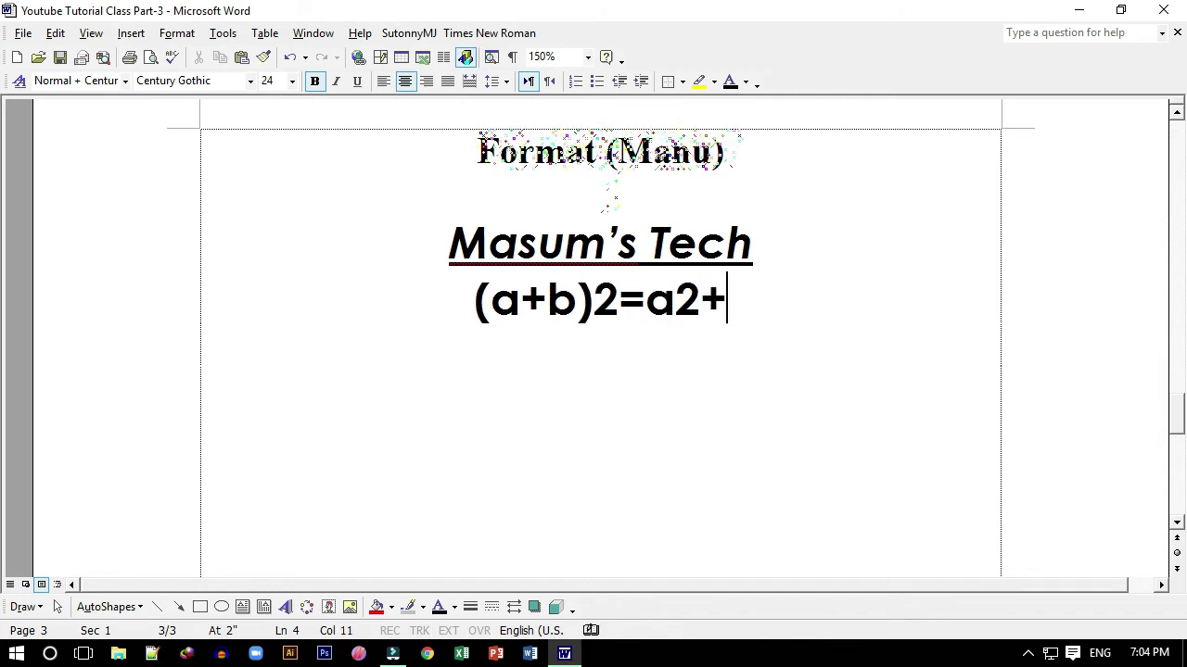
{"action": "type", "text": "2ab+"}
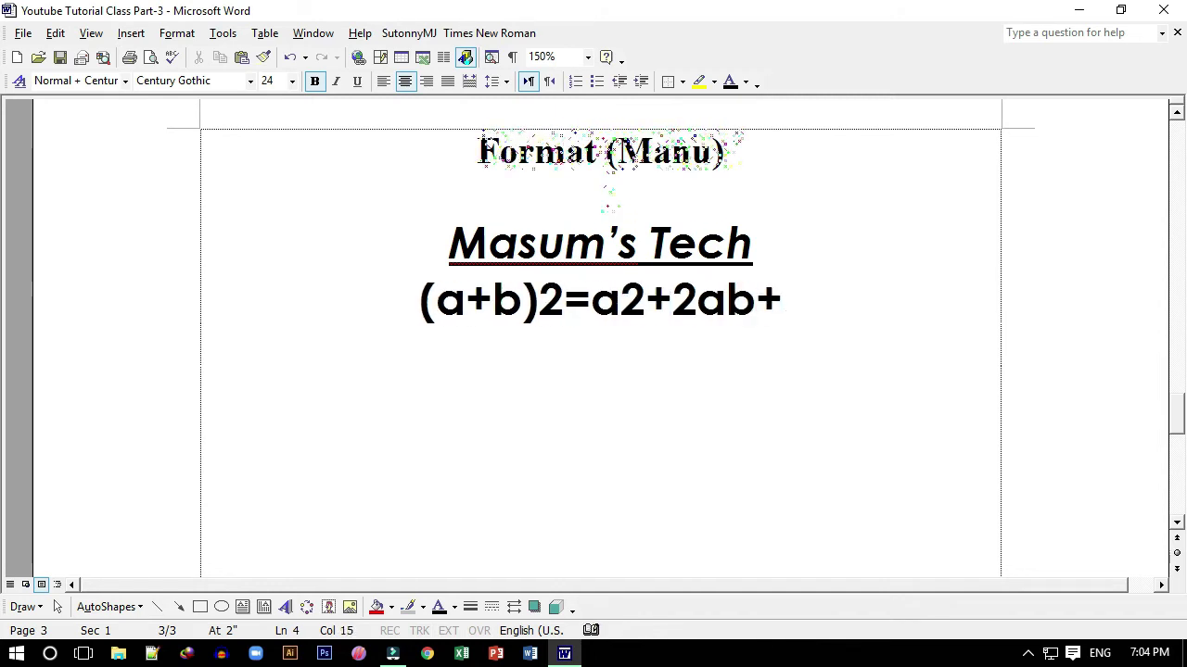
{"action": "type", "text": "b2"}
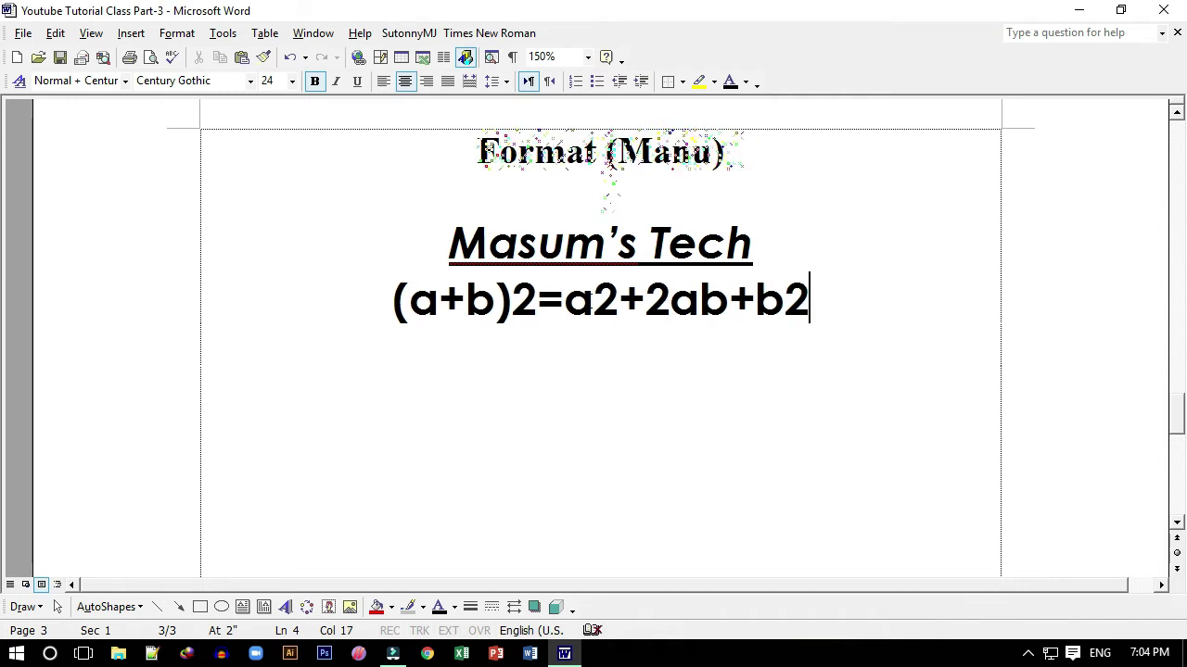
{"action": "left_click", "coordinate": [593, 298]}
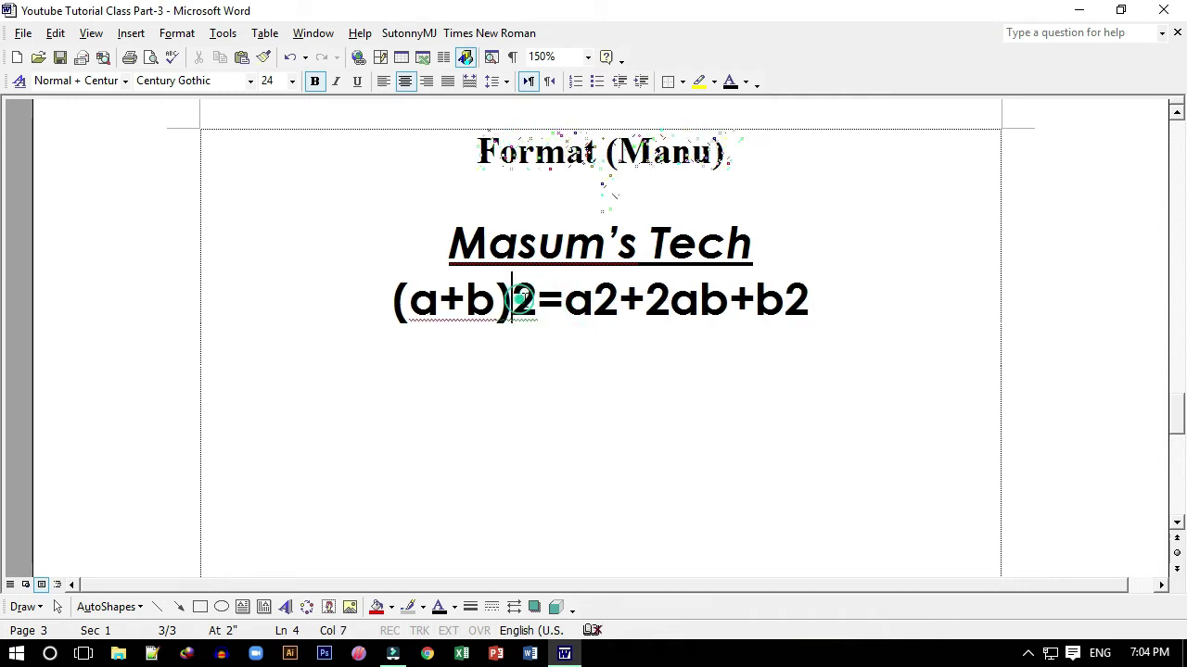
Superscript the 2 after (a+b) and the 2 after a via the Font dialog.
{"action": "left_click_drag", "start_coordinate": [511, 298], "coordinate": [537, 298]}
{"action": "left_click", "coordinate": [178, 34]}
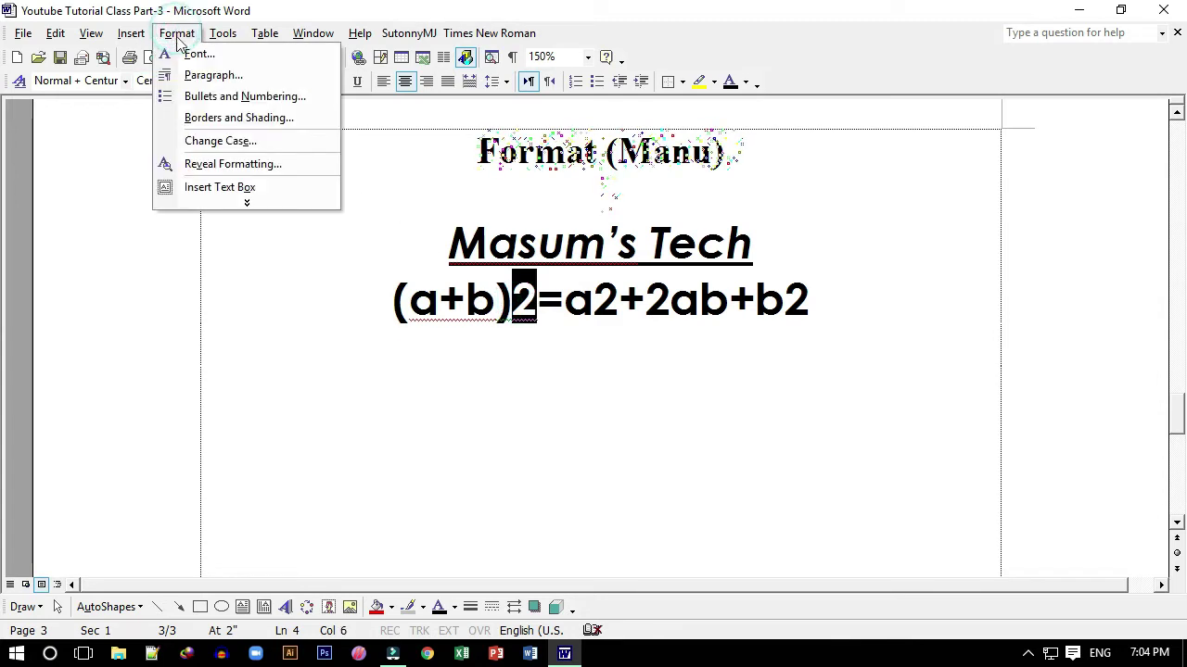
{"action": "left_click", "coordinate": [190, 50]}
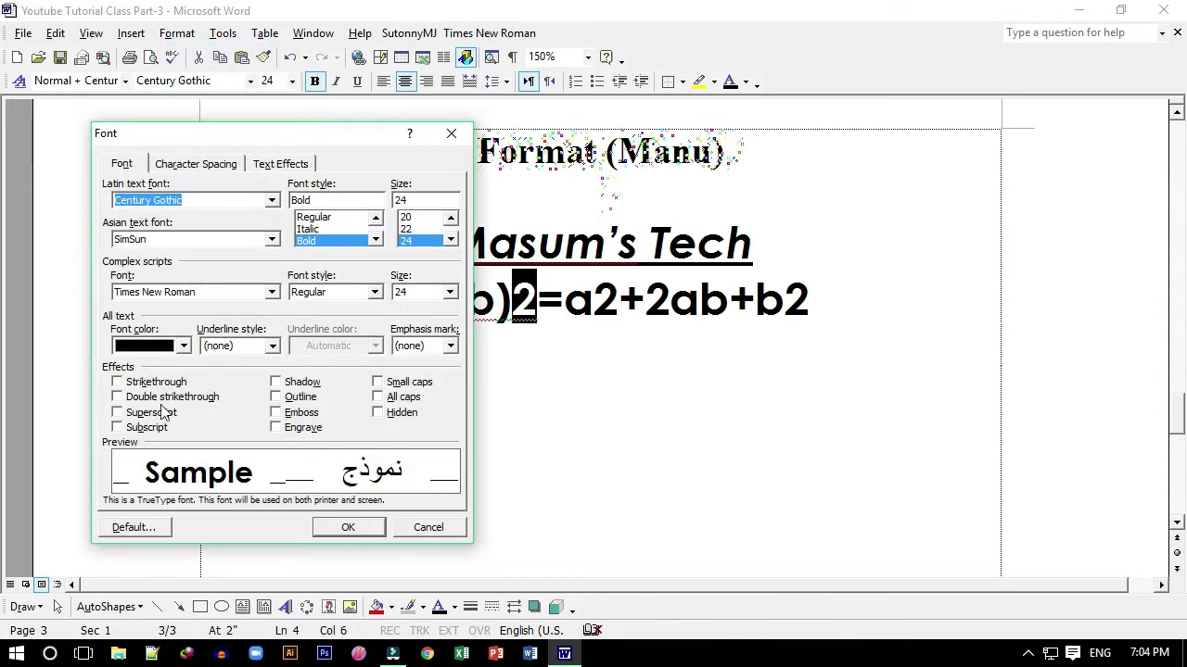
{"action": "left_click", "coordinate": [146, 414]}
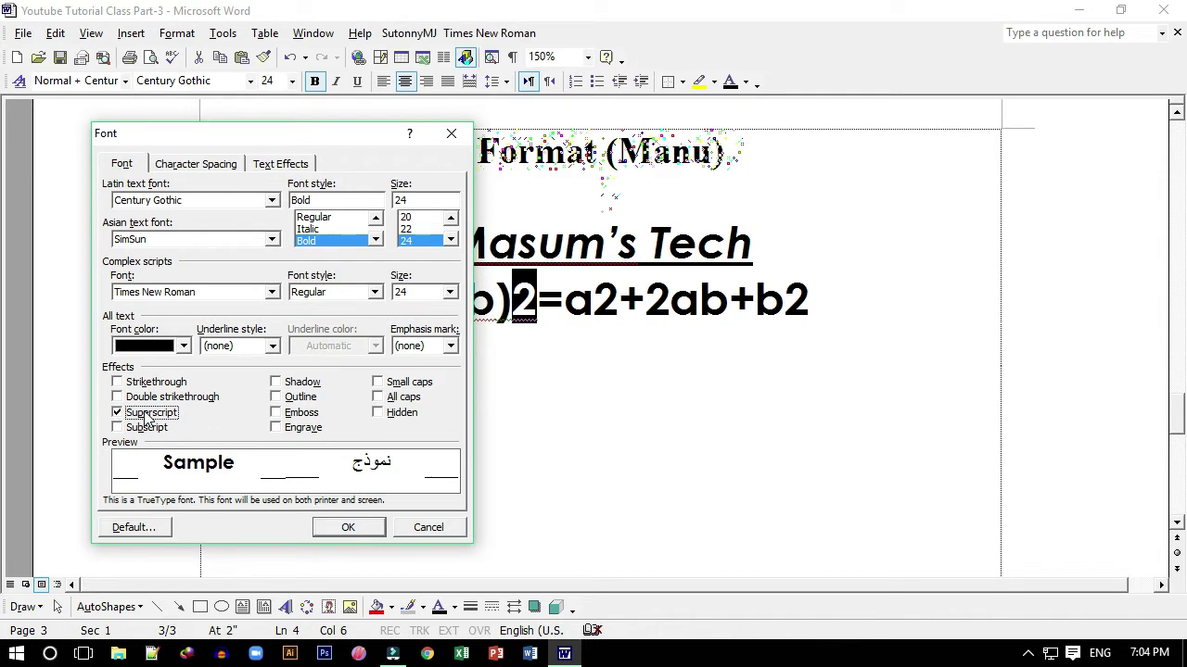
{"action": "left_click", "coordinate": [345, 528]}
{"action": "left_click", "coordinate": [505, 320]}
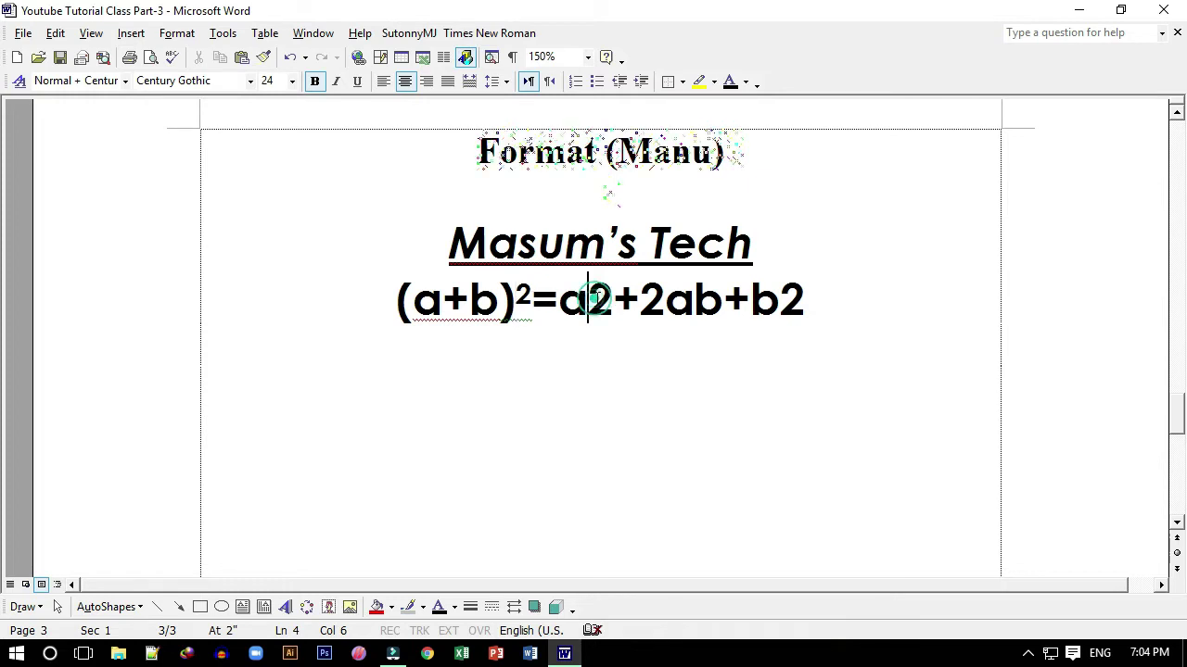
{"action": "left_click_drag", "start_coordinate": [588, 300], "coordinate": [608, 297]}
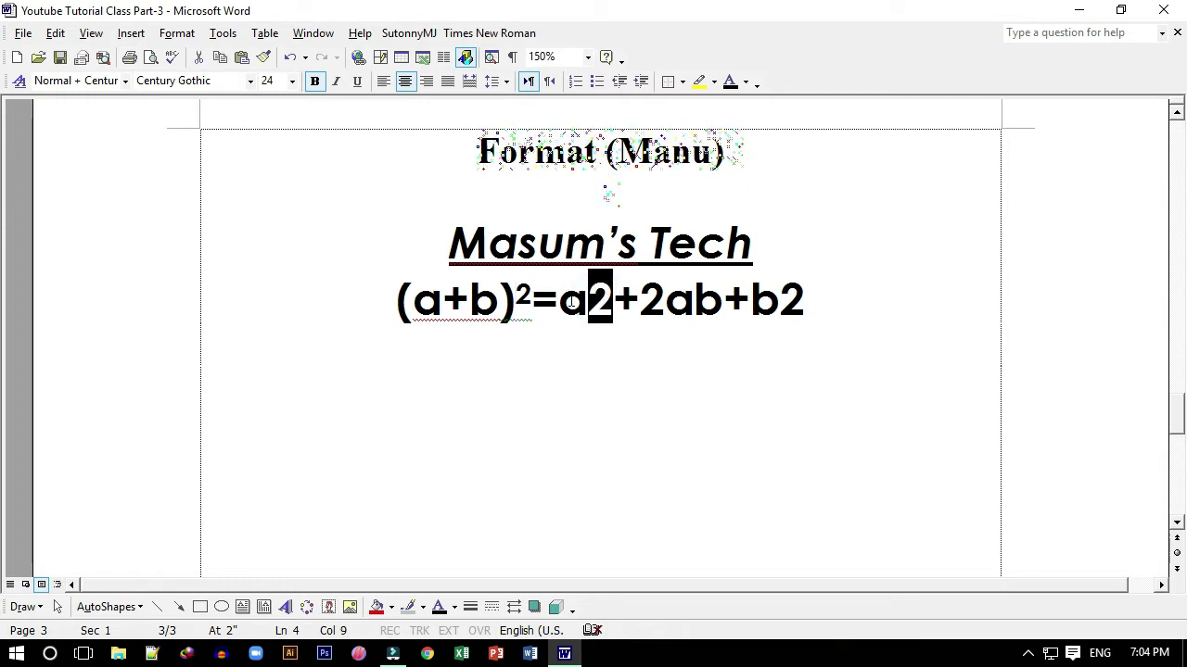
{"action": "left_click", "coordinate": [177, 32]}
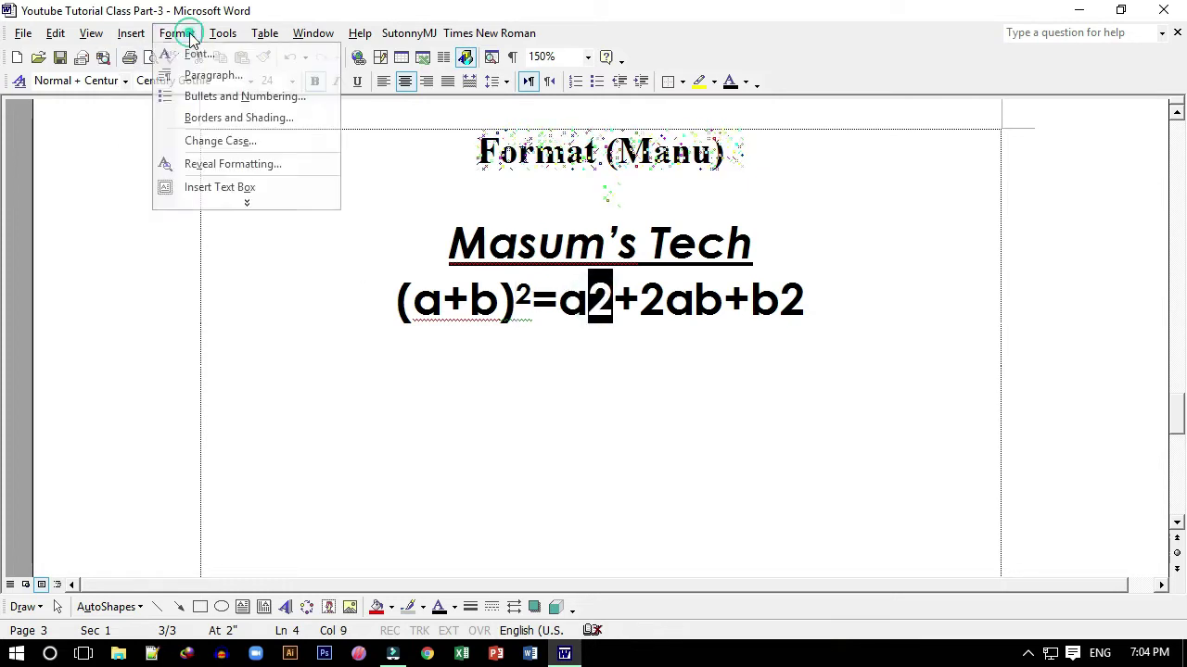
{"action": "left_click", "coordinate": [199, 54]}
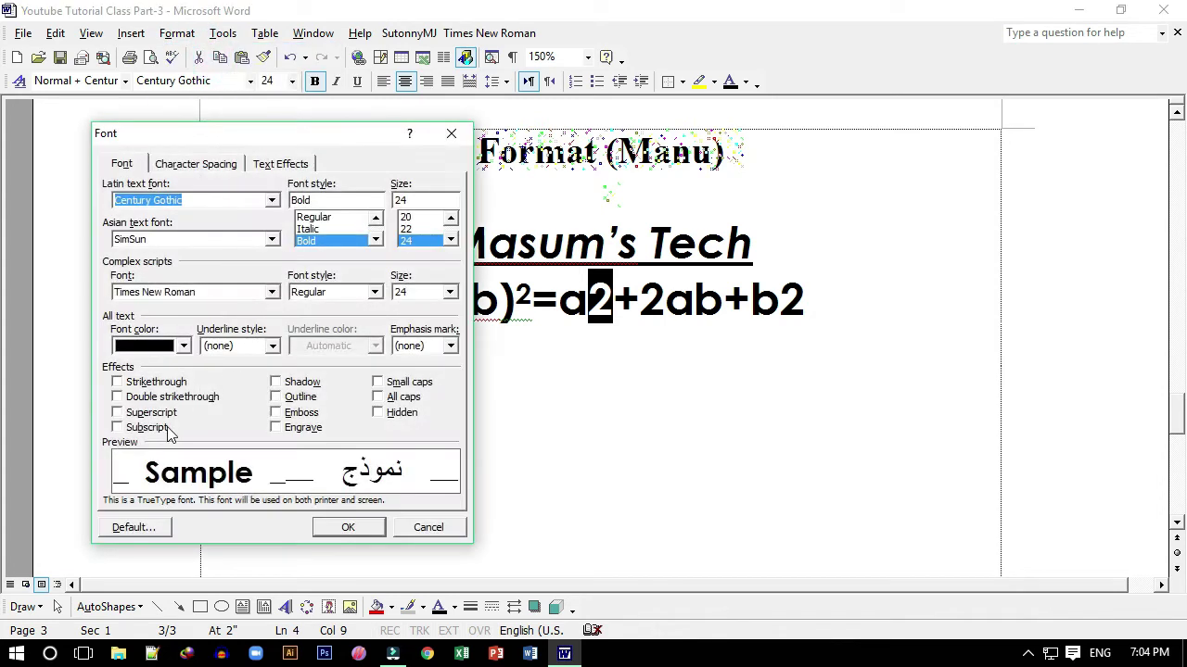
{"action": "left_click", "coordinate": [143, 420]}
{"action": "left_click", "coordinate": [338, 526]}
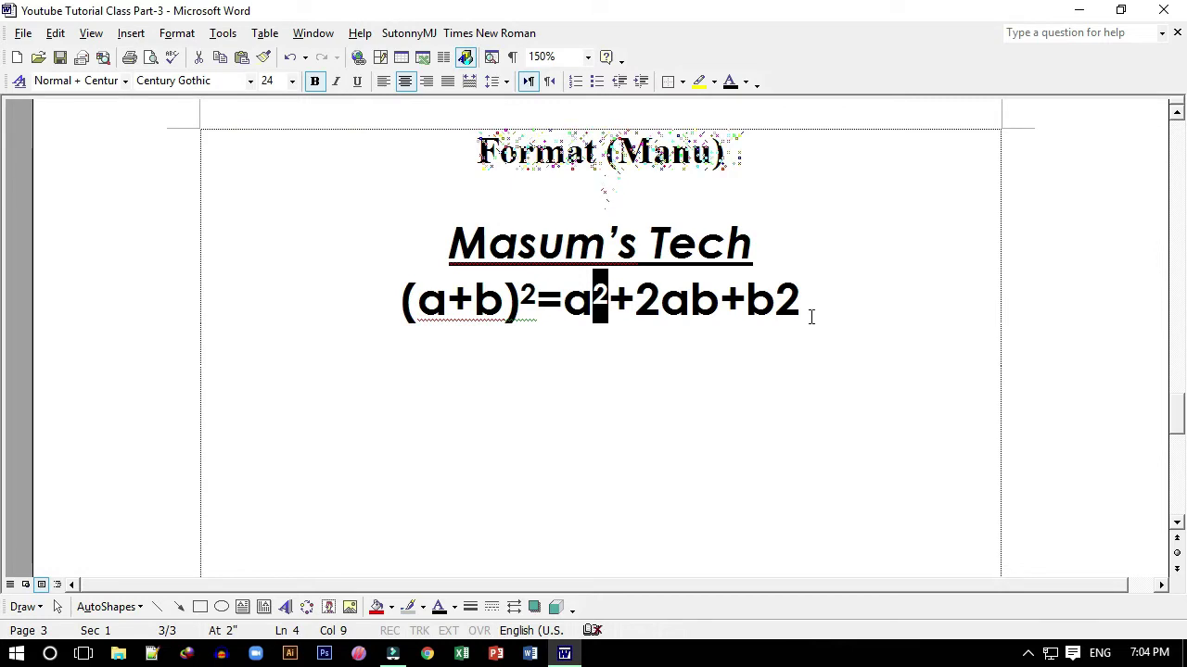
Format the final 2 after b as a subscript.
{"action": "left_click", "coordinate": [814, 309]}
{"action": "key", "text": "shift+Left"}
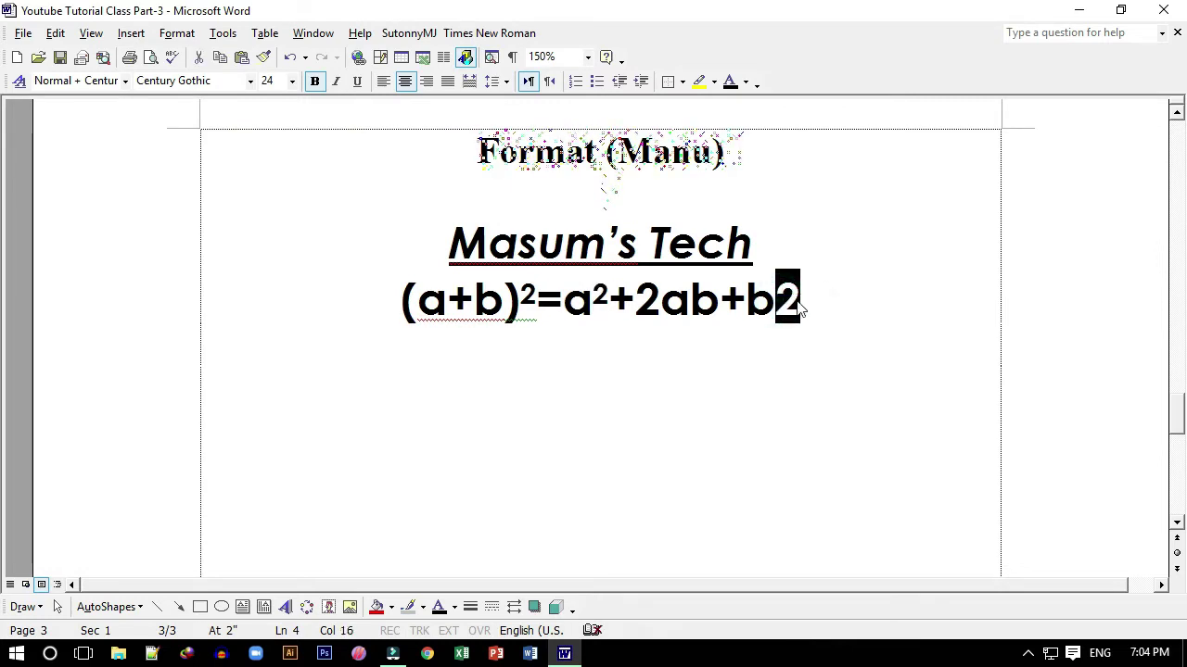
{"action": "left_click", "coordinate": [177, 34]}
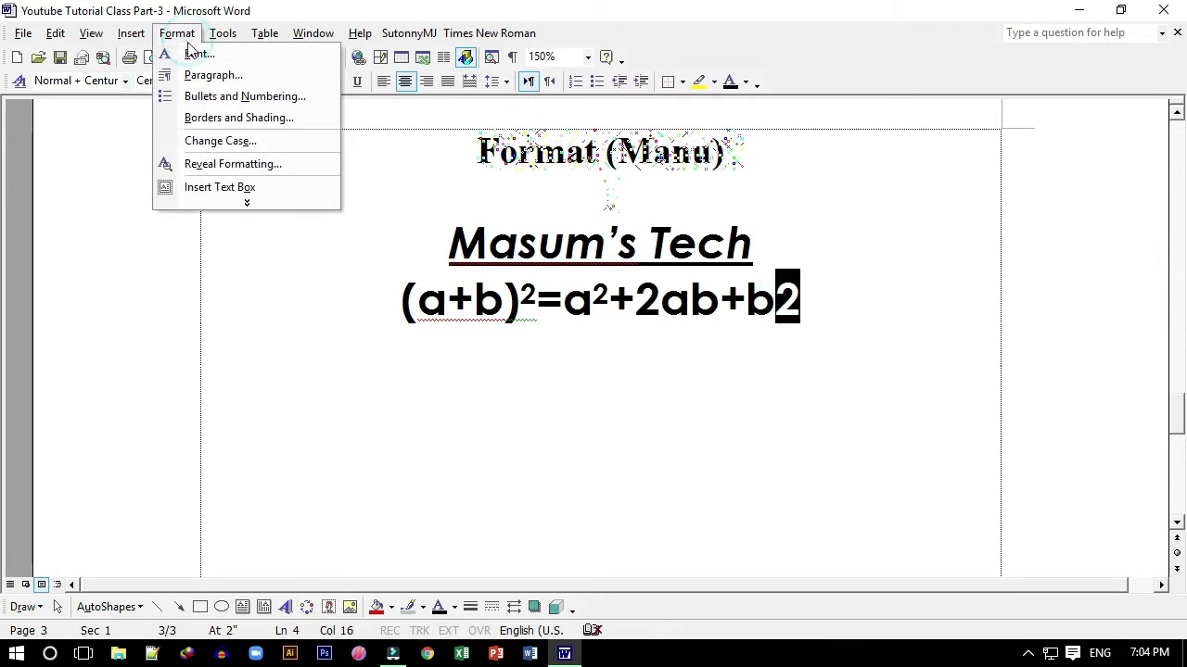
{"action": "left_click", "coordinate": [198, 54]}
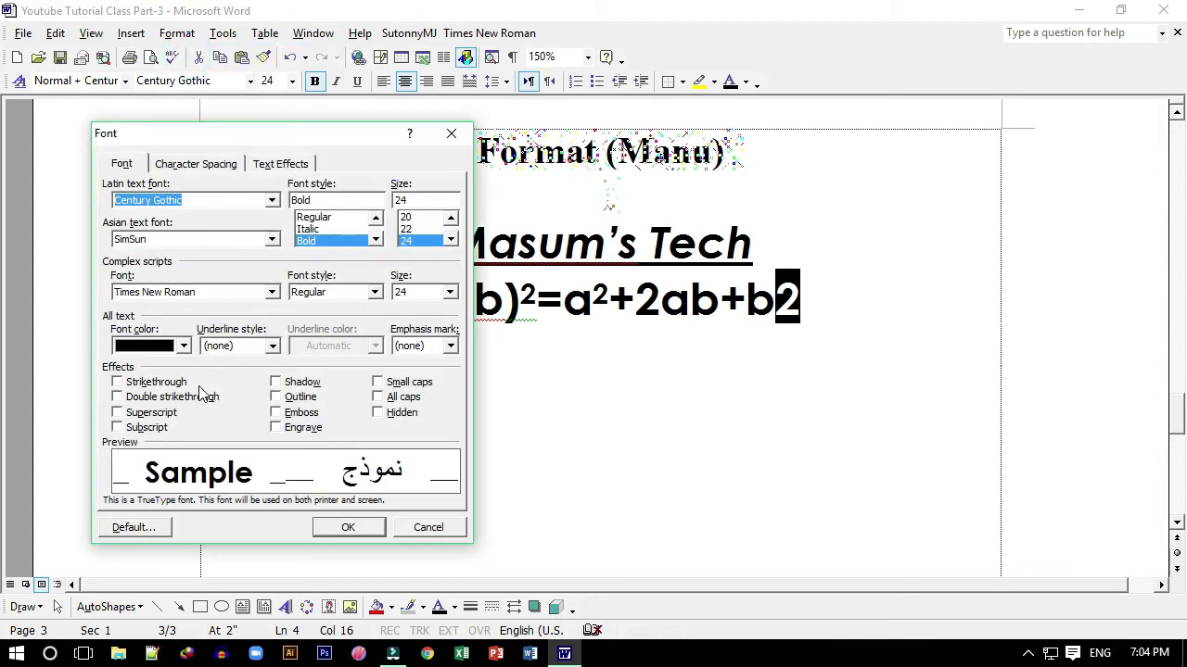
{"action": "left_click", "coordinate": [133, 429]}
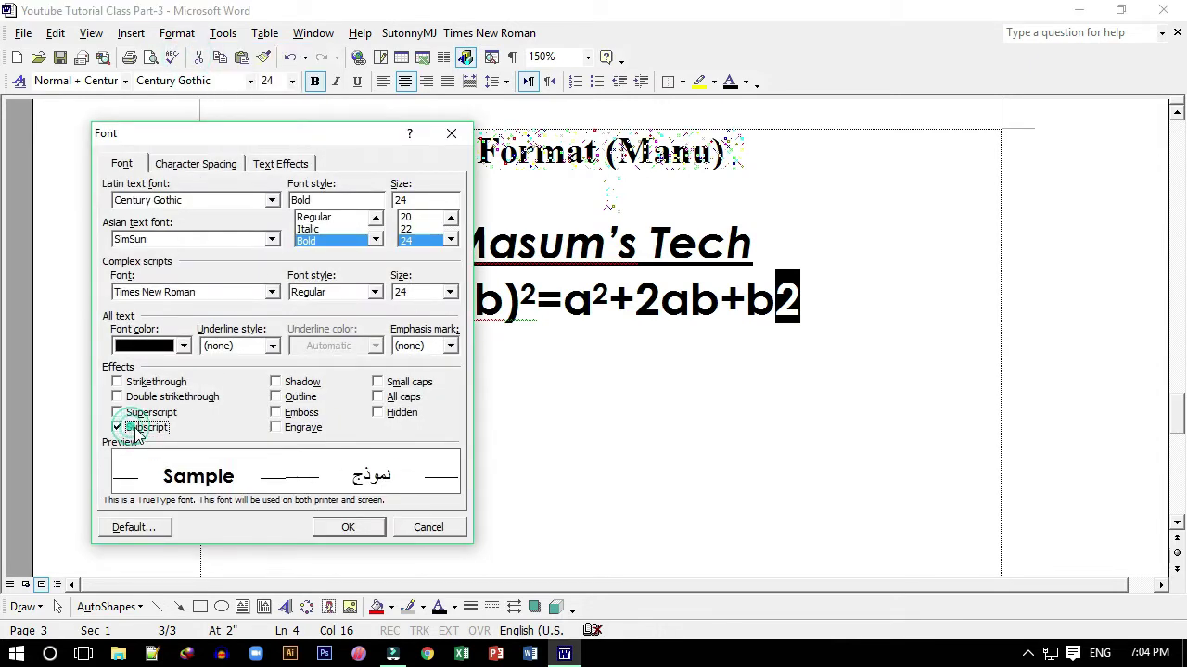
{"action": "left_click", "coordinate": [343, 527]}
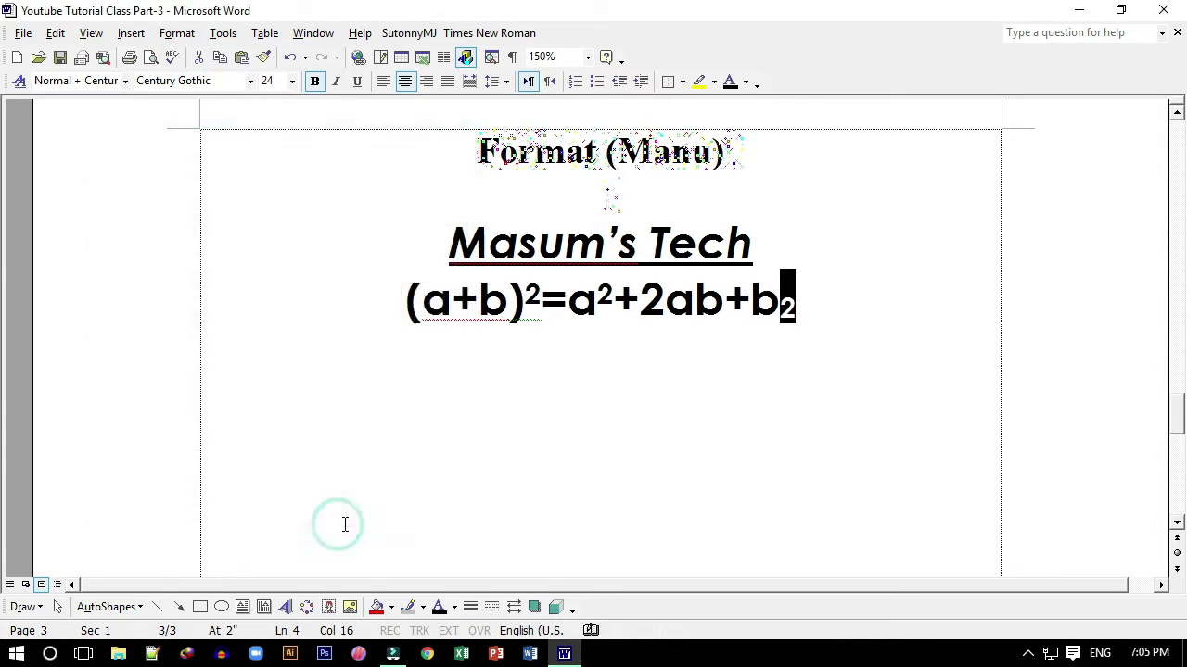
{"action": "left_click", "coordinate": [710, 397]}
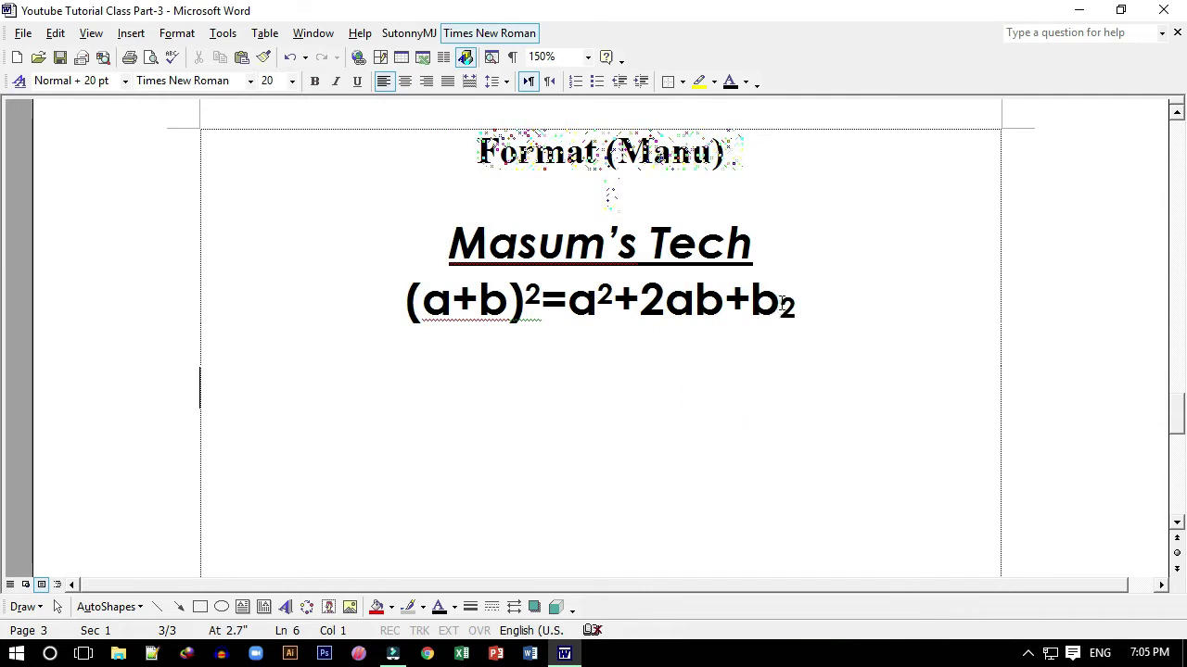
Change the final 2 from subscript to superscript so it reads b².
{"action": "left_click_drag", "start_coordinate": [779, 307], "coordinate": [796, 312]}
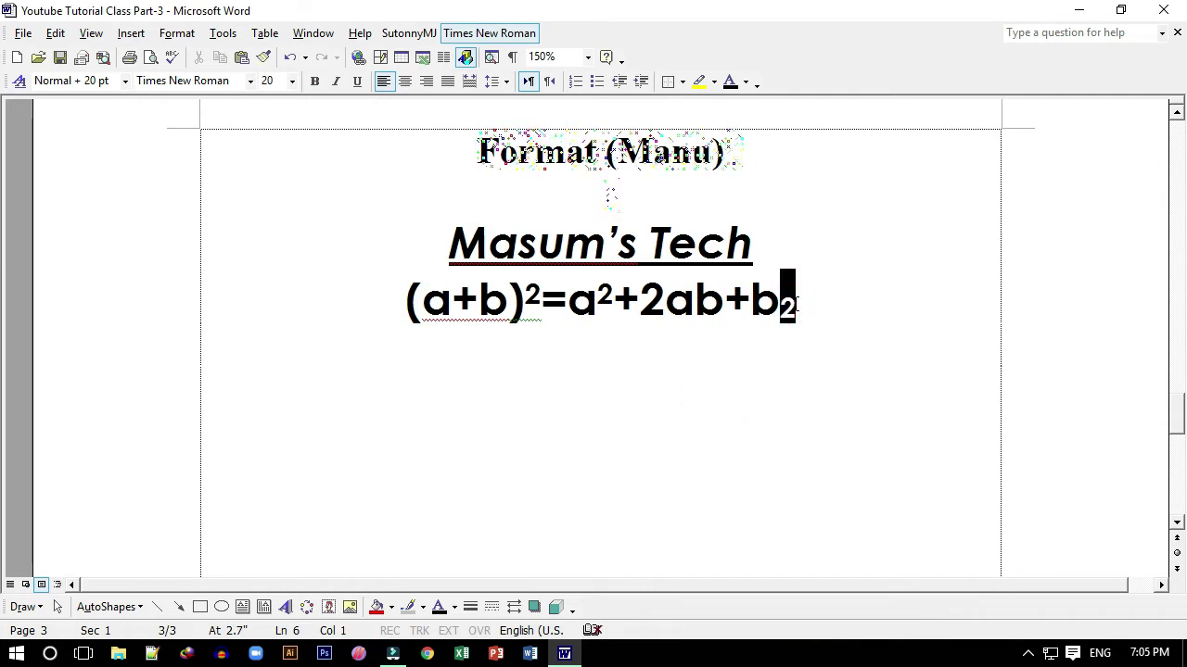
{"action": "left_click", "coordinate": [177, 34]}
{"action": "left_click", "coordinate": [199, 53]}
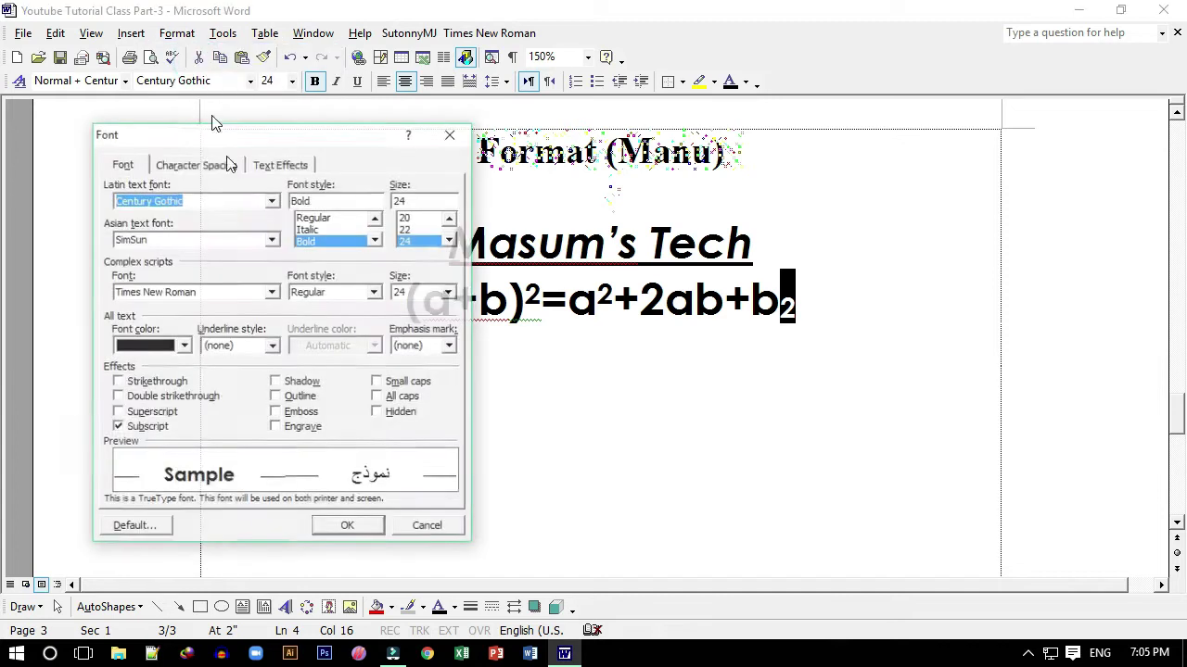
{"action": "left_click", "coordinate": [122, 413]}
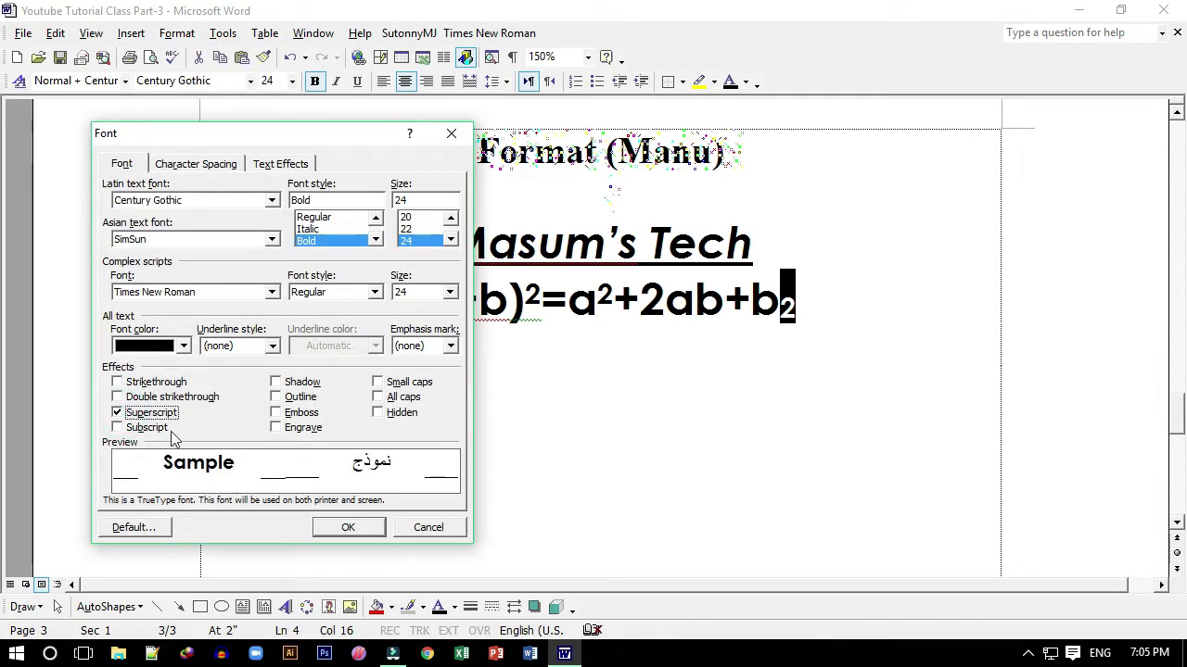
{"action": "left_click", "coordinate": [343, 527]}
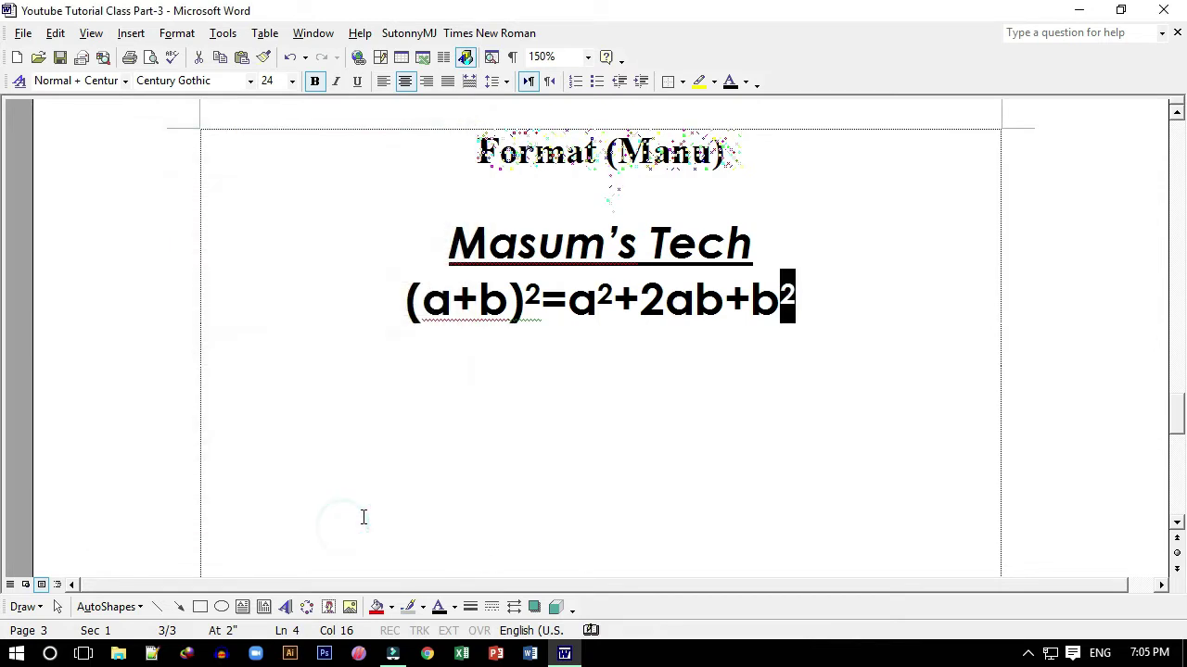
{"action": "left_click", "coordinate": [724, 342]}
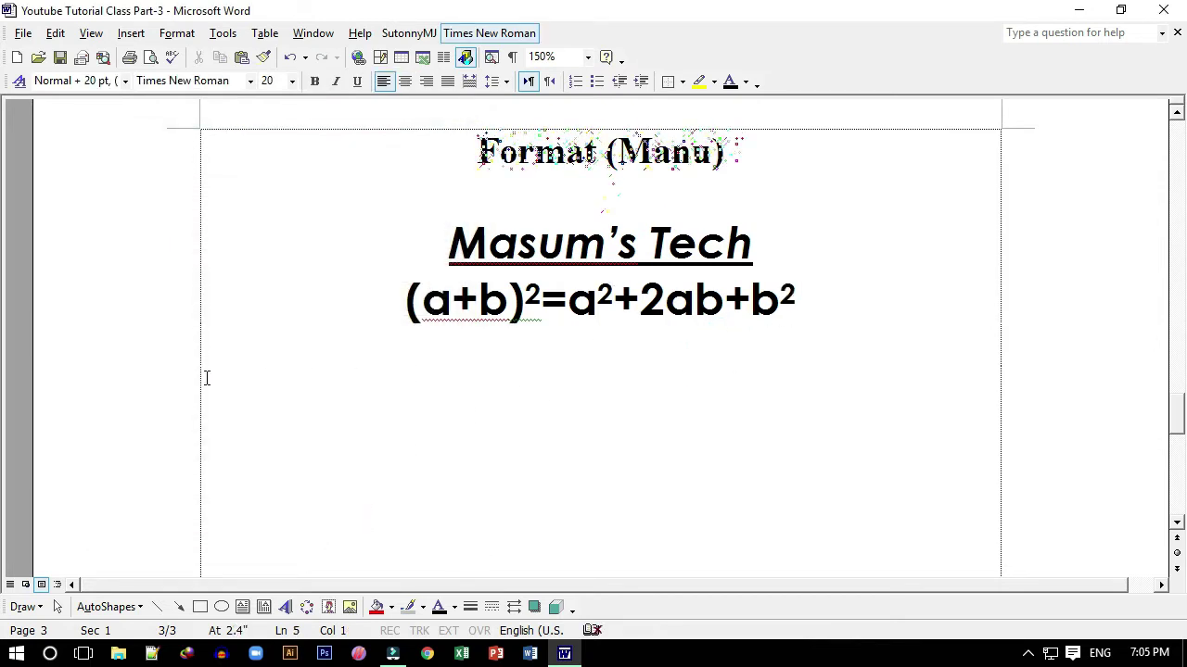
{"action": "left_click", "coordinate": [176, 34]}
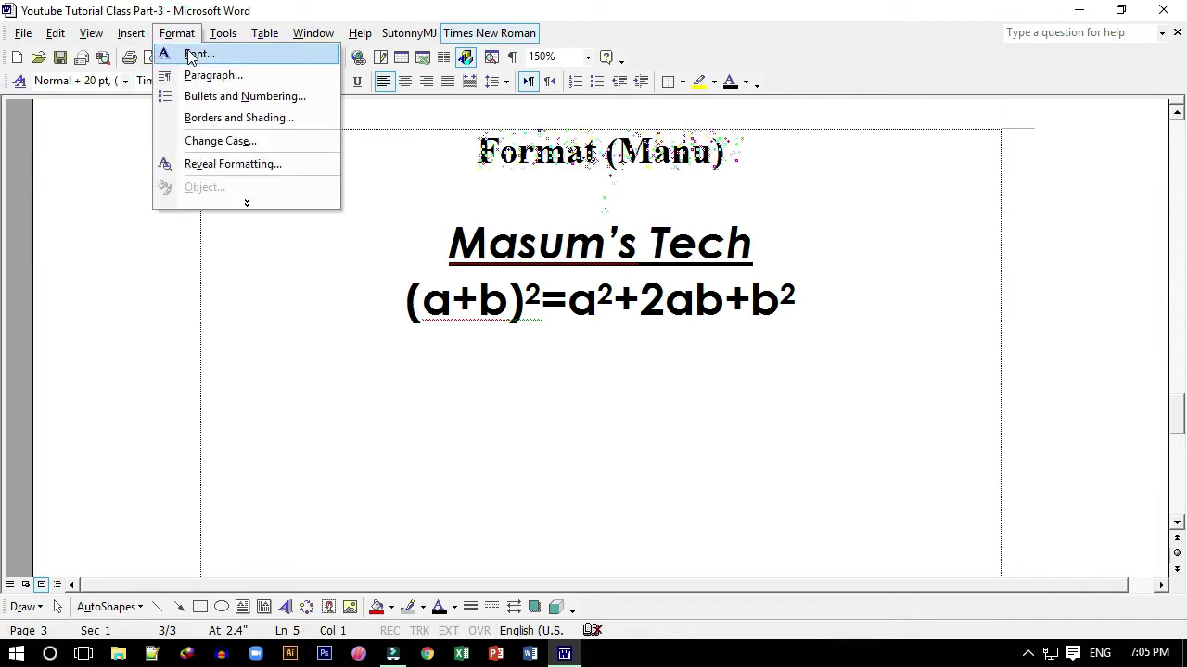
{"action": "left_click", "coordinate": [192, 55]}
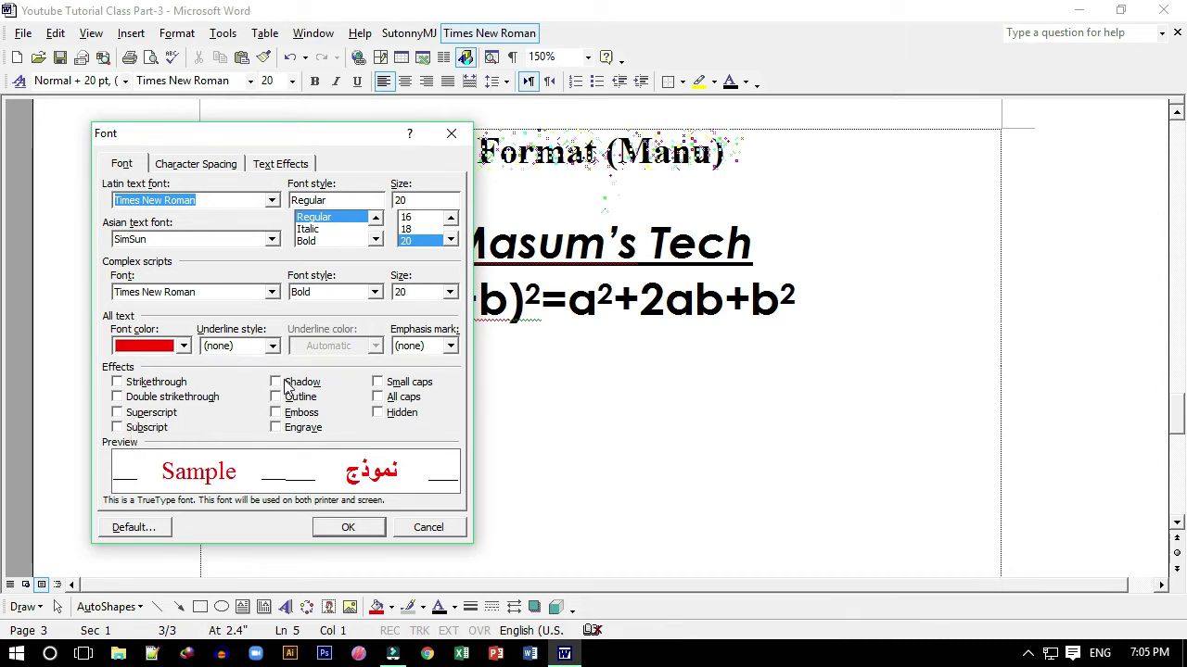
{"action": "left_click", "coordinate": [288, 385]}
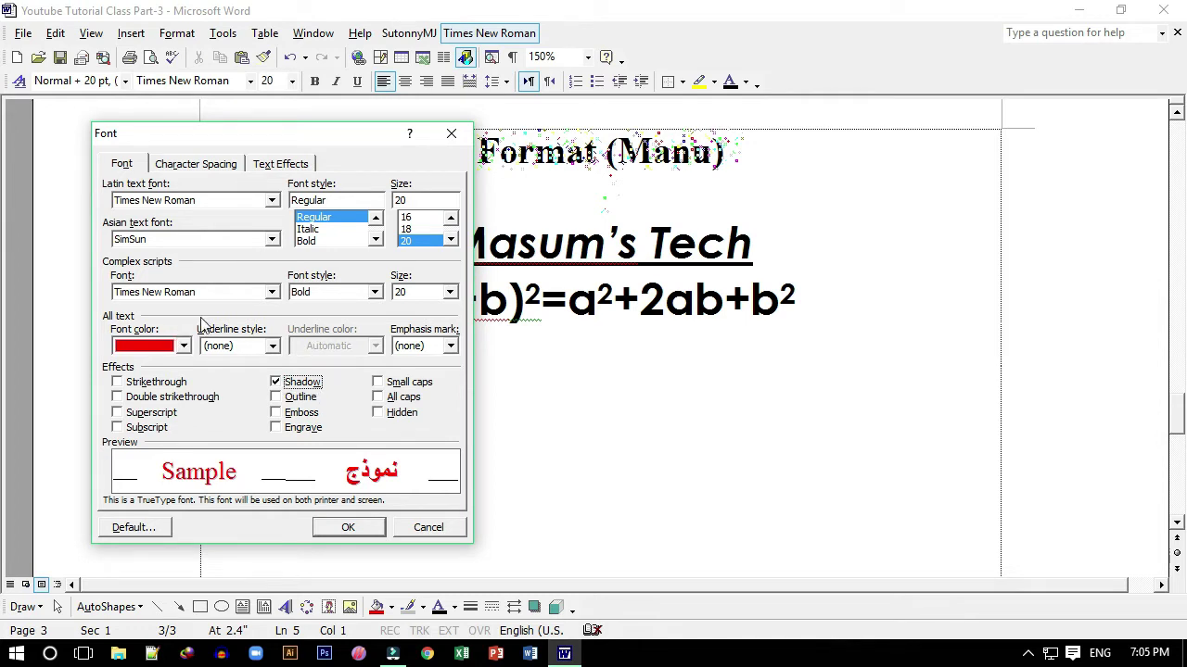
{"action": "left_click", "coordinate": [188, 170]}
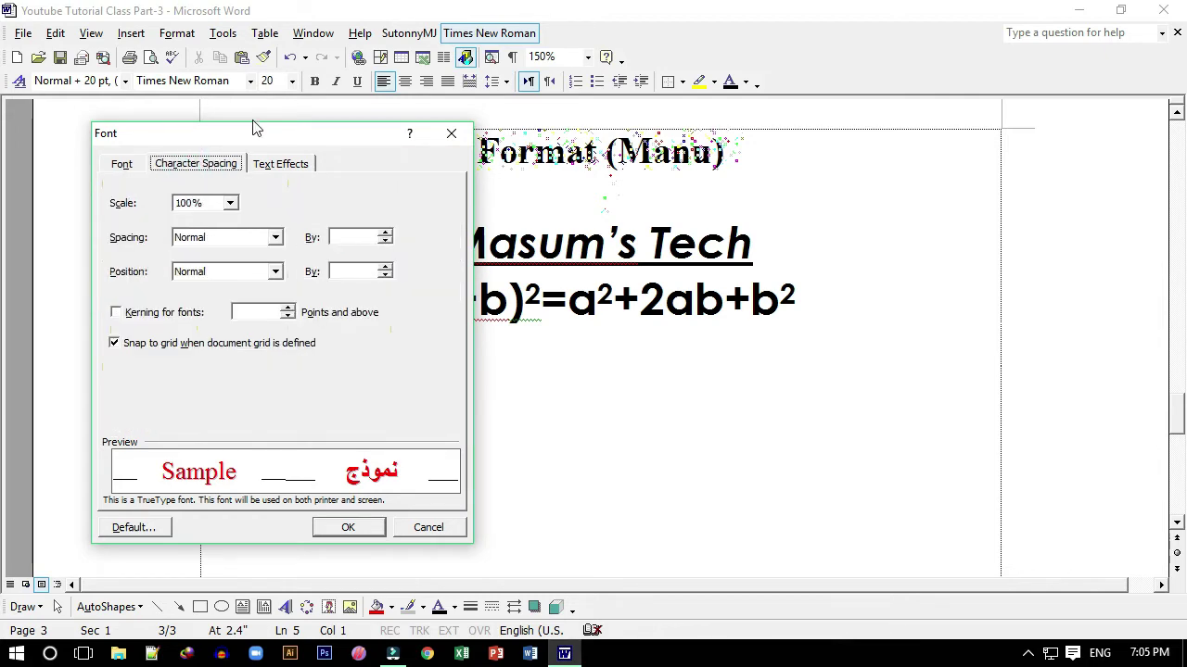
{"action": "mouse_move", "coordinate": [255, 141]}
{"action": "left_mouse_down"}
{"action": "mouse_move", "coordinate": [337, 288]}
{"action": "mouse_move", "coordinate": [450, 343]}
{"action": "left_mouse_up"}
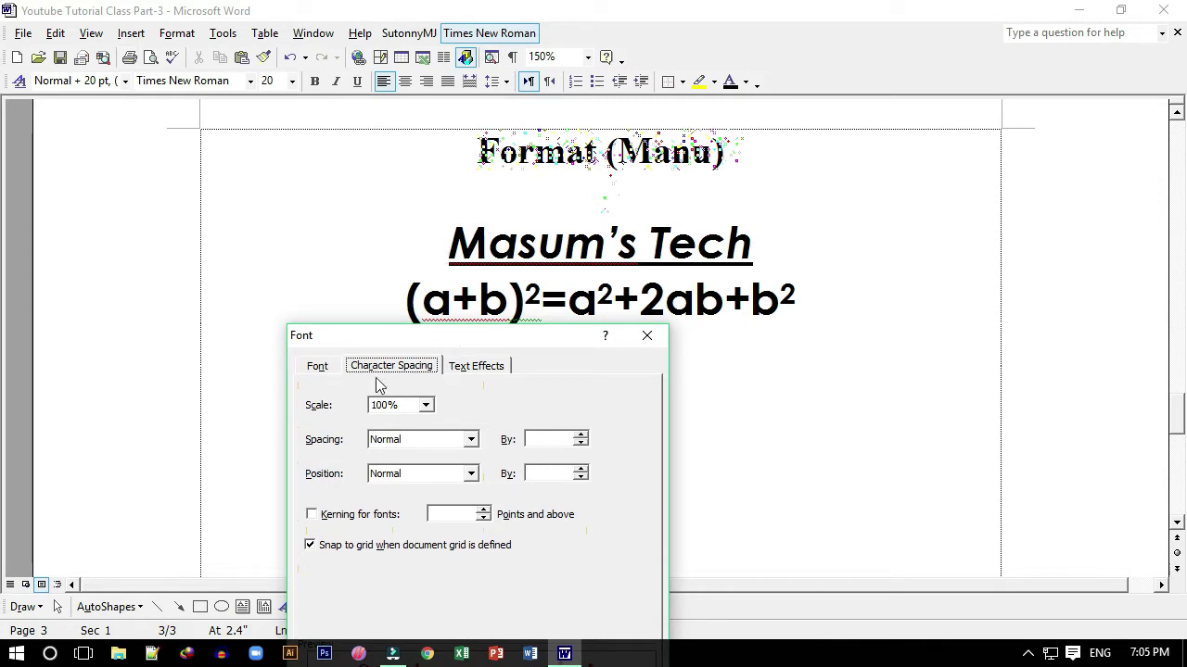
{"action": "left_click_drag", "start_coordinate": [379, 341], "coordinate": [126, 228]}
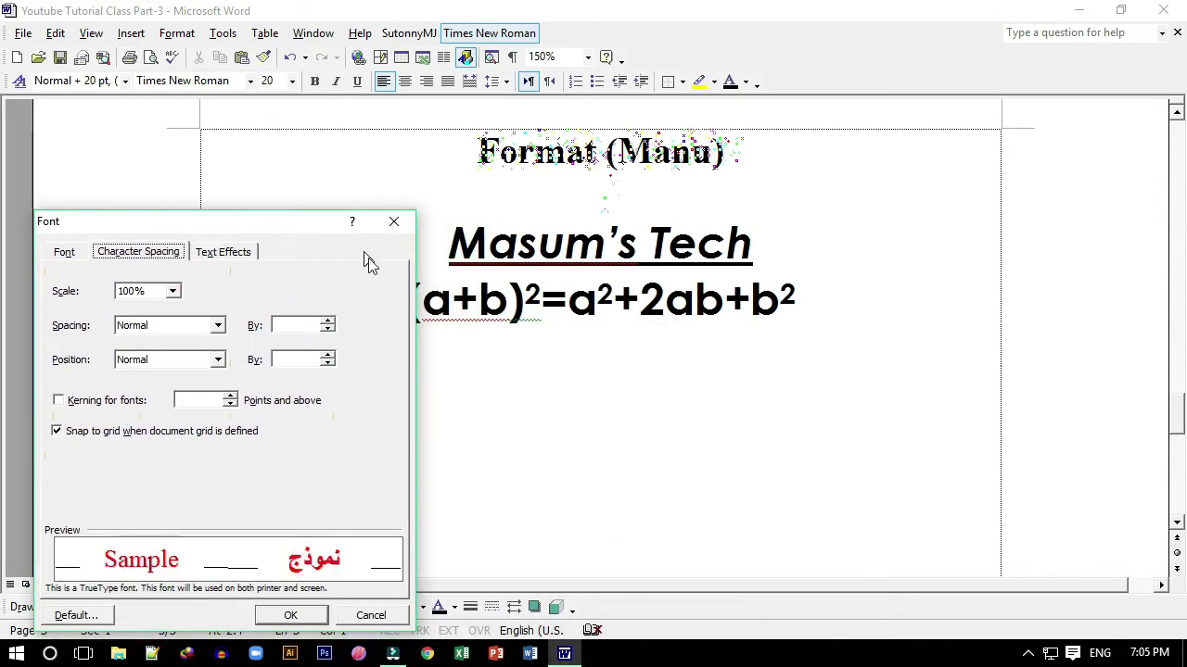
{"action": "left_click", "coordinate": [393, 222]}
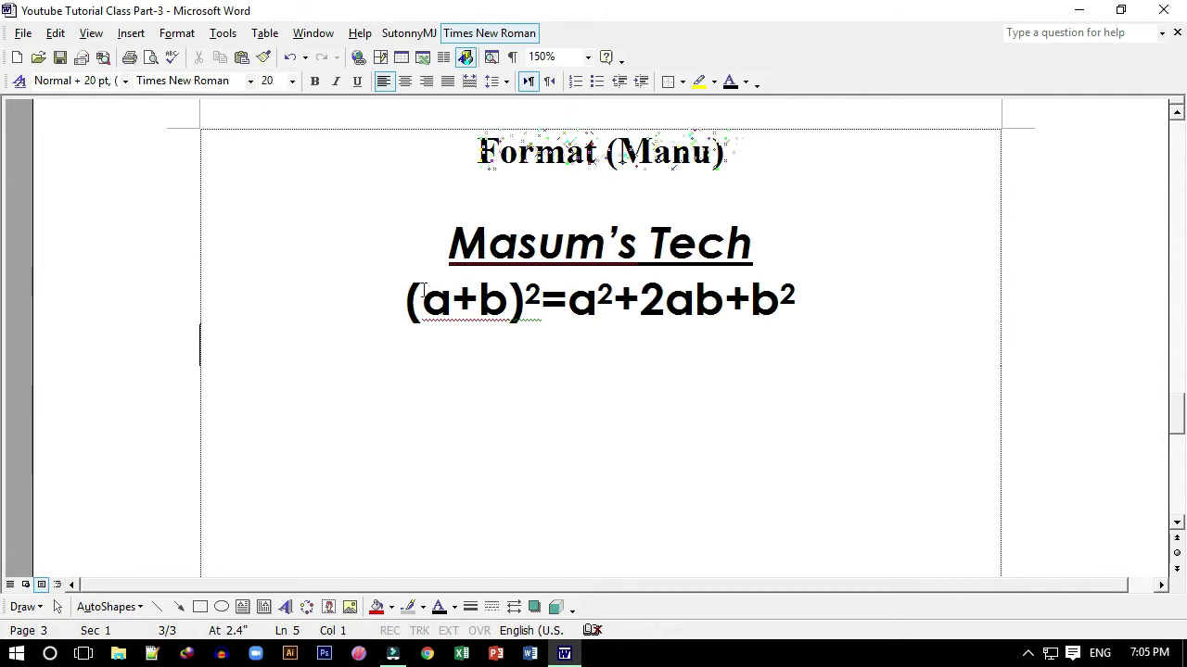
Set the equation line's character scale to 150% in the Font dialog.
{"action": "left_click_drag", "start_coordinate": [405, 298], "coordinate": [810, 301]}
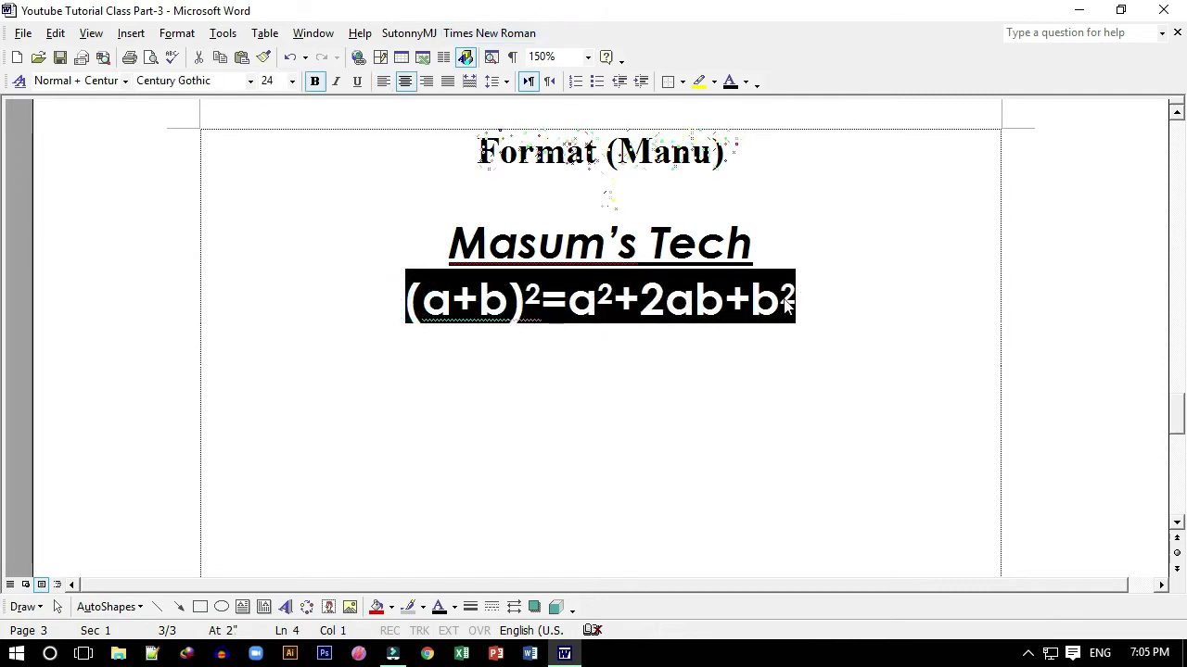
{"action": "left_click", "coordinate": [181, 38]}
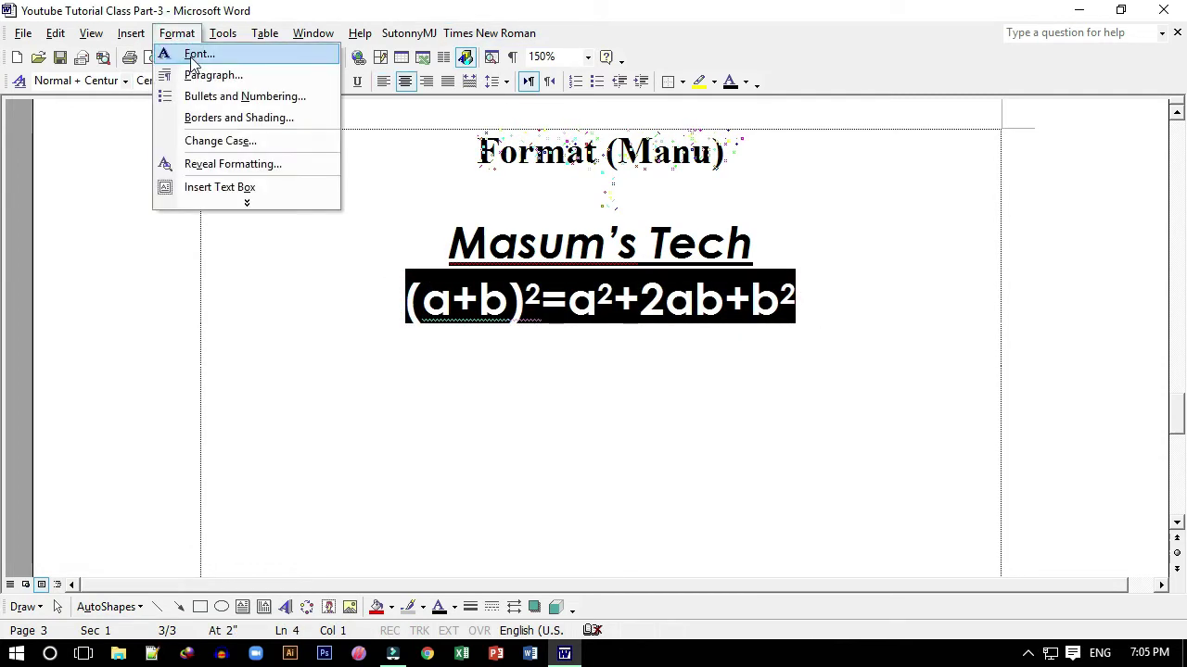
{"action": "left_click", "coordinate": [195, 50]}
{"action": "left_click_drag", "start_coordinate": [204, 229], "coordinate": [247, 110]}
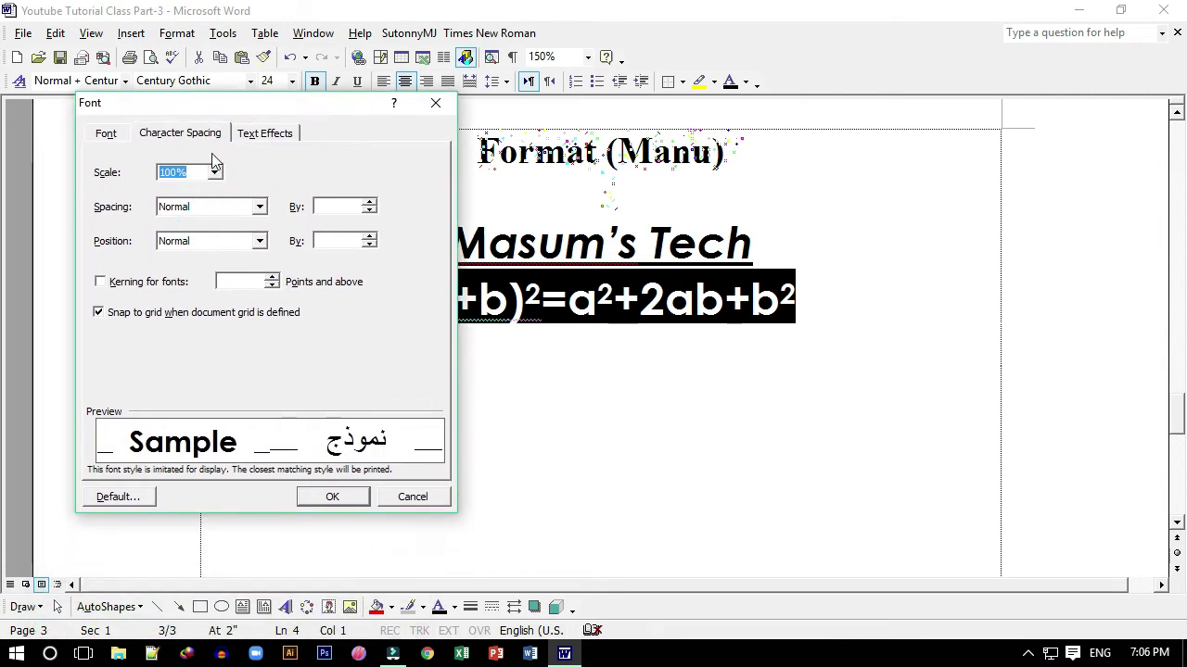
{"action": "left_click", "coordinate": [167, 174]}
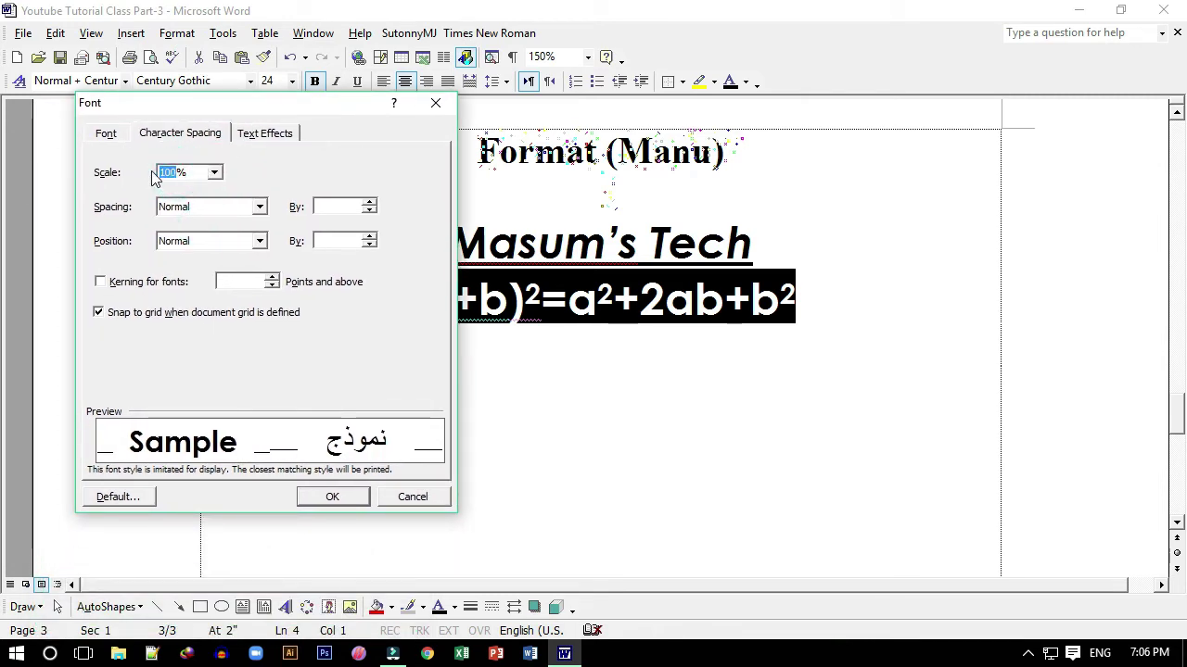
{"action": "type", "text": "15"}
{"action": "key", "text": "Return"}
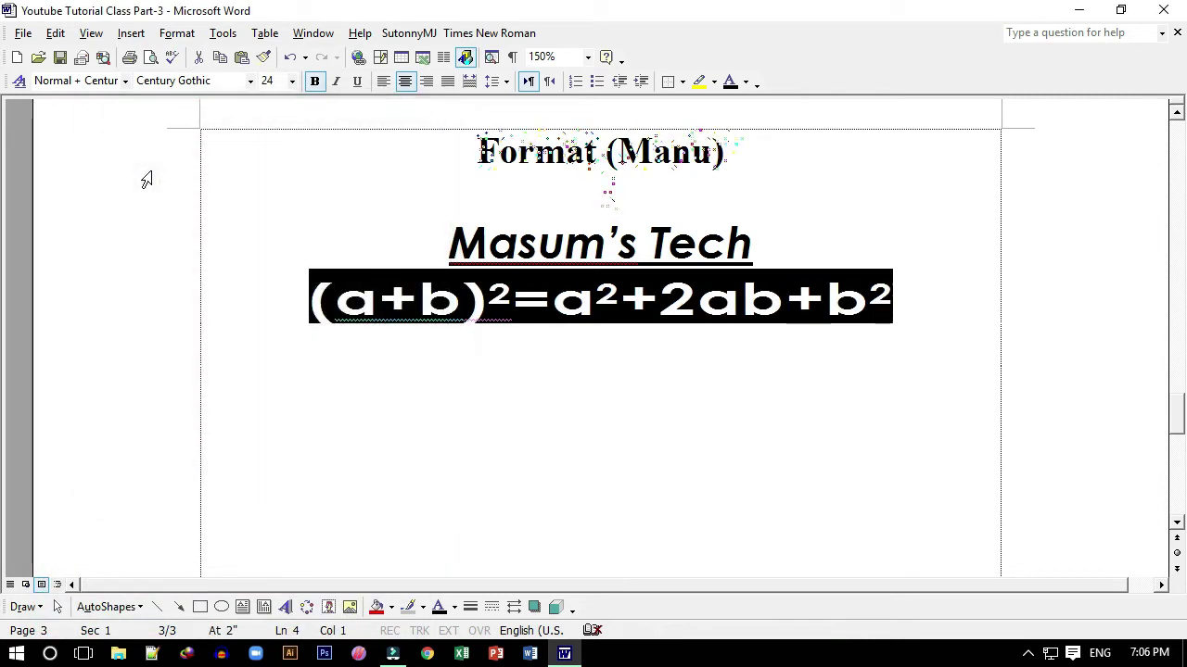
Undo and redo the stretch to compare, keeping the 150% width.
{"action": "left_click", "coordinate": [289, 57]}
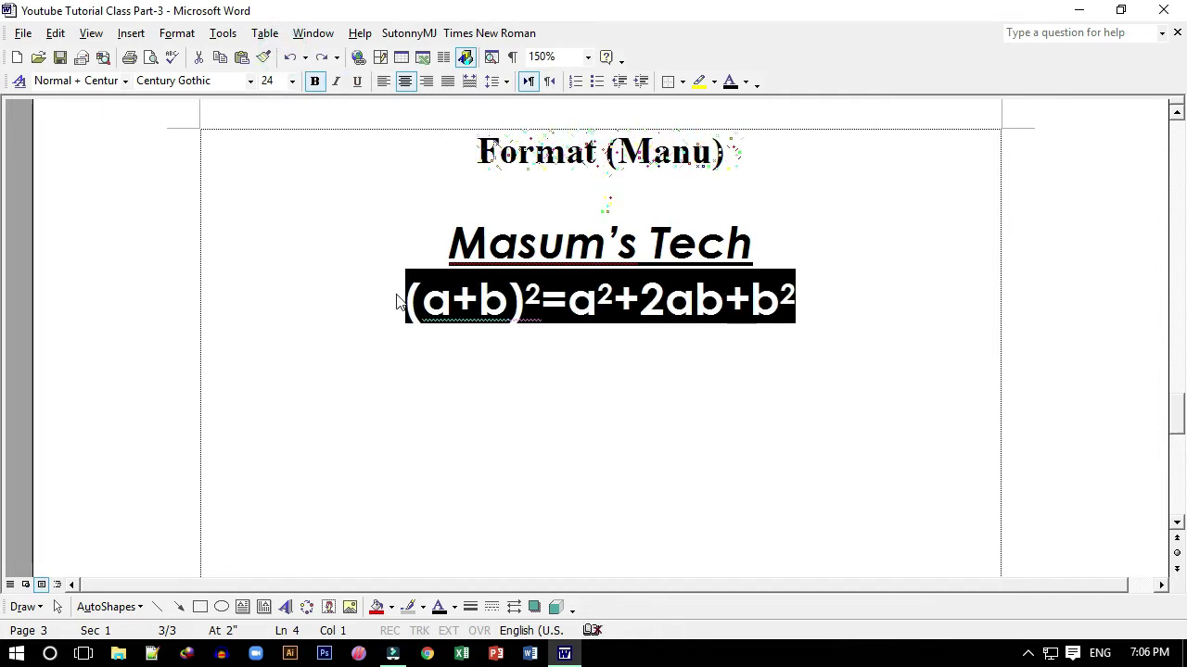
{"action": "left_click", "coordinate": [321, 58]}
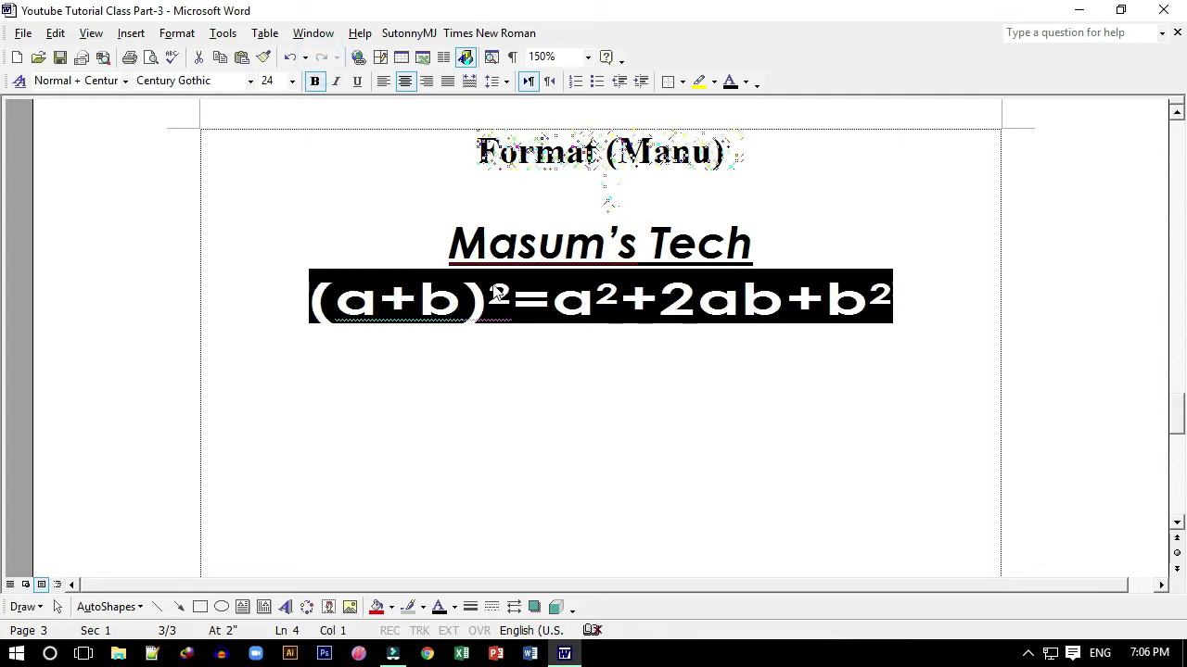
{"action": "left_click", "coordinate": [176, 33]}
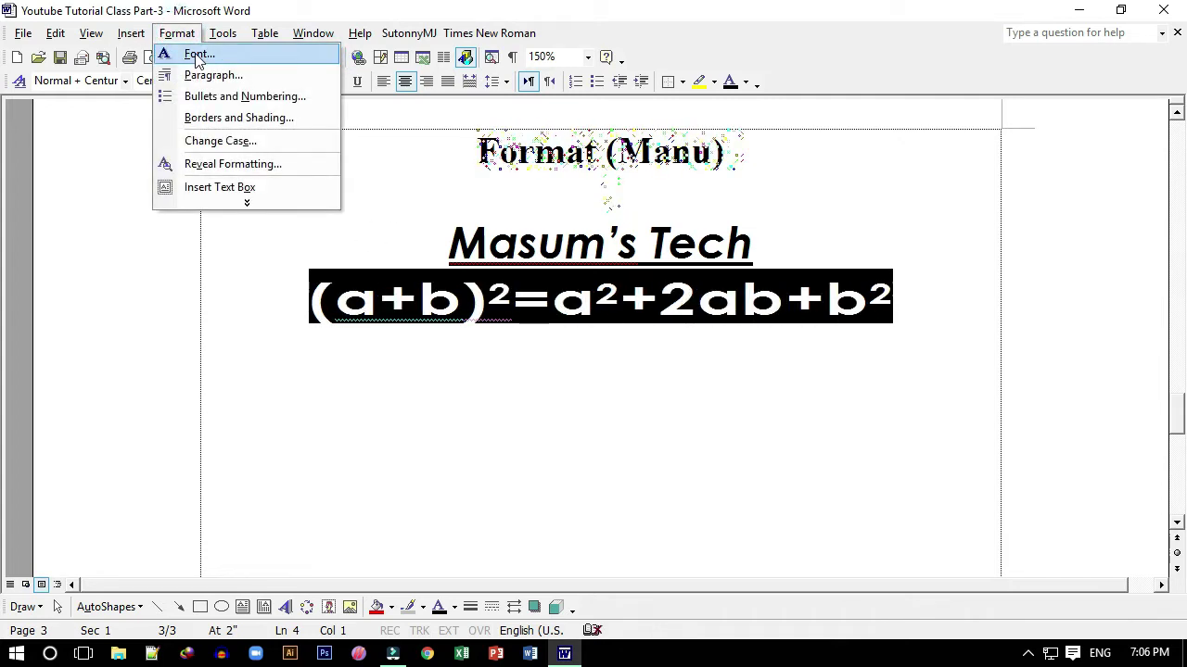
Apply the Blinking Background text effect to the equation in the Font dialog.
{"action": "left_click", "coordinate": [197, 55]}
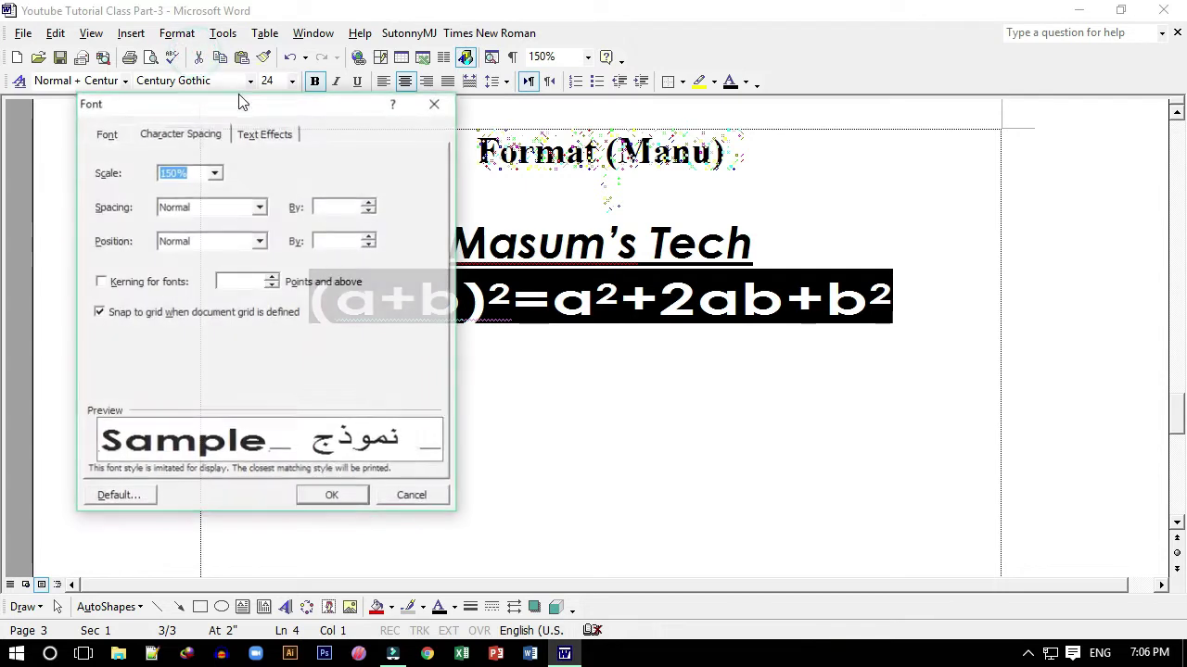
{"action": "left_click", "coordinate": [176, 136]}
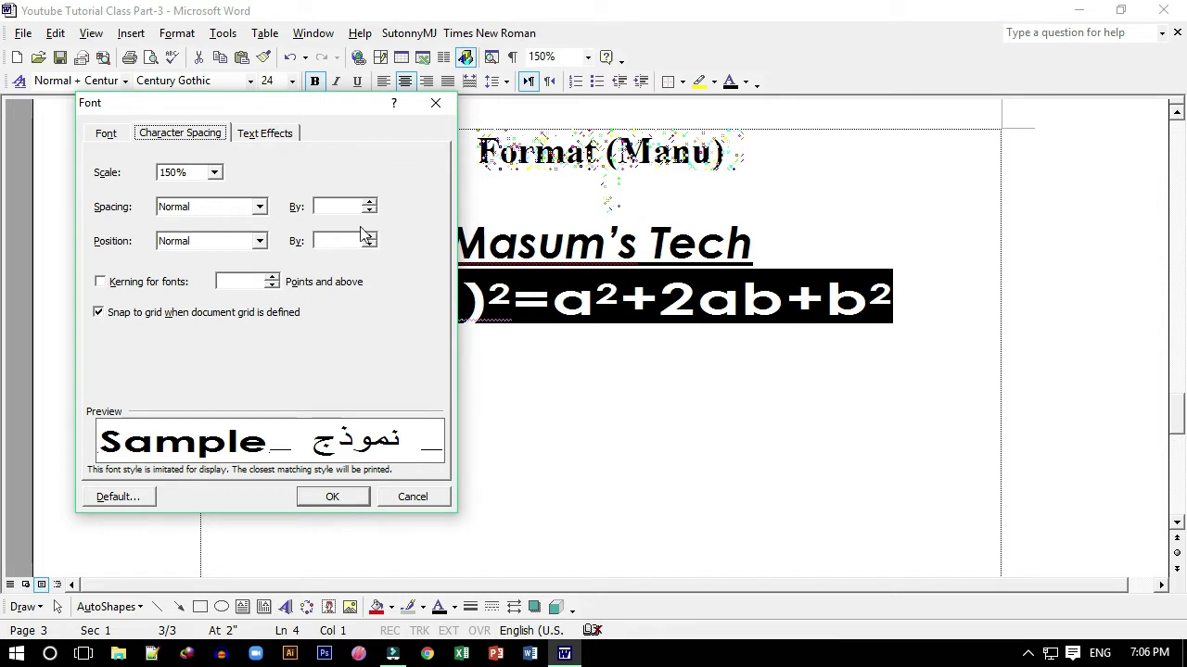
{"action": "left_click", "coordinate": [266, 139]}
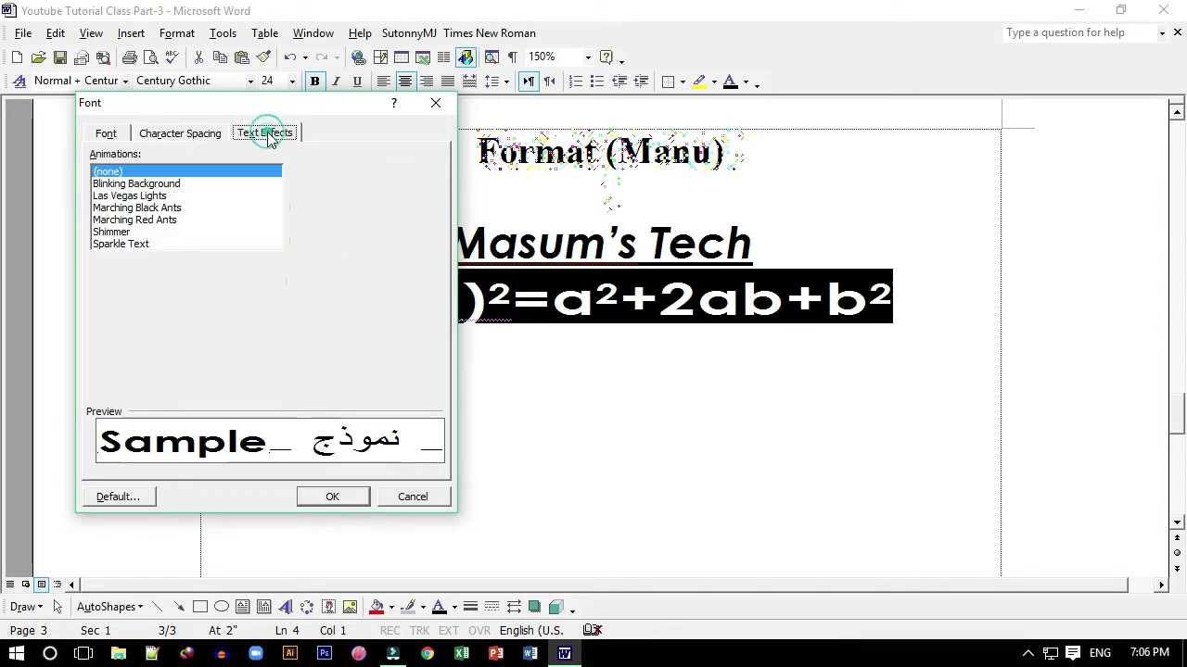
{"action": "left_click", "coordinate": [126, 185]}
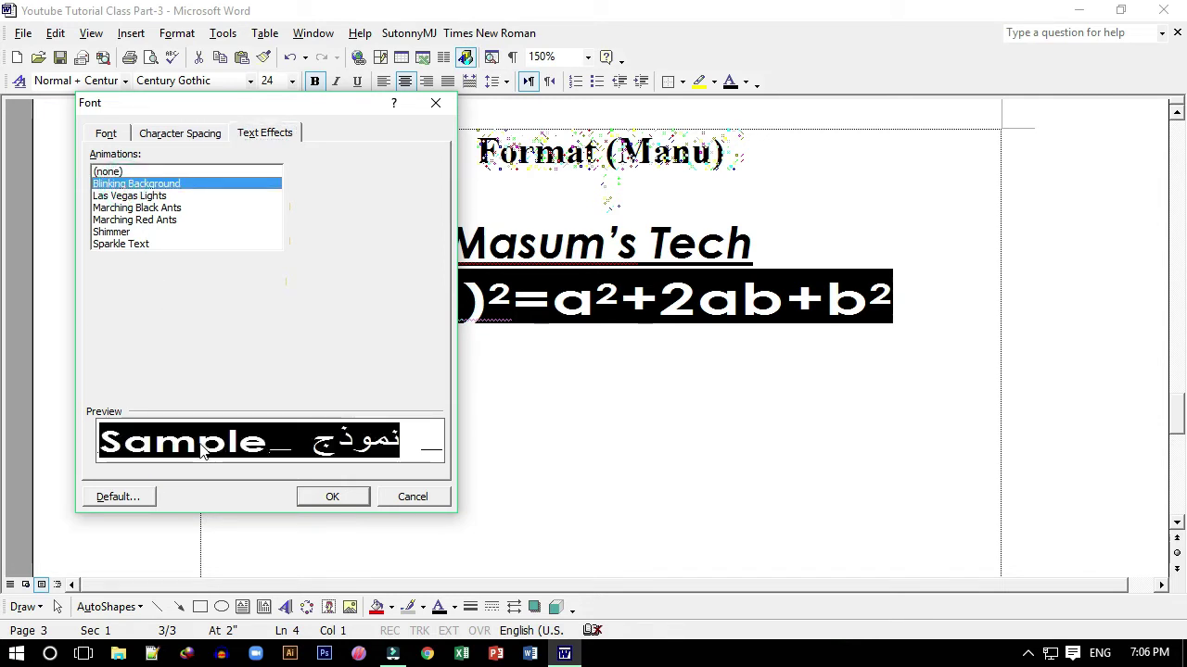
{"action": "left_click", "coordinate": [334, 496]}
{"action": "left_click", "coordinate": [559, 395]}
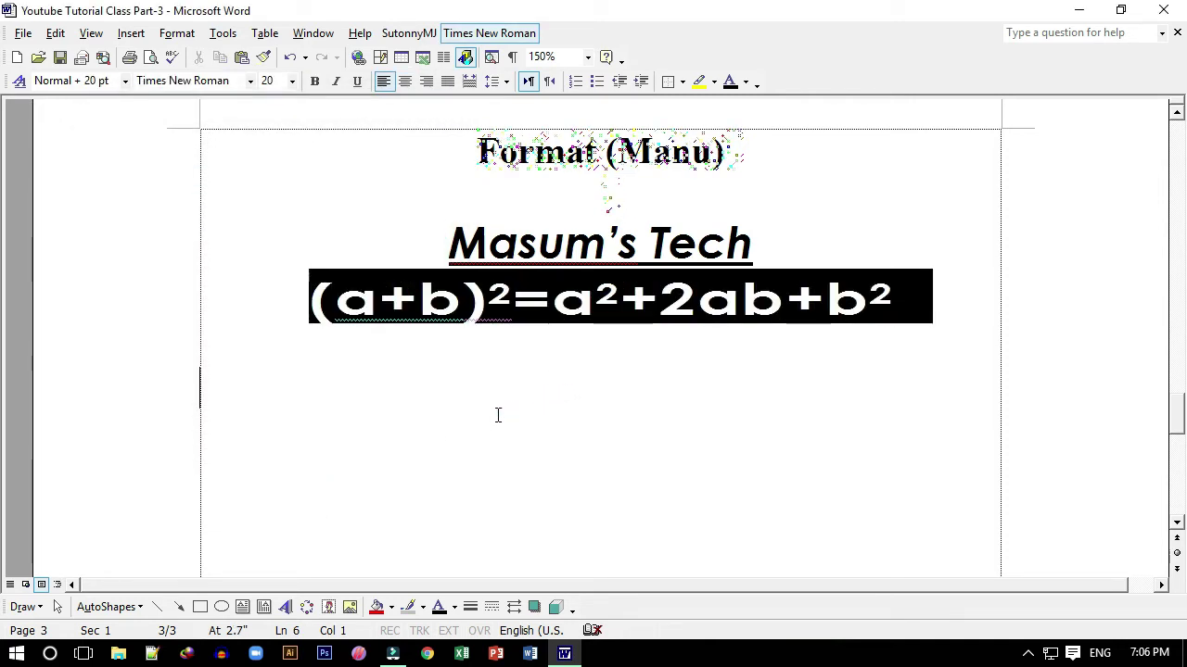
{"action": "type", "text": "lkjlewjrewj"}
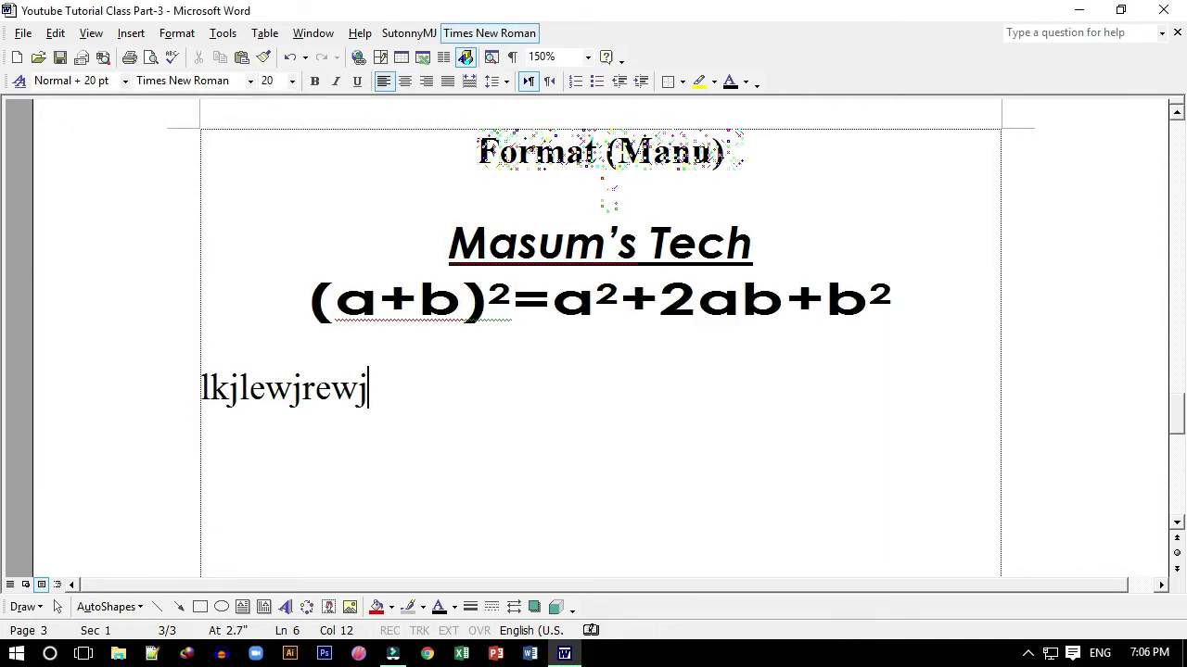
{"action": "type", "text": "werj"}
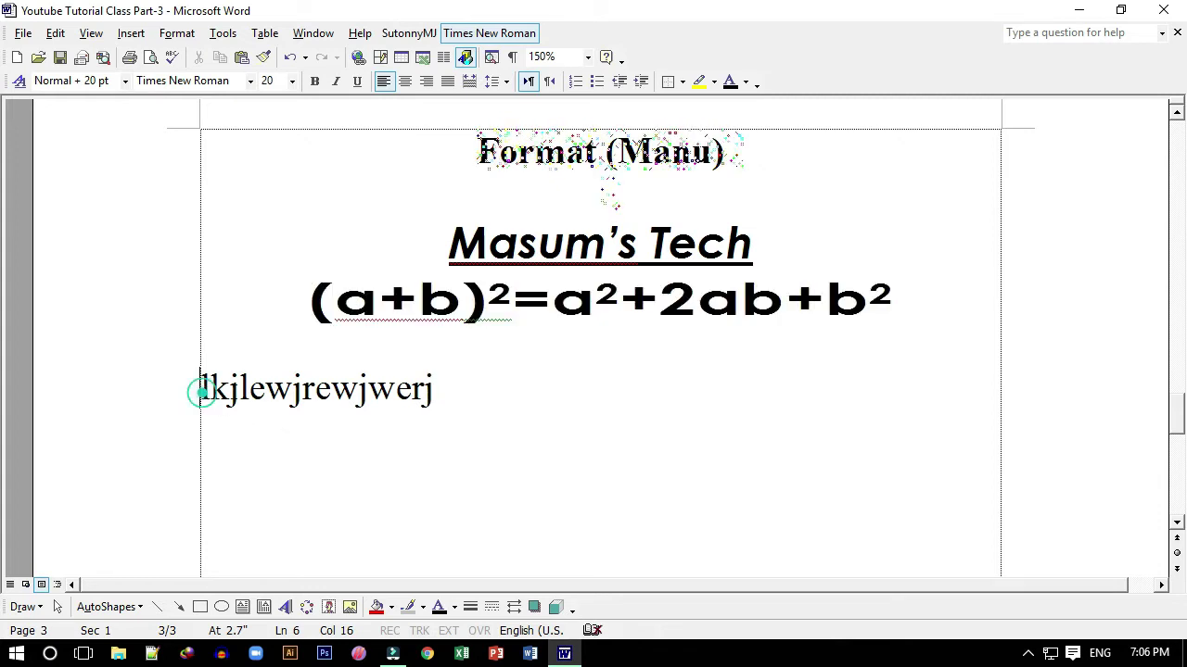
{"action": "left_click_drag", "start_coordinate": [200, 389], "coordinate": [465, 397]}
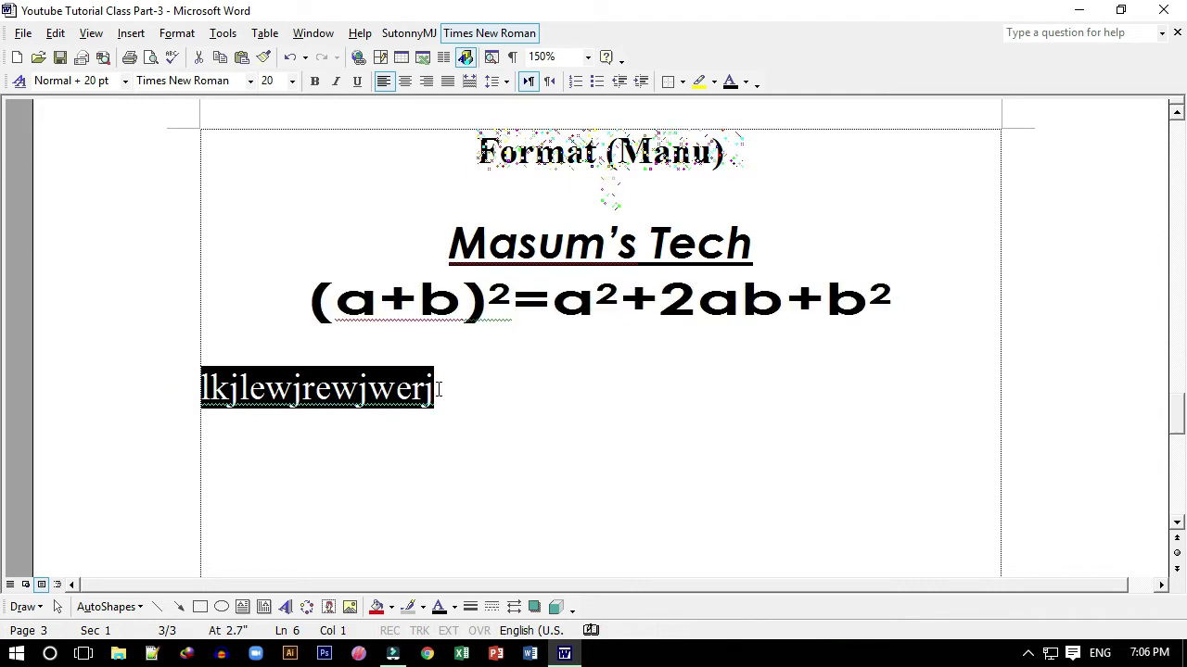
{"action": "key", "text": "Delete"}
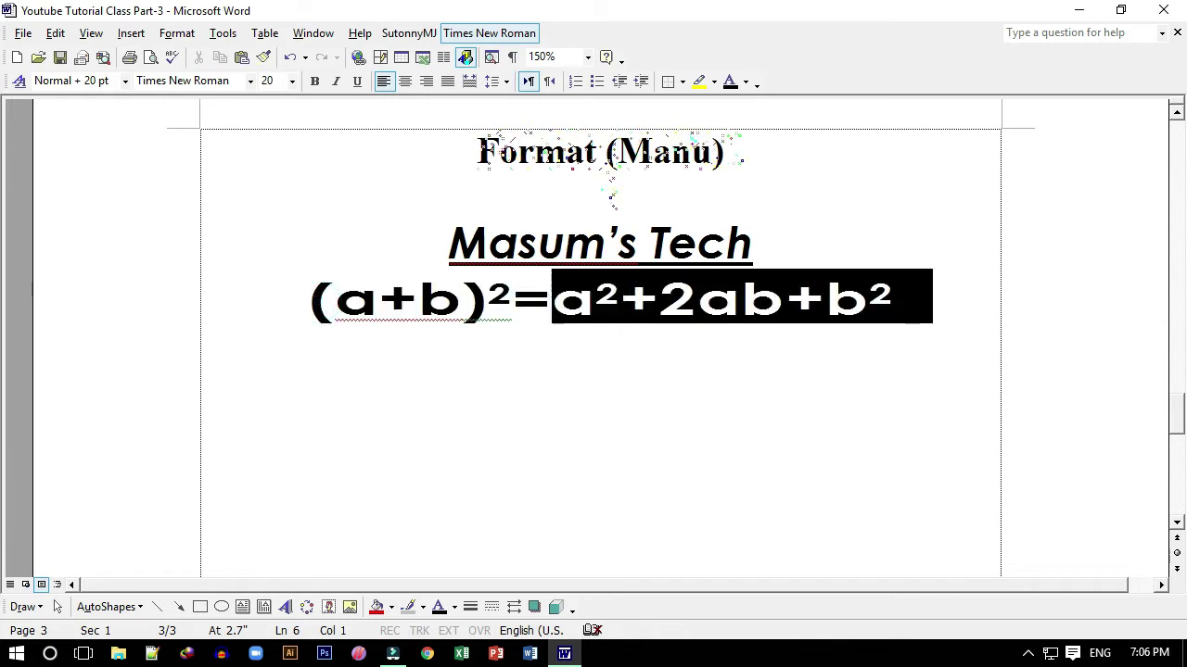
Preview Las Vegas Lights, Marching Ants and Shimmer, then apply Sparkle Text to the equation.
{"action": "left_click", "coordinate": [895, 295]}
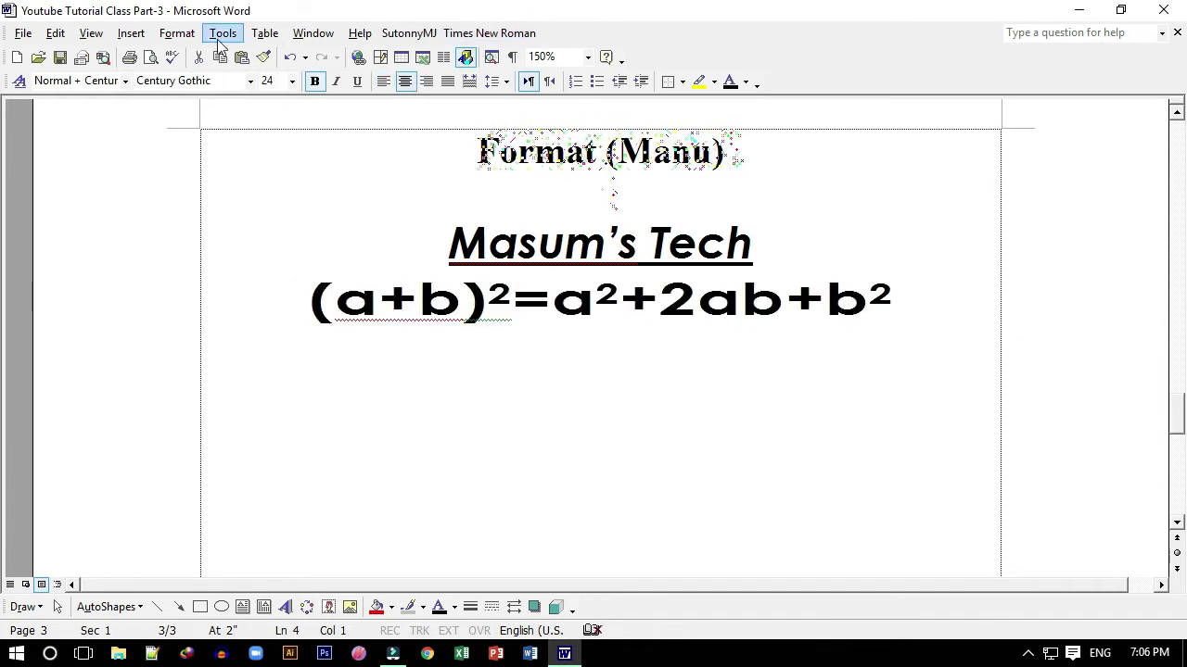
{"action": "left_click", "coordinate": [176, 33]}
{"action": "left_click", "coordinate": [181, 55]}
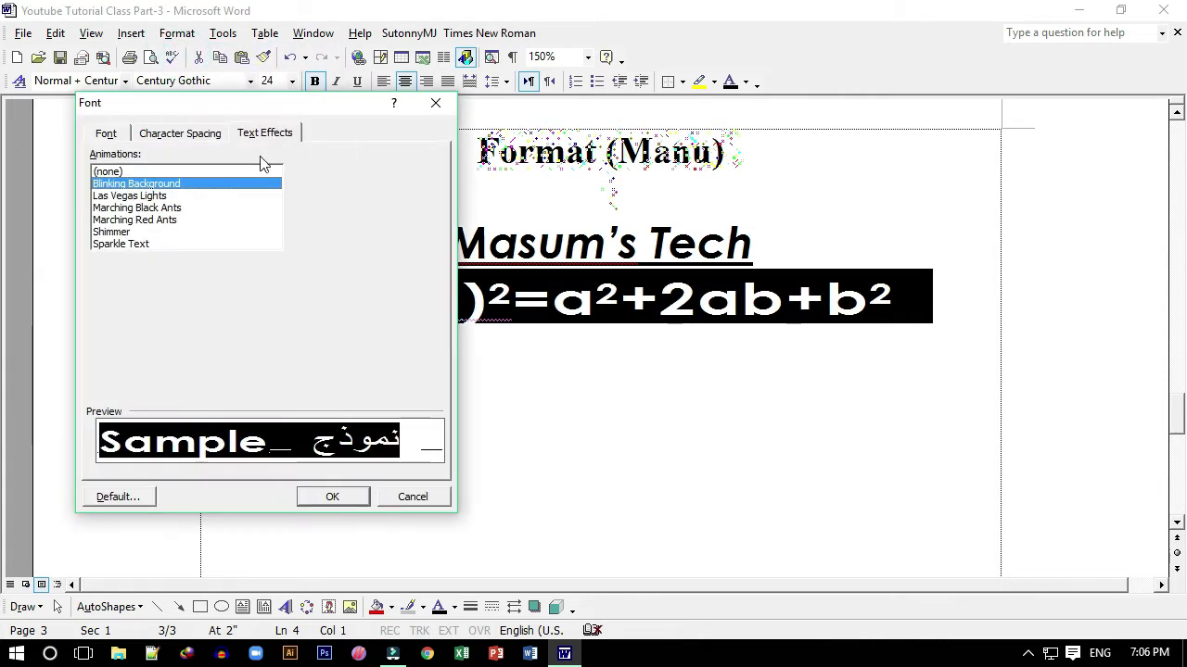
{"action": "left_click", "coordinate": [141, 197]}
{"action": "left_click", "coordinate": [144, 210]}
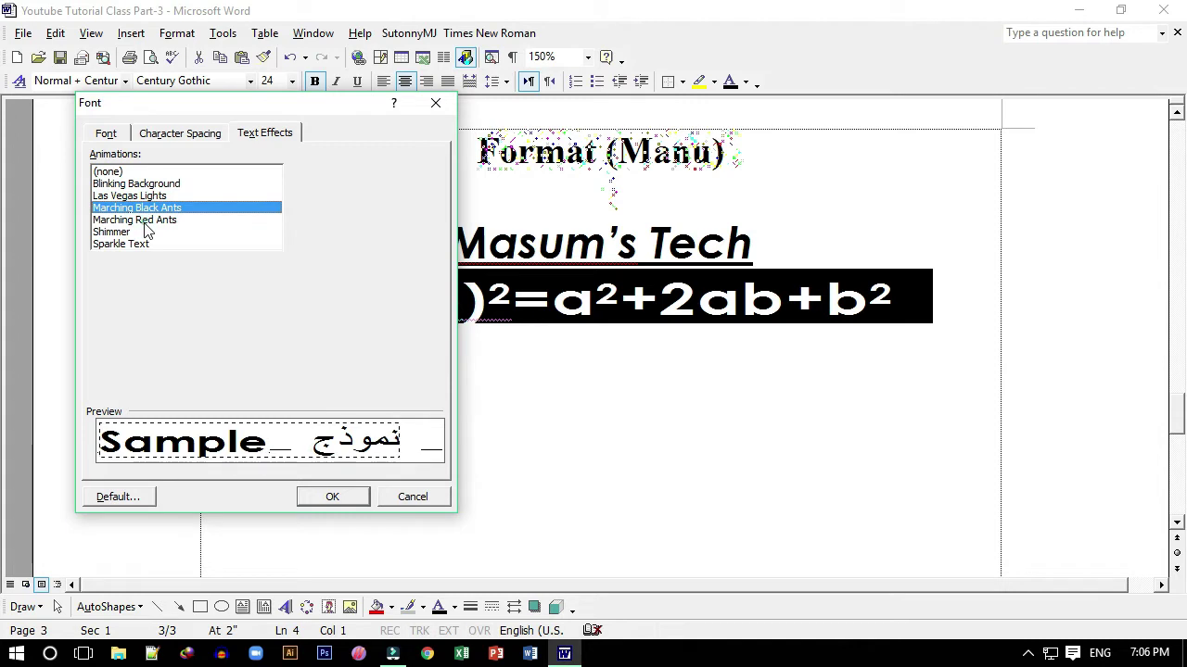
{"action": "left_click", "coordinate": [145, 220]}
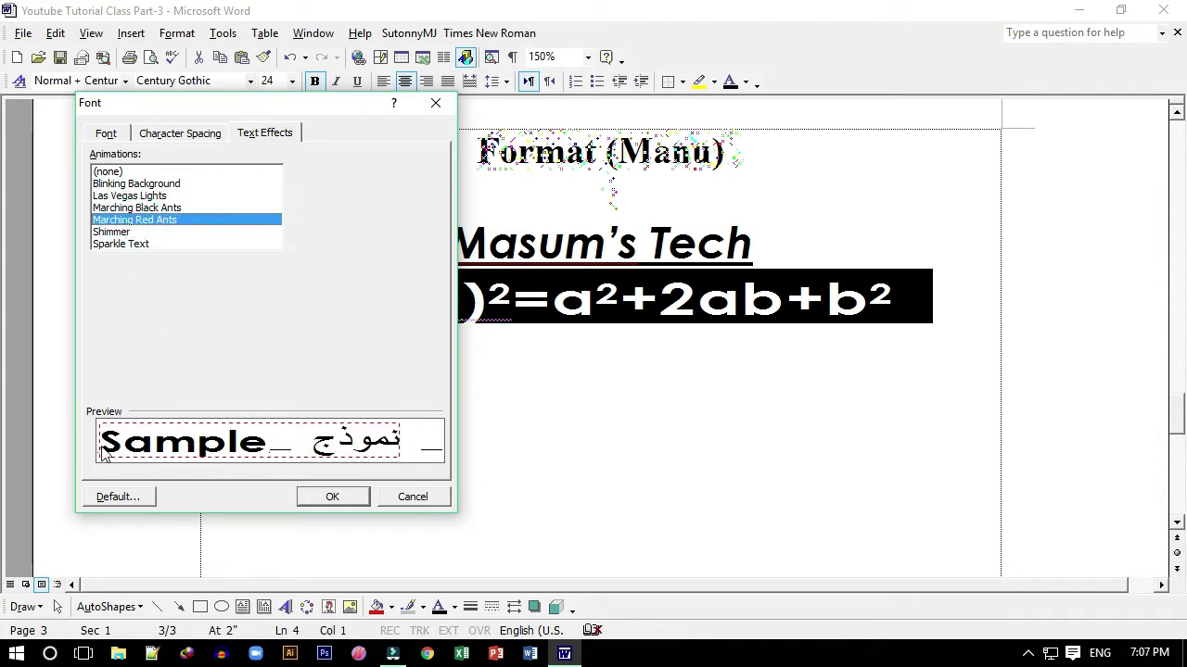
{"action": "left_click", "coordinate": [116, 232]}
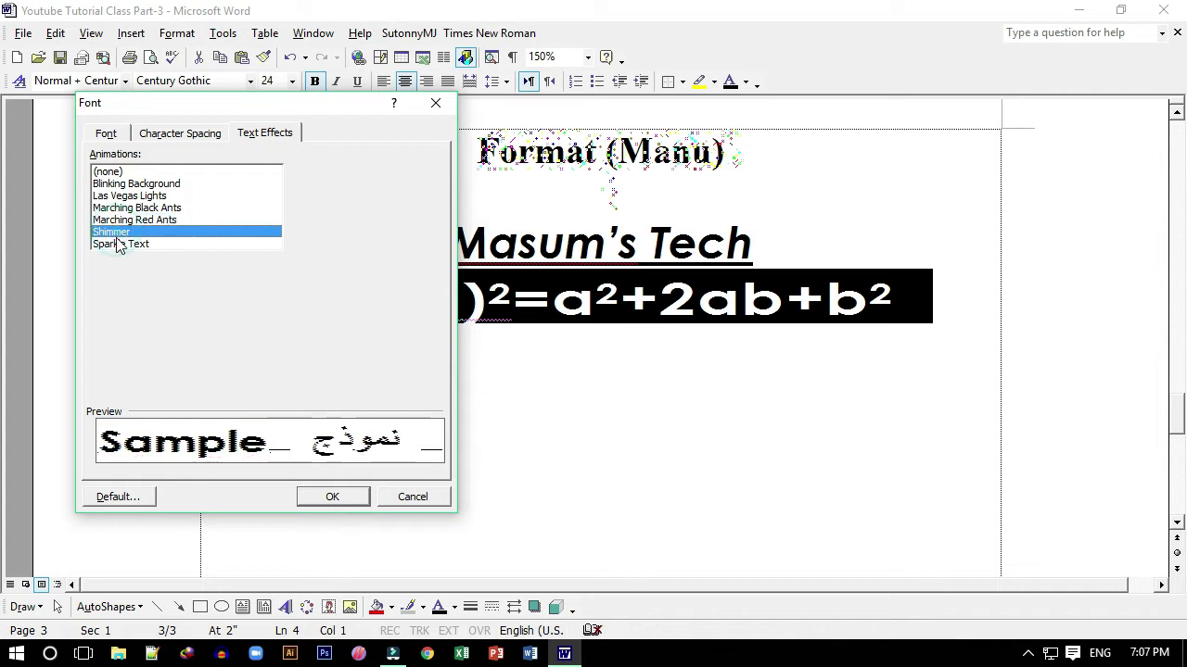
{"action": "left_click", "coordinate": [121, 243]}
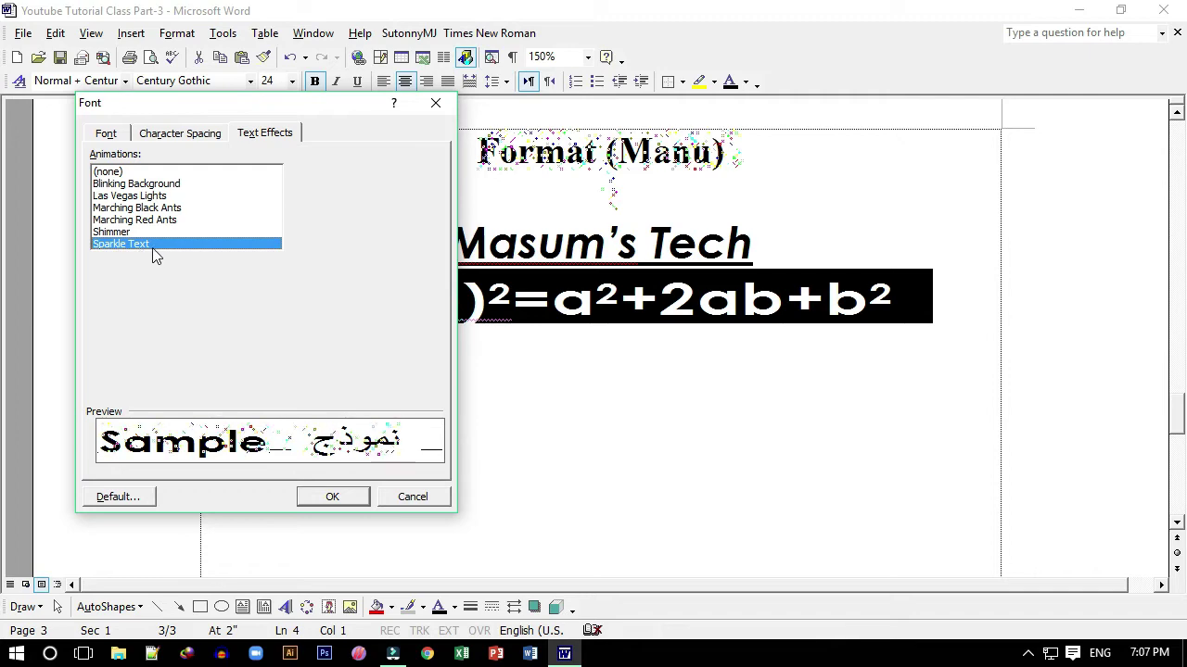
{"action": "left_click", "coordinate": [325, 492]}
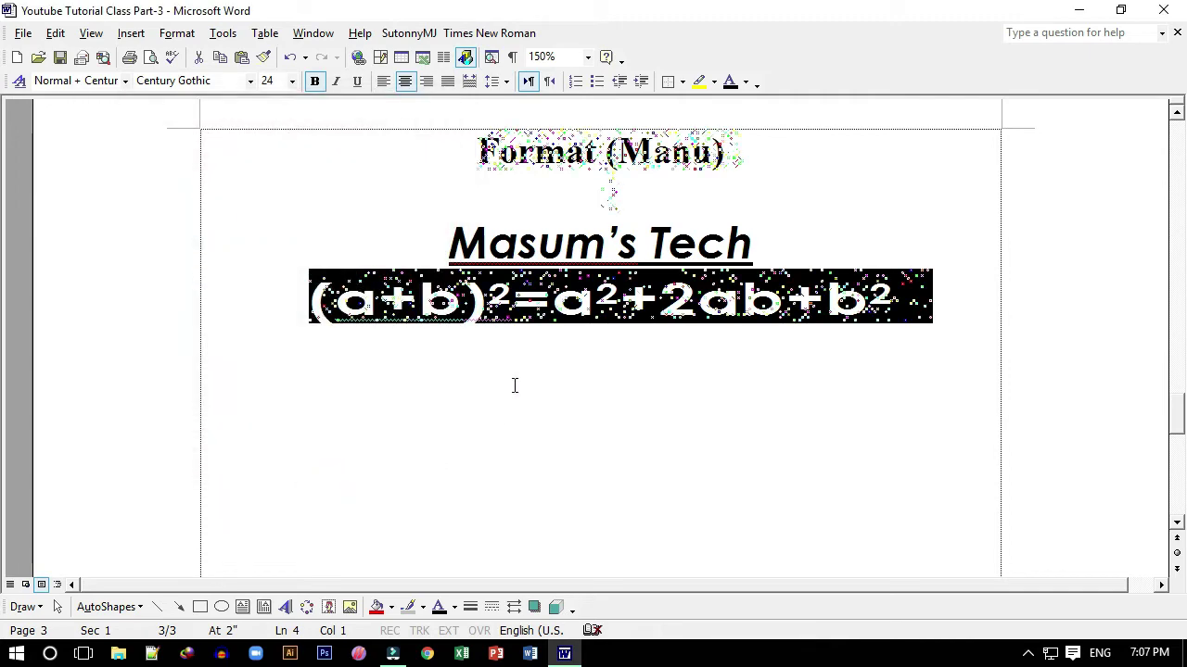
{"action": "left_click", "coordinate": [514, 386]}
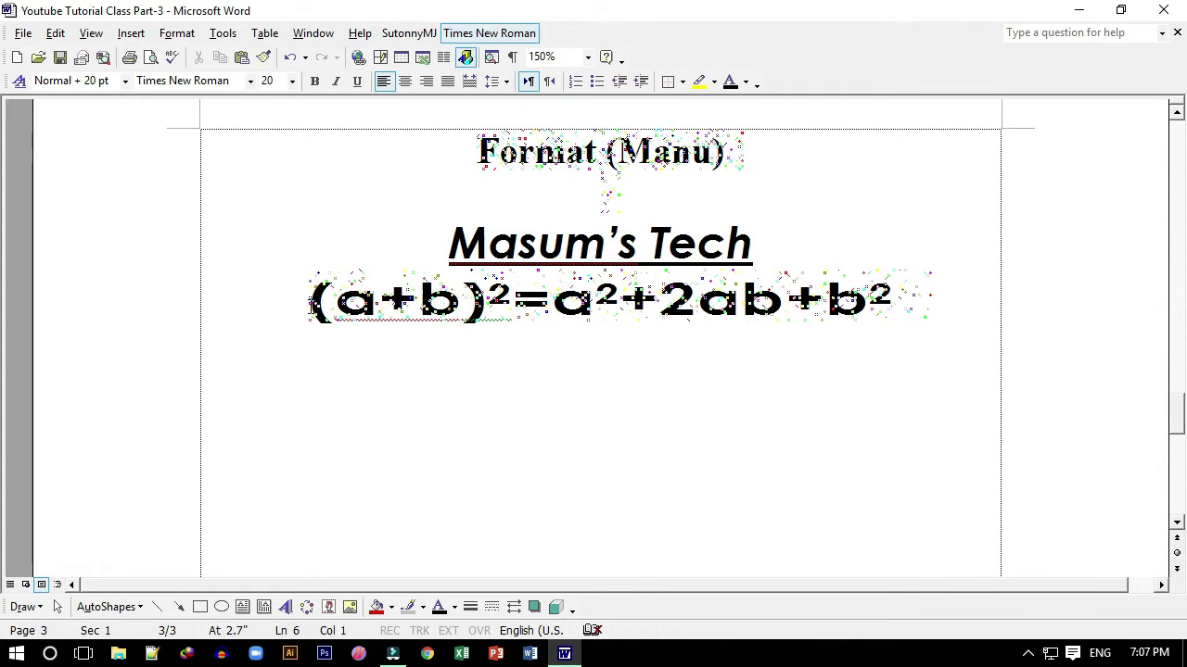
{"action": "left_click", "coordinate": [23, 33]}
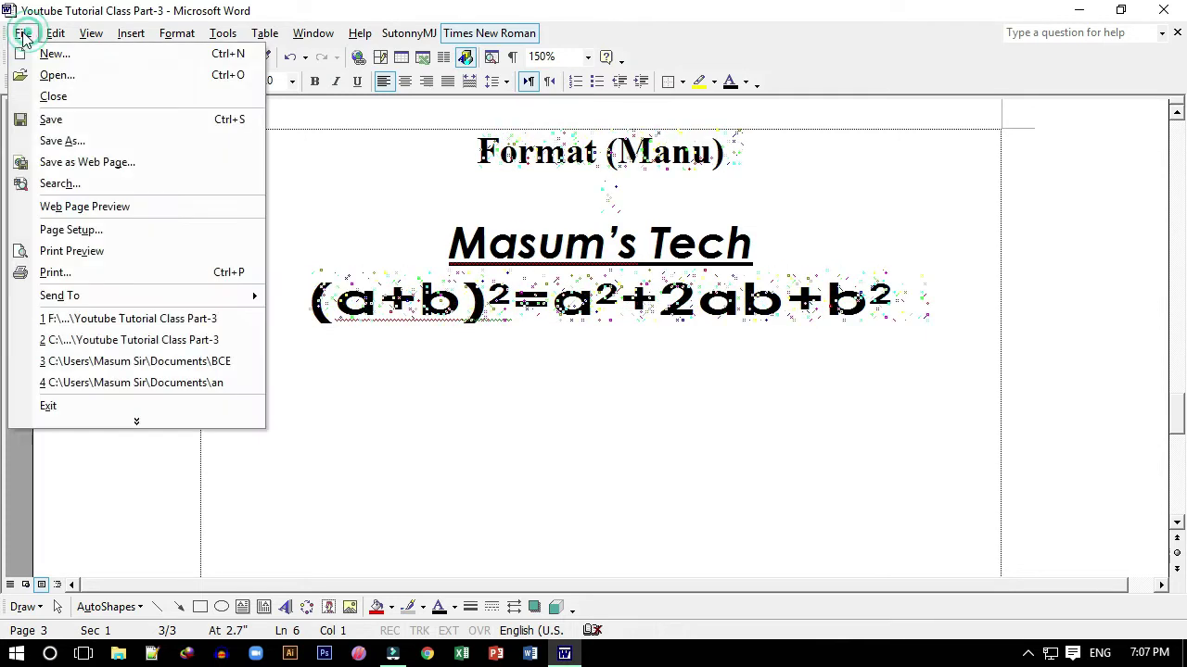
{"action": "left_click", "coordinate": [73, 251]}
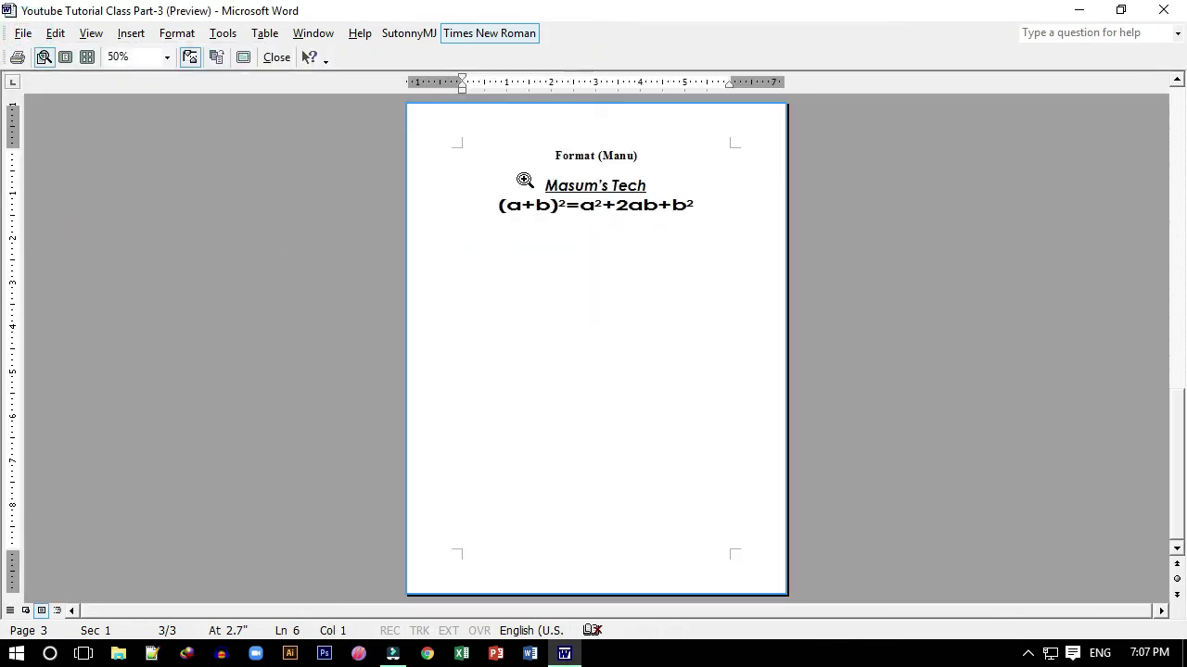
{"action": "left_click", "coordinate": [450, 180]}
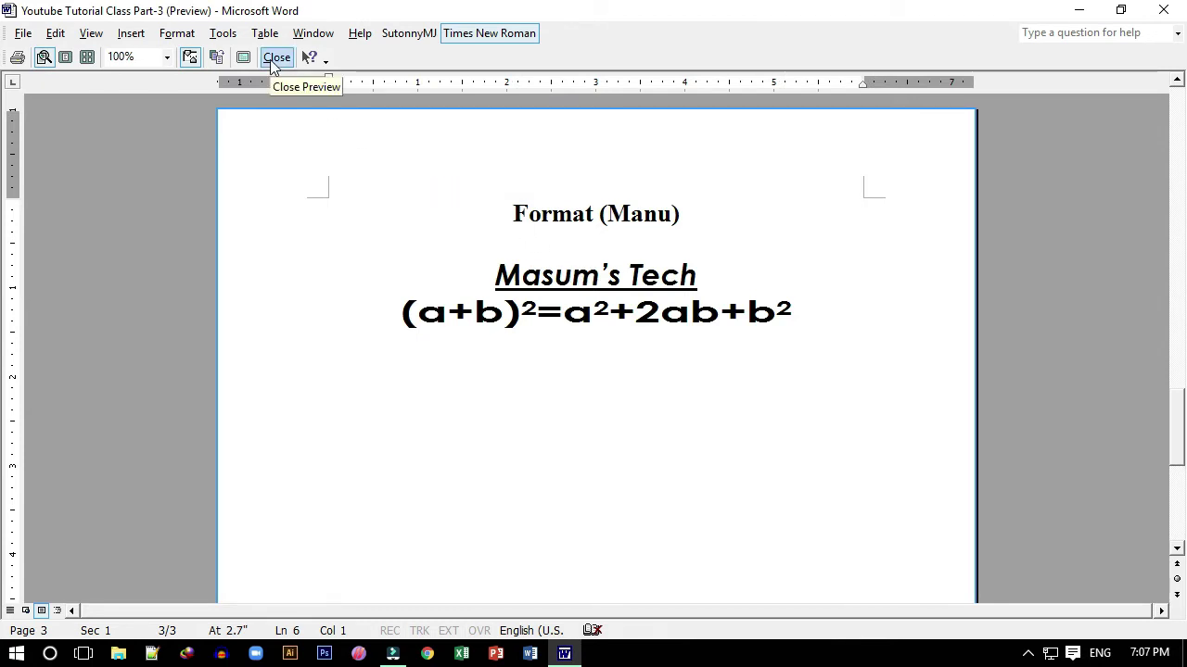
{"action": "left_click", "coordinate": [273, 62]}
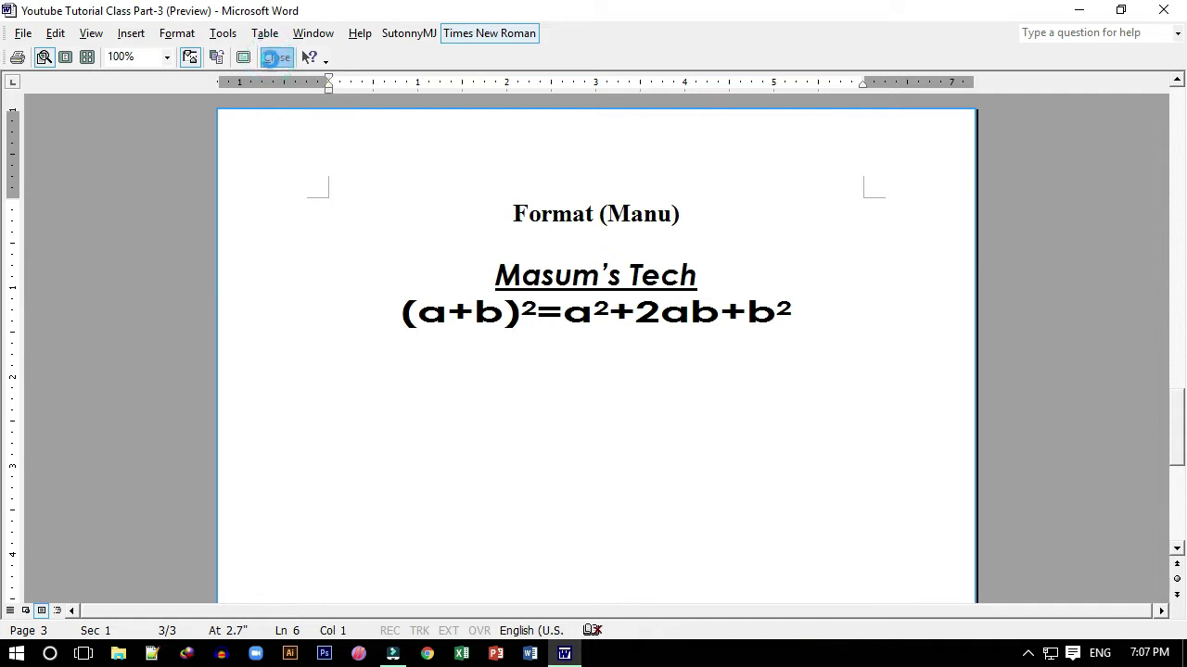
{"action": "triple_click", "coordinate": [437, 267]}
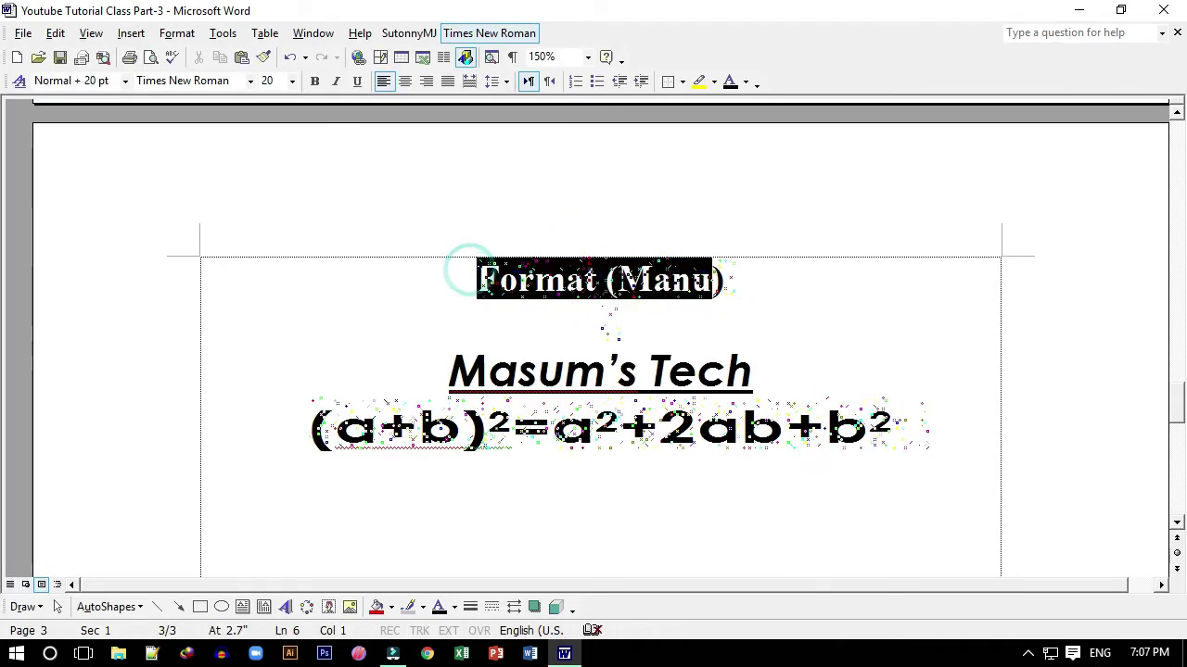
{"action": "left_click", "coordinate": [789, 268]}
{"action": "scroll", "coordinate": [795, 270], "scroll_direction": "down", "scroll_amount": 1}
{"action": "scroll", "coordinate": [794, 270], "scroll_direction": "down", "scroll_amount": 1}
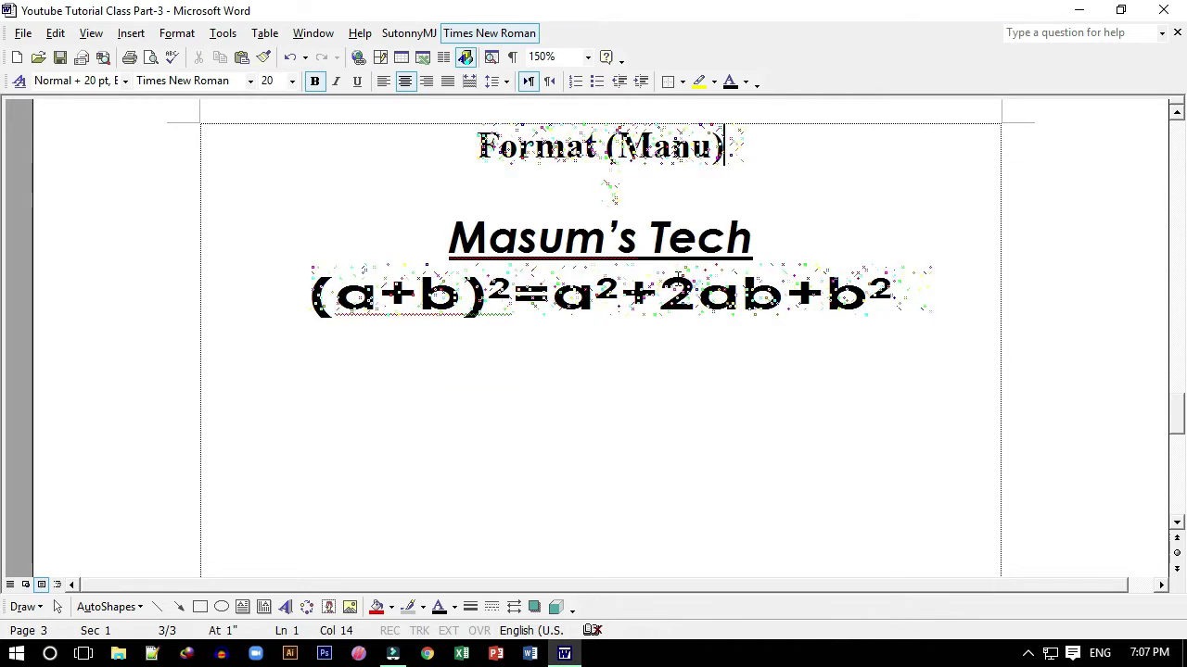
{"action": "left_click", "coordinate": [609, 193]}
{"action": "left_click", "coordinate": [420, 327]}
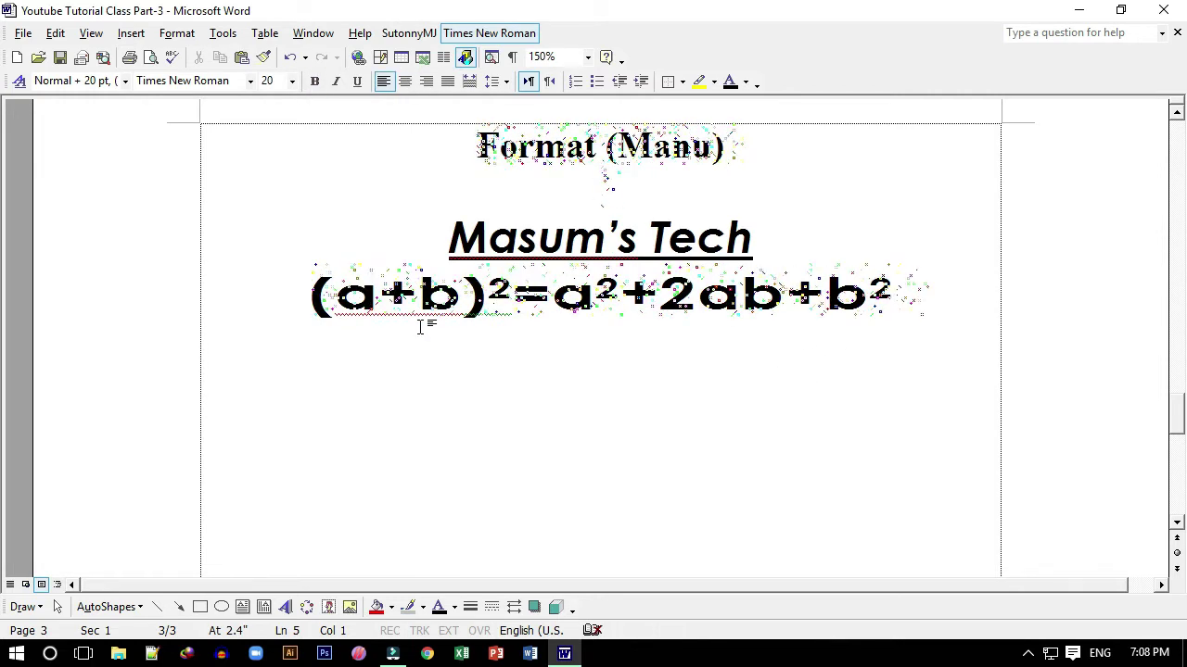
{"action": "left_click", "coordinate": [178, 35]}
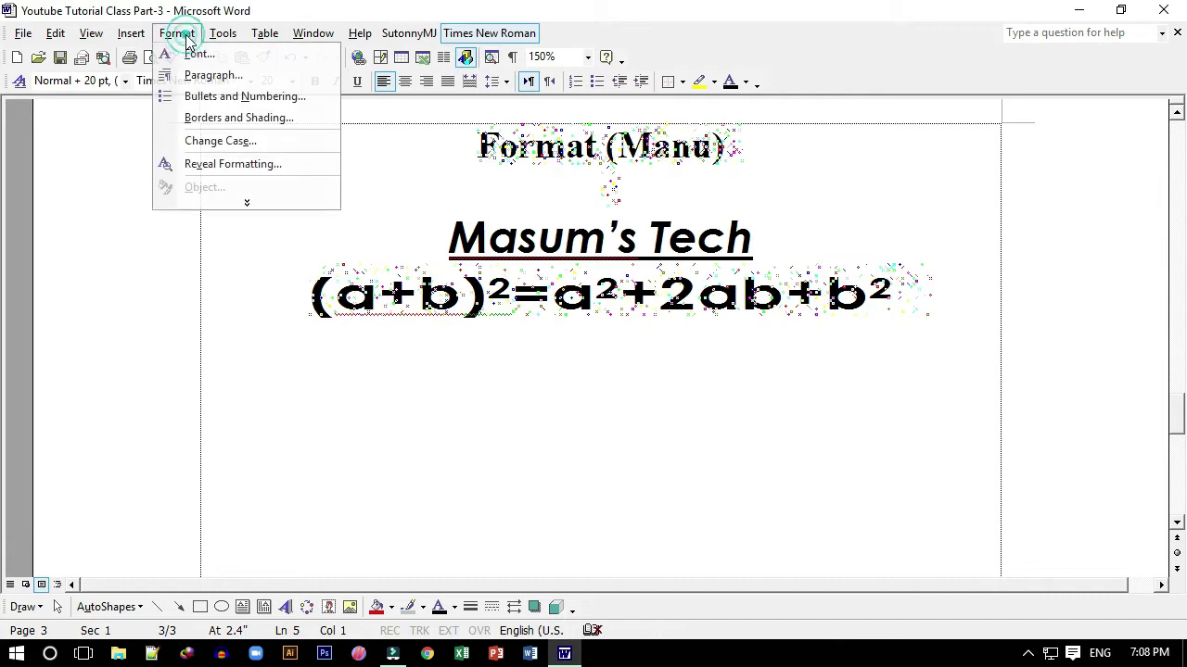
{"action": "left_click", "coordinate": [248, 202]}
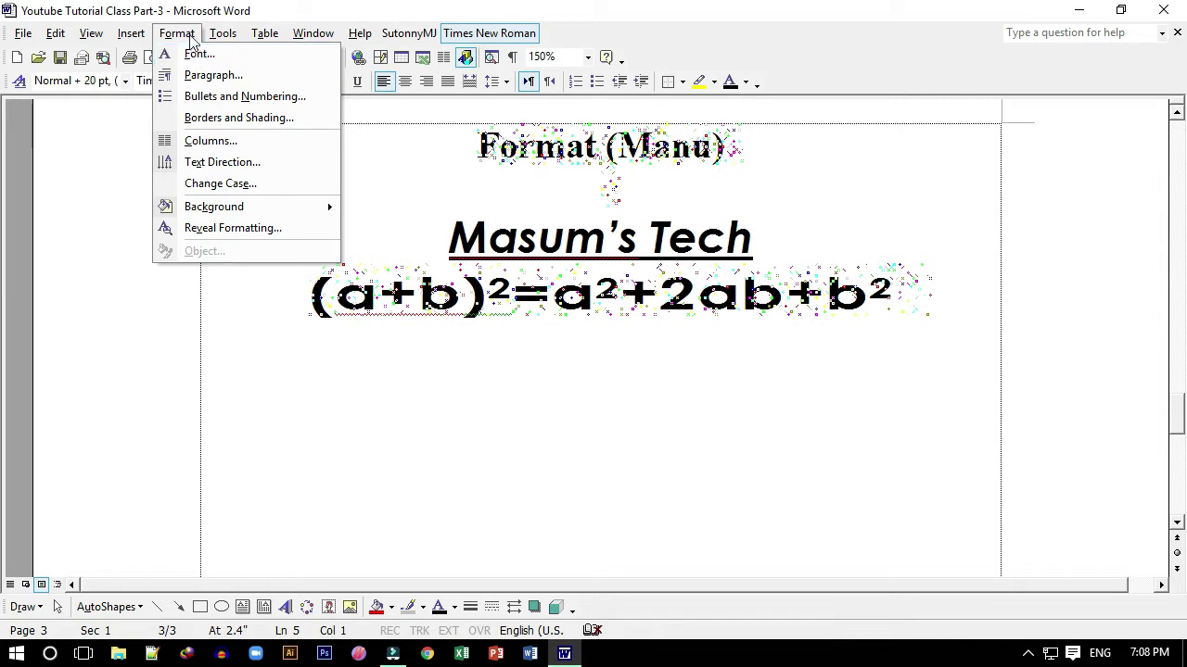
{"action": "left_click", "coordinate": [190, 39]}
{"action": "left_click", "coordinate": [190, 39]}
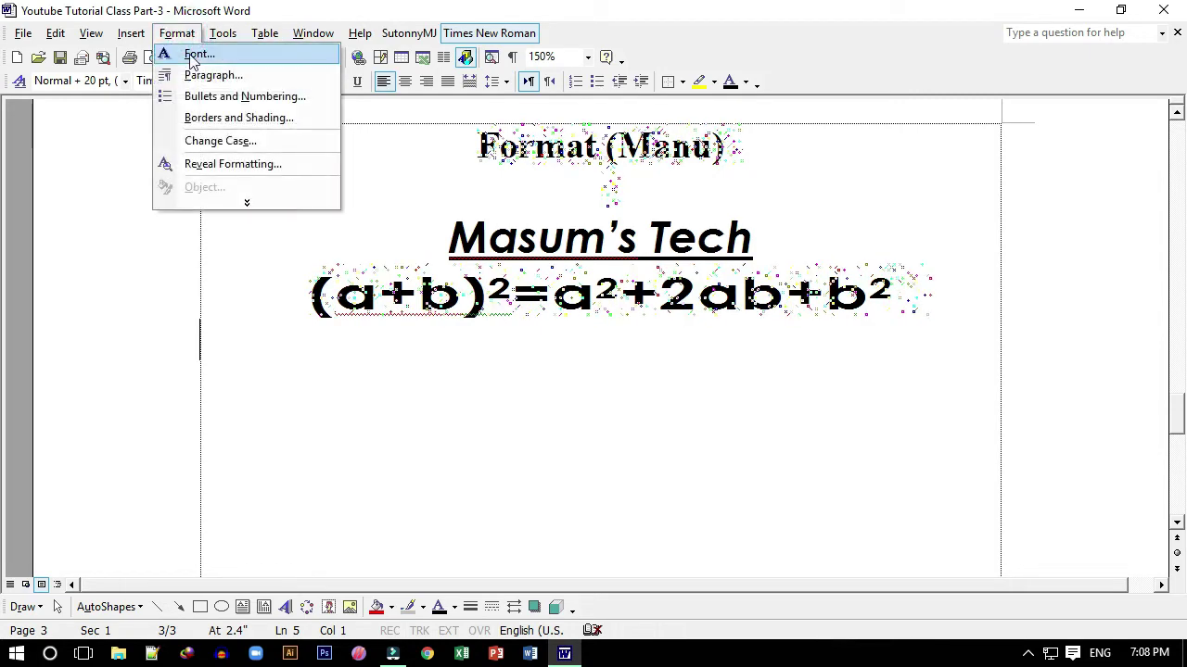
{"action": "left_click", "coordinate": [190, 53]}
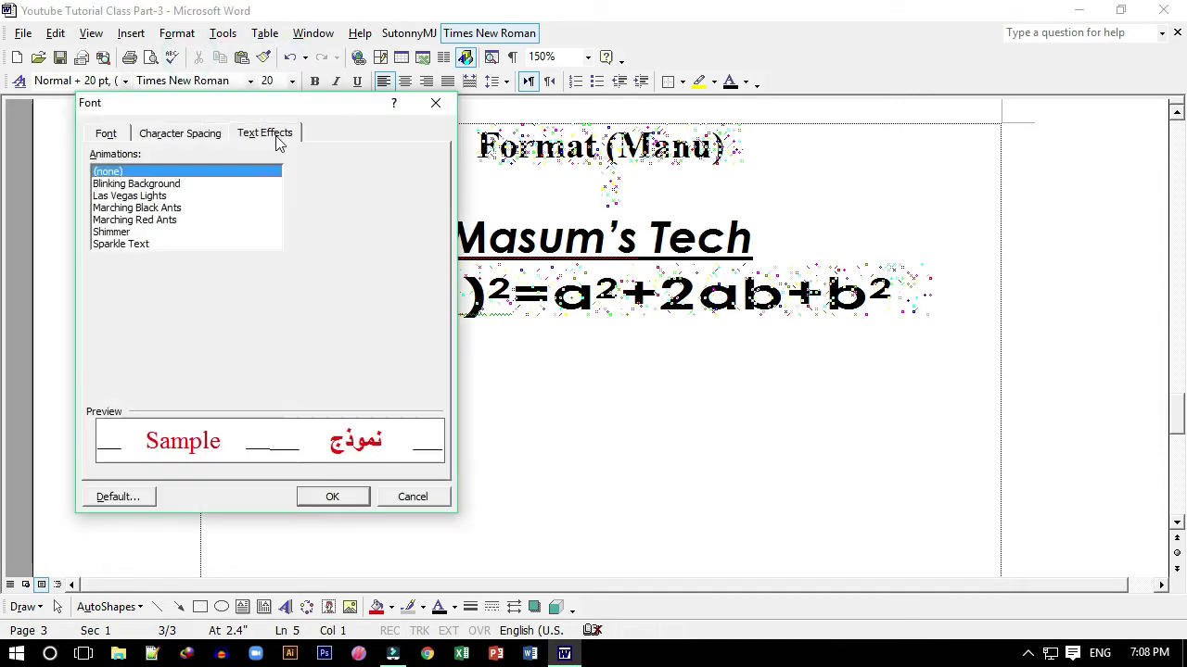
{"action": "left_click", "coordinate": [108, 134]}
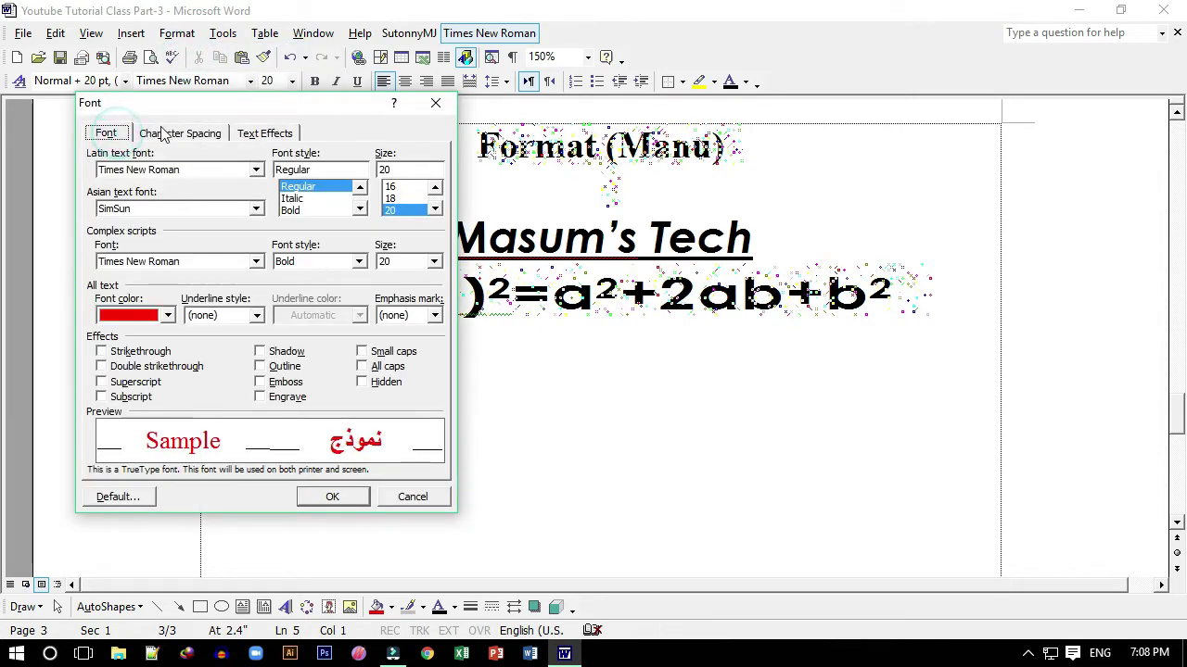
{"action": "left_click", "coordinate": [436, 103]}
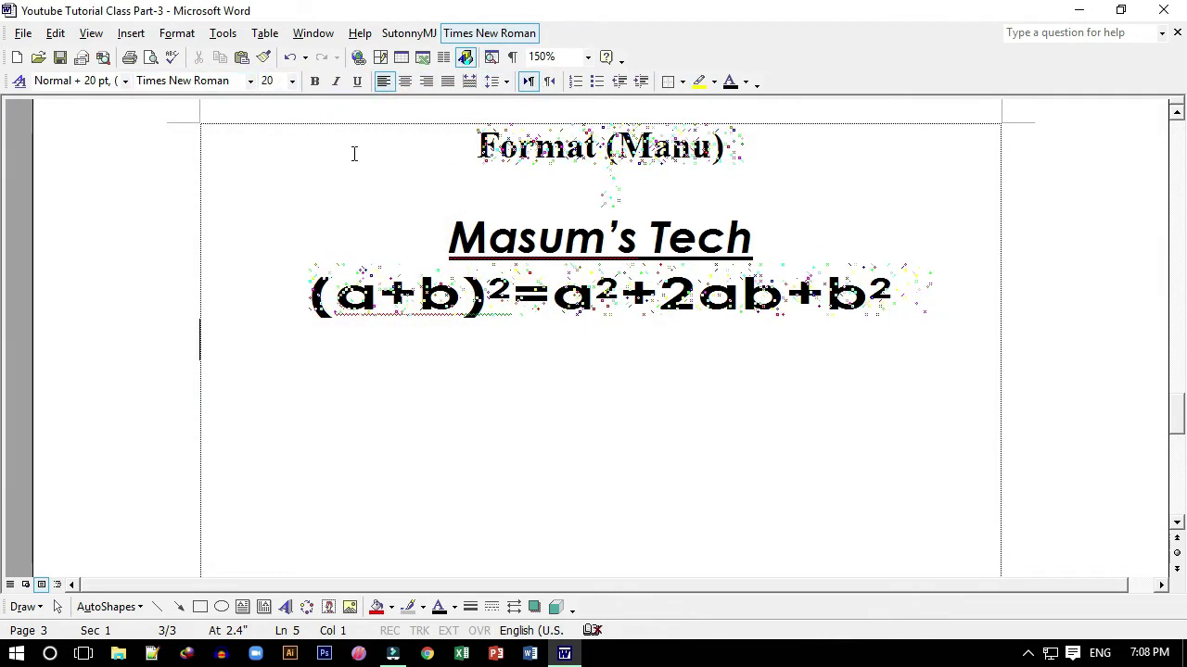
{"action": "left_click", "coordinate": [185, 37]}
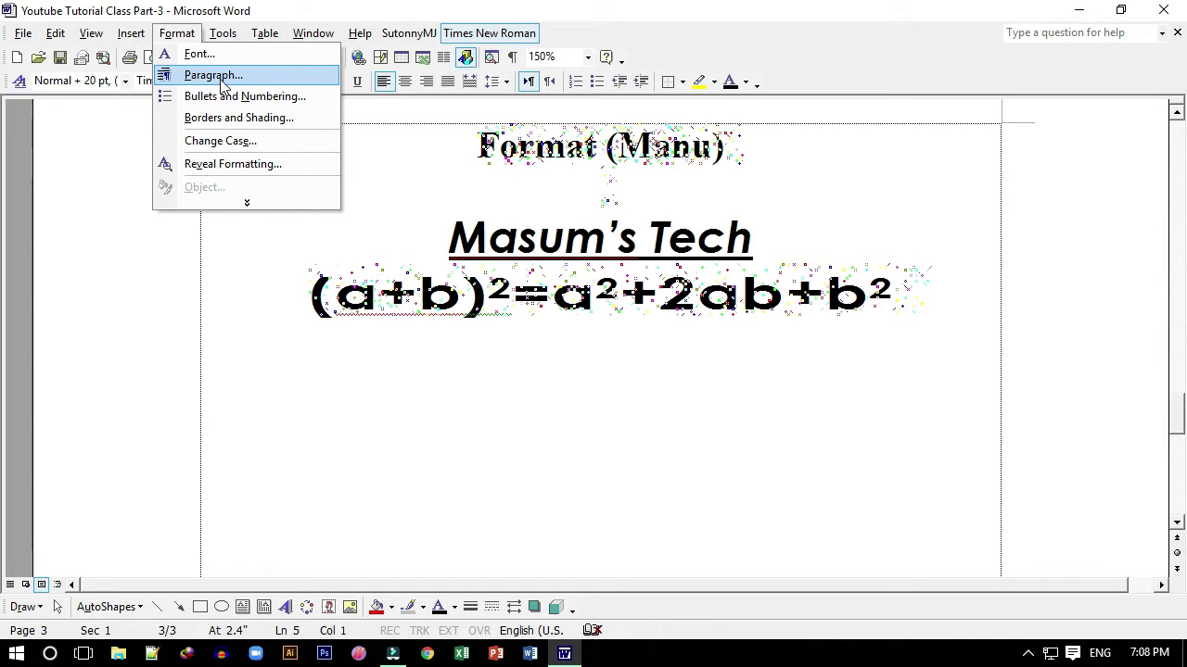
{"action": "left_click", "coordinate": [210, 423]}
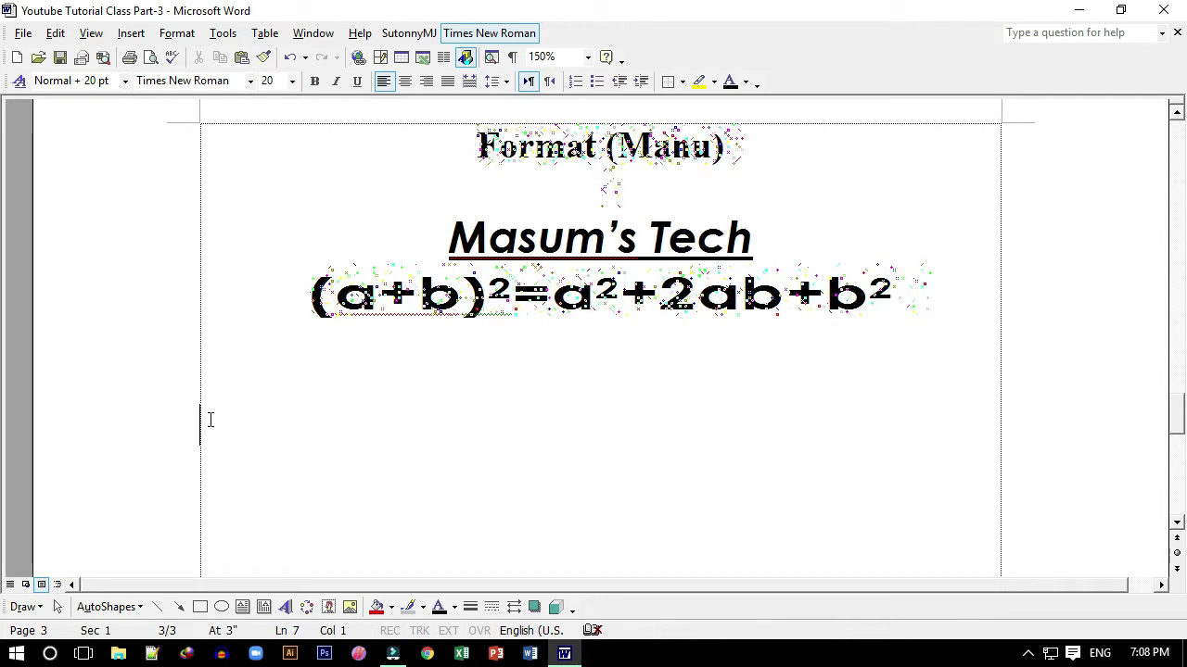
Type 'amar sonar bangla ami tomay valobasi chirodin tmar akash tmar batash' below the formula.
{"action": "type", "text": "amar so"}
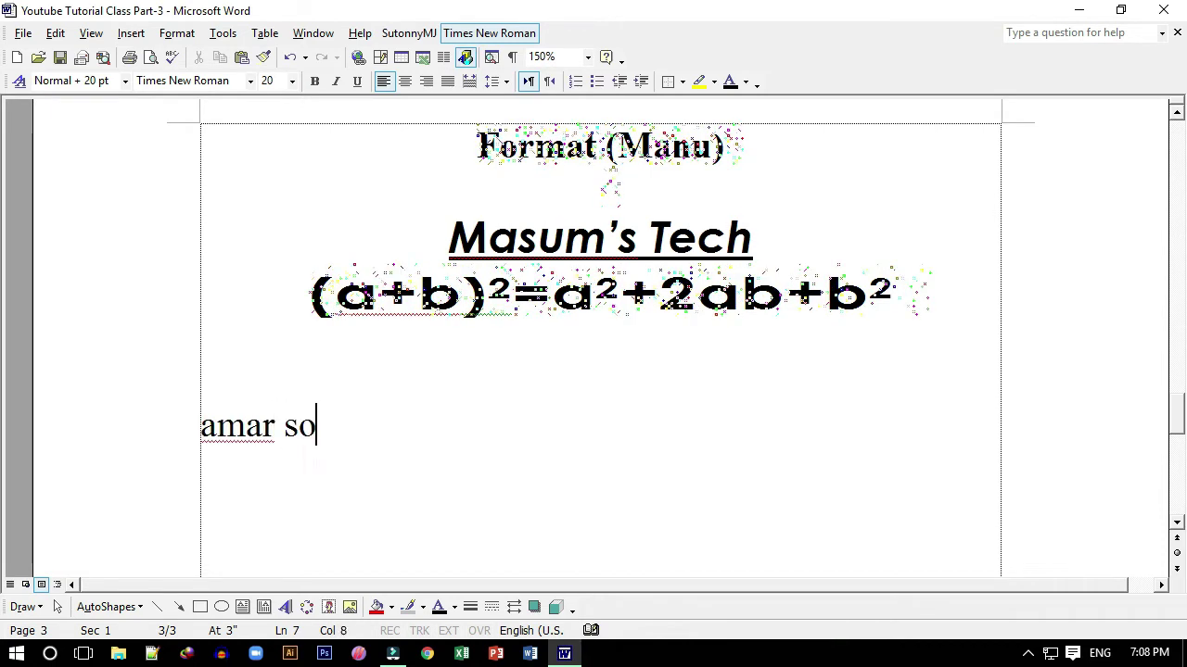
{"action": "type", "text": "nab b"}
{"action": "key", "text": "BackSpace"}
{"action": "key", "text": "BackSpace"}
{"action": "key", "text": "BackSpace"}
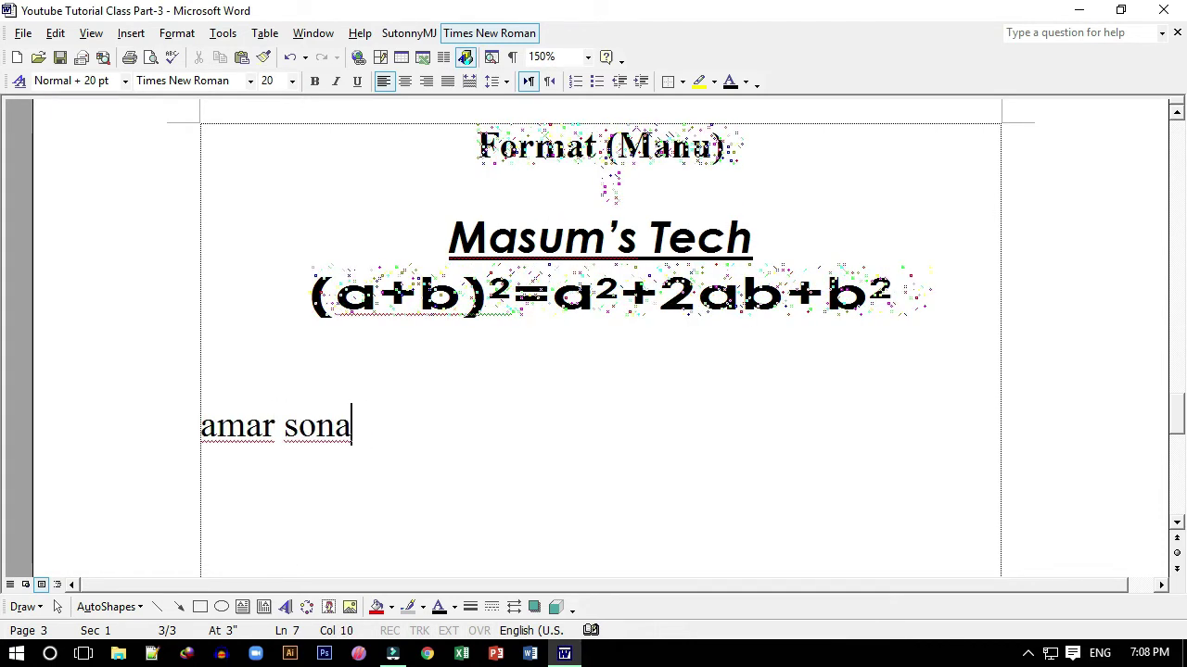
{"action": "type", "text": "r bangla am"}
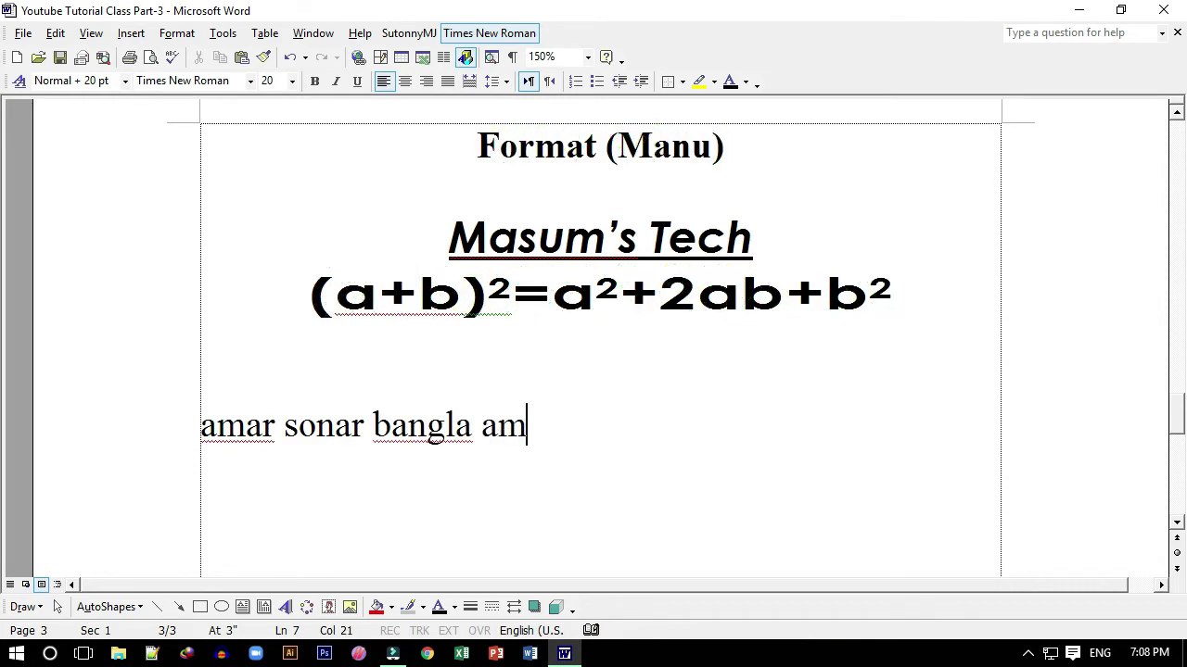
{"action": "type", "text": "i tomay valob"}
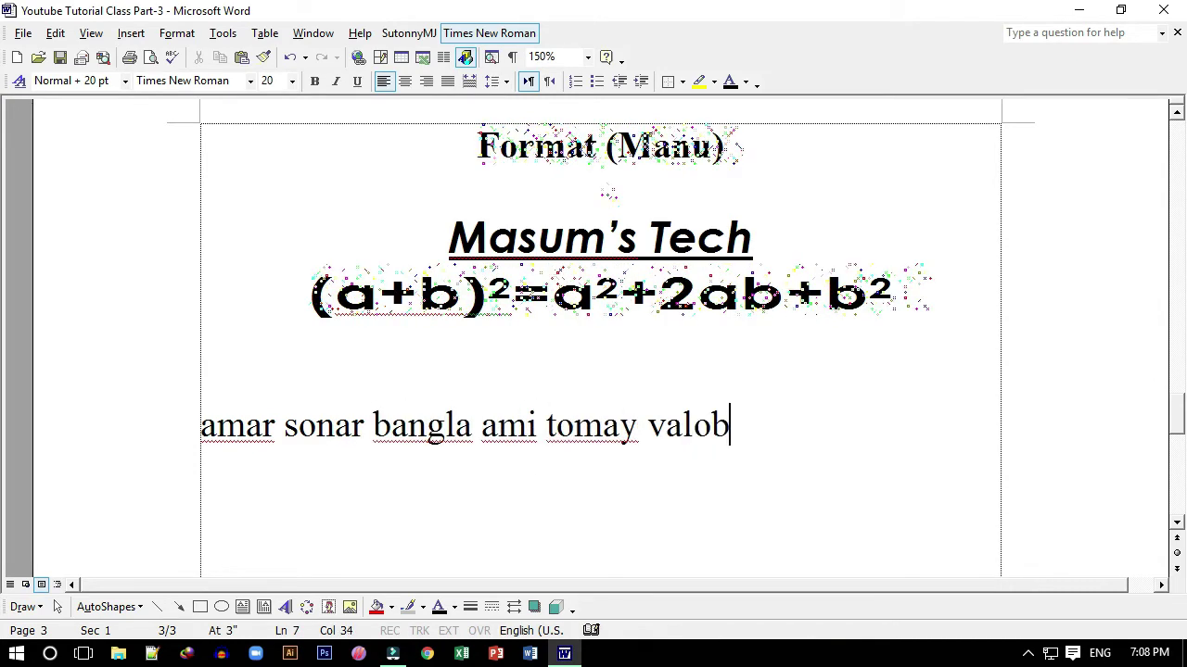
{"action": "type", "text": "asi chir"}
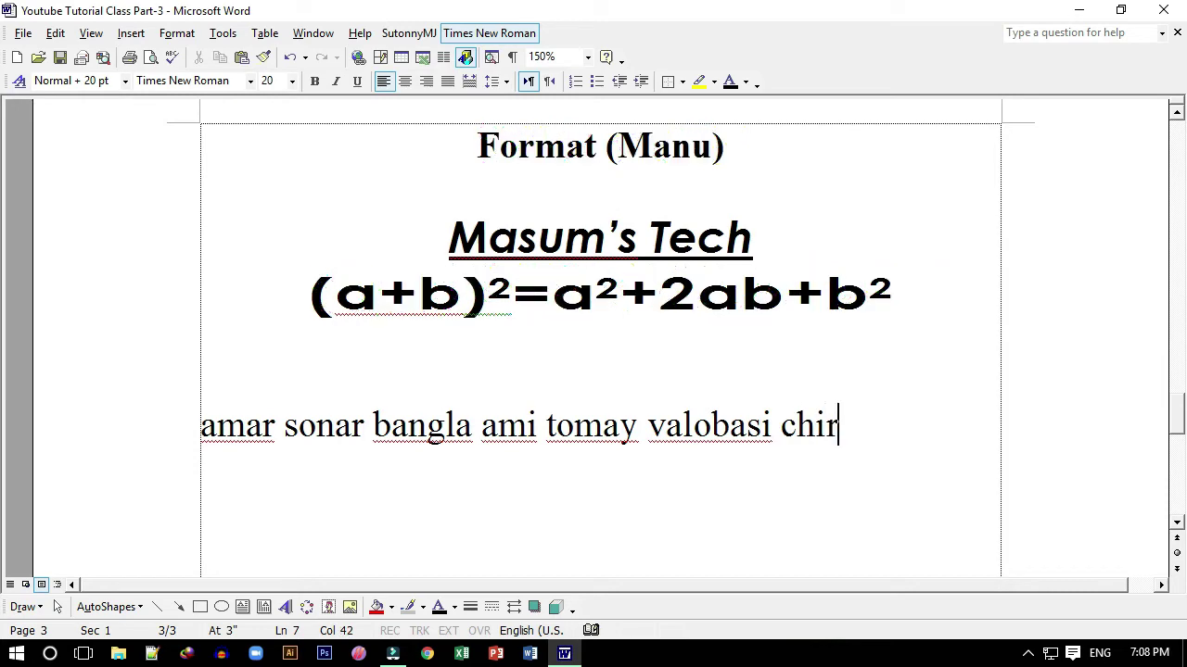
{"action": "type", "text": "odin tmar"}
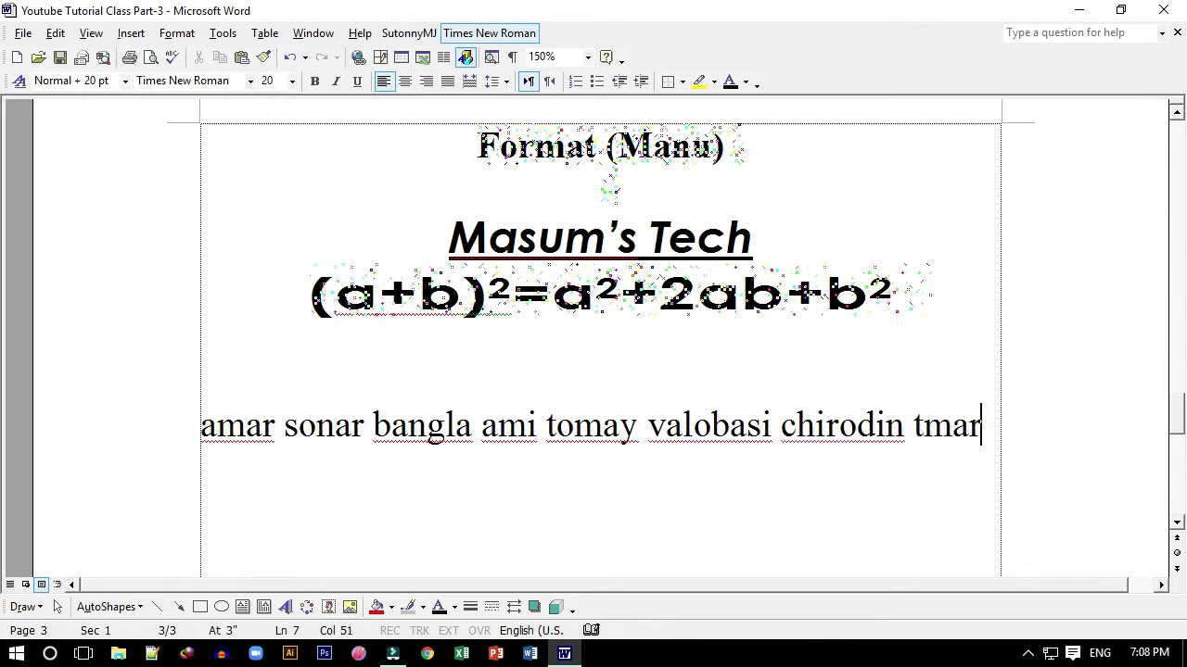
{"action": "type", "text": " akash tm"}
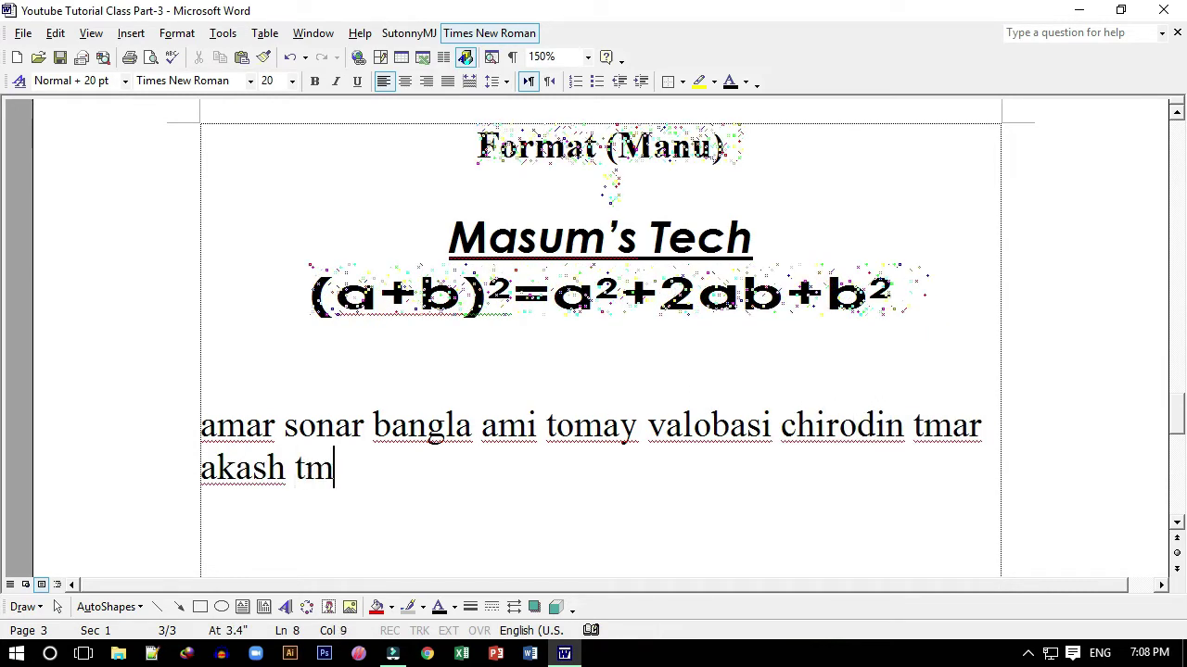
{"action": "type", "text": "ar batash"}
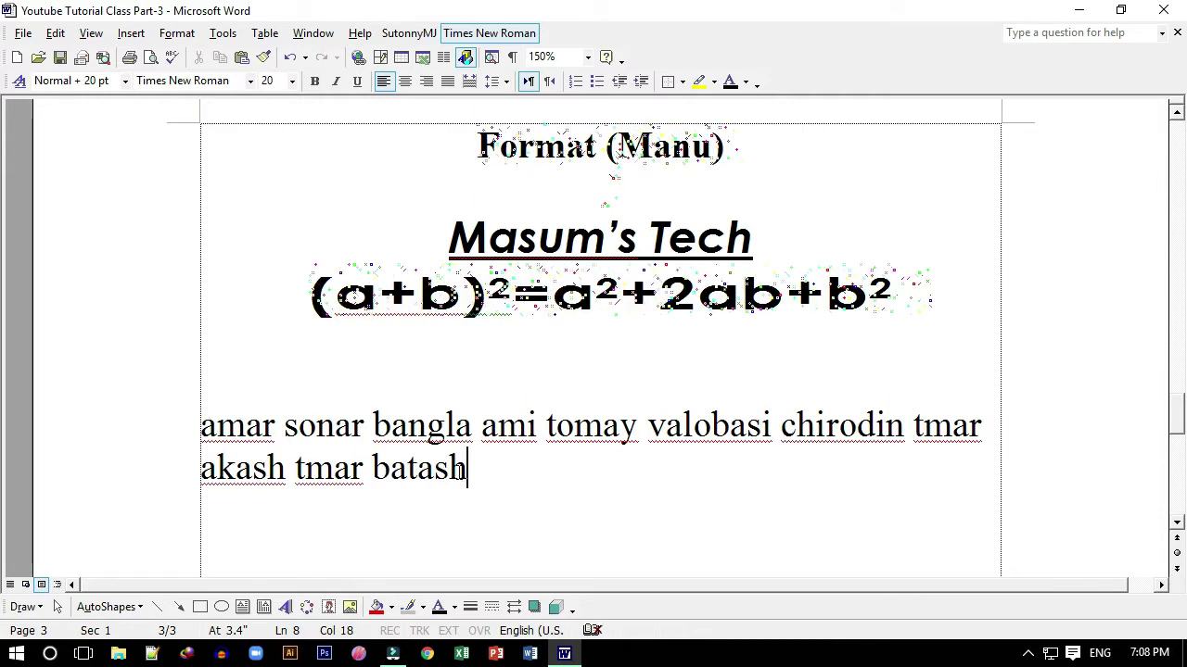
Select the whole sentence paragraph and copy it.
{"action": "mouse_move", "coordinate": [466, 468]}
{"action": "left_mouse_down"}
{"action": "mouse_move", "coordinate": [432, 468]}
{"action": "mouse_move", "coordinate": [472, 470]}
{"action": "left_mouse_up"}
{"action": "left_click", "coordinate": [202, 423]}
{"action": "triple_click", "coordinate": [202, 422]}
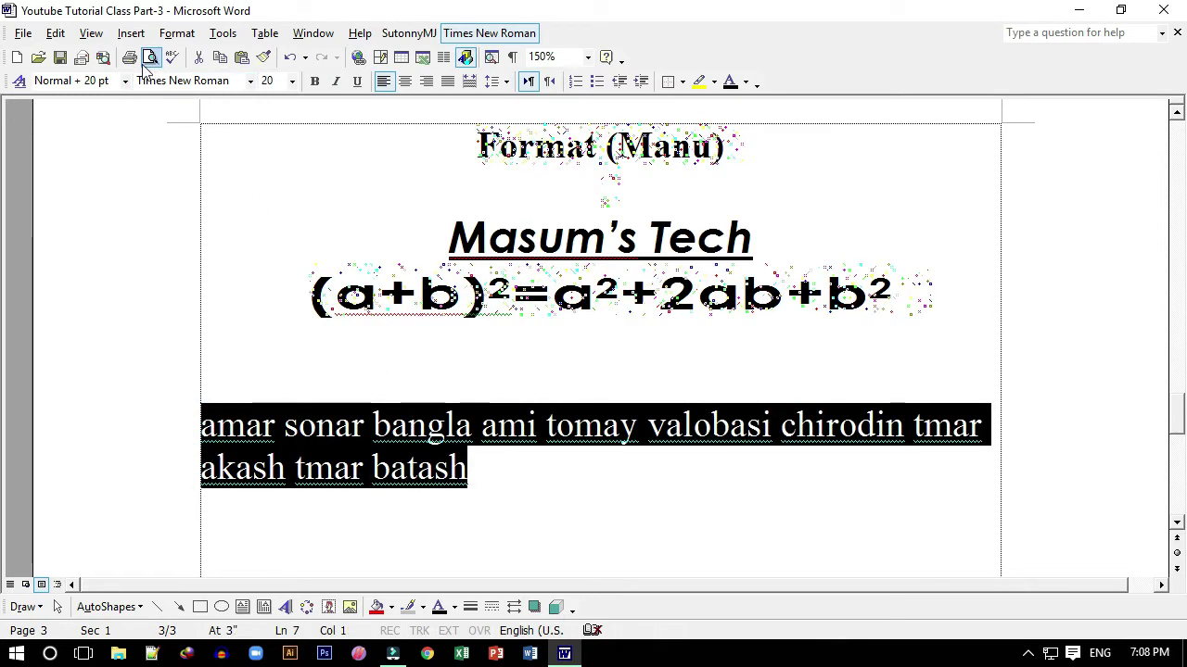
{"action": "left_click", "coordinate": [219, 56]}
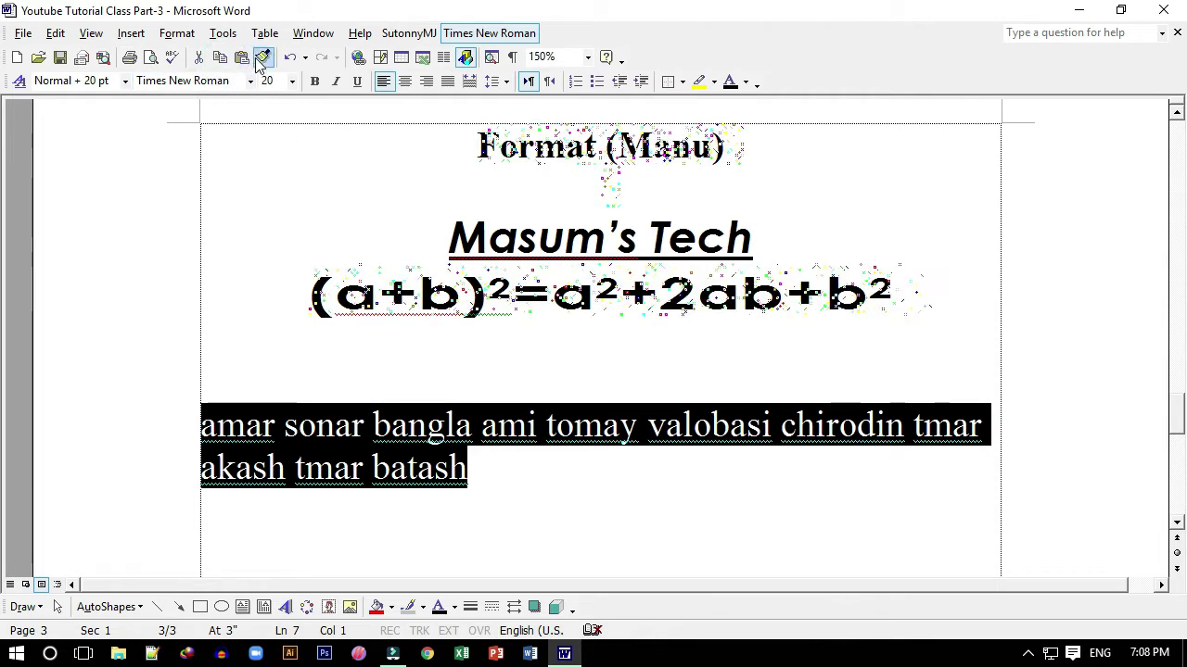
Paste the copied sentence seven more times after 'batash' to build one long paragraph.
{"action": "left_click", "coordinate": [471, 469]}
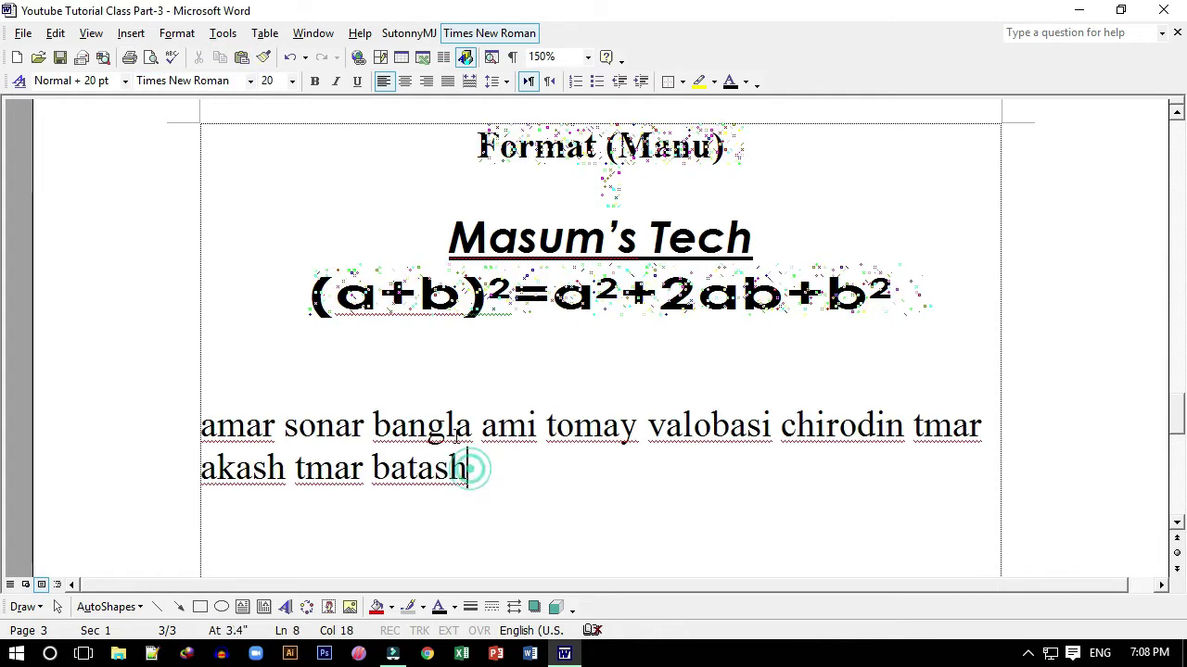
{"action": "left_click", "coordinate": [241, 57]}
{"action": "left_click", "coordinate": [241, 56]}
{"action": "left_click", "coordinate": [241, 56]}
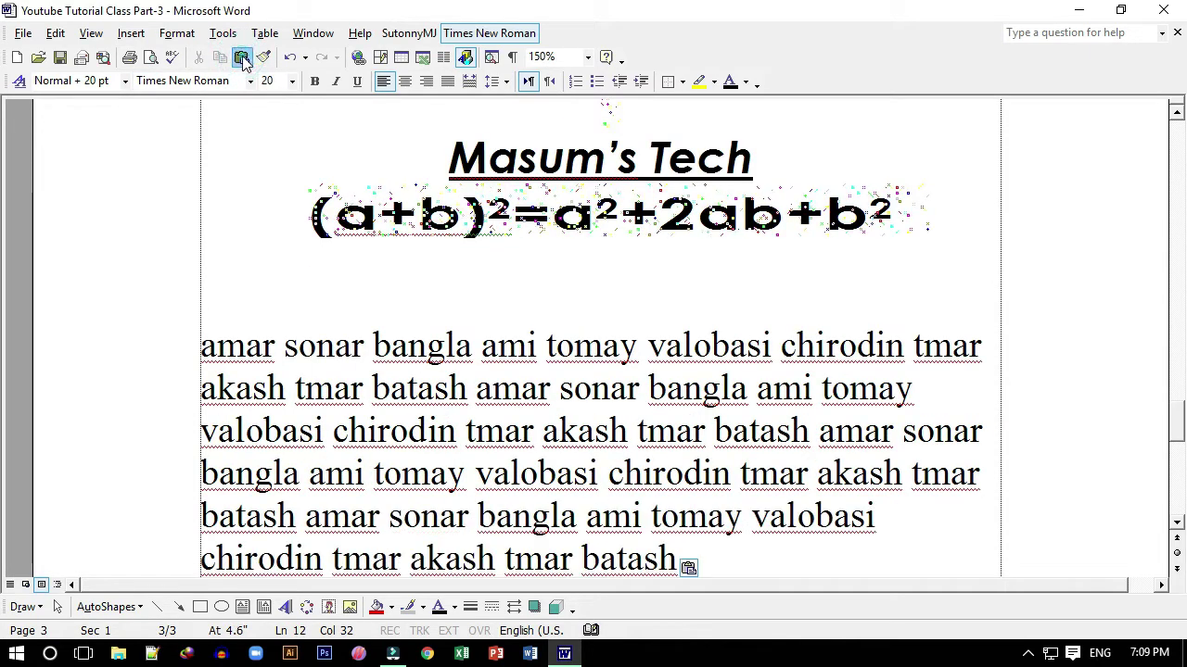
{"action": "left_click", "coordinate": [241, 57]}
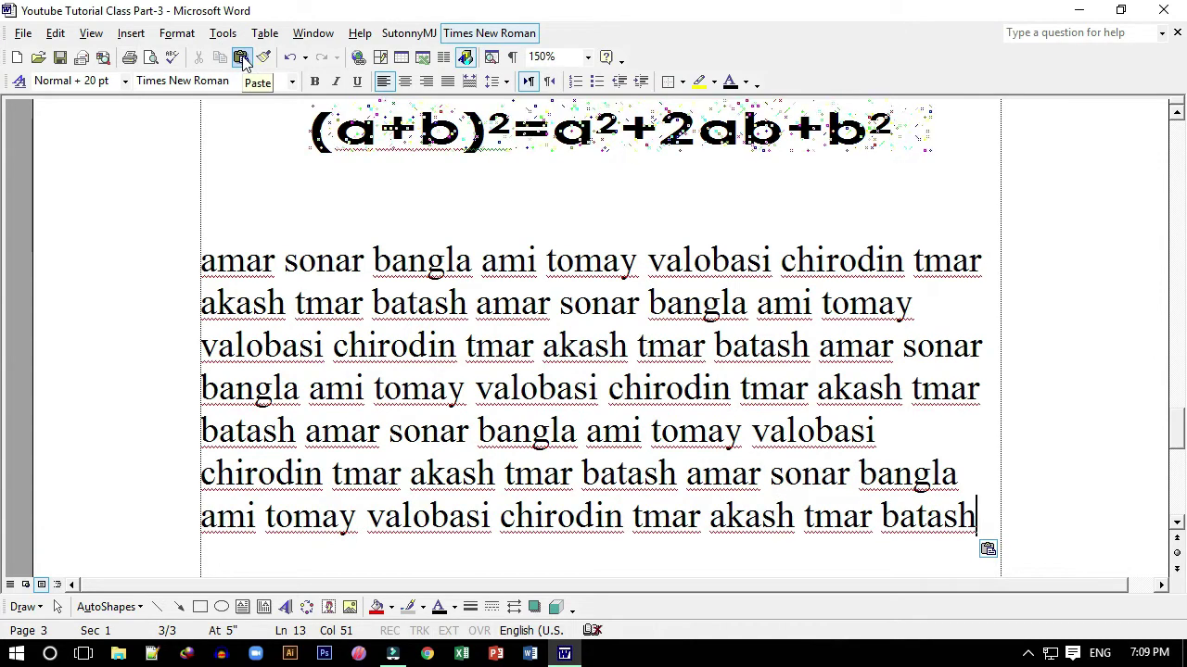
{"action": "left_click", "coordinate": [241, 56]}
{"action": "key", "text": "ctrl+v"}
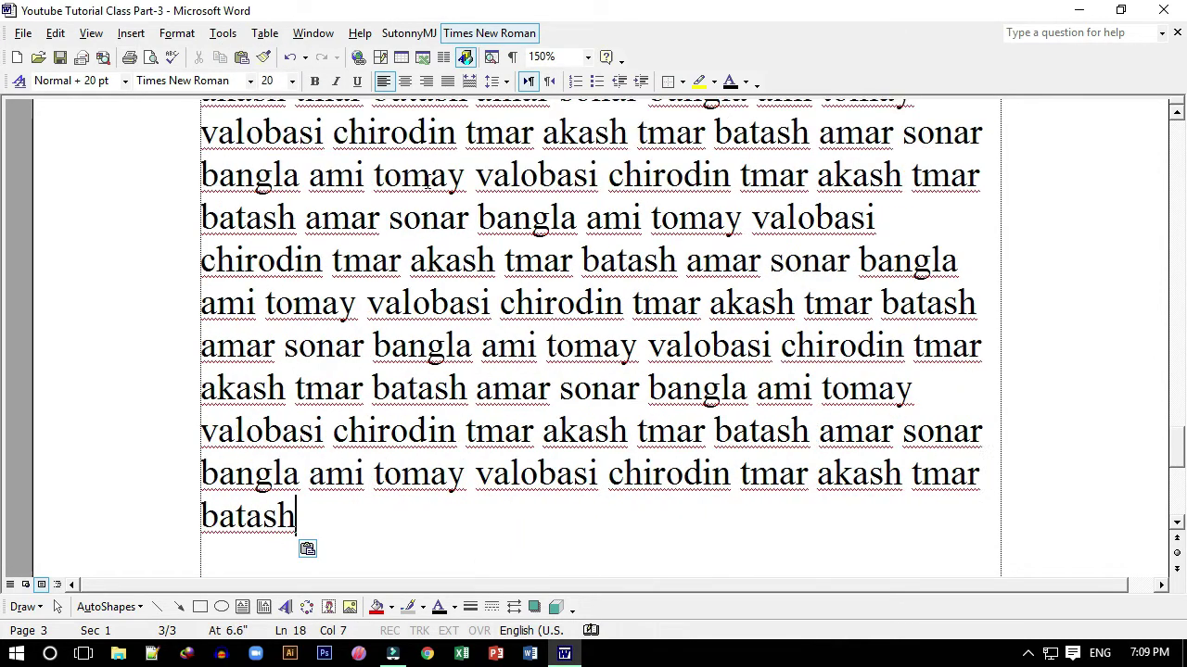
{"action": "key", "text": "ctrl+v"}
{"action": "scroll", "coordinate": [701, 331], "scroll_direction": "down", "scroll_amount": 1, "text": "ctrl"}
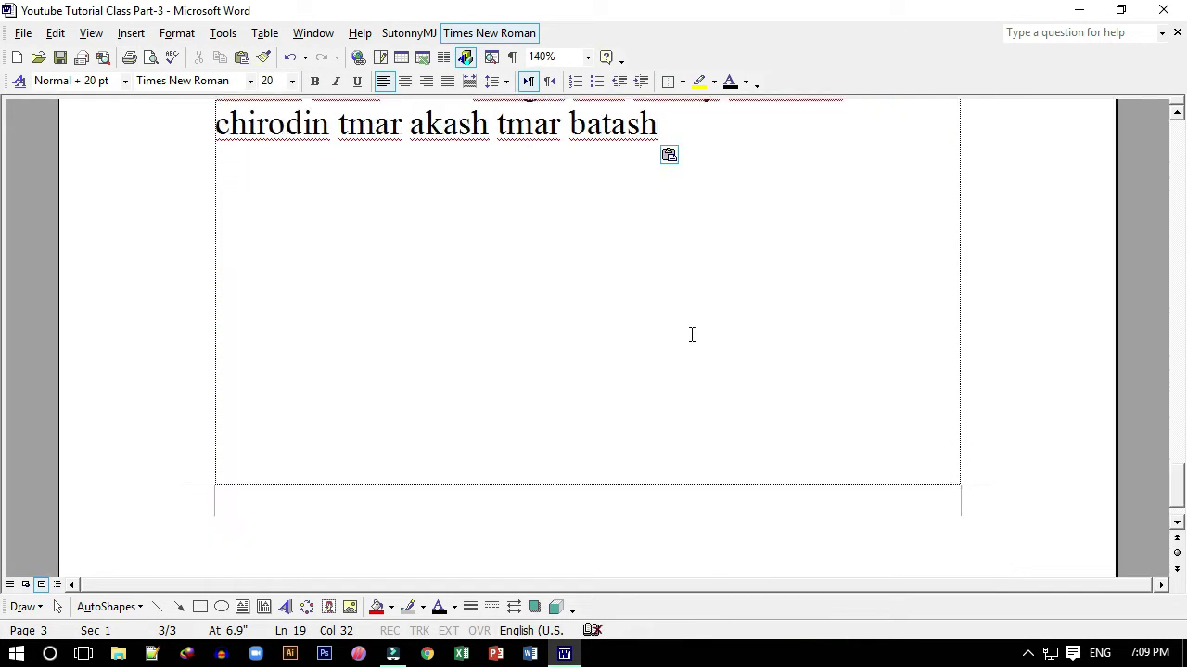
{"action": "scroll", "coordinate": [676, 315], "scroll_direction": "down", "scroll_amount": 1, "text": "ctrl"}
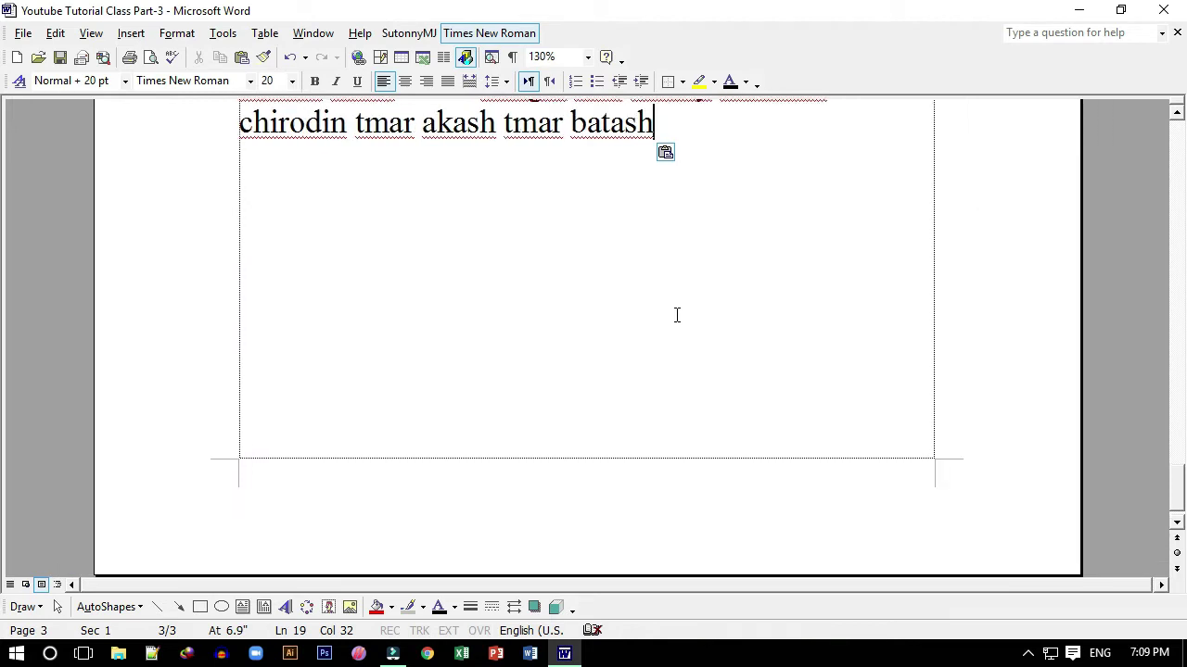
{"action": "scroll", "coordinate": [674, 314], "scroll_direction": "down", "scroll_amount": 1, "text": "ctrl"}
{"action": "scroll", "coordinate": [674, 314], "scroll_direction": "down", "scroll_amount": 1, "text": "ctrl"}
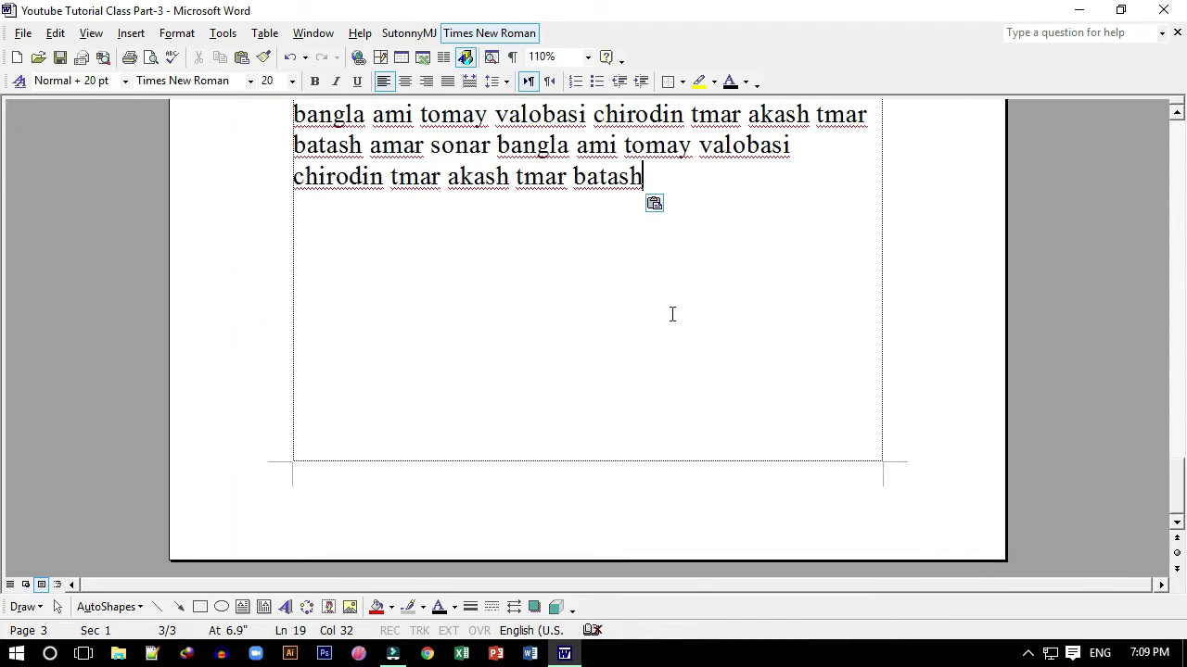
{"action": "scroll", "coordinate": [674, 314], "scroll_direction": "down", "scroll_amount": 2, "text": "ctrl"}
{"action": "scroll", "coordinate": [674, 314], "scroll_direction": "down", "scroll_amount": 2, "text": "ctrl"}
{"action": "scroll", "coordinate": [670, 315], "scroll_direction": "down", "scroll_amount": 1, "text": "ctrl"}
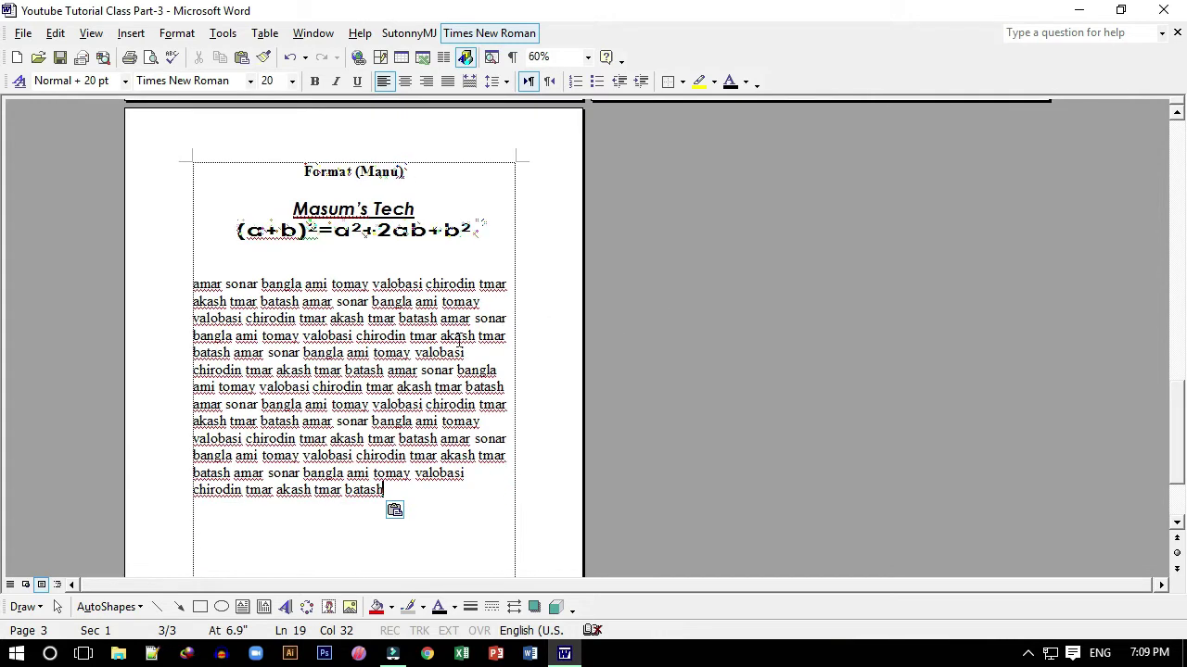
{"action": "scroll", "coordinate": [426, 345], "scroll_direction": "down", "scroll_amount": 1, "text": "ctrl"}
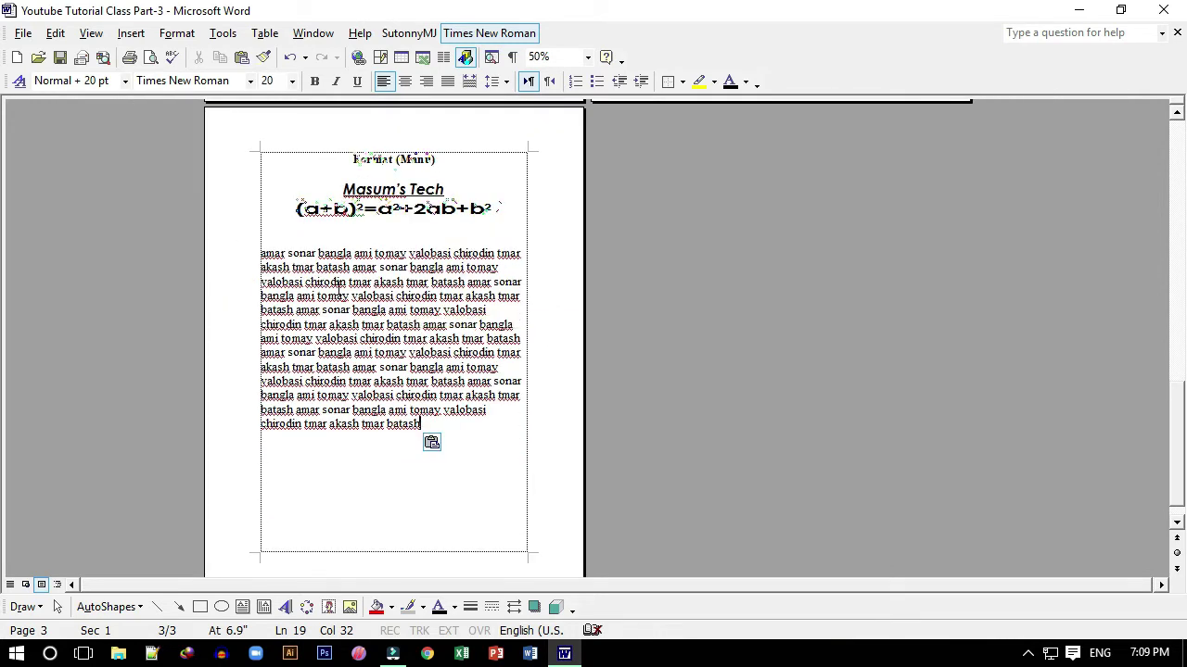
Remove the blank line above the body text and select the whole paragraph.
{"action": "left_click", "coordinate": [278, 232]}
{"action": "key", "text": "Delete"}
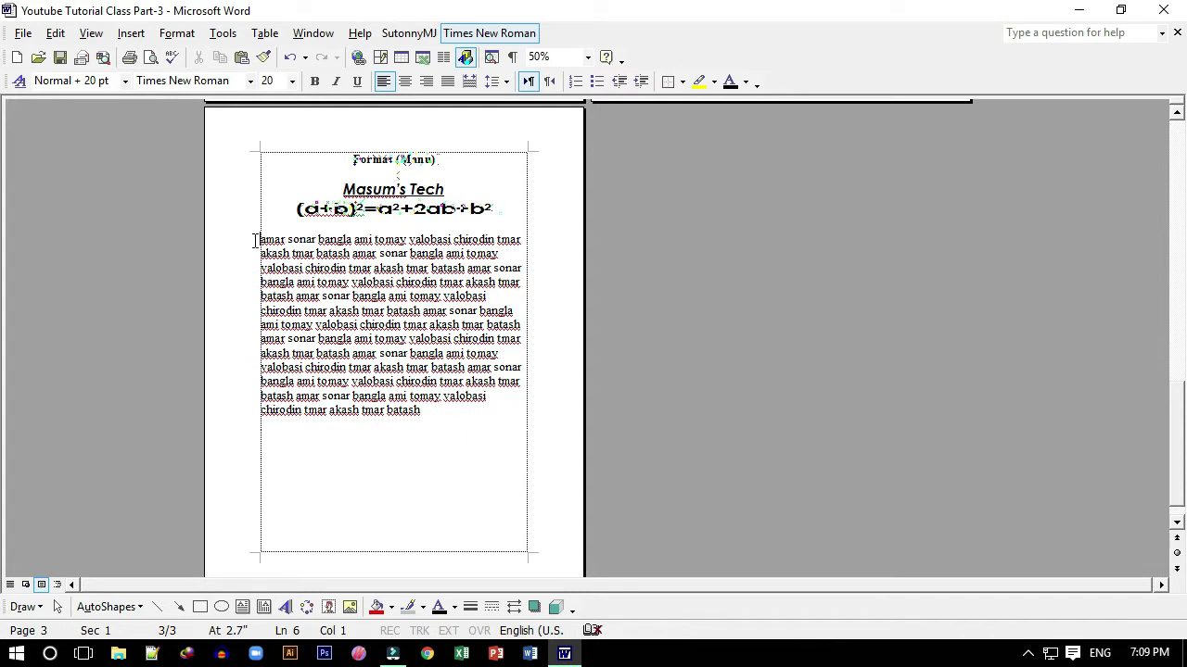
{"action": "left_click_drag", "start_coordinate": [256, 239], "coordinate": [450, 417]}
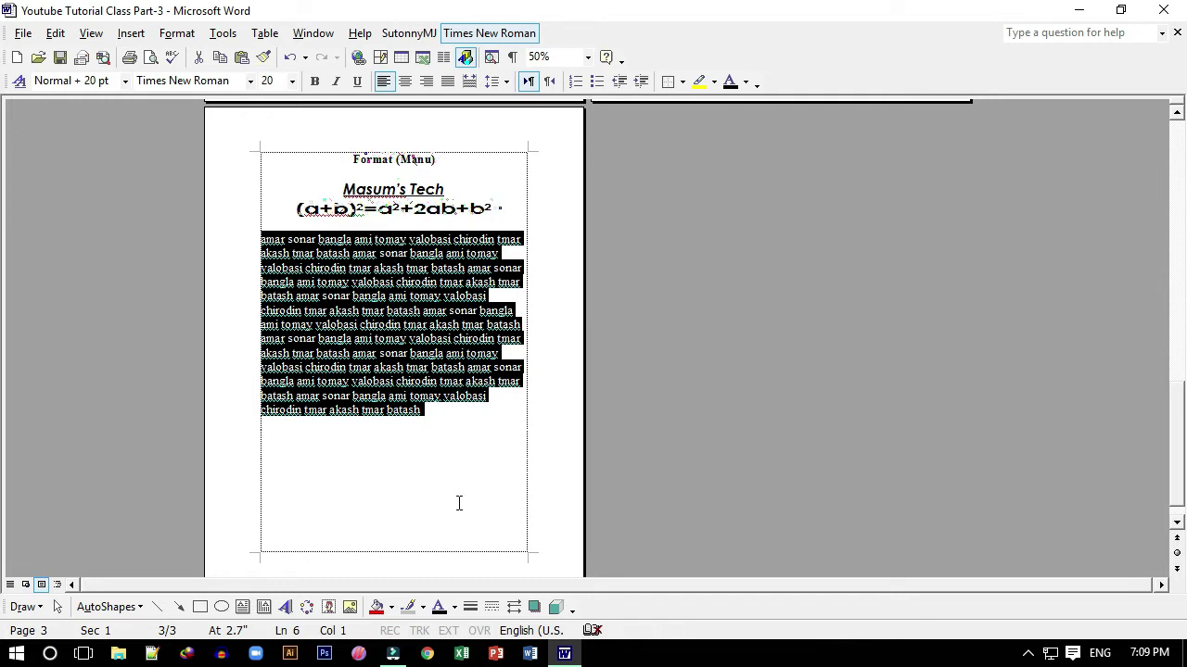
{"action": "left_click", "coordinate": [481, 425]}
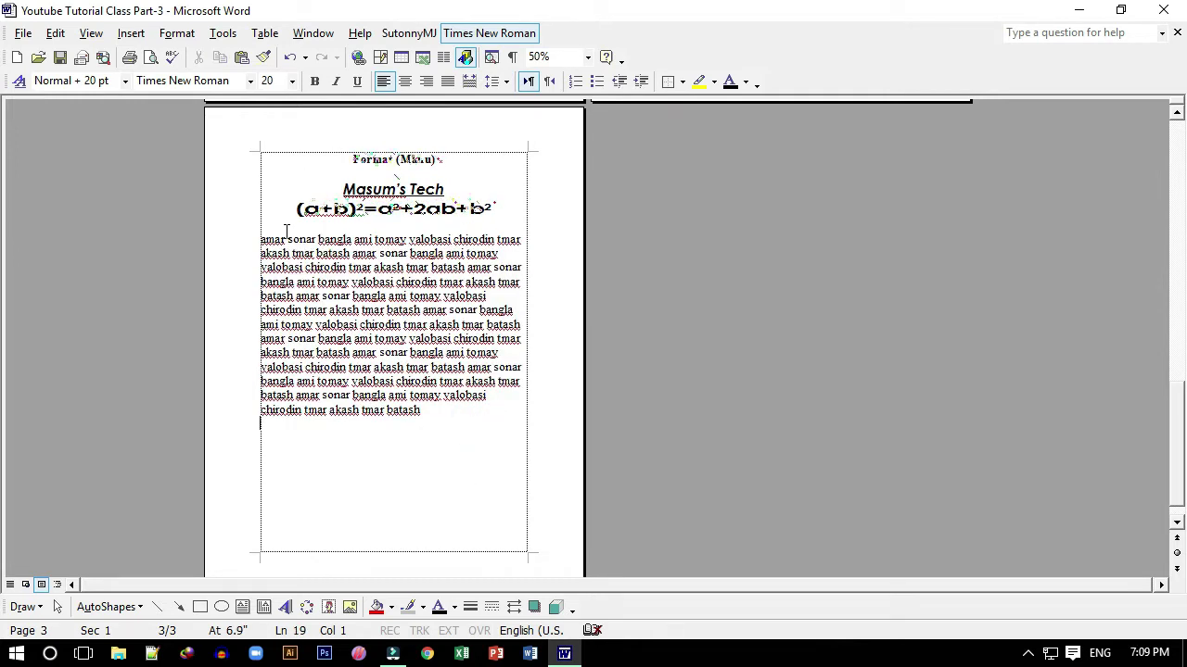
{"action": "left_click_drag", "start_coordinate": [257, 238], "coordinate": [471, 415]}
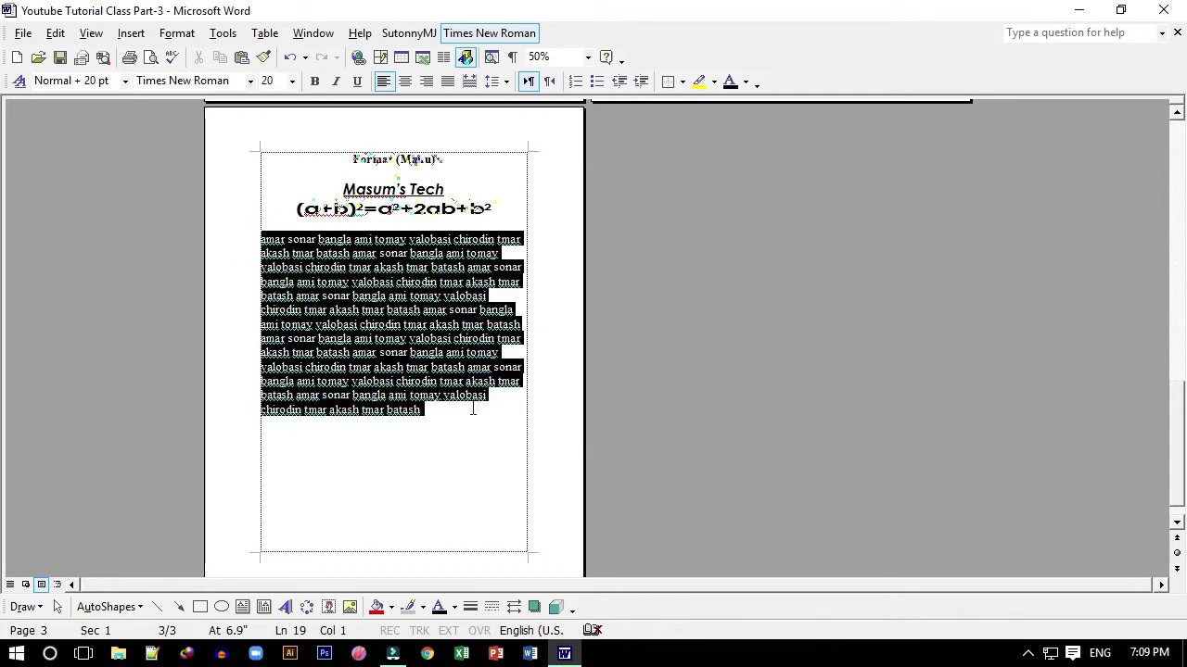
Set the paragraph's line spacing to 1.5 lines in the Paragraph dialog.
{"action": "left_click", "coordinate": [176, 34]}
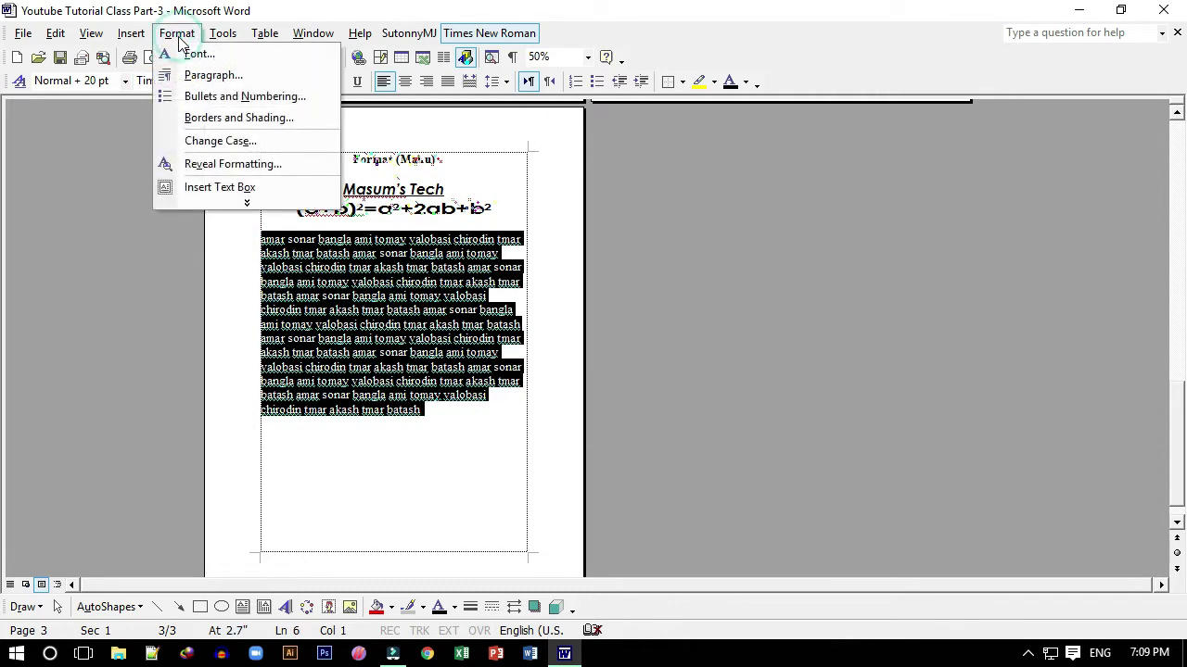
{"action": "left_click", "coordinate": [212, 75]}
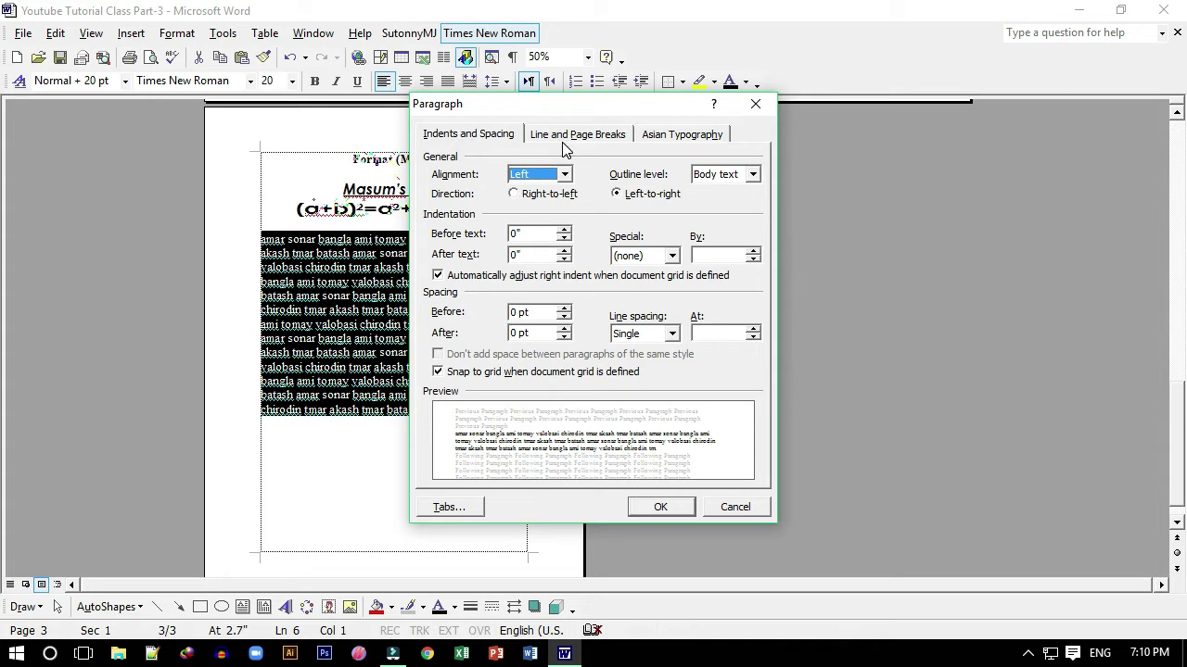
{"action": "left_click_drag", "start_coordinate": [495, 113], "coordinate": [622, 141]}
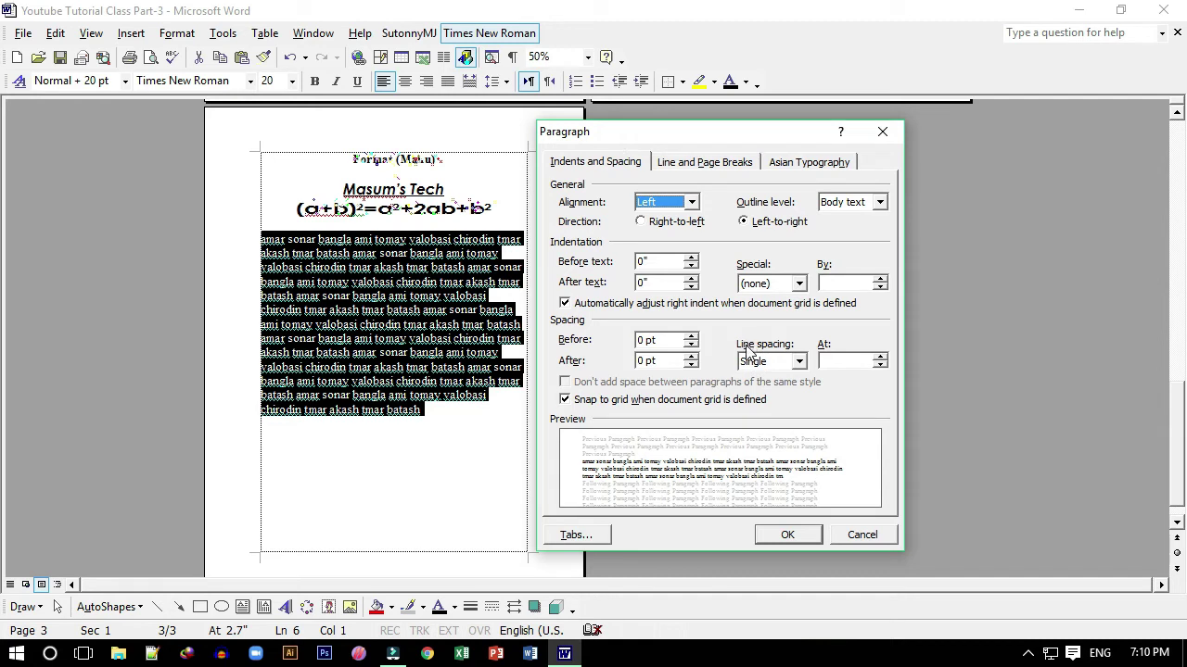
{"action": "left_click", "coordinate": [798, 362]}
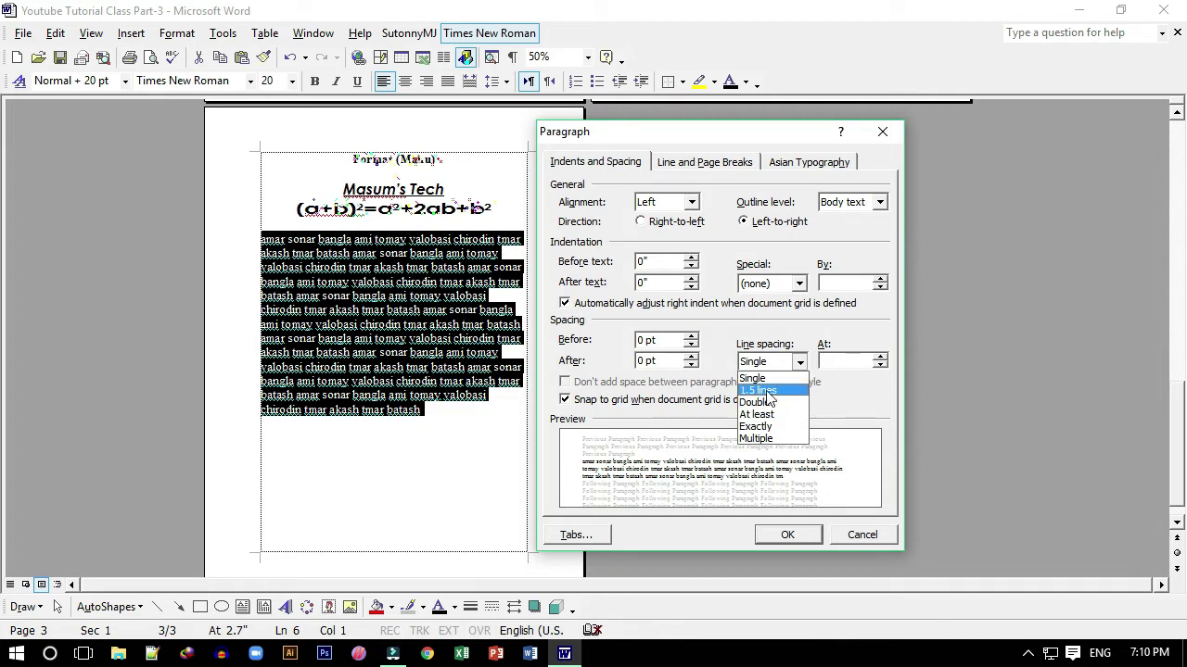
{"action": "left_click", "coordinate": [767, 391]}
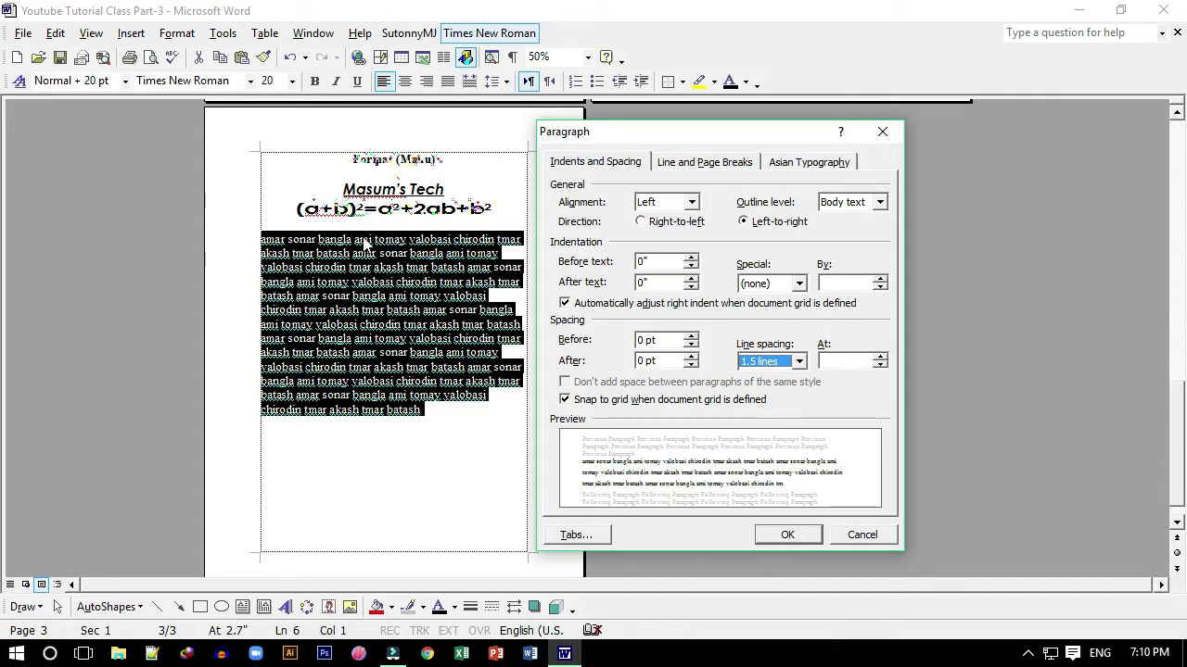
{"action": "left_click", "coordinate": [787, 536]}
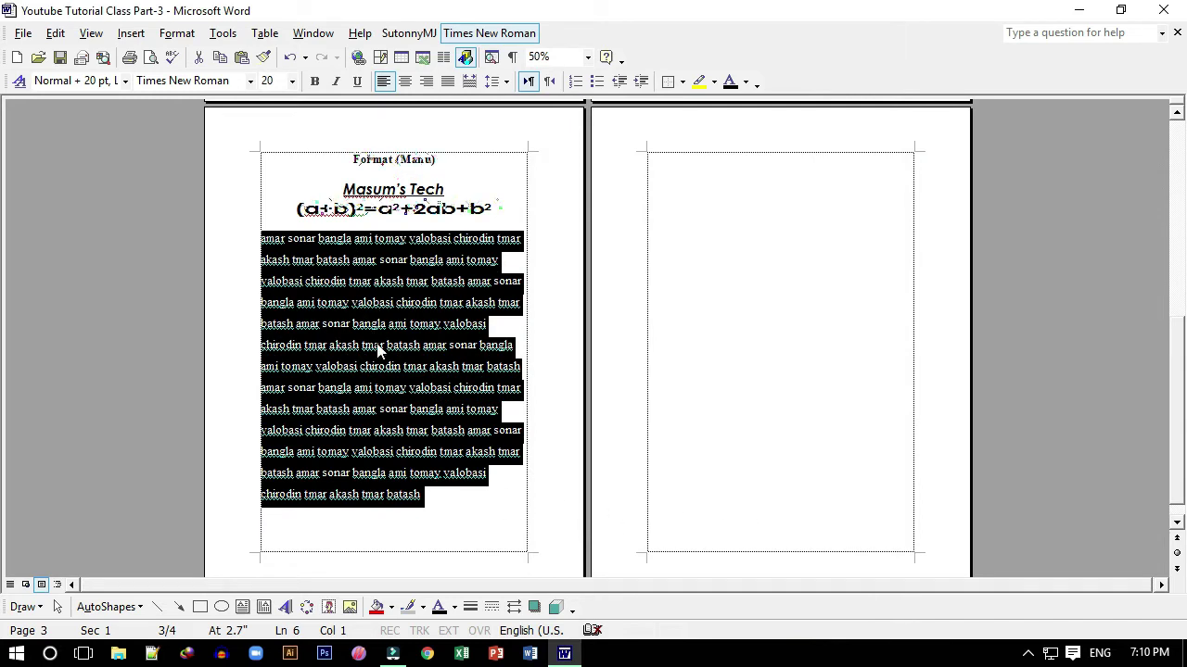
Delete the empty page 4.
{"action": "left_click", "coordinate": [468, 513]}
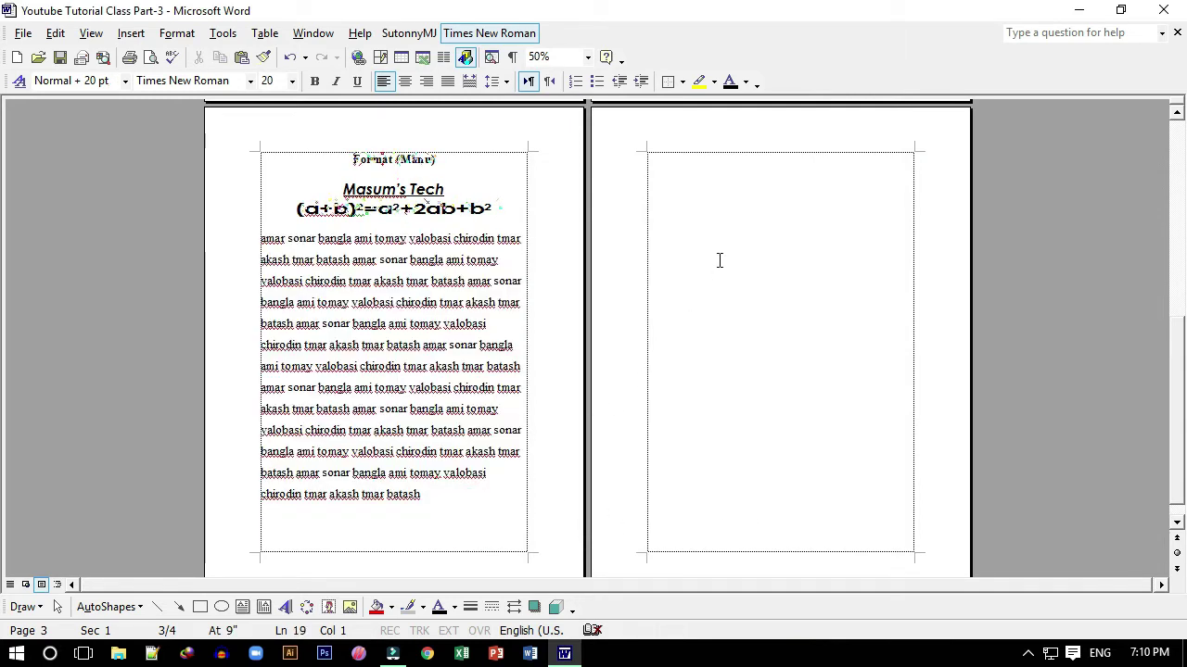
{"action": "left_click", "coordinate": [685, 256]}
{"action": "key", "text": "BackSpace"}
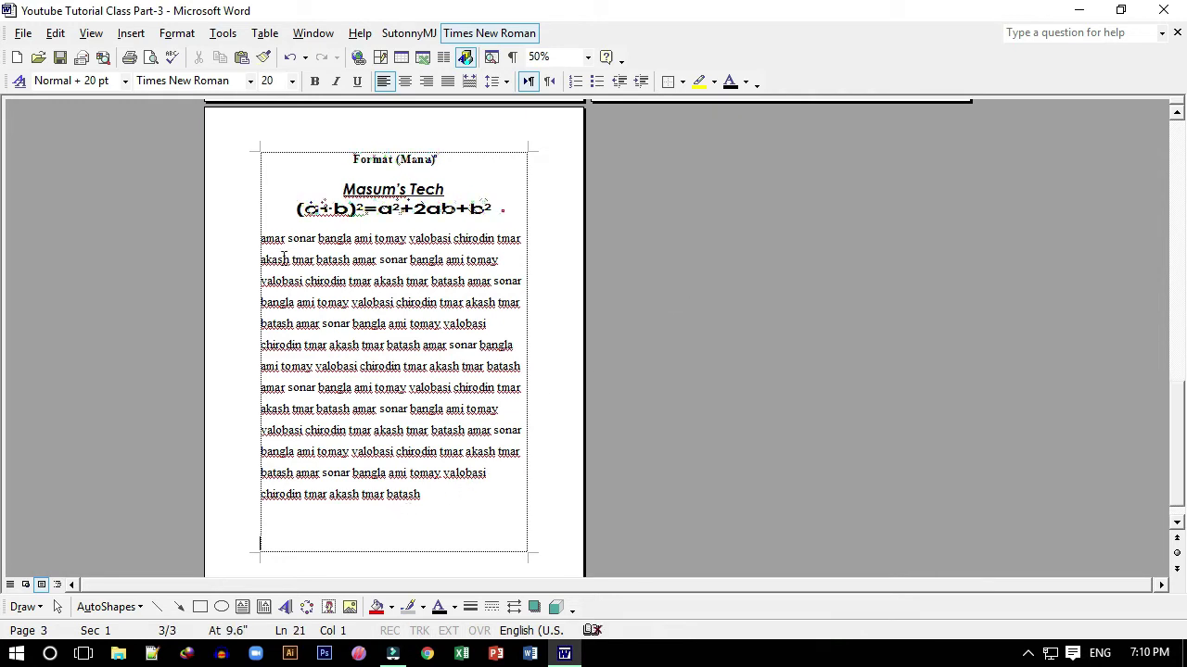
Reselect the body paragraph and choose Double line spacing in the Paragraph dialog.
{"action": "left_click_drag", "start_coordinate": [259, 238], "coordinate": [439, 492]}
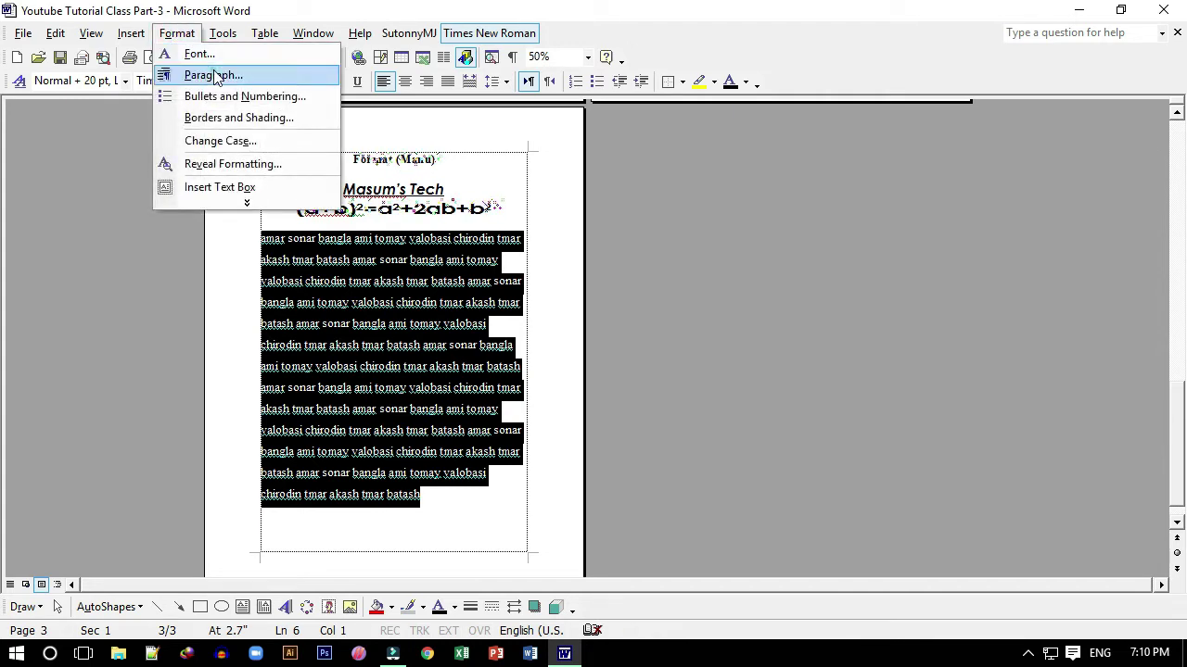
{"action": "left_click", "coordinate": [215, 75]}
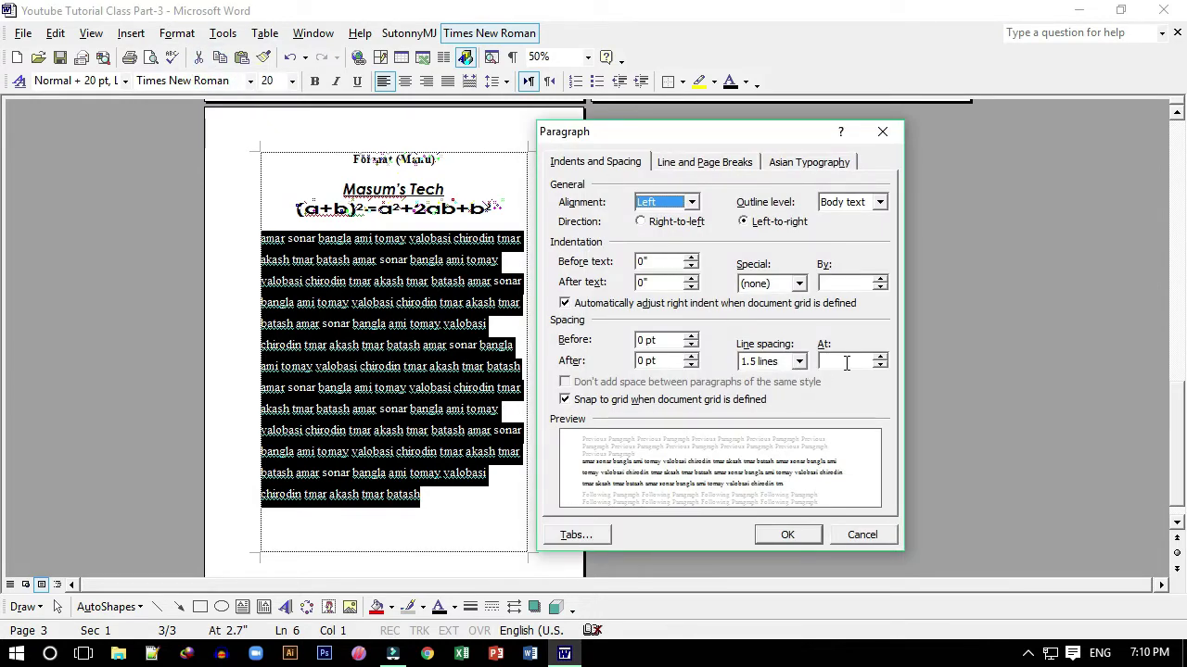
{"action": "left_click", "coordinate": [799, 361]}
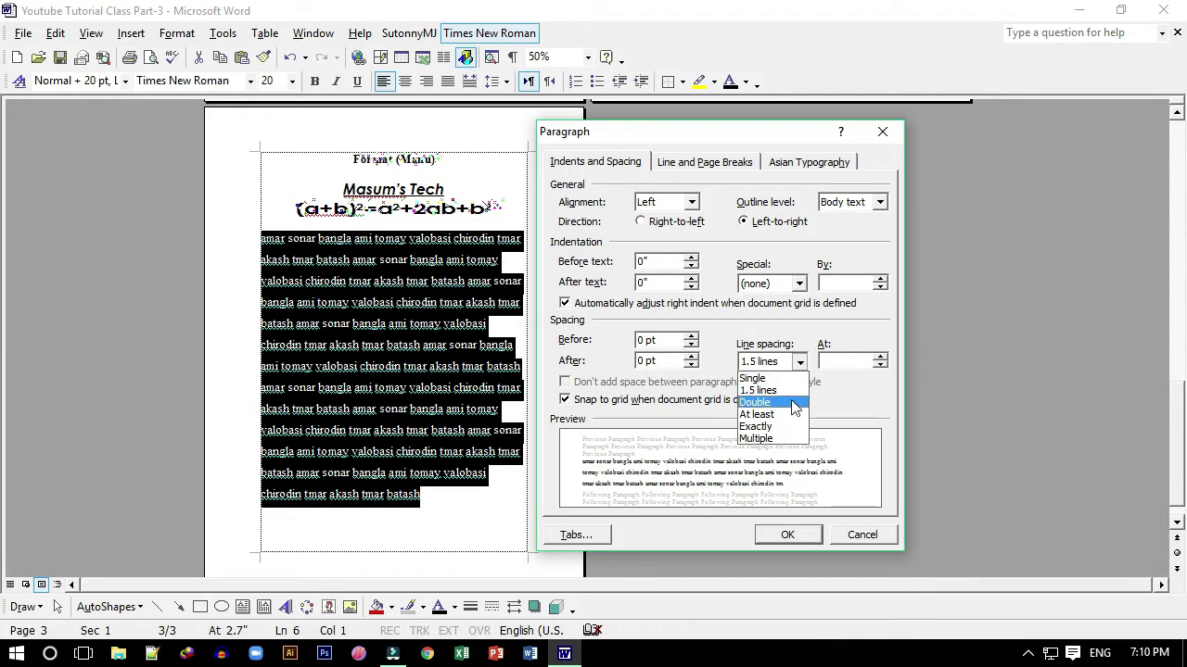
{"action": "left_click", "coordinate": [764, 405]}
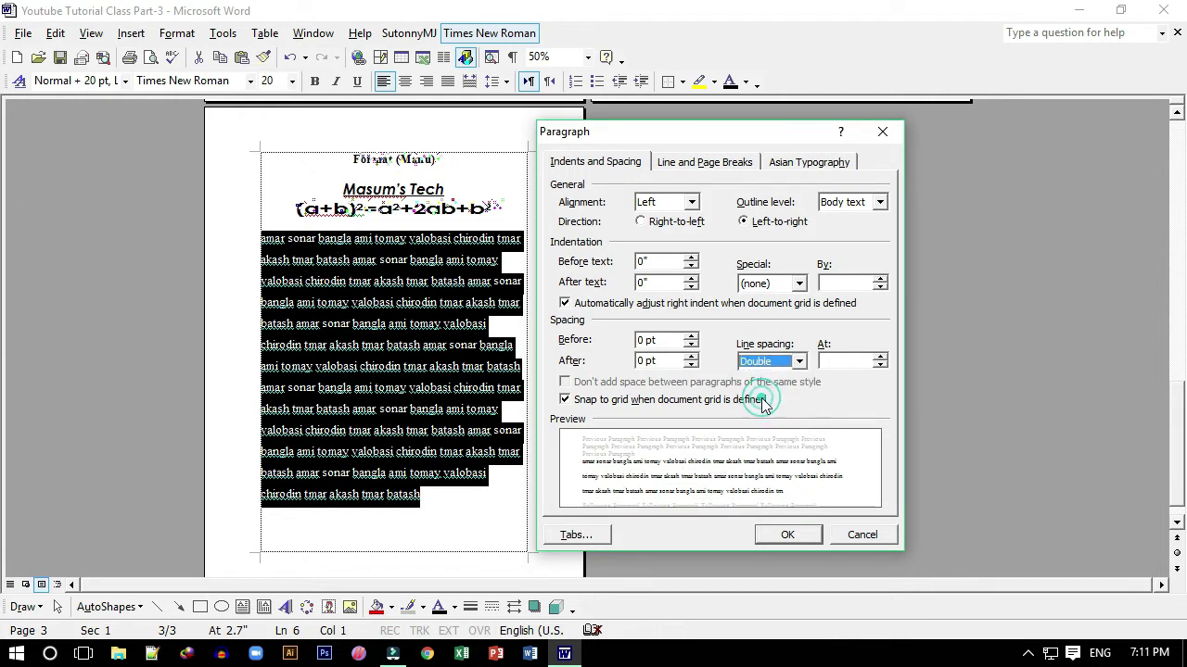
Apply the Double line spacing and zoom the view to 100%.
{"action": "left_click", "coordinate": [788, 535]}
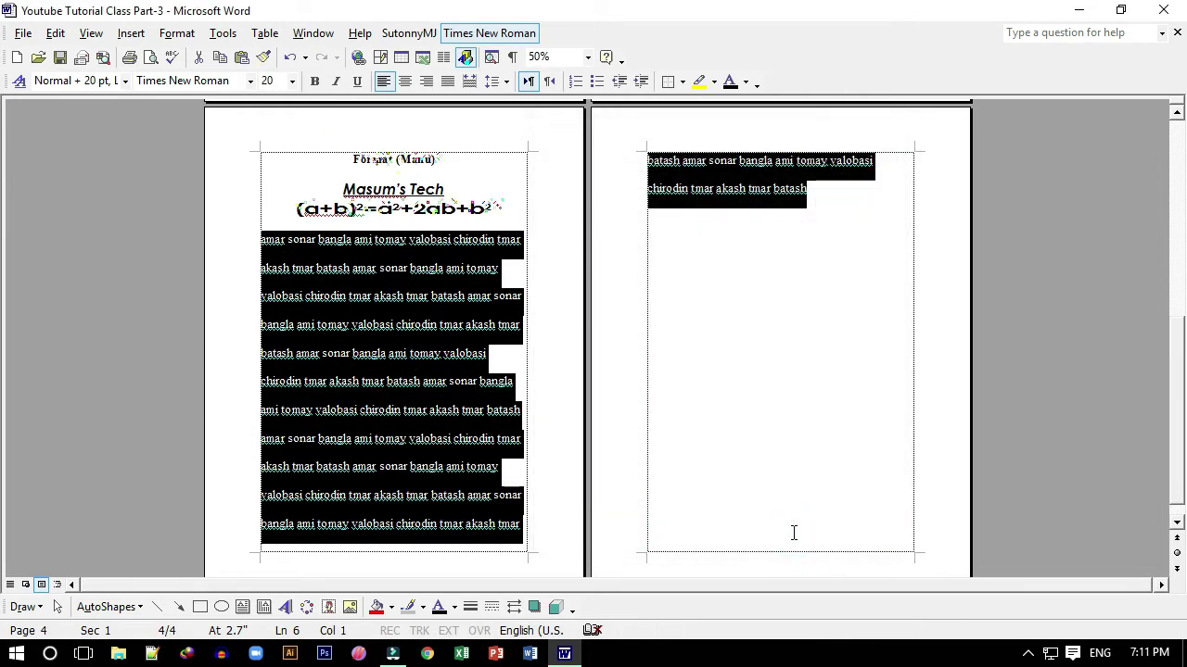
{"action": "left_click", "coordinate": [331, 353]}
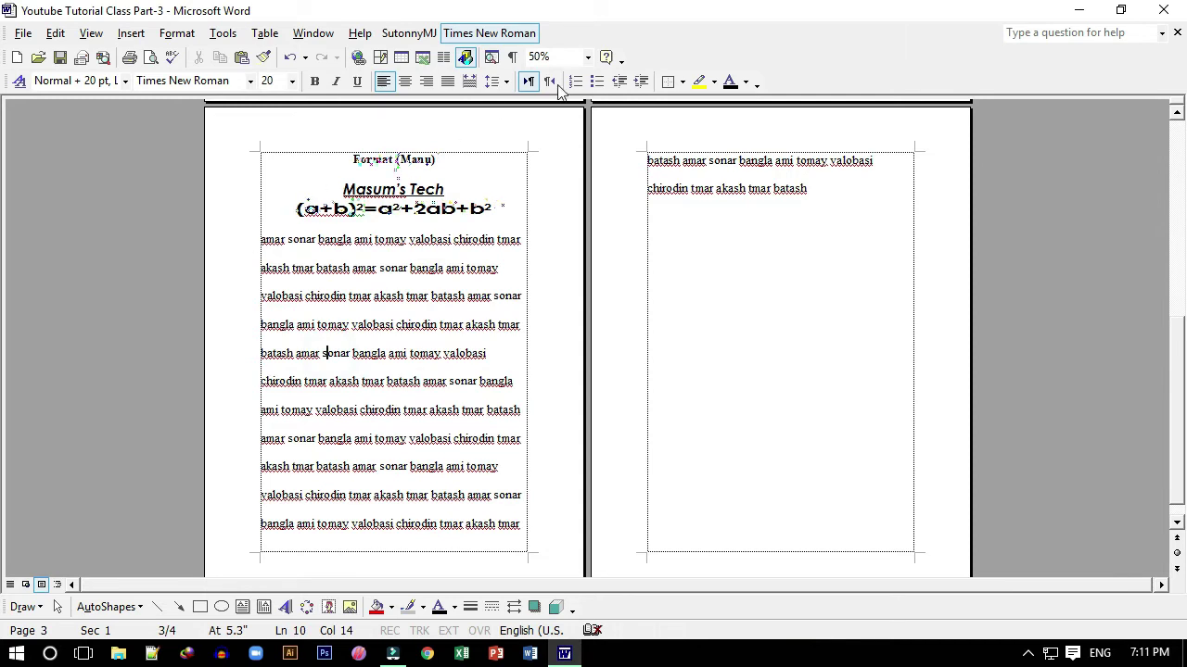
{"action": "left_click", "coordinate": [588, 57]}
{"action": "left_click", "coordinate": [556, 118]}
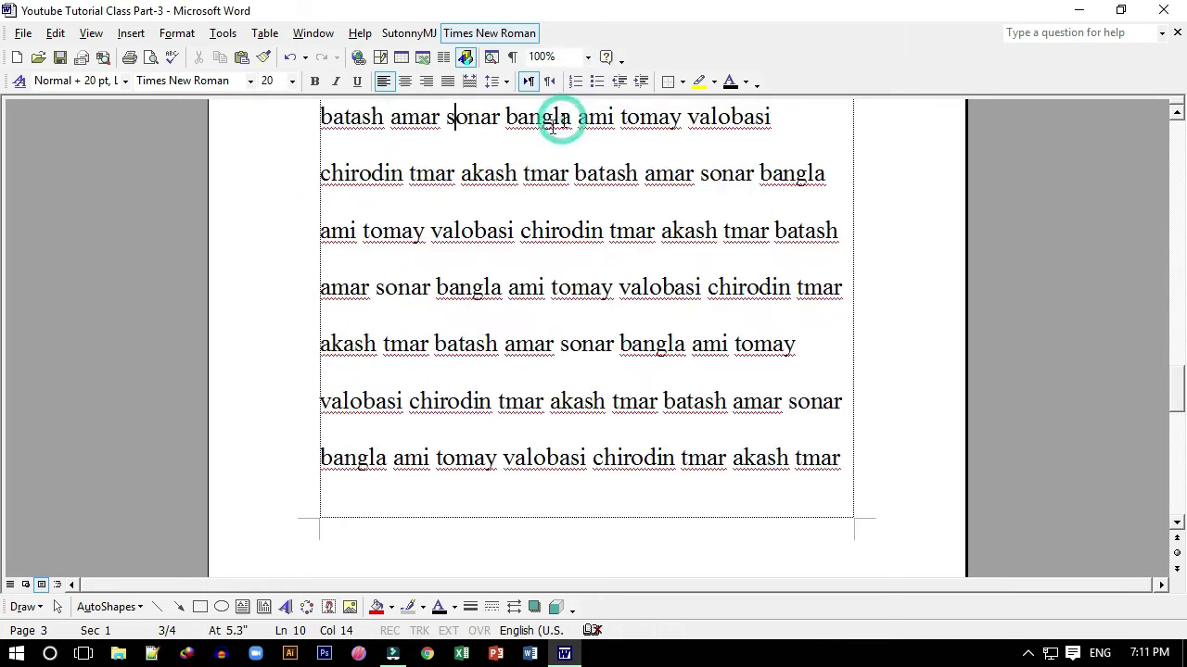
Select the body paragraph through its end, then zoom back to 50% to show both pages.
{"action": "scroll", "coordinate": [393, 212], "scroll_direction": "up", "scroll_amount": 2}
{"action": "scroll", "coordinate": [392, 209], "scroll_direction": "up", "scroll_amount": 3}
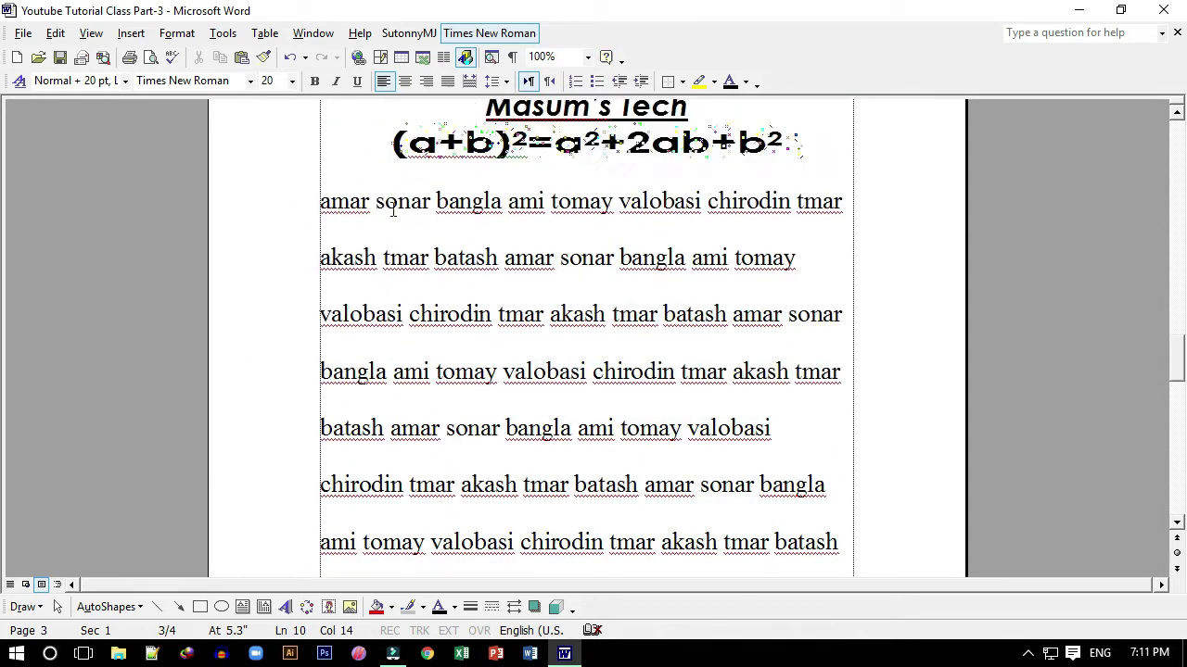
{"action": "left_click_drag", "start_coordinate": [313, 200], "coordinate": [882, 633]}
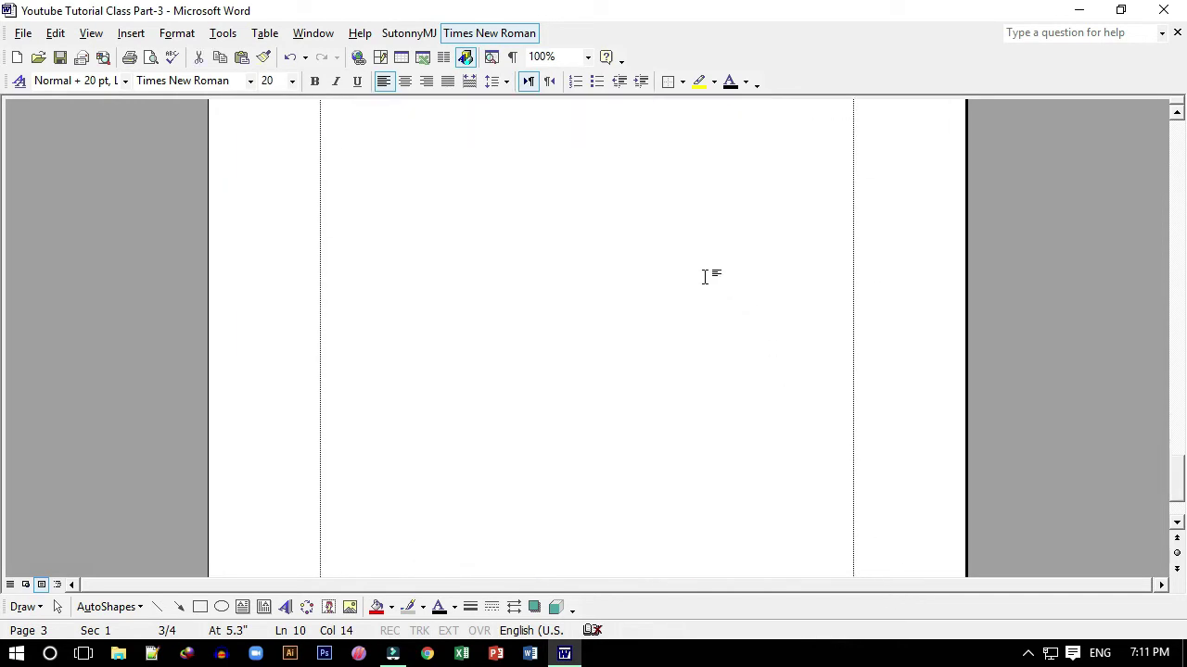
{"action": "left_click_drag", "start_coordinate": [882, 633], "coordinate": [612, 193]}
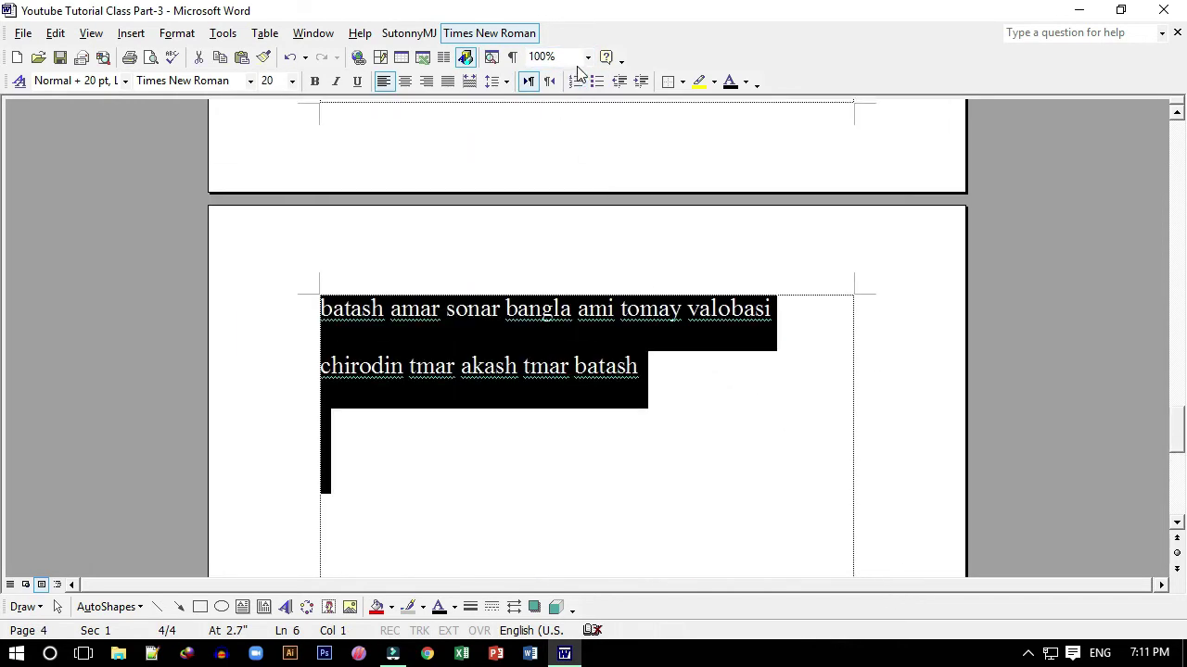
{"action": "left_click", "coordinate": [587, 57]}
{"action": "left_click", "coordinate": [560, 147]}
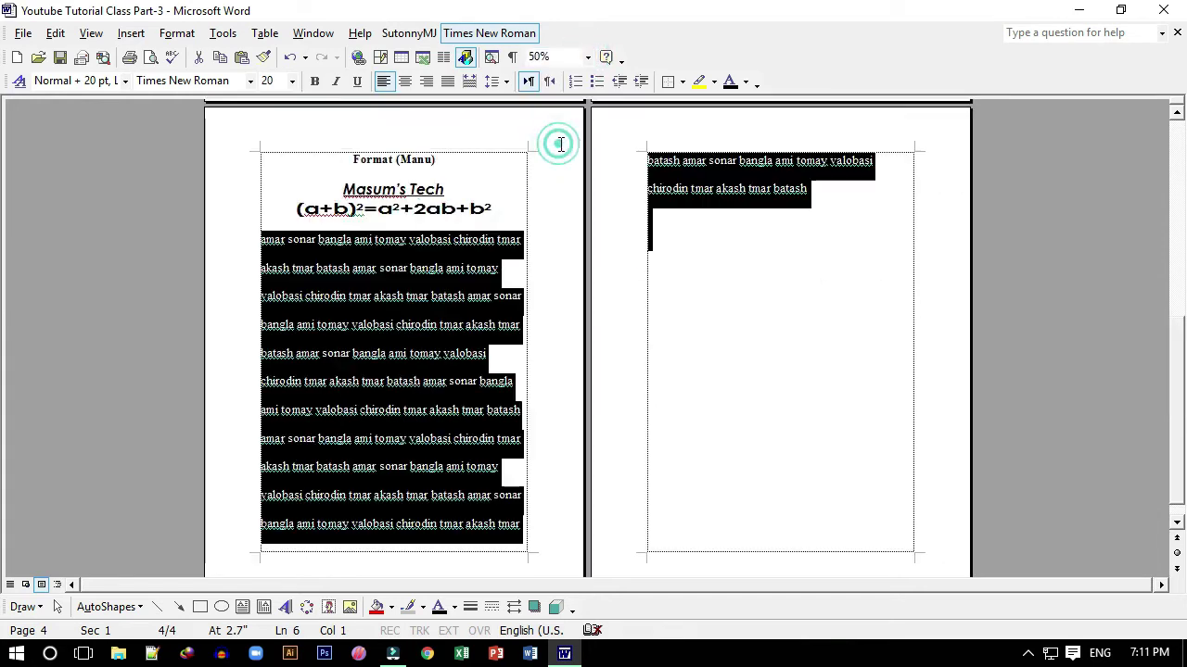
Switch the body paragraph back to 1.5 line spacing.
{"action": "left_click", "coordinate": [176, 34]}
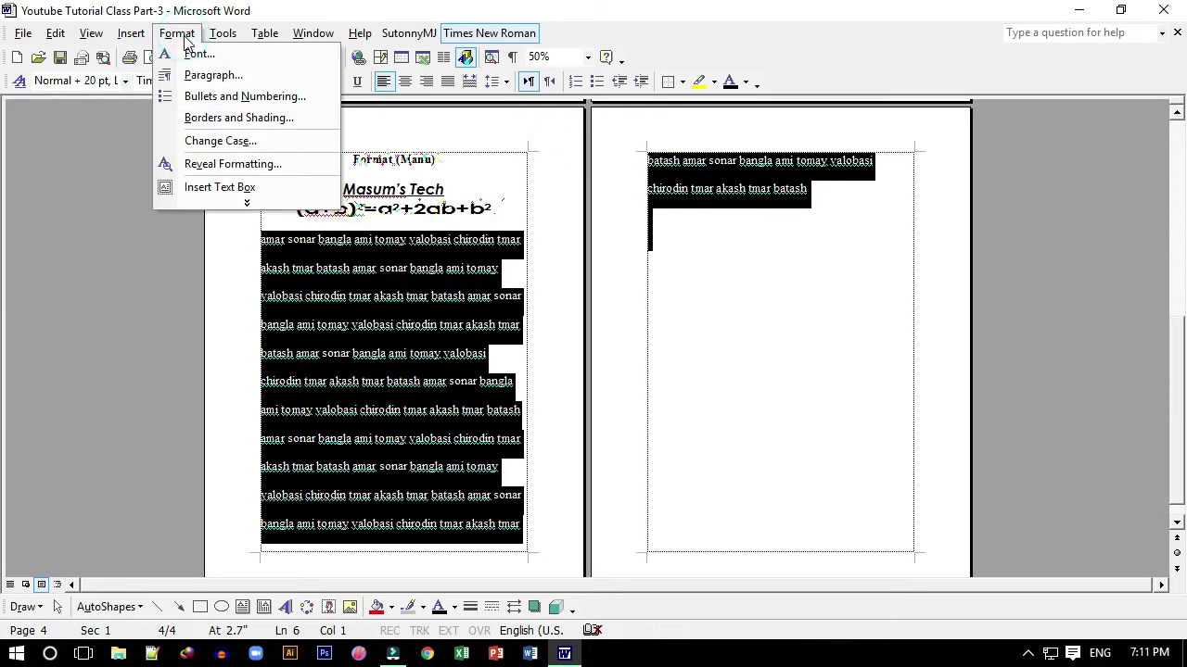
{"action": "left_click", "coordinate": [209, 74]}
{"action": "left_click", "coordinate": [799, 360]}
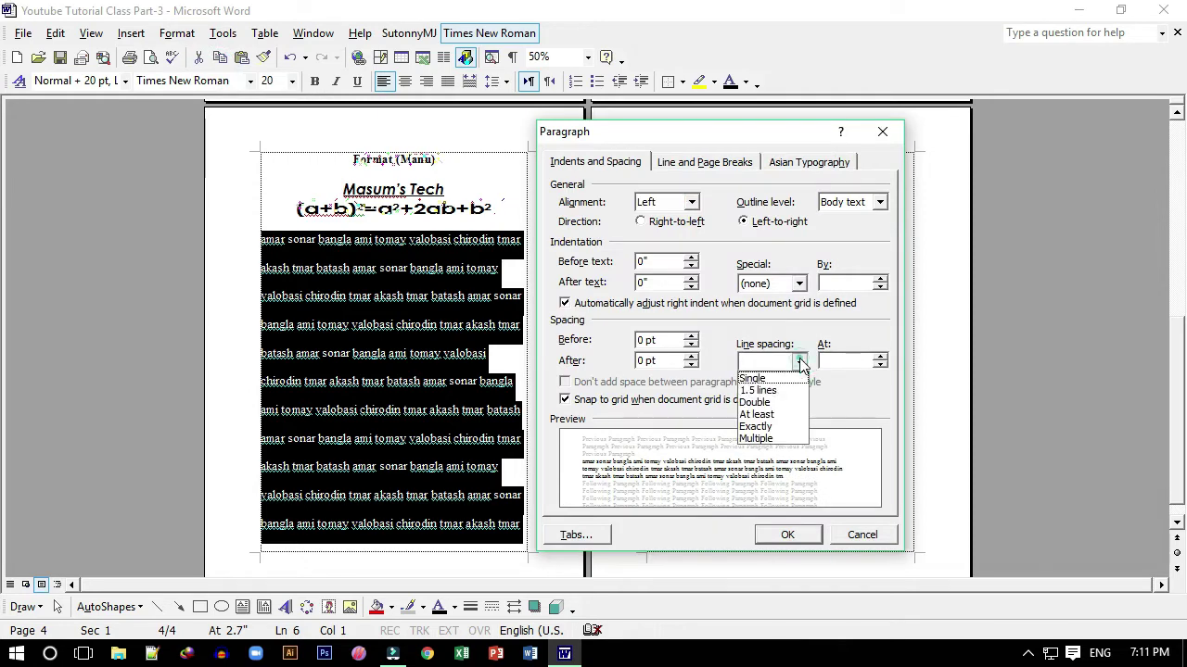
{"action": "left_click", "coordinate": [770, 394]}
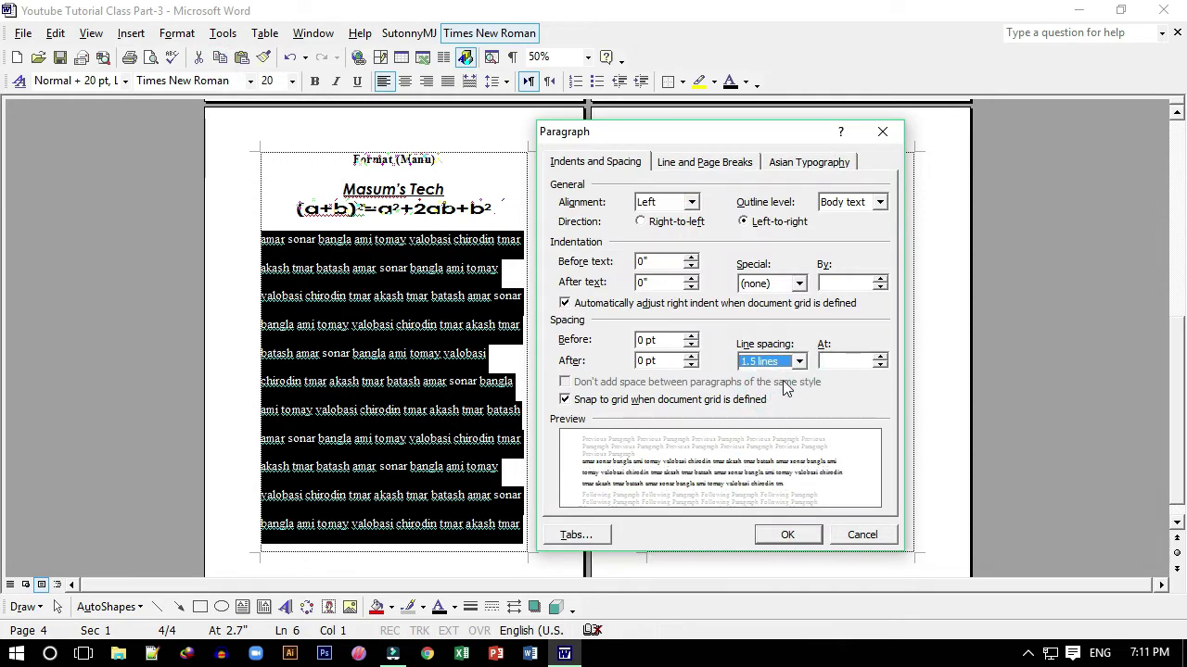
{"action": "left_click", "coordinate": [787, 535]}
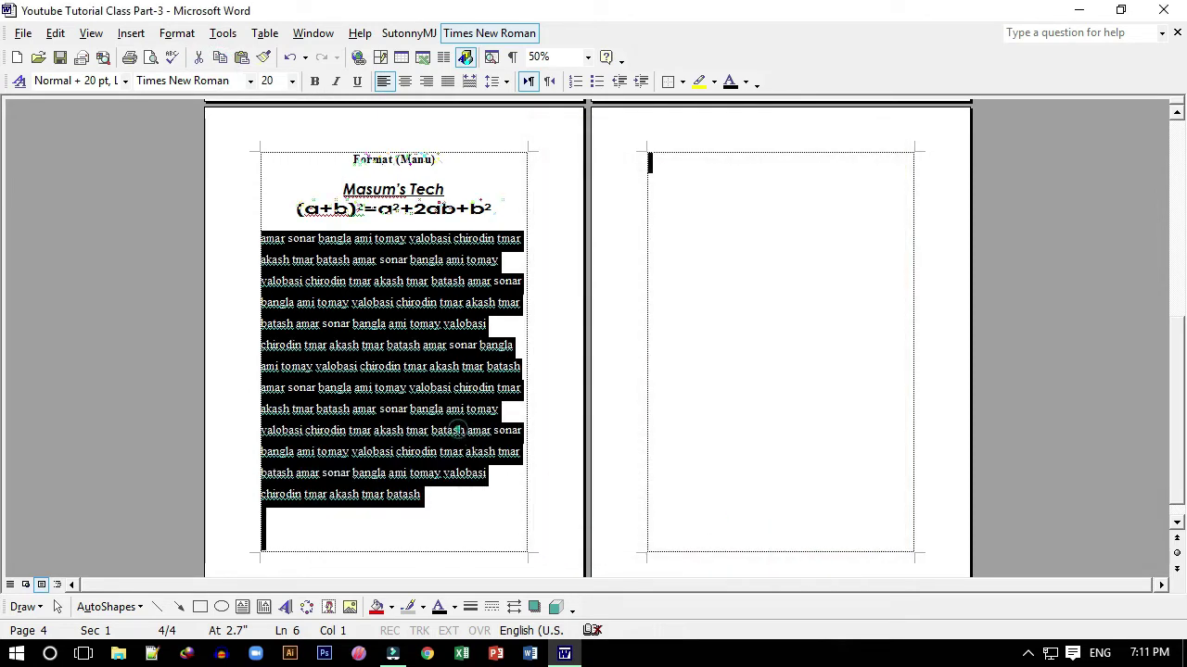
{"action": "left_click", "coordinate": [458, 430]}
Reselect the paragraph and set its line spacing to Multiple at 1.8.
{"action": "left_click_drag", "start_coordinate": [253, 239], "coordinate": [425, 495]}
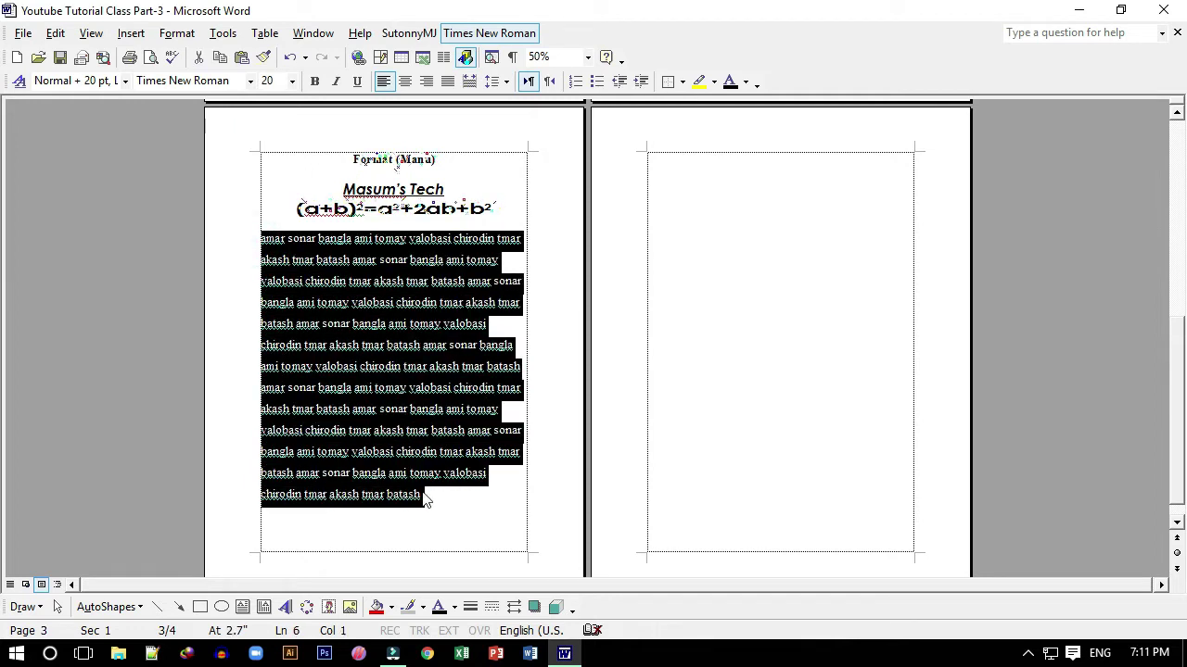
{"action": "left_click", "coordinate": [177, 32]}
{"action": "left_click", "coordinate": [211, 75]}
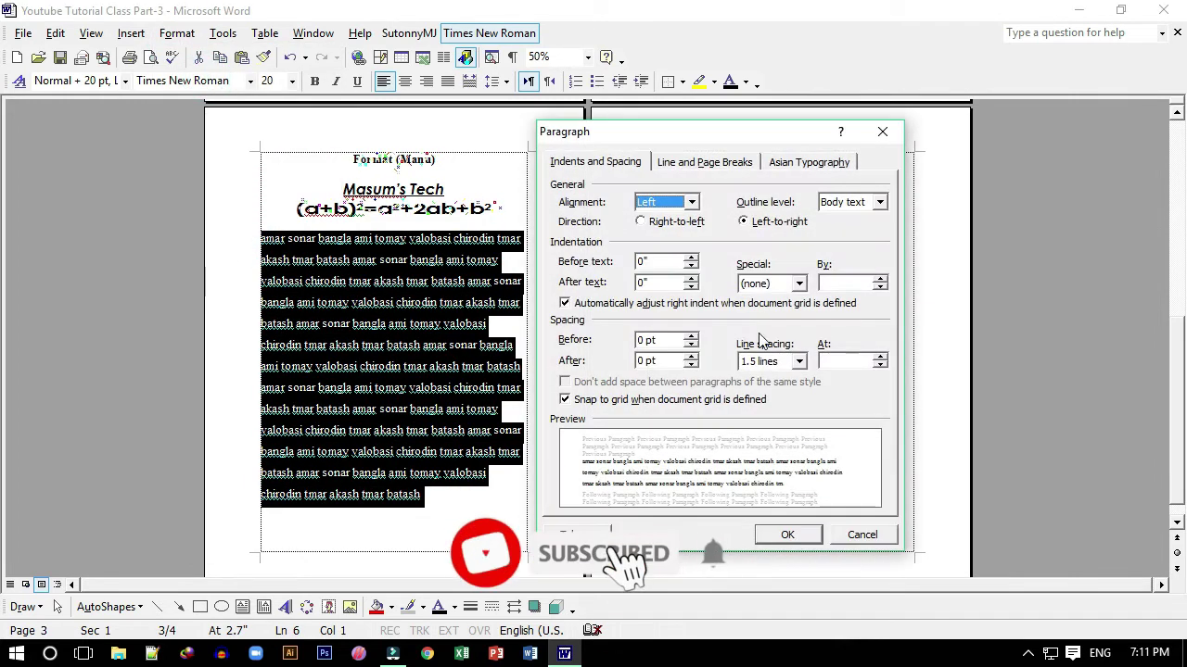
{"action": "left_click", "coordinate": [832, 365]}
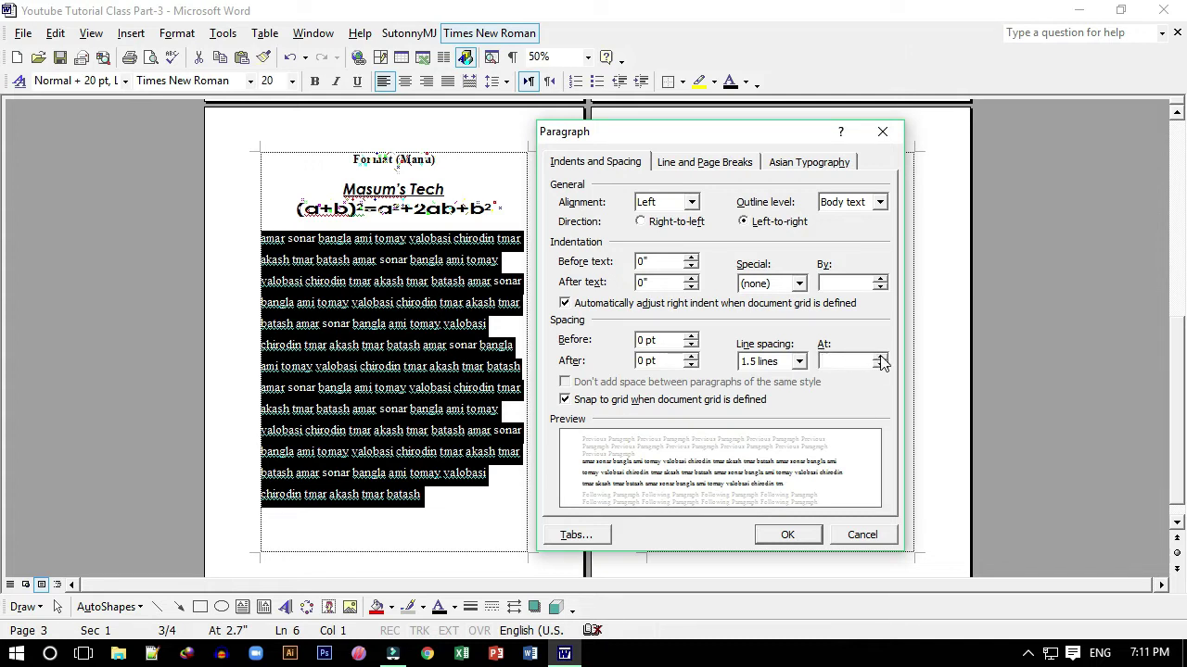
{"action": "left_click", "coordinate": [881, 359]}
{"action": "left_click", "coordinate": [881, 362]}
{"action": "left_click", "coordinate": [883, 364]}
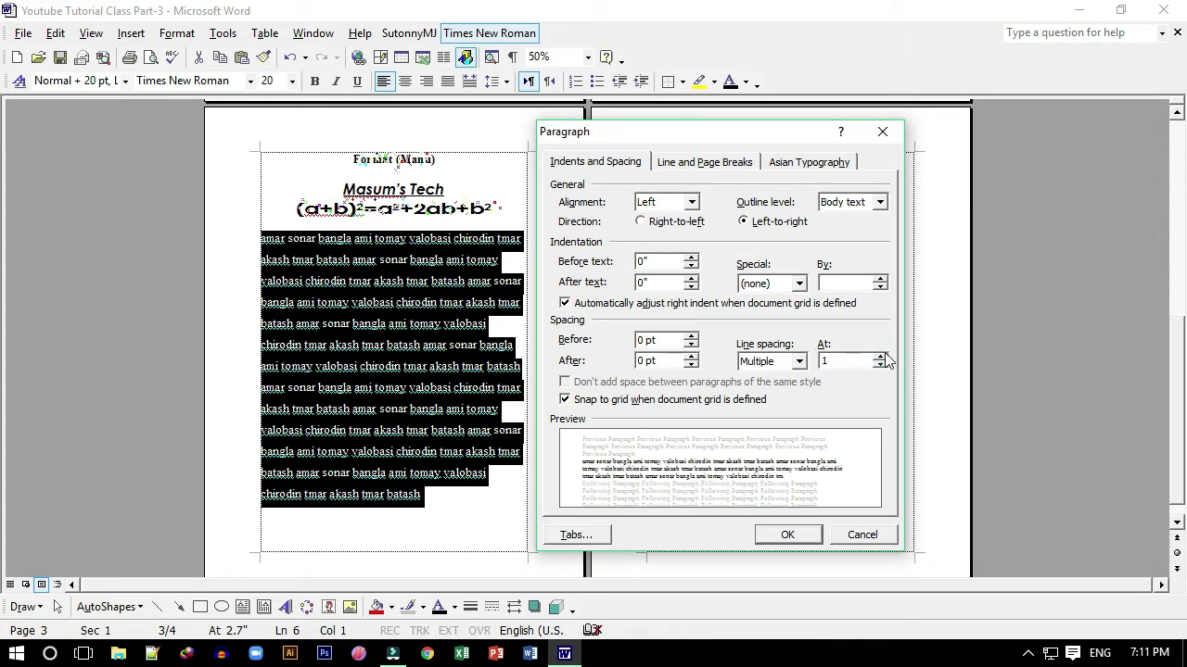
{"action": "left_click", "coordinate": [878, 357]}
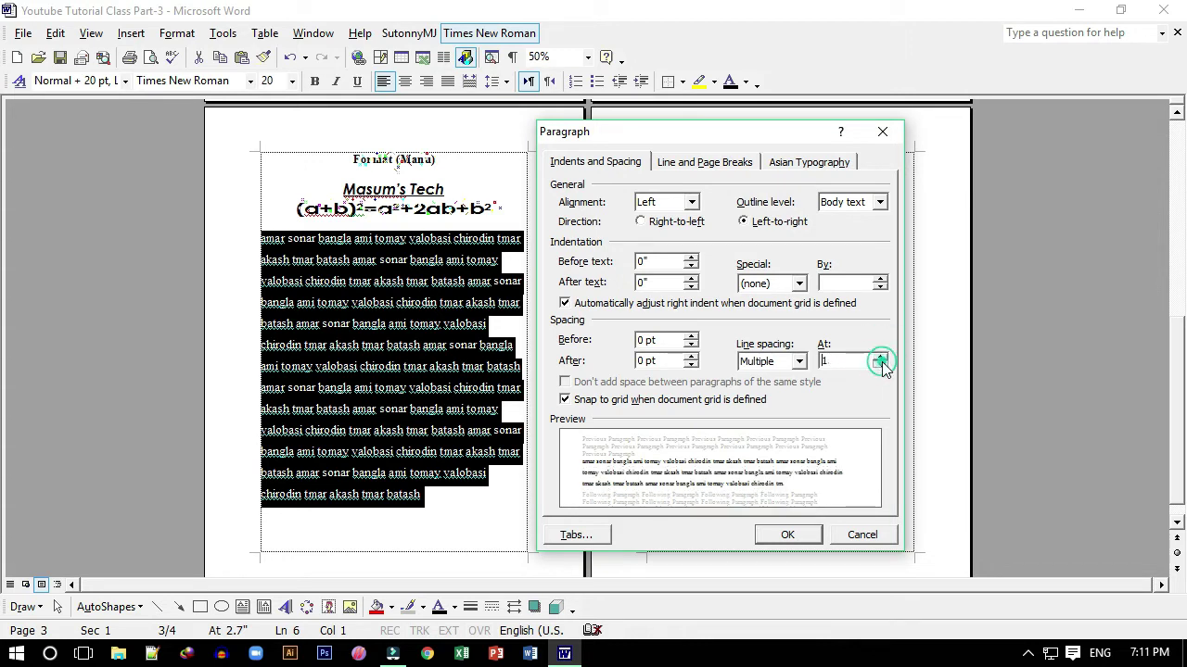
{"action": "left_click", "coordinate": [882, 366]}
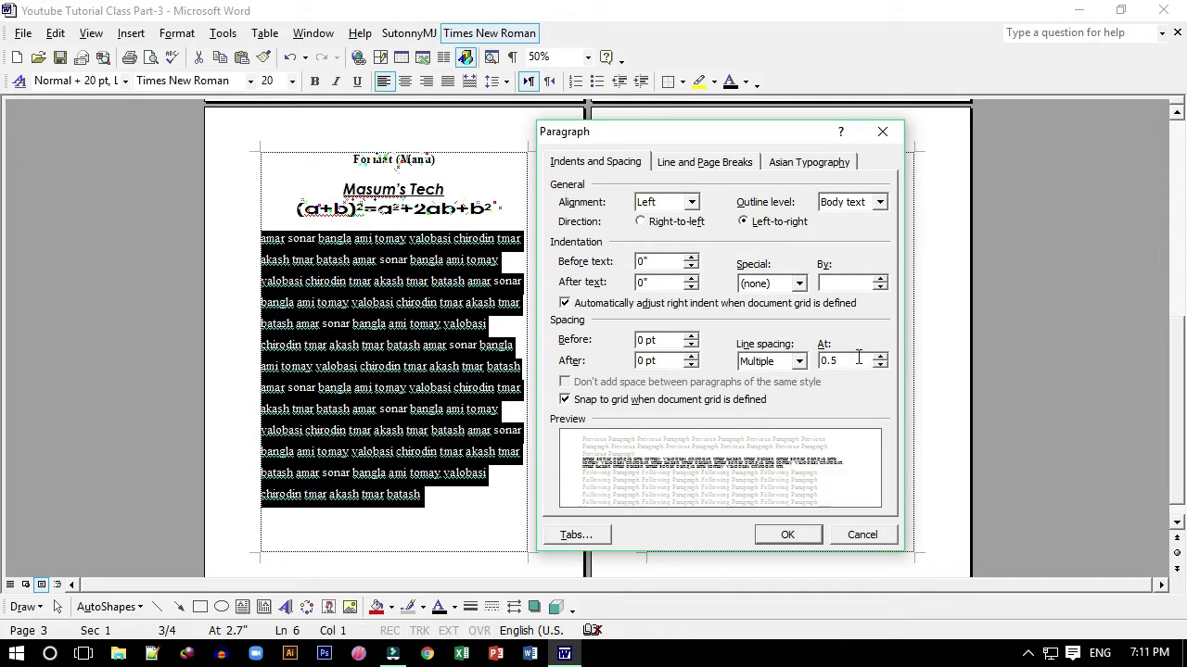
{"action": "left_click", "coordinate": [859, 360]}
{"action": "left_click", "coordinate": [879, 357]}
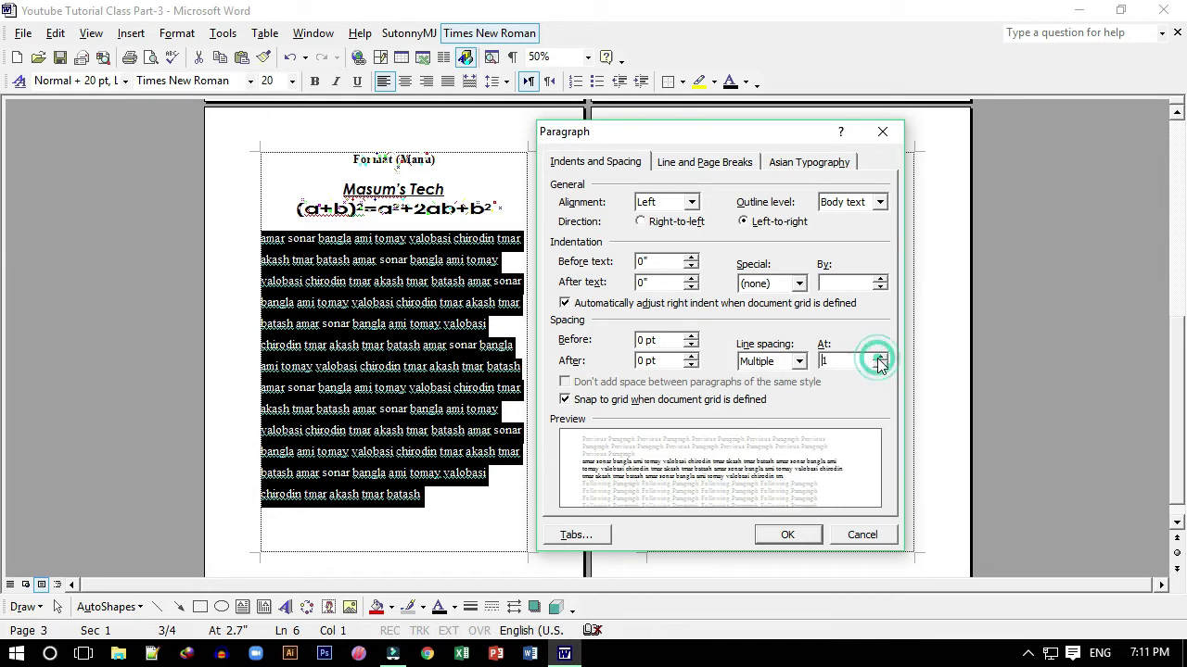
{"action": "left_click", "coordinate": [879, 357]}
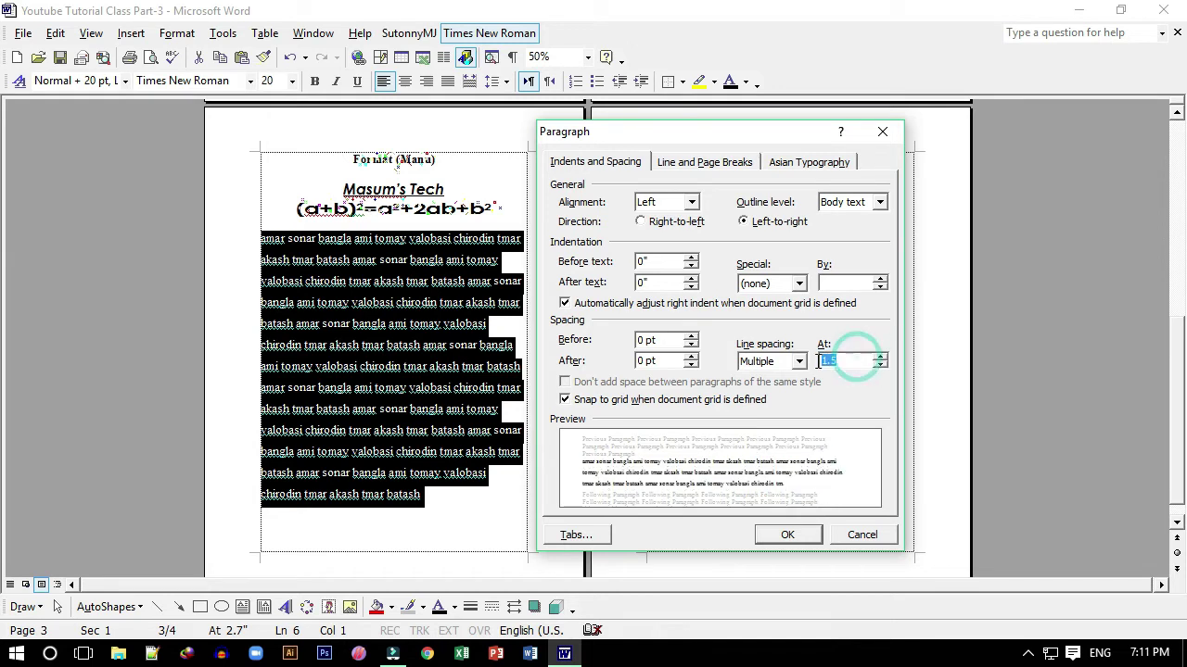
{"action": "left_click_drag", "start_coordinate": [858, 360], "coordinate": [817, 368]}
{"action": "type", "text": "1."}
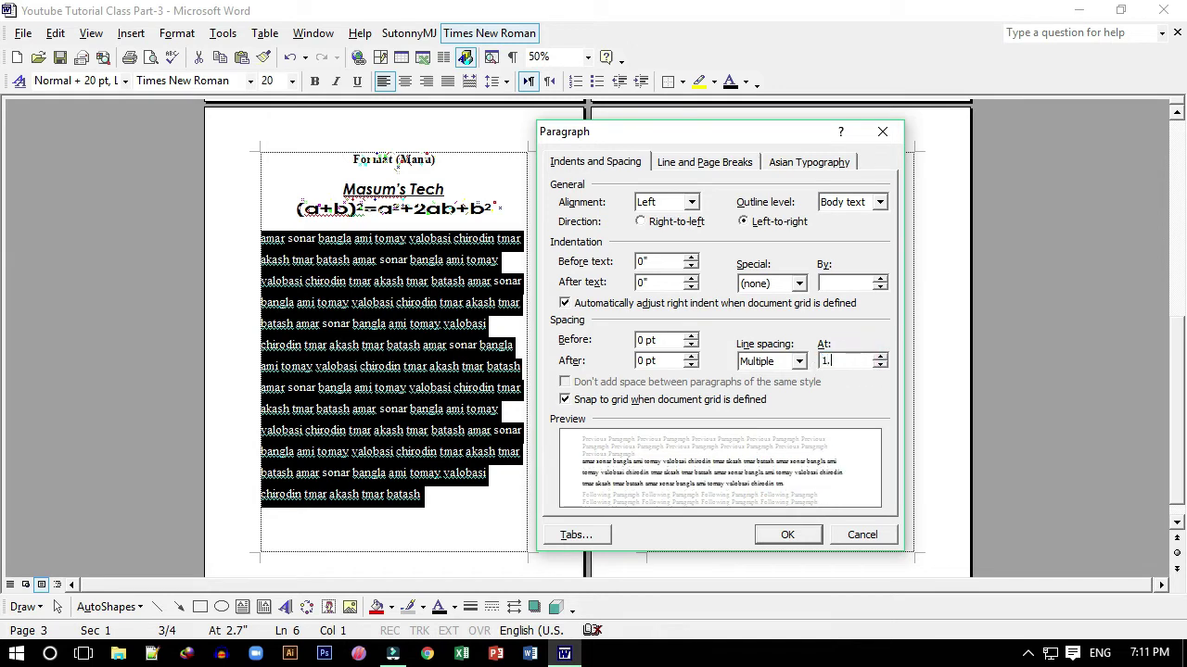
{"action": "left_click", "coordinate": [786, 535]}
Reselect the whole body paragraph.
{"action": "left_click", "coordinate": [443, 549]}
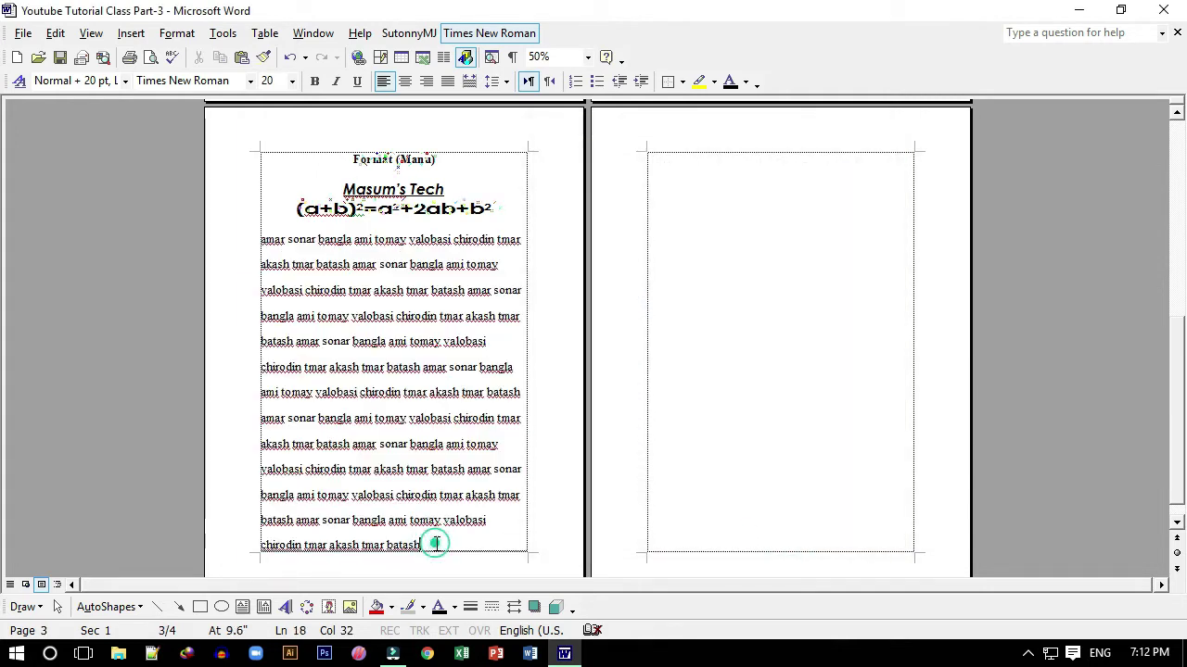
{"action": "scroll", "coordinate": [315, 334], "scroll_direction": "down", "scroll_amount": 1}
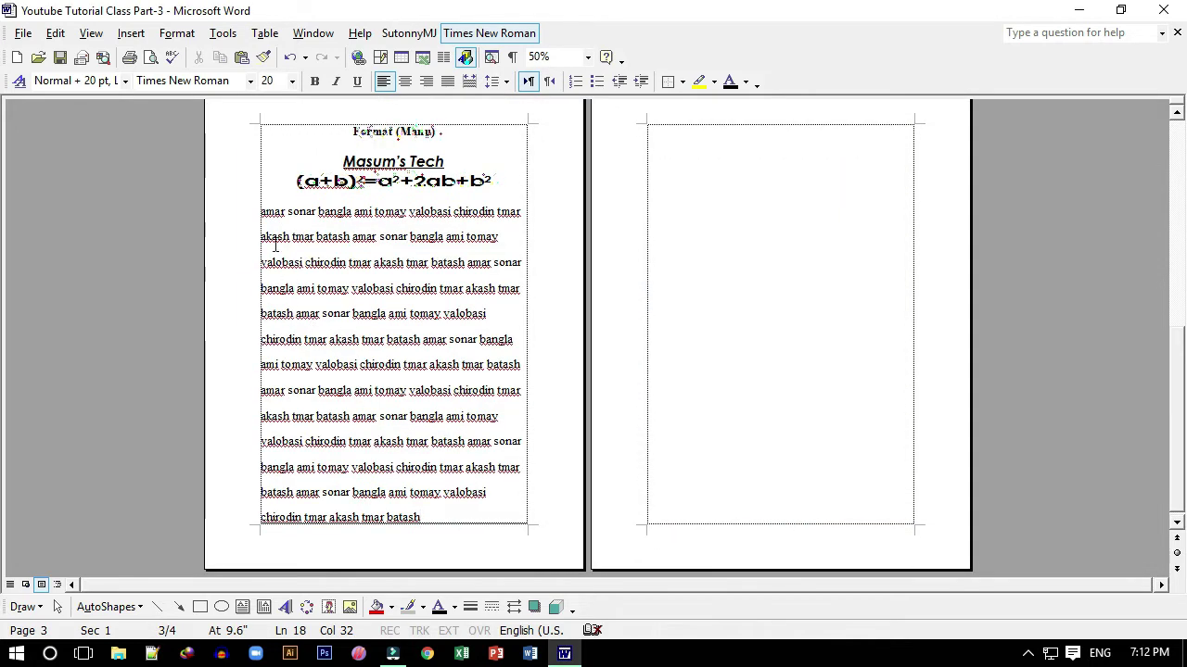
{"action": "left_click_drag", "start_coordinate": [257, 207], "coordinate": [439, 526]}
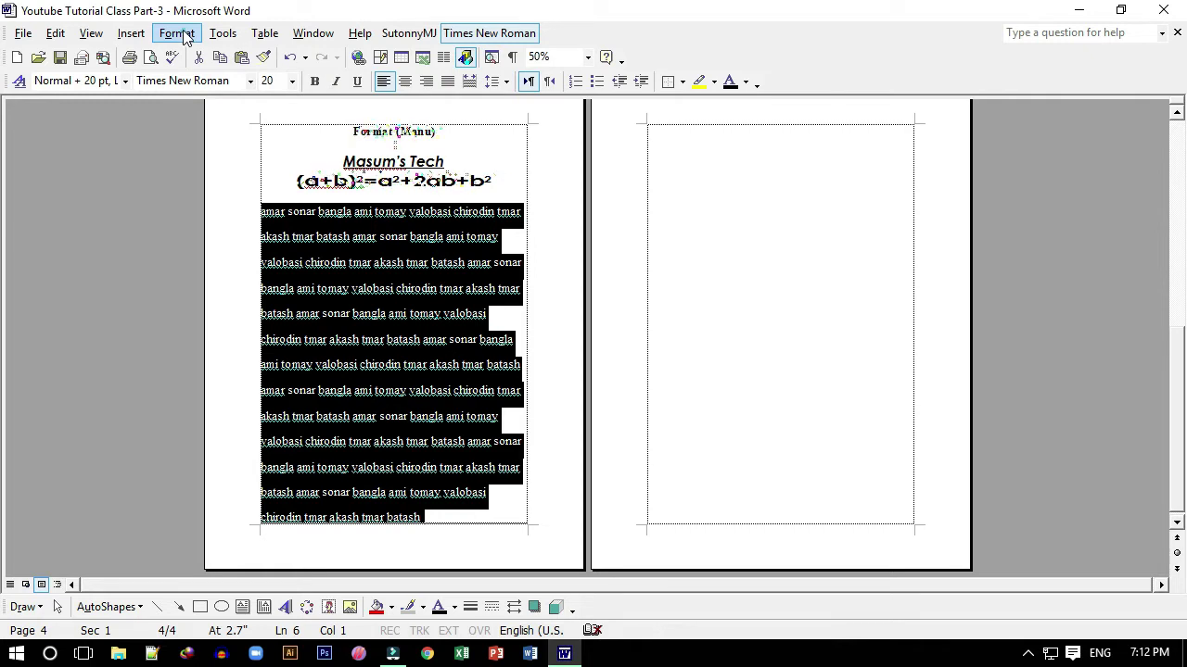
Change the line spacing multiple from 1.8 to 1.2, then reselect the paragraph.
{"action": "left_click", "coordinate": [180, 34]}
{"action": "left_click", "coordinate": [206, 78]}
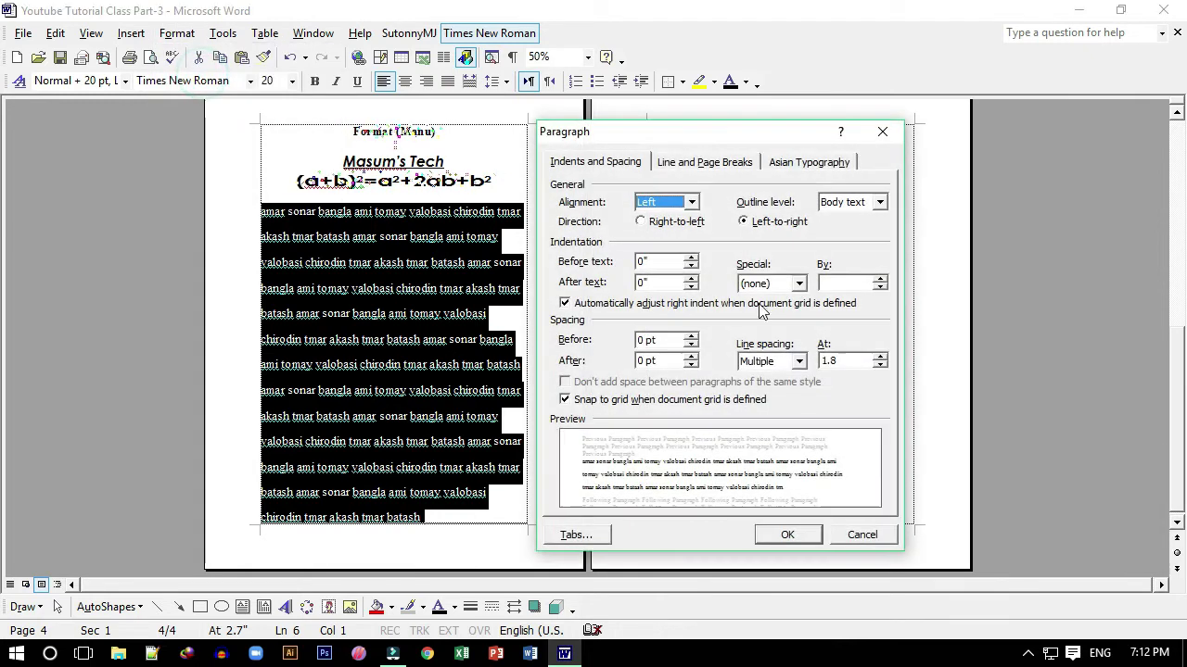
{"action": "double_click", "coordinate": [845, 361]}
{"action": "type", "text": "1"}
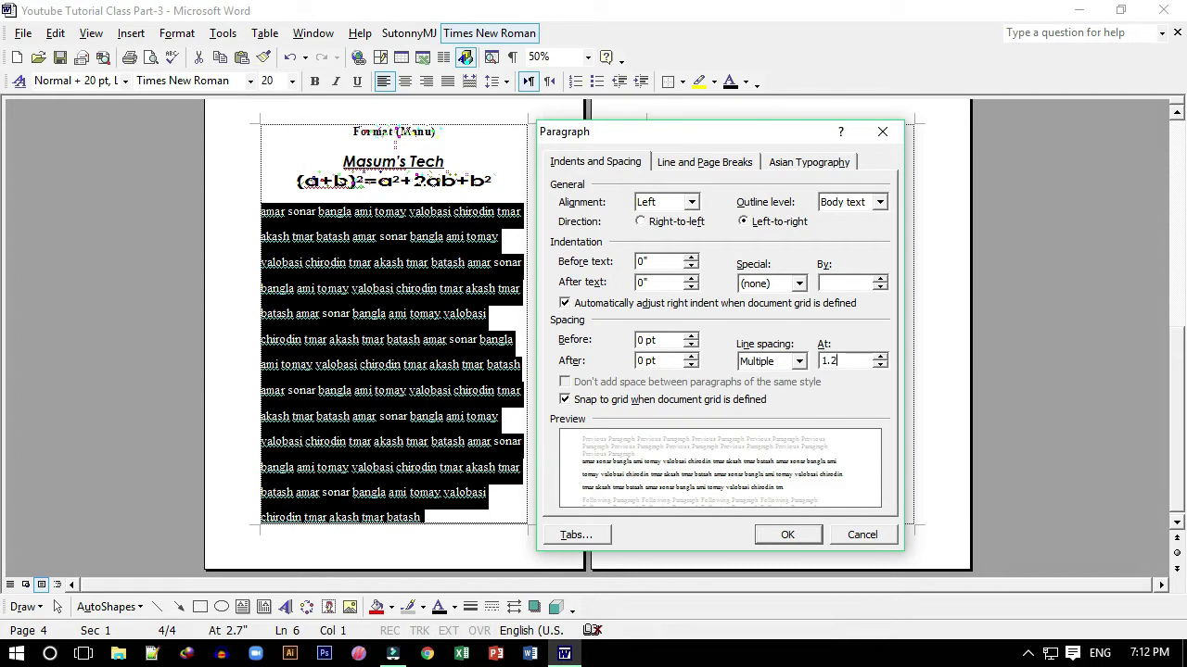
{"action": "left_click", "coordinate": [795, 534]}
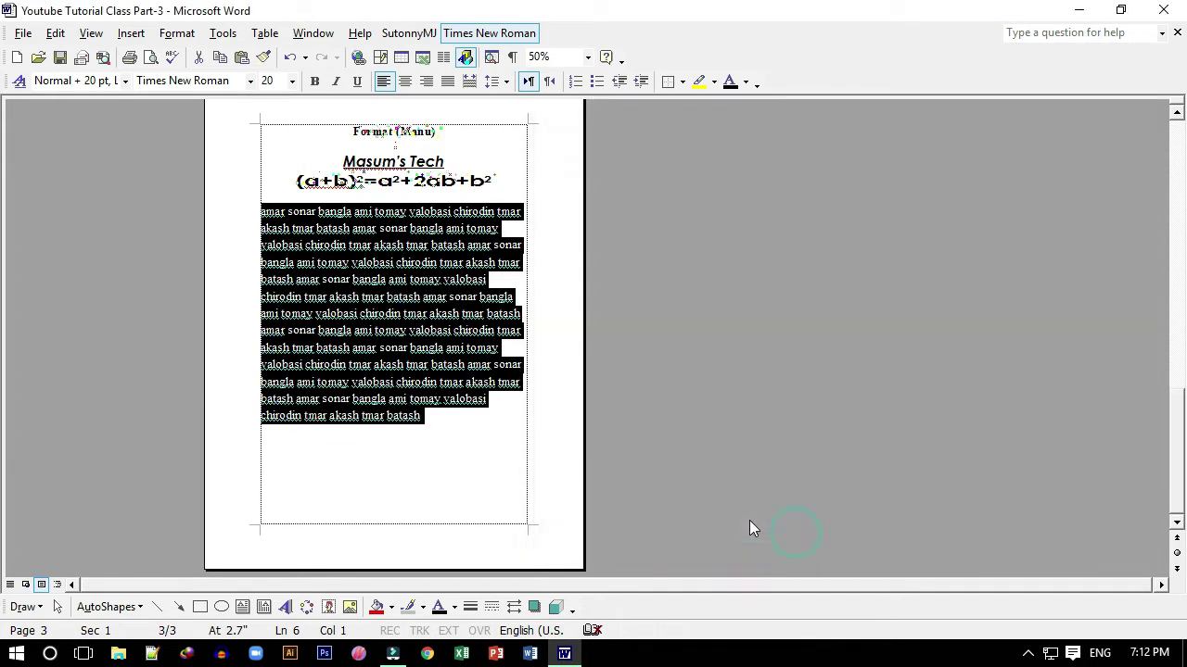
{"action": "left_click", "coordinate": [450, 419]}
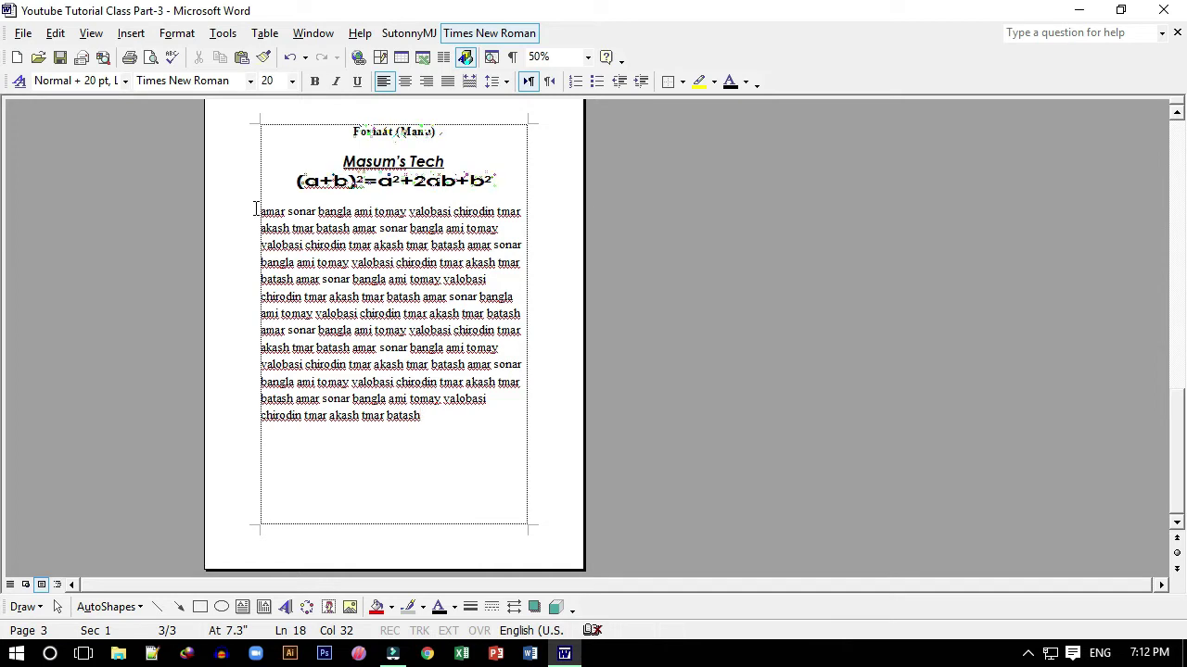
{"action": "left_click_drag", "start_coordinate": [256, 209], "coordinate": [443, 434]}
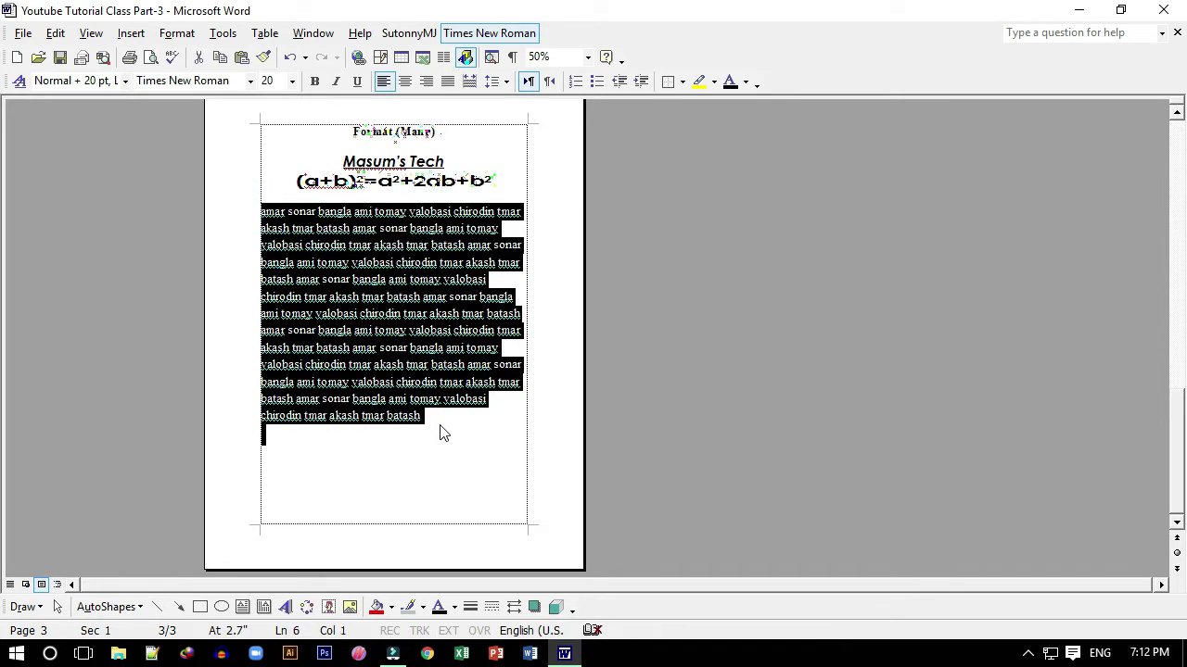
Zoom to 100% and select the body paragraph text.
{"action": "left_click", "coordinate": [587, 57]}
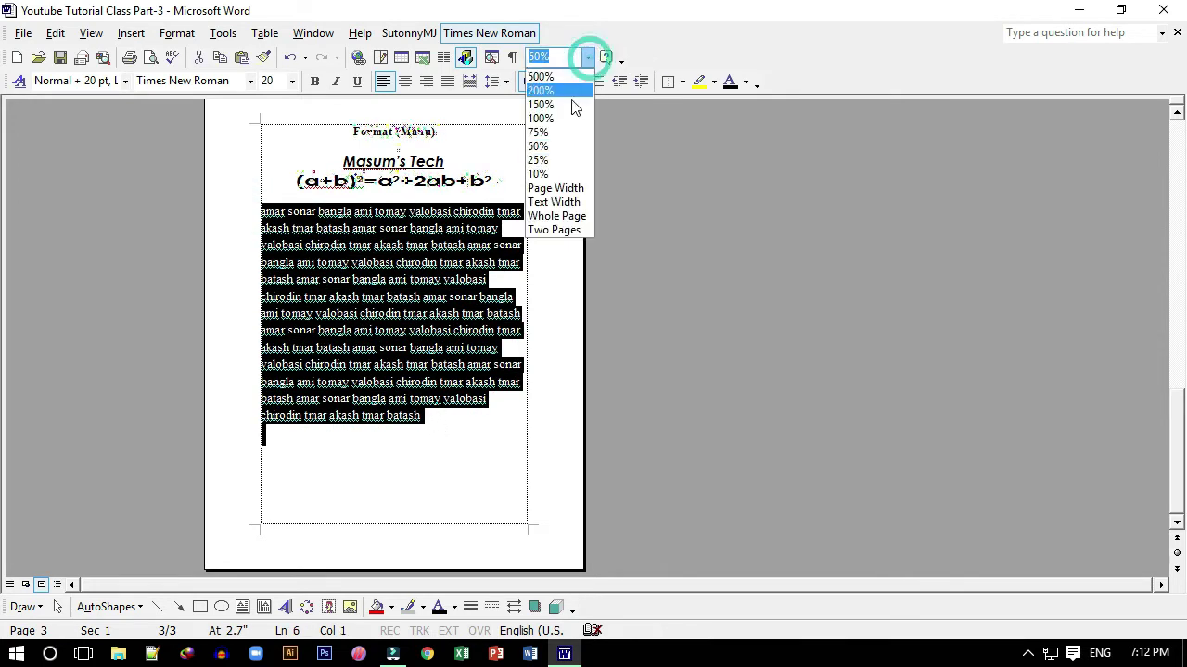
{"action": "left_click", "coordinate": [540, 118]}
{"action": "left_click", "coordinate": [529, 255]}
{"action": "scroll", "coordinate": [527, 245], "scroll_direction": "up", "scroll_amount": 2}
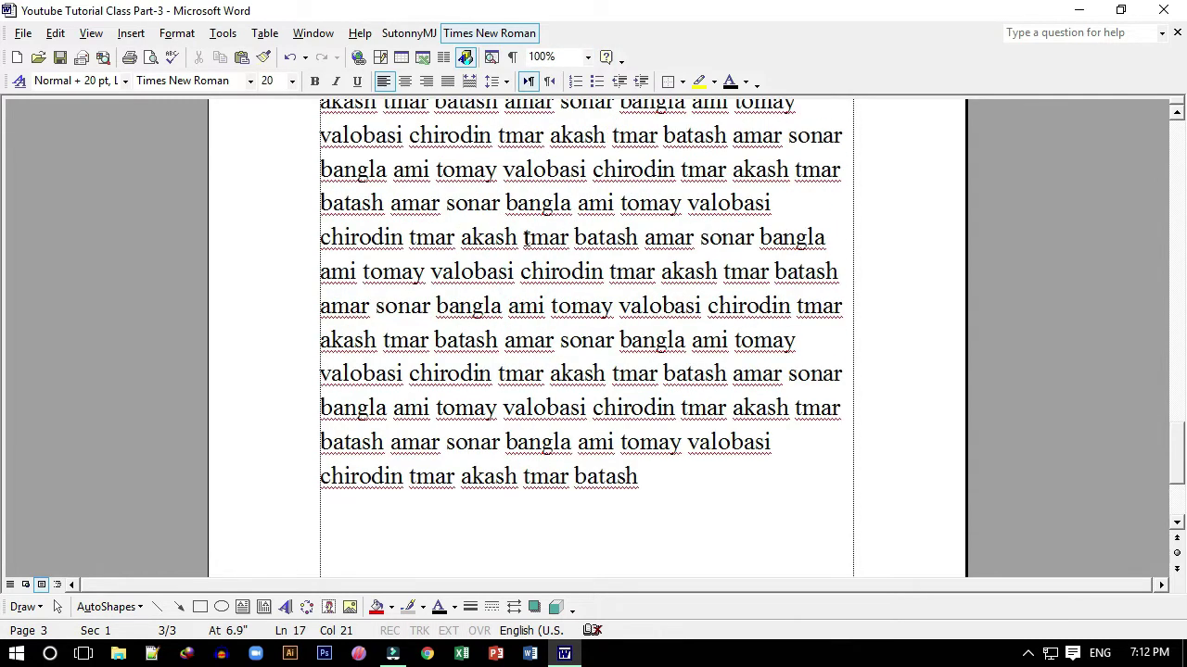
{"action": "scroll", "coordinate": [527, 239], "scroll_direction": "up", "scroll_amount": 1}
{"action": "mouse_move", "coordinate": [311, 243]}
{"action": "left_mouse_down"}
{"action": "mouse_move", "coordinate": [681, 495]}
{"action": "mouse_move", "coordinate": [639, 453]}
{"action": "left_mouse_up"}
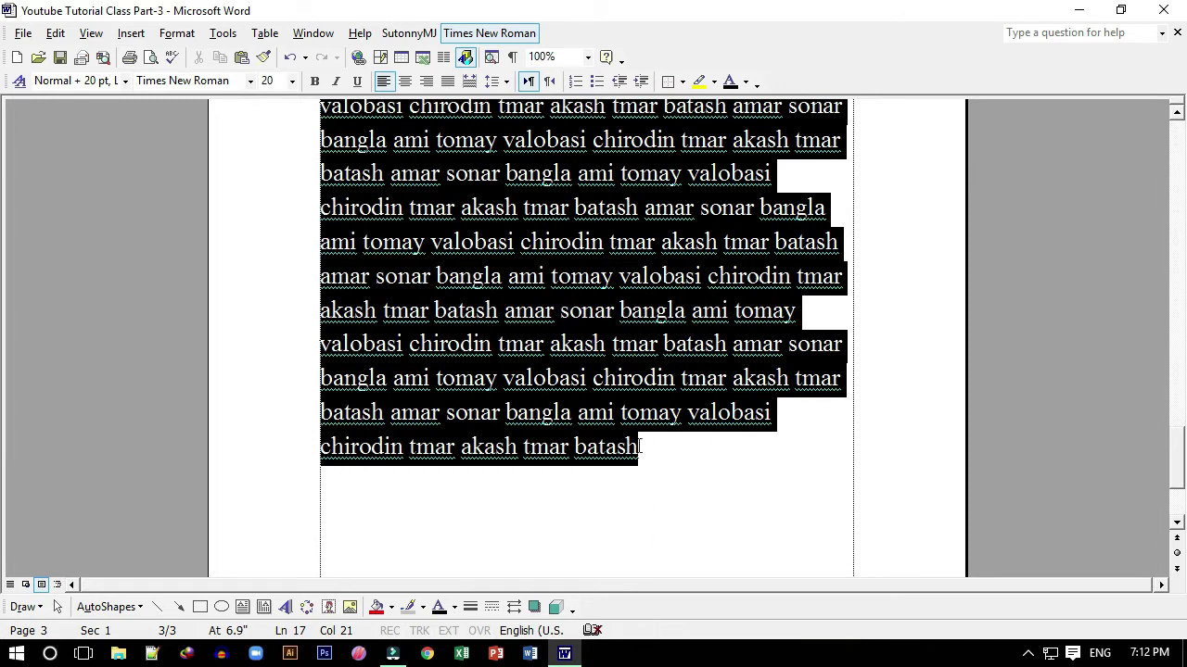
{"action": "scroll", "coordinate": [640, 452], "scroll_direction": "up", "scroll_amount": 5}
{"action": "scroll", "coordinate": [429, 313], "scroll_direction": "down", "scroll_amount": 2}
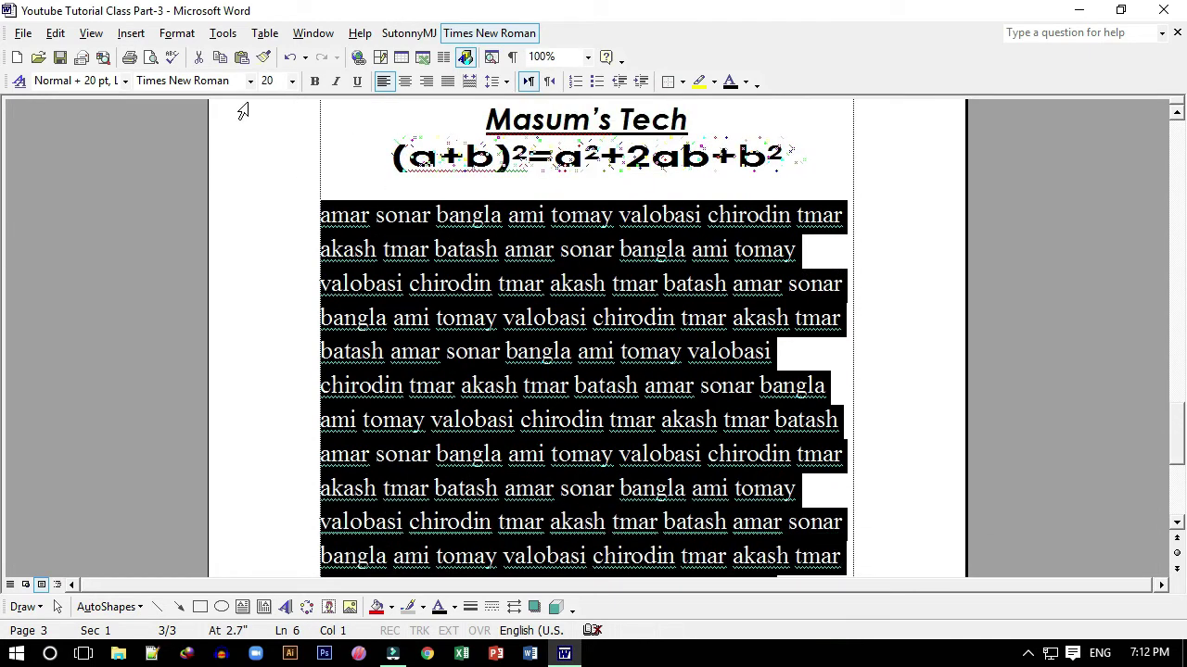
Set the paragraph's line spacing to Single in the Paragraph dialog.
{"action": "left_click", "coordinate": [179, 34]}
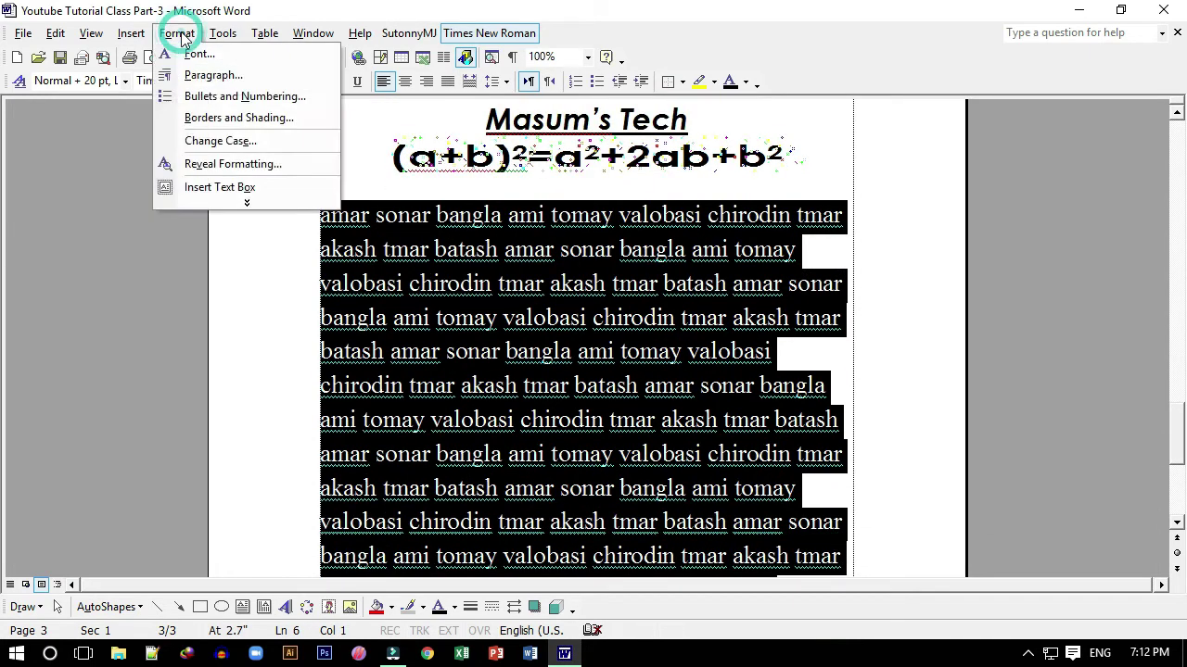
{"action": "left_click", "coordinate": [200, 75]}
{"action": "left_click", "coordinate": [776, 363]}
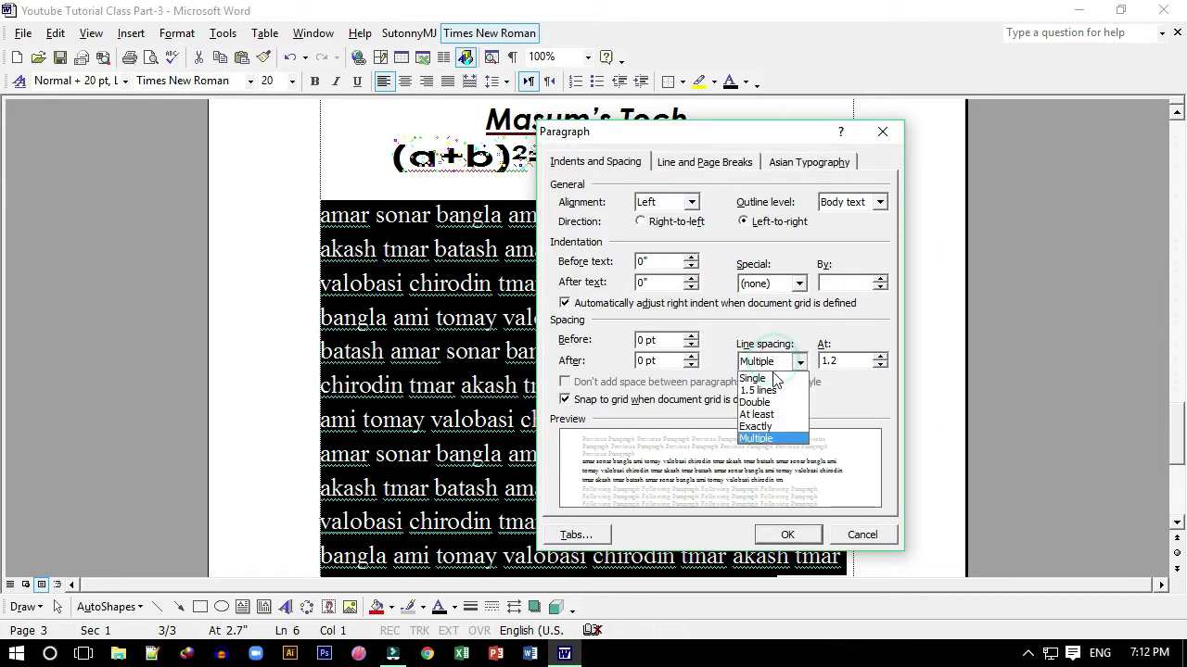
{"action": "left_click", "coordinate": [758, 375]}
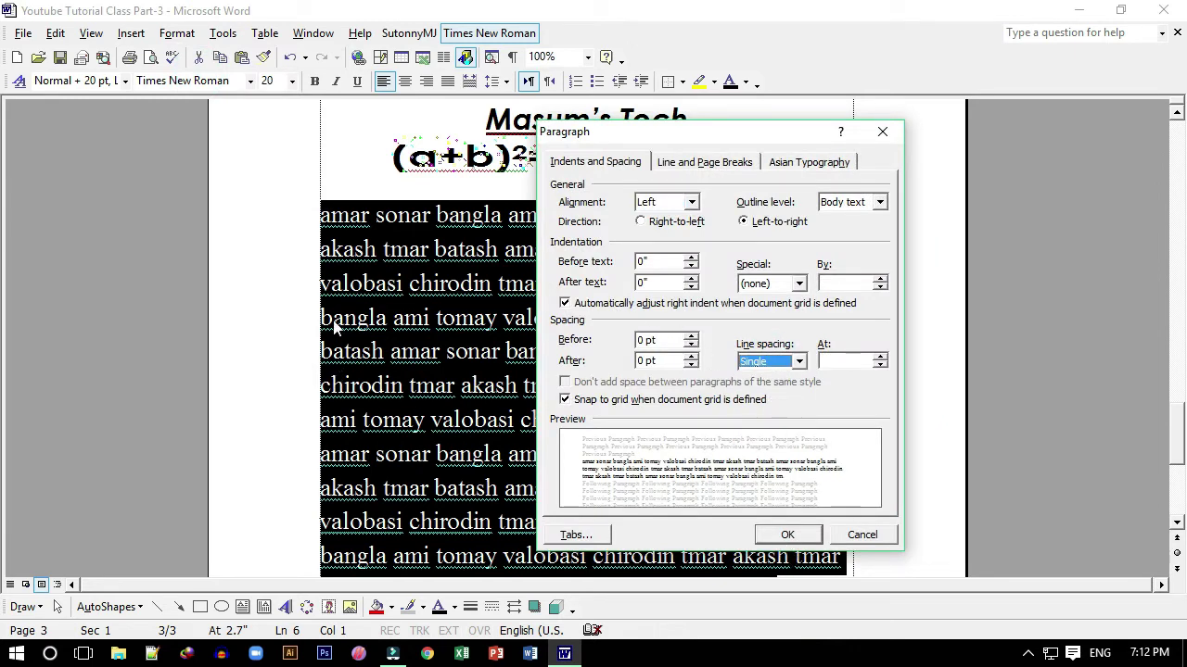
{"action": "left_click", "coordinate": [784, 536]}
{"action": "left_click", "coordinate": [425, 303]}
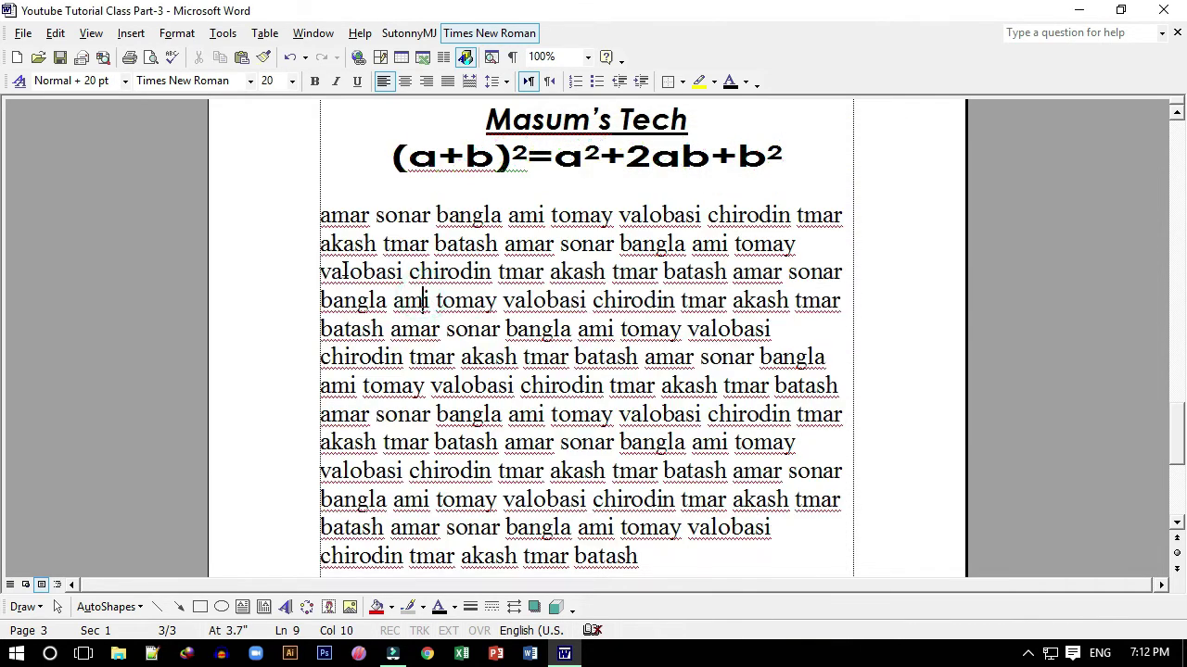
Undo and redo the single spacing change, then reselect the paragraph.
{"action": "left_click", "coordinate": [289, 56]}
{"action": "left_click", "coordinate": [436, 270]}
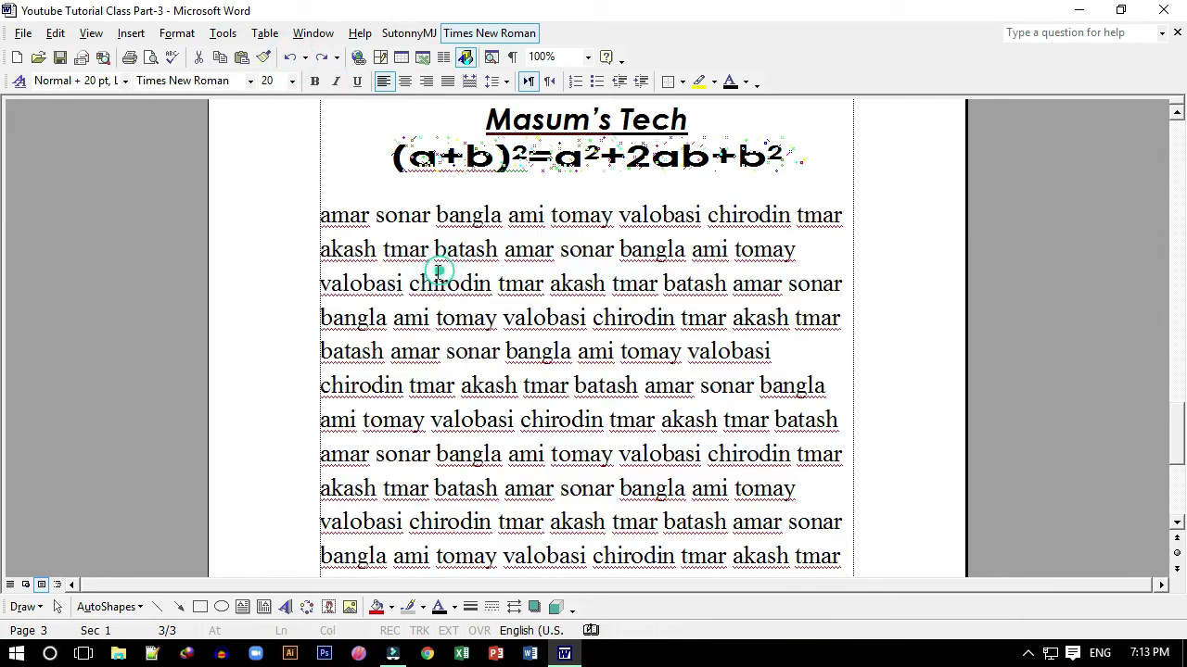
{"action": "scroll", "coordinate": [372, 406], "scroll_direction": "down", "scroll_amount": 1}
{"action": "scroll", "coordinate": [373, 400], "scroll_direction": "down", "scroll_amount": 1}
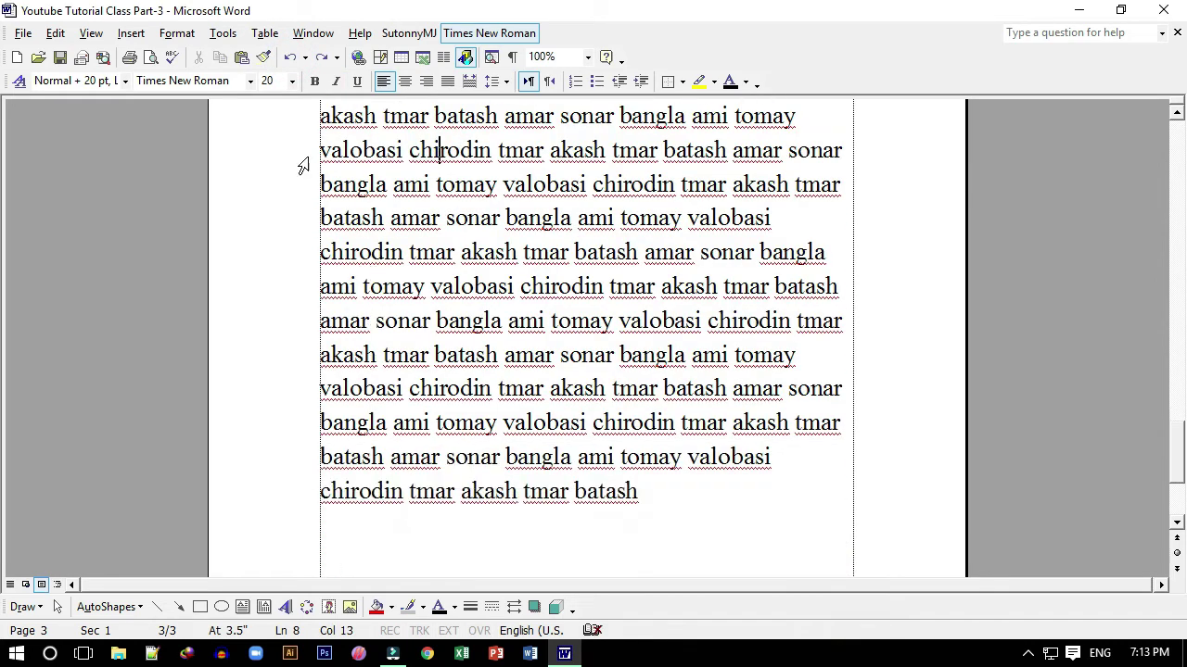
{"action": "left_click", "coordinate": [321, 57]}
{"action": "scroll", "coordinate": [432, 351], "scroll_direction": "up", "scroll_amount": 3}
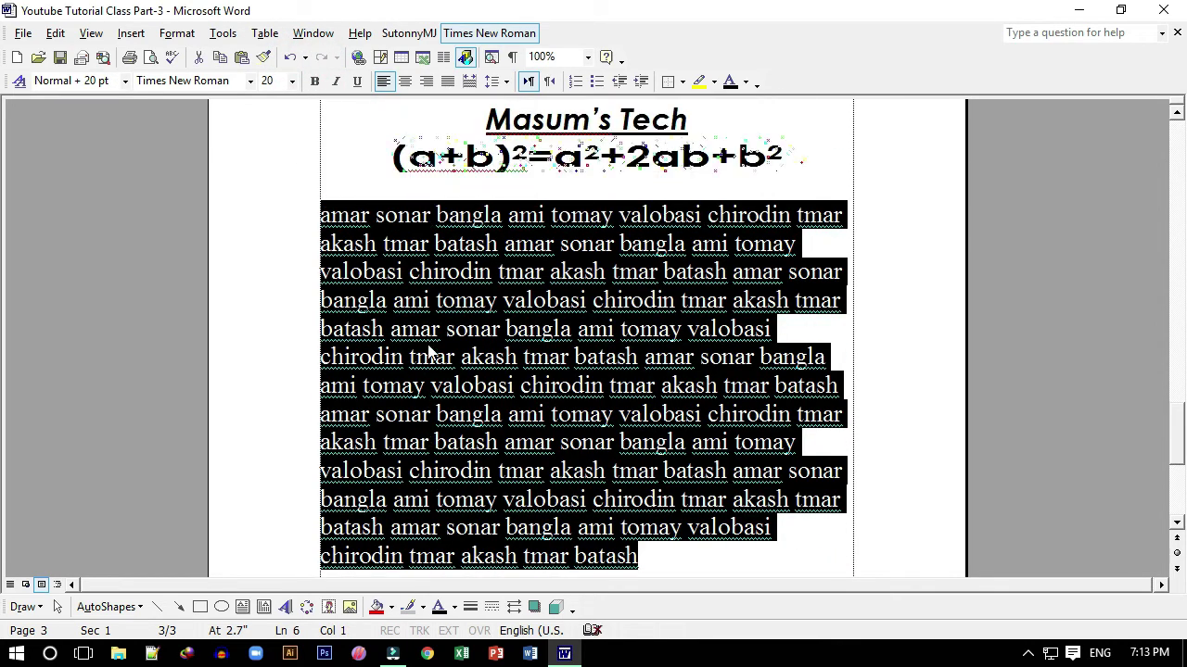
{"action": "left_click", "coordinate": [348, 271]}
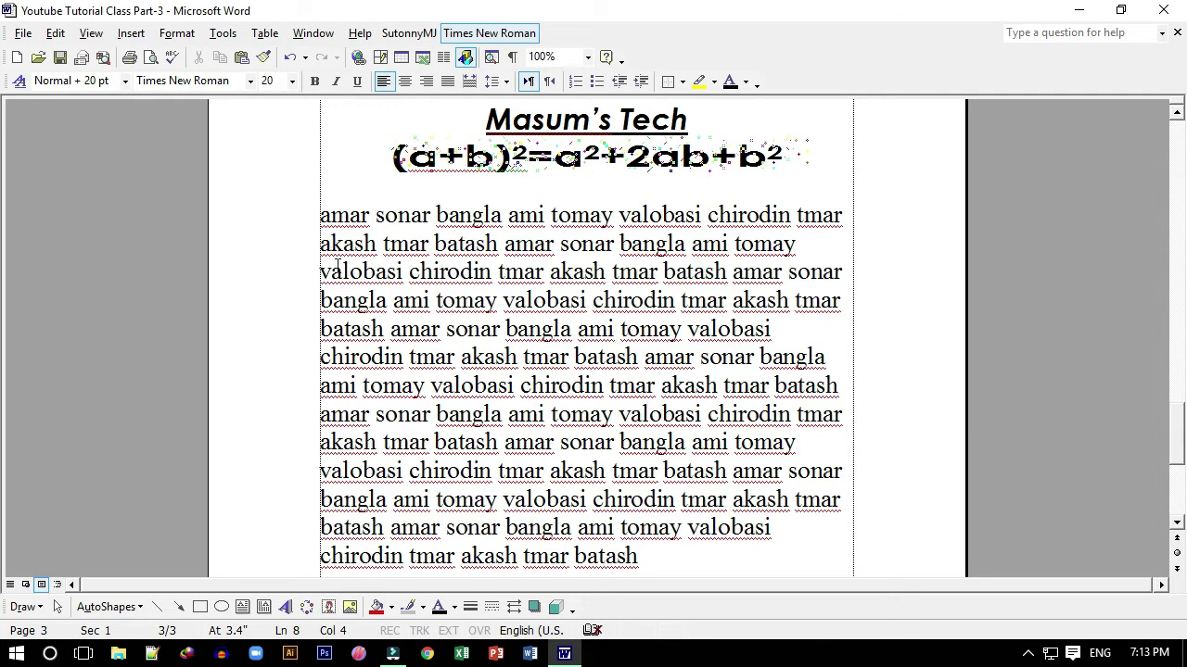
{"action": "mouse_move", "coordinate": [318, 204]}
{"action": "left_mouse_down"}
{"action": "mouse_move", "coordinate": [678, 541]}
{"action": "mouse_move", "coordinate": [677, 555]}
{"action": "left_mouse_up"}
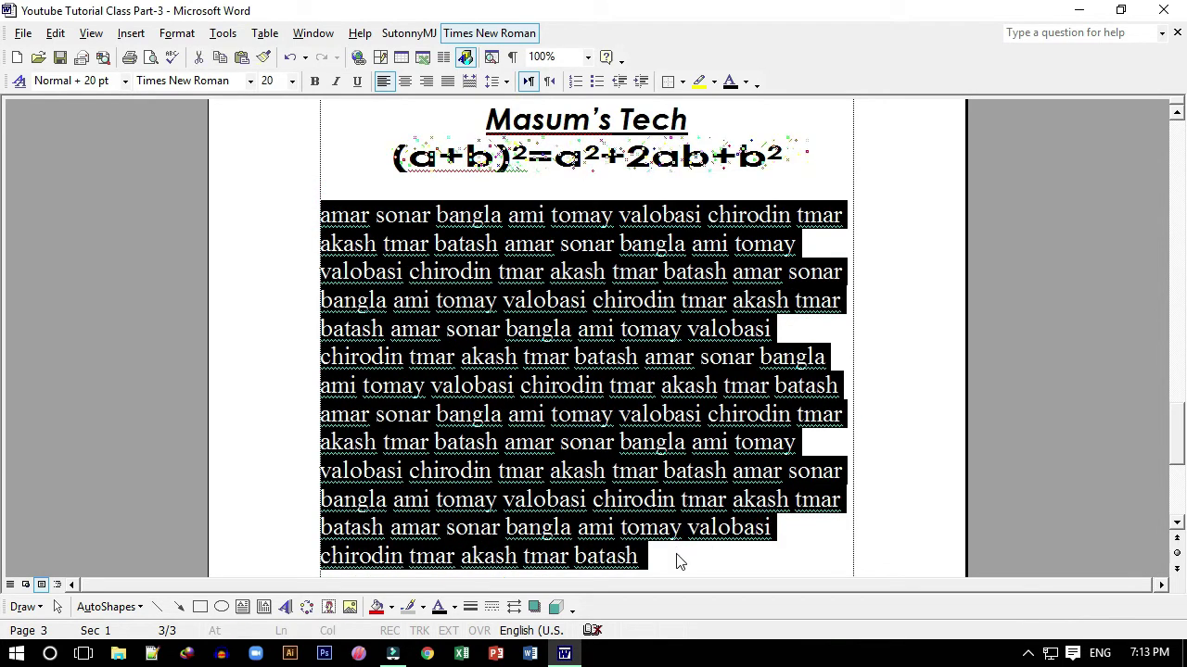
Justify the body paragraph and set it to 1.5 line spacing from the toolbar.
{"action": "key", "text": "ctrl+j"}
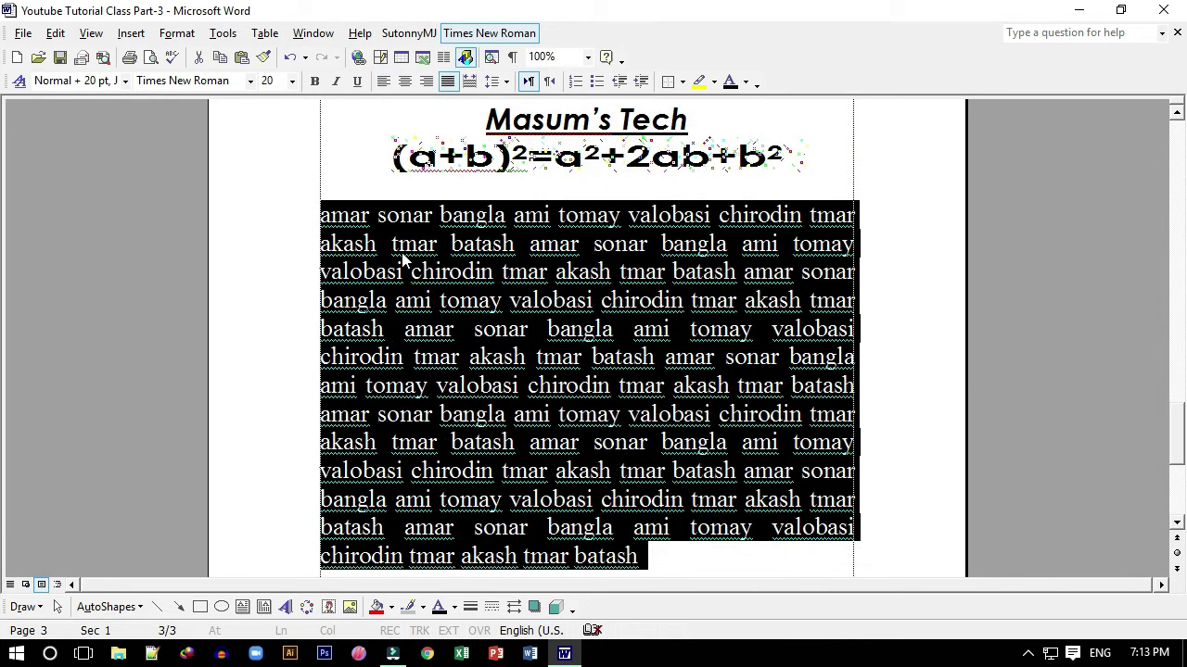
{"action": "left_click_drag", "start_coordinate": [320, 215], "coordinate": [642, 555]}
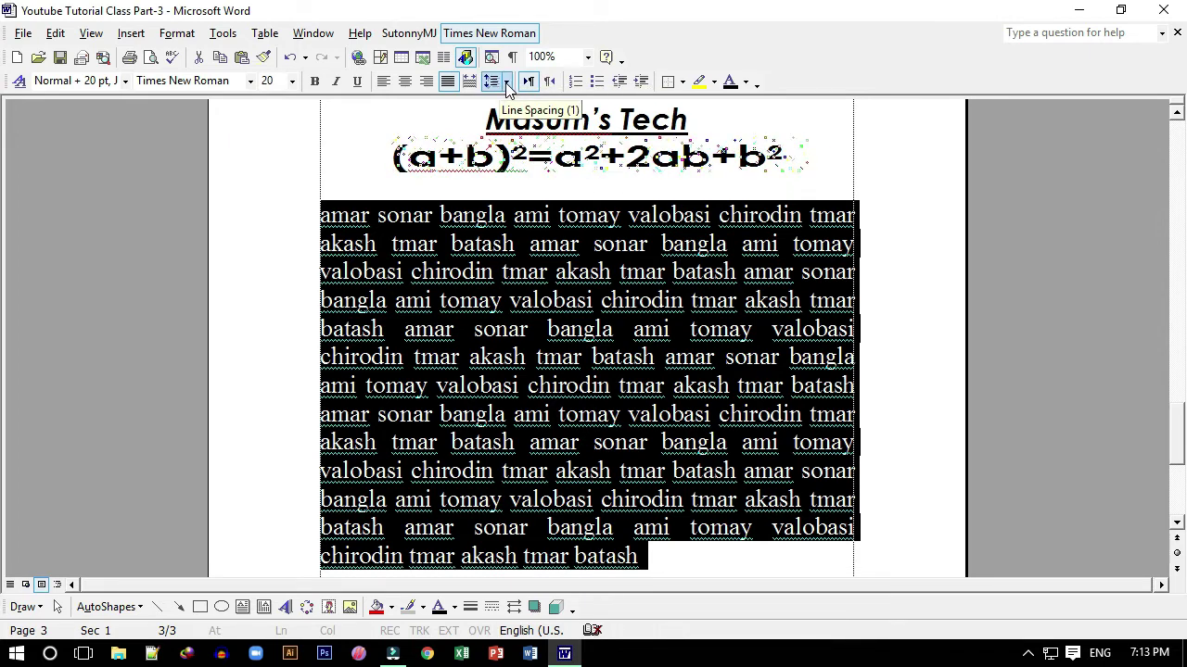
{"action": "left_click", "coordinate": [508, 82]}
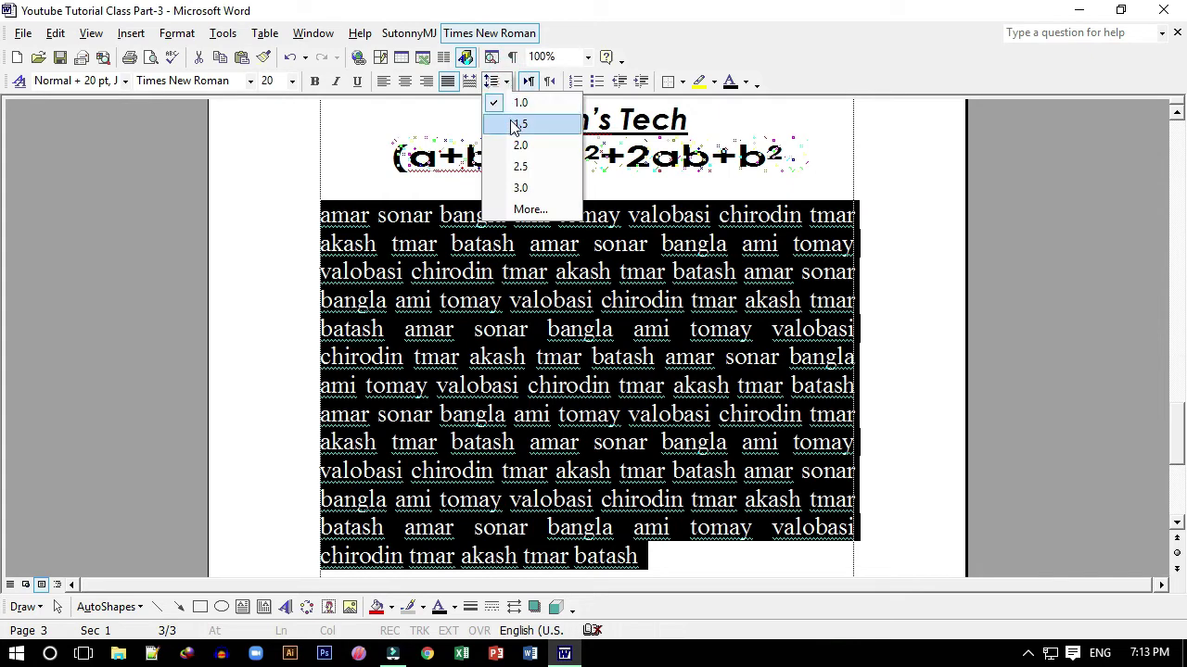
{"action": "left_click", "coordinate": [515, 123]}
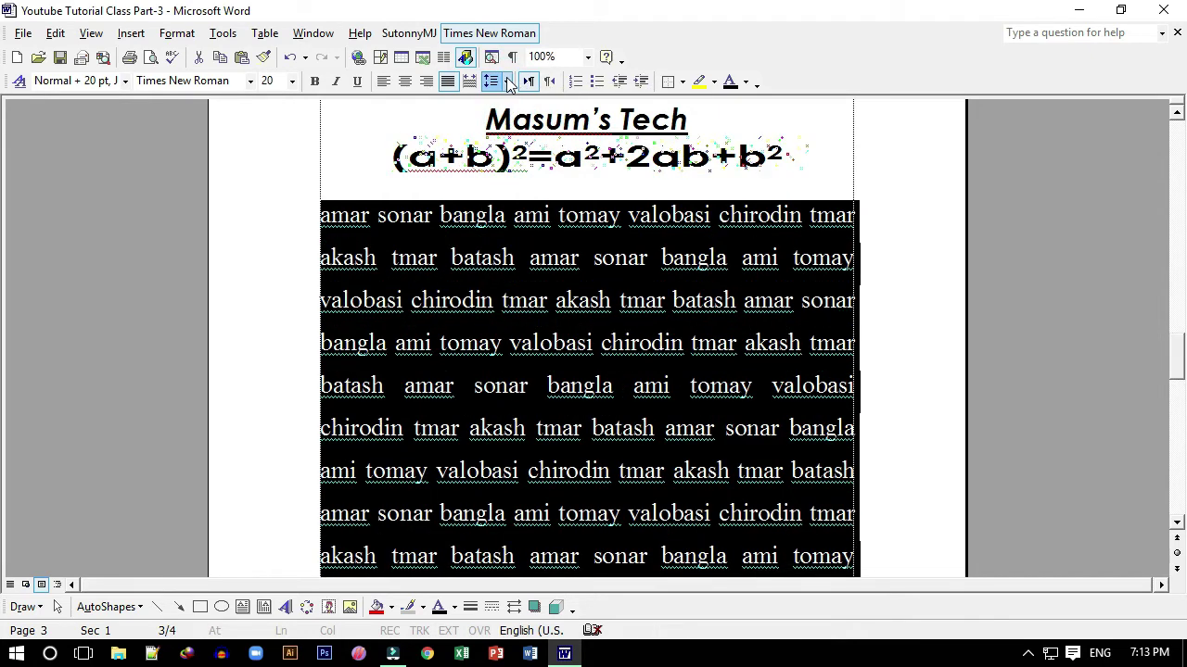
Open the full Paragraph spacing settings and cancel without changes.
{"action": "left_click", "coordinate": [506, 81]}
{"action": "left_click", "coordinate": [542, 212]}
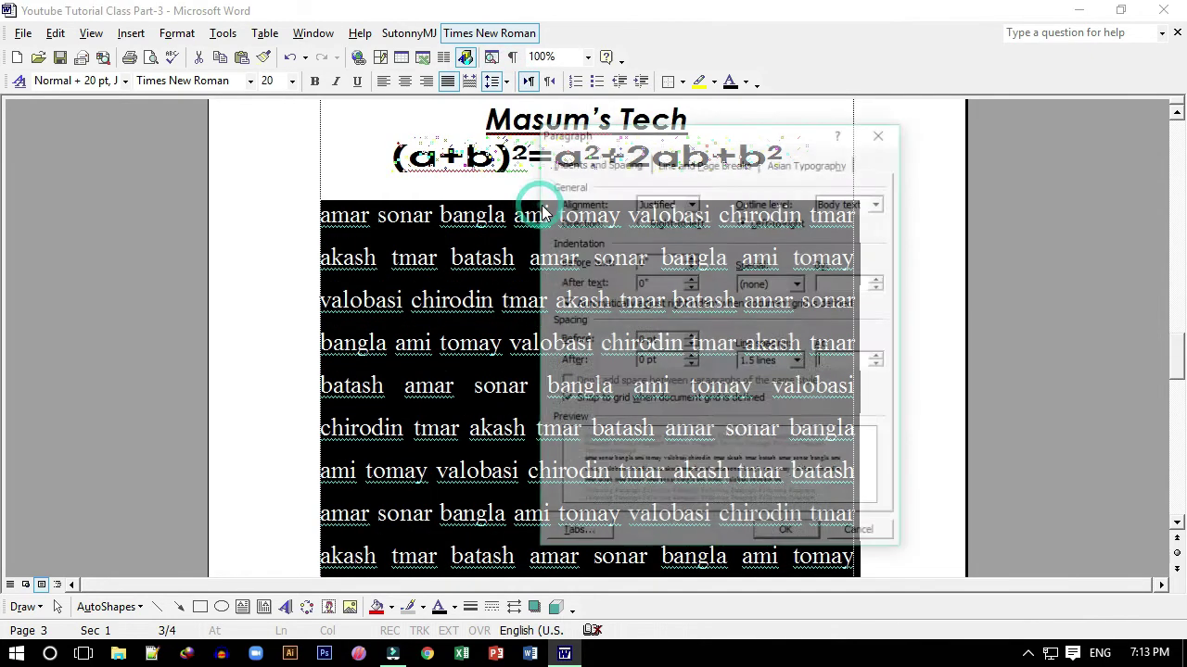
{"action": "left_click", "coordinate": [794, 362]}
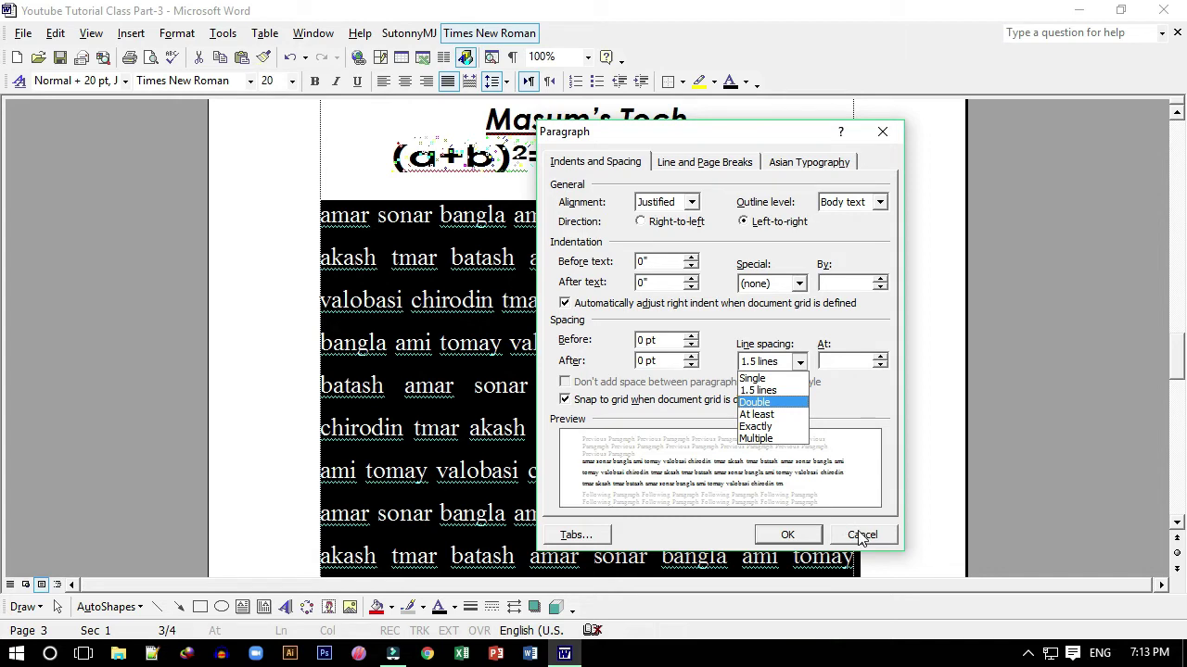
{"action": "left_click", "coordinate": [860, 537]}
{"action": "left_click", "coordinate": [860, 536]}
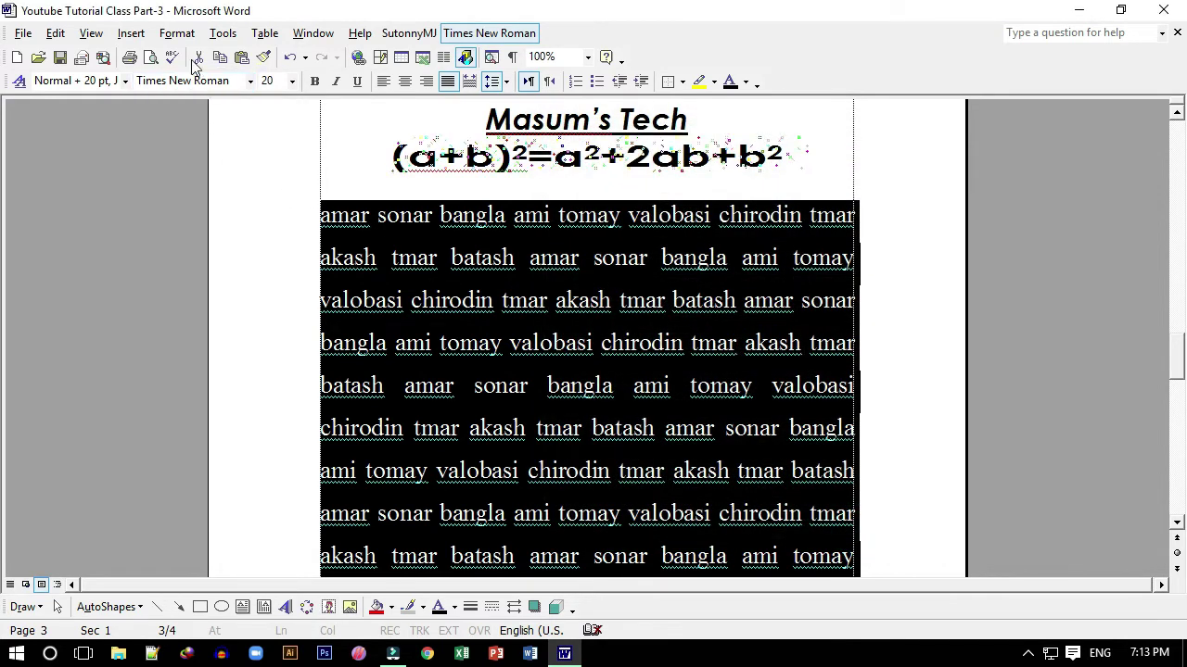
Scroll past page 3's text and place the cursor at the top of blank page 4.
{"action": "left_click", "coordinate": [176, 33]}
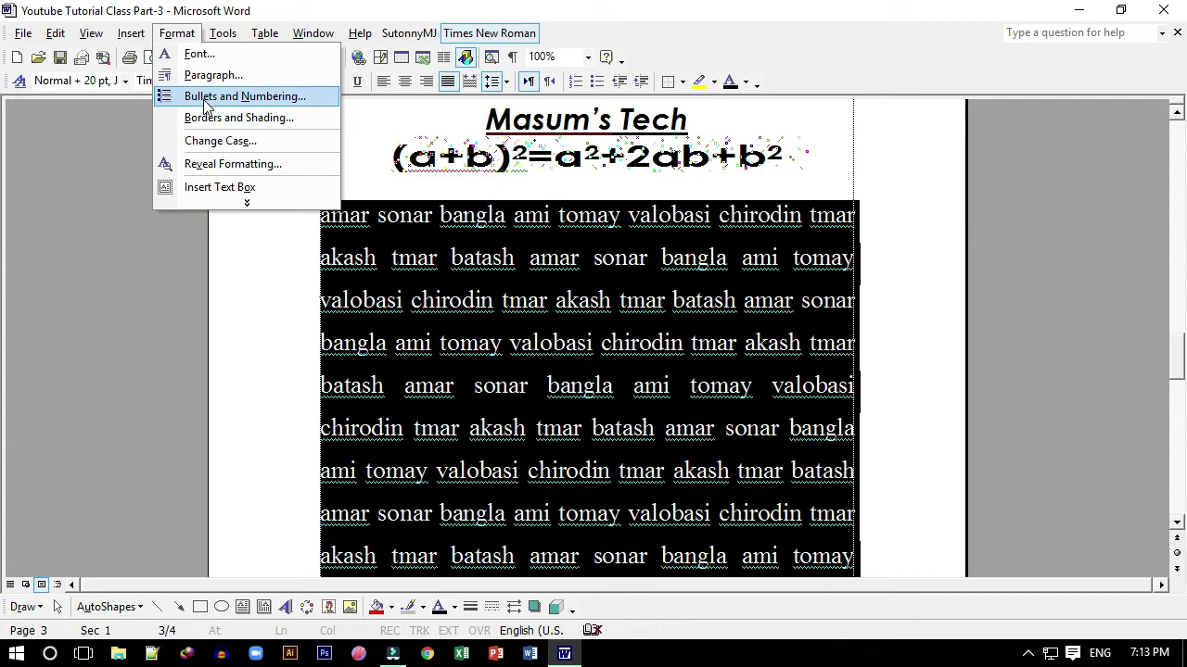
{"action": "left_click", "coordinate": [437, 291]}
{"action": "scroll", "coordinate": [440, 296], "scroll_direction": "down", "scroll_amount": 2}
{"action": "scroll", "coordinate": [444, 304], "scroll_direction": "down", "scroll_amount": 2}
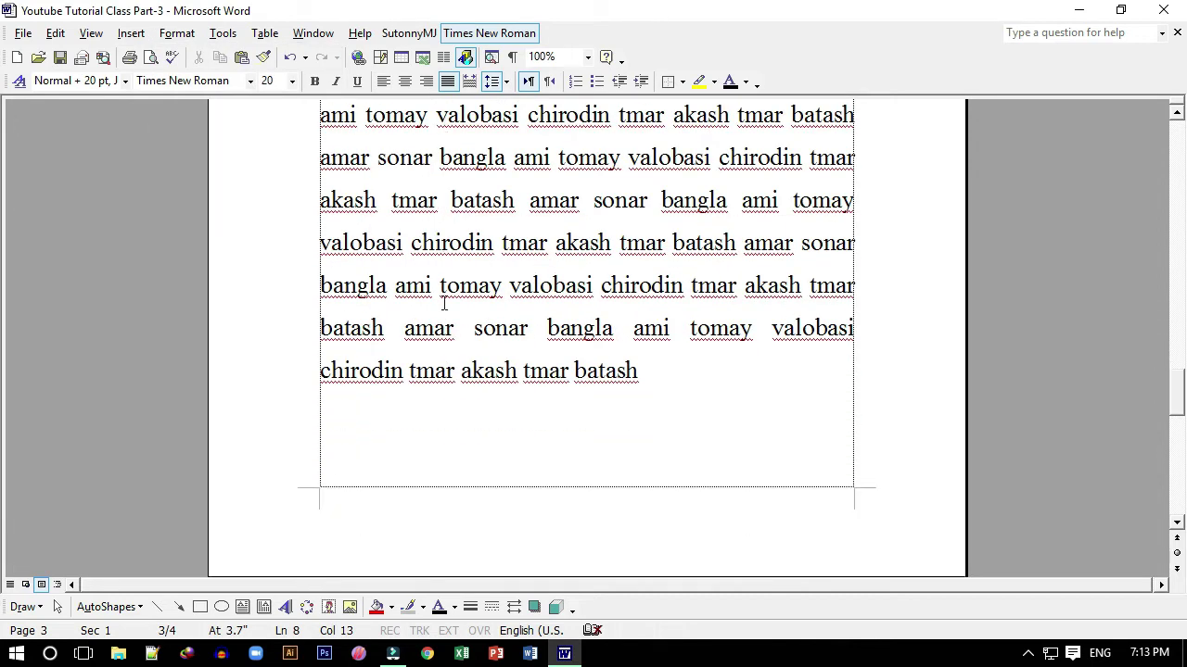
{"action": "scroll", "coordinate": [444, 304], "scroll_direction": "down", "scroll_amount": 3}
{"action": "scroll", "coordinate": [399, 355], "scroll_direction": "down", "scroll_amount": 5}
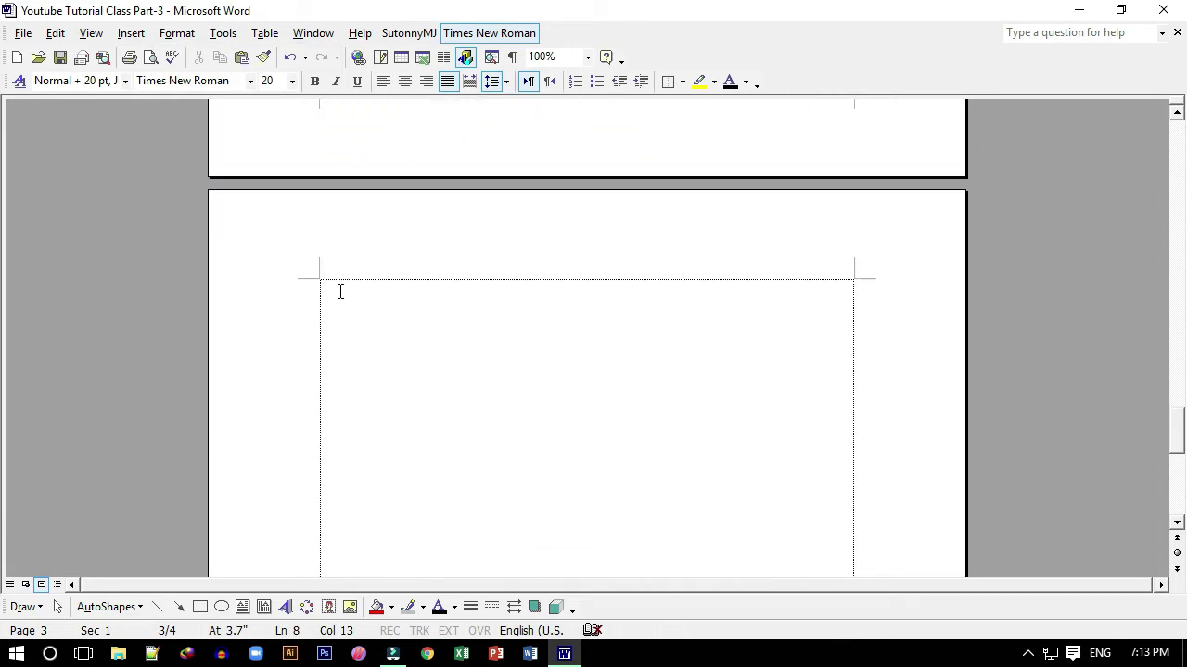
{"action": "left_click", "coordinate": [340, 292]}
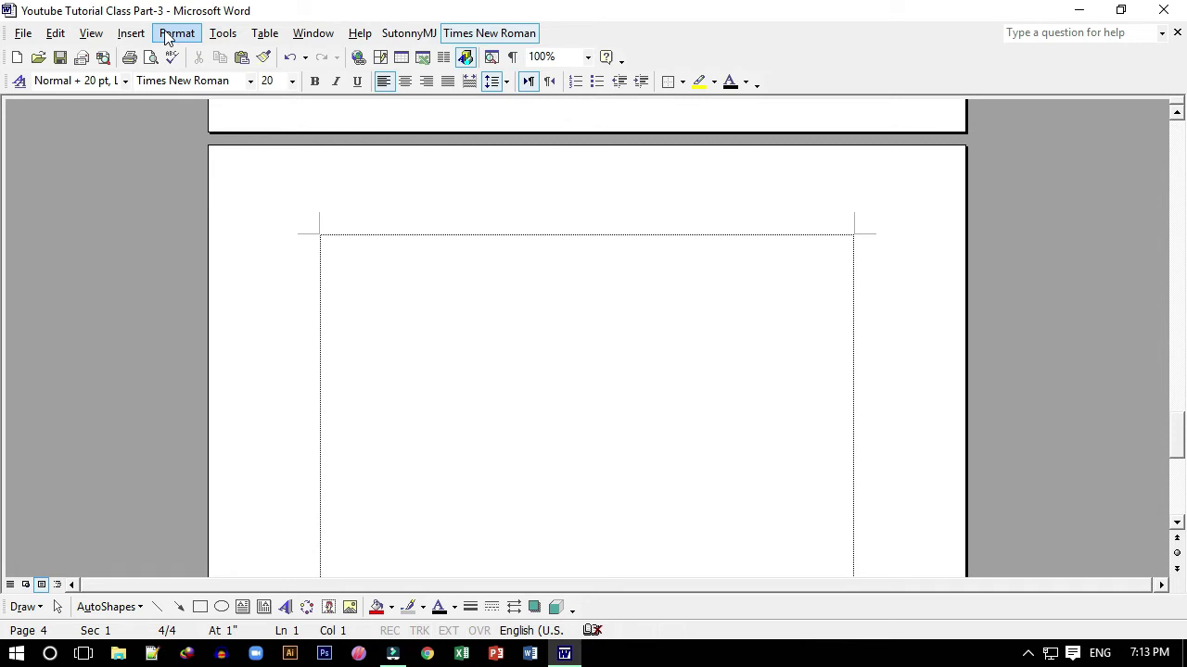
{"action": "left_click", "coordinate": [338, 260]}
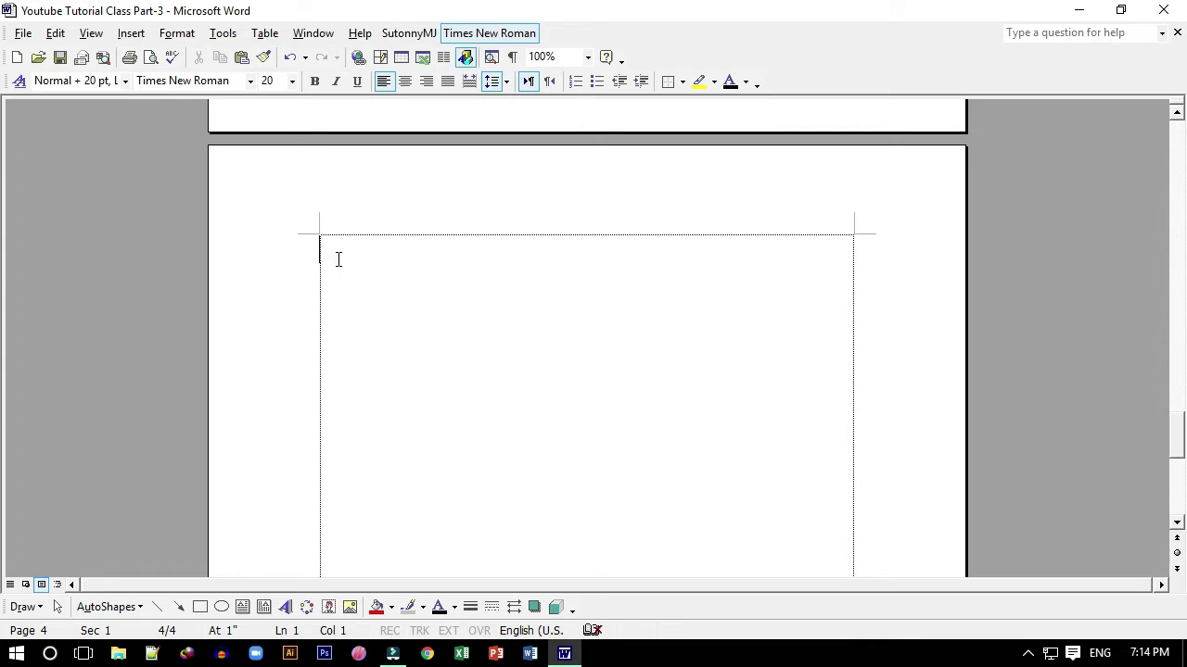
Type the heading 'Ask and Answer the questions.' with some practice list lines, then erase the practice text.
{"action": "type", "text": "Ask"}
{"action": "type", "text": " and Ans"}
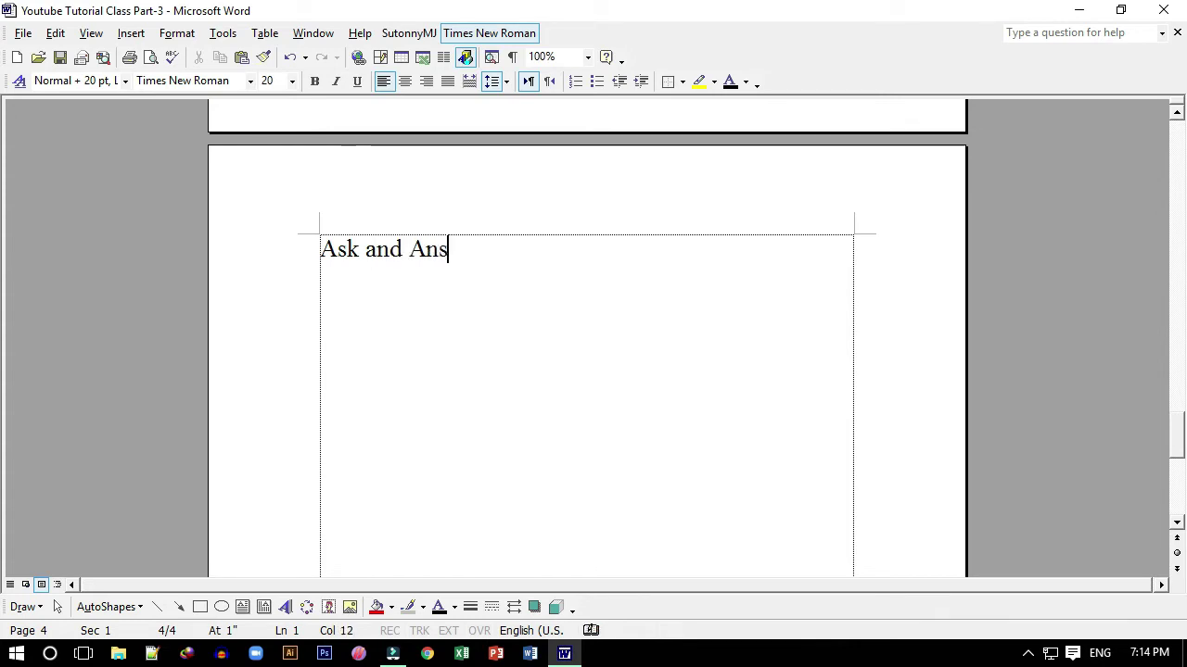
{"action": "type", "text": "wer the q"}
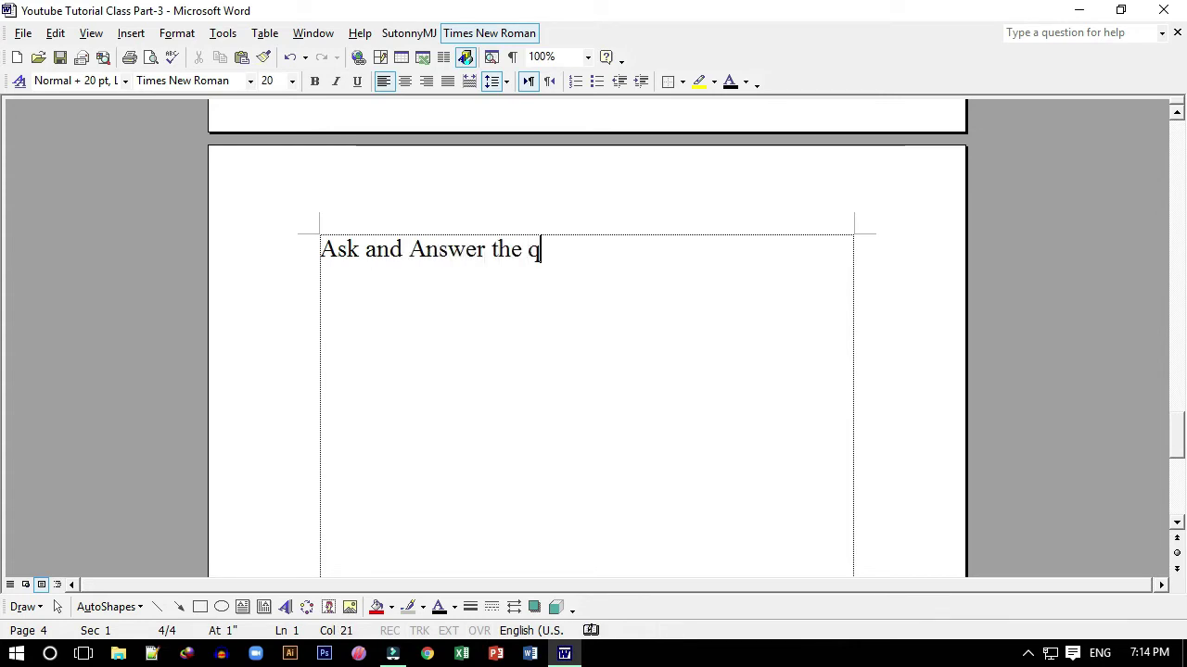
{"action": "type", "text": "uestion"}
{"action": "type", "text": "s"}
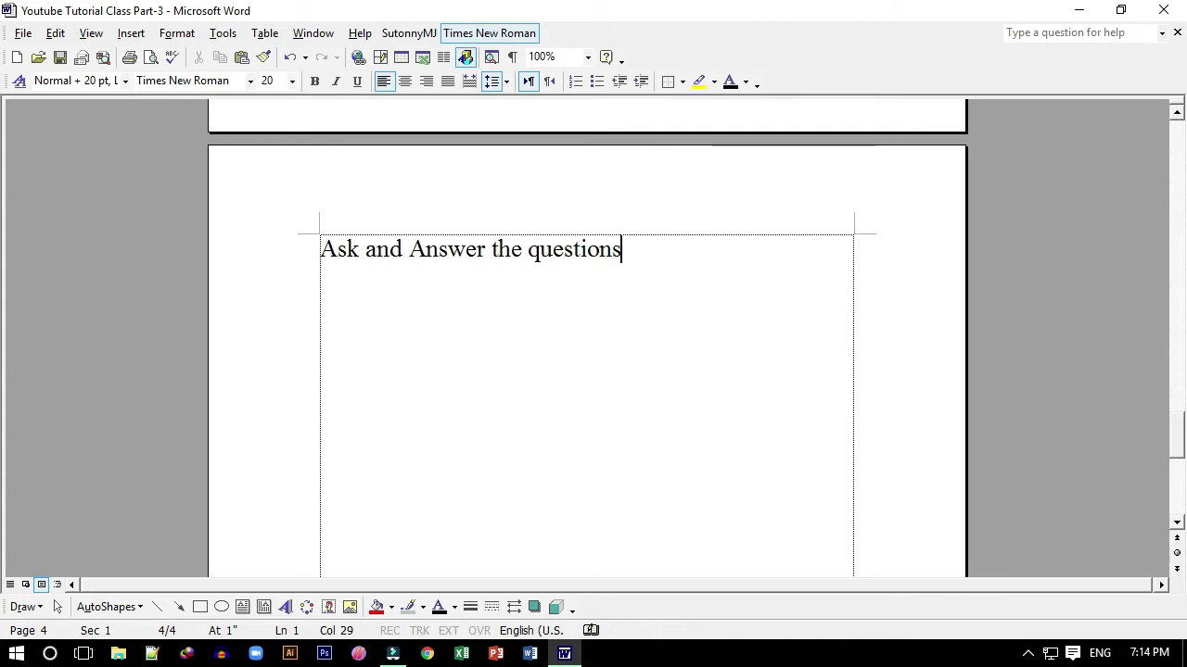
{"action": "type", "text": "."}
{"action": "type", "text": "1."}
{"action": "type", "text": "afj"}
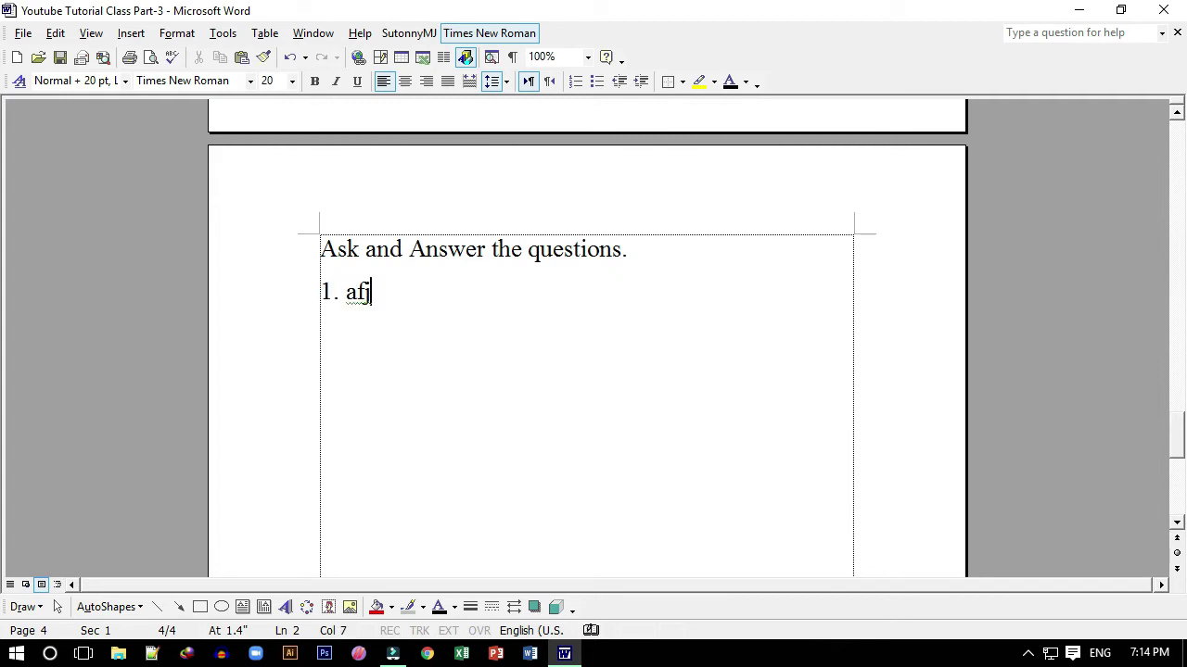
{"action": "type", "text": " jfowefjweaof"}
{"action": "key", "text": "Return"}
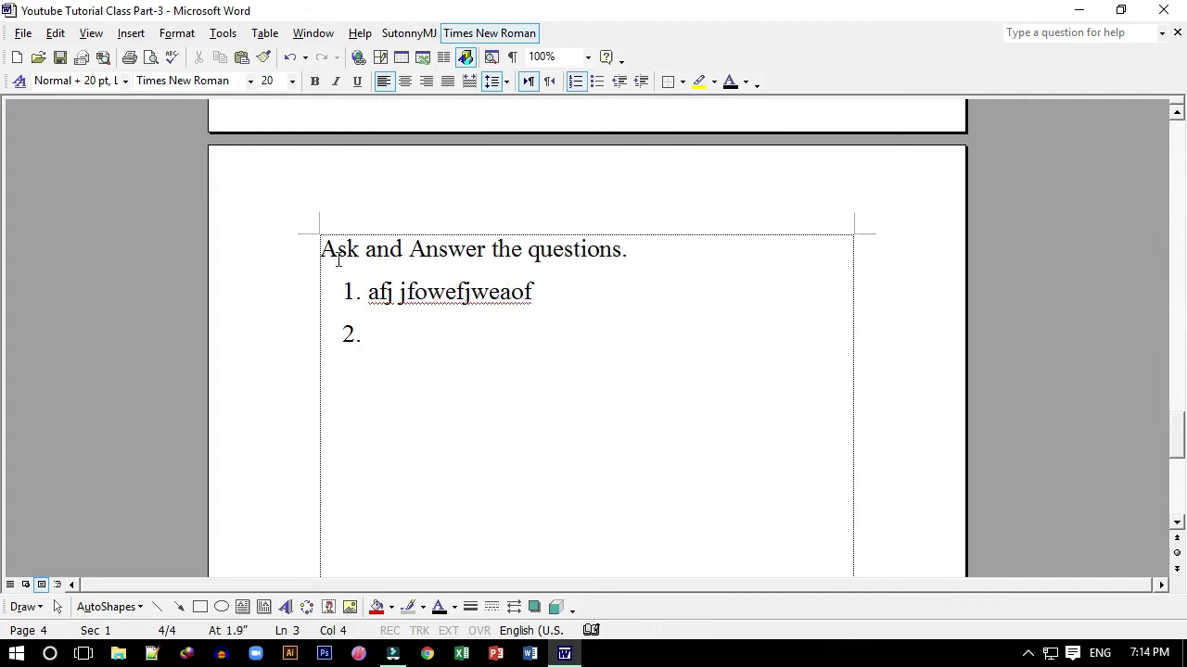
{"action": "key", "text": "ctrl+z"}
{"action": "type", "text": "2."}
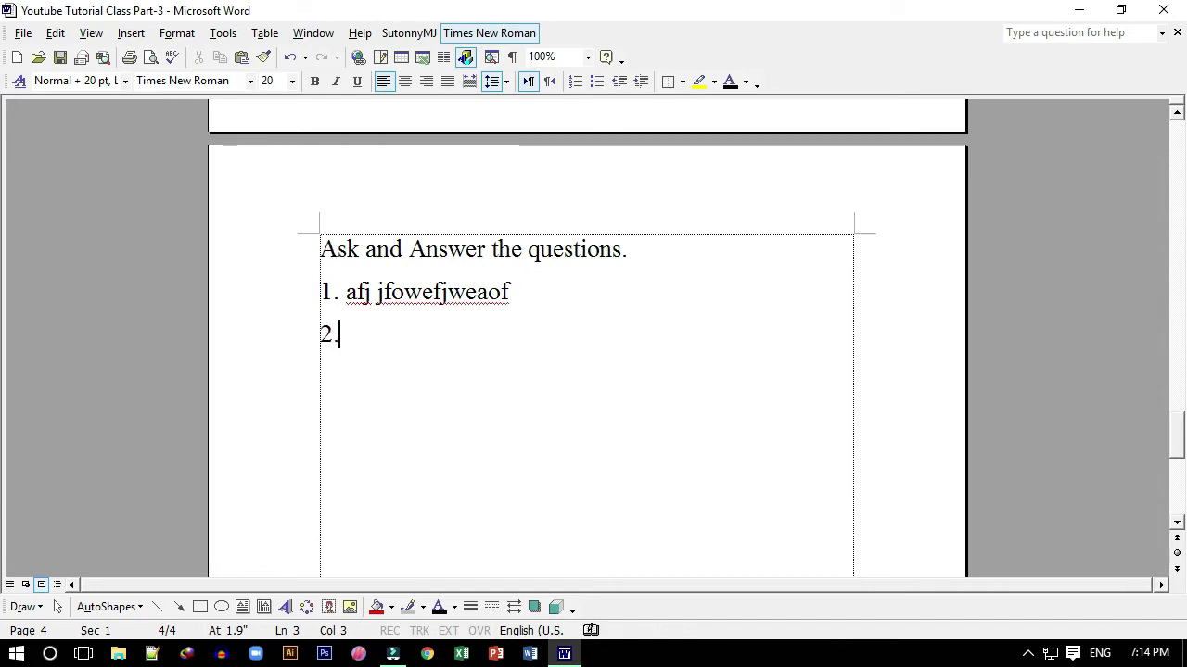
{"action": "type", "text": " jsdf jlksdjf lds"}
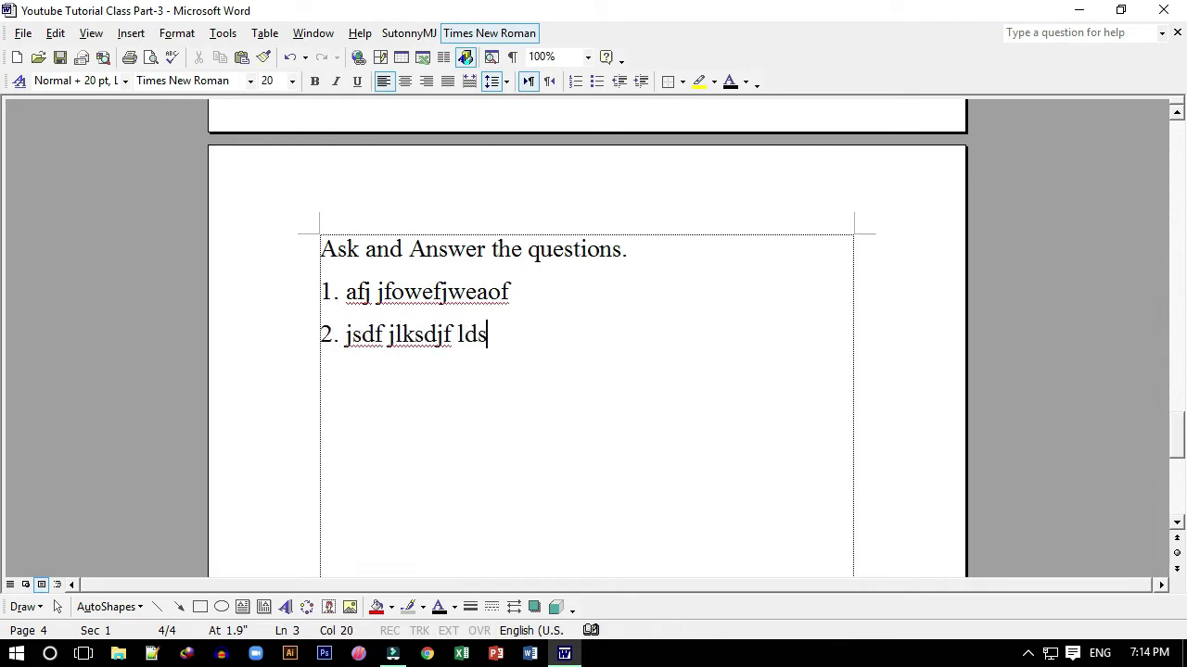
{"action": "key", "text": "Return"}
{"action": "key", "text": "Return"}
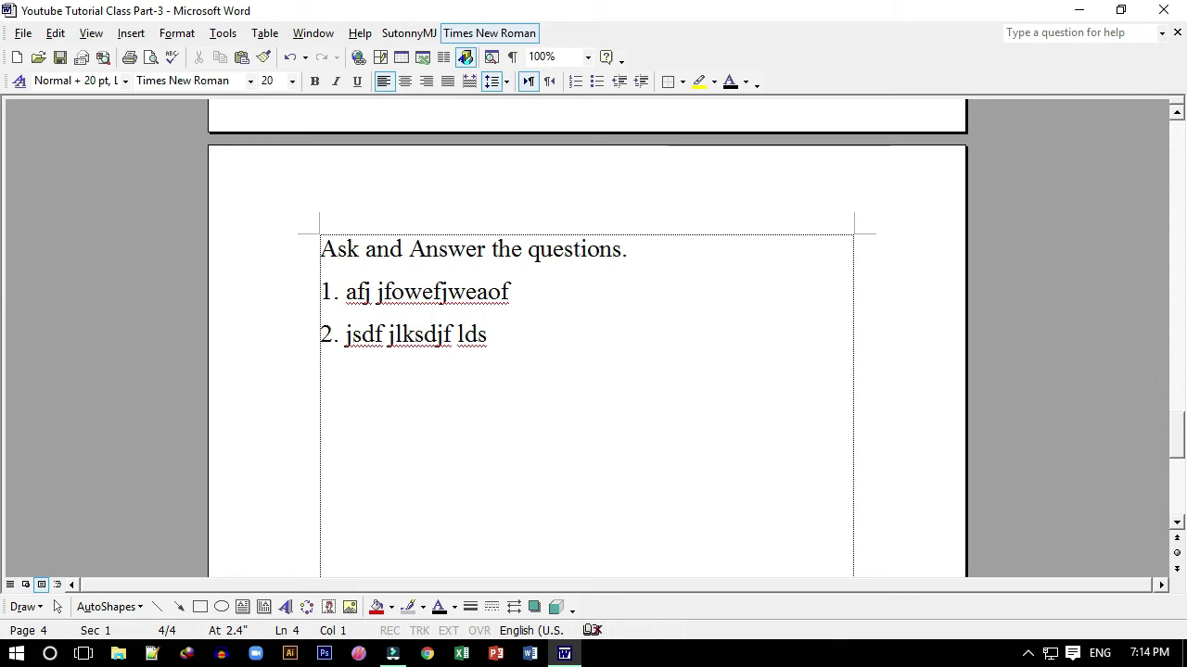
{"action": "key", "text": "BackSpace"}
{"action": "key", "text": "BackSpace"}
{"action": "key", "text": "BackSpace"}
{"action": "key", "text": "BackSpace"}
{"action": "key", "text": "BackSpace"}
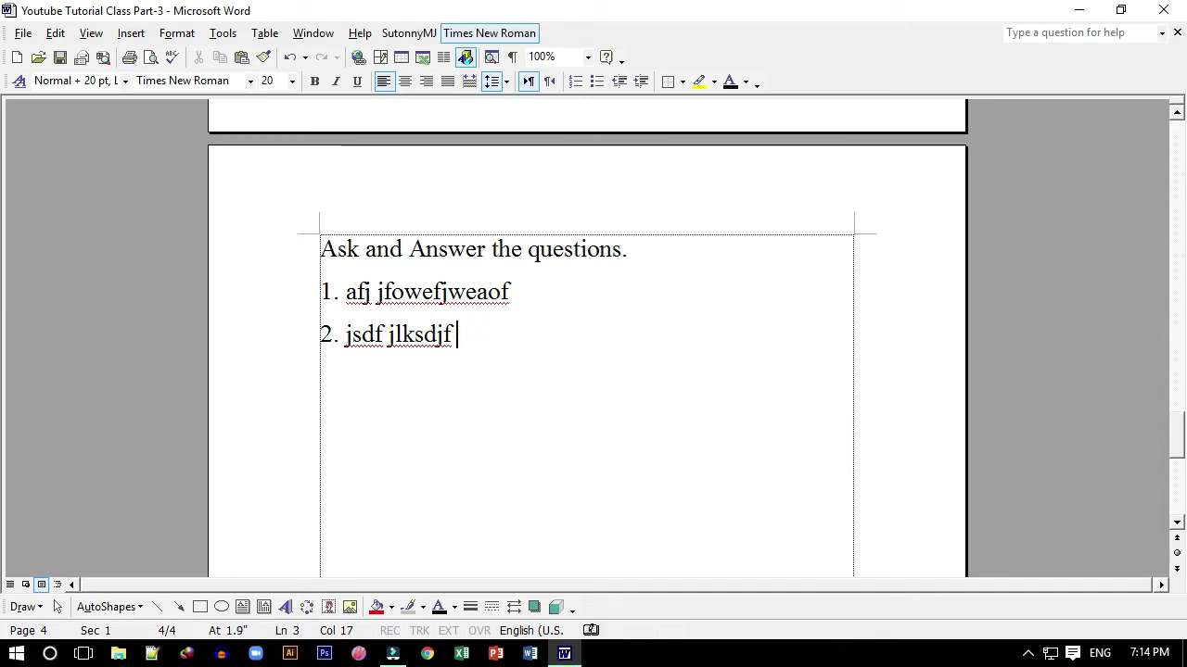
{"action": "key", "text": "BackSpace"}
{"action": "key", "text": "BackSpace"}
{"action": "key", "text": "BackSpace"}
{"action": "key", "text": "BackSpace"}
{"action": "key", "text": "BackSpace"}
{"action": "key", "text": "BackSpace"}
{"action": "key", "text": "BackSpace"}
{"action": "key", "text": "BackSpace"}
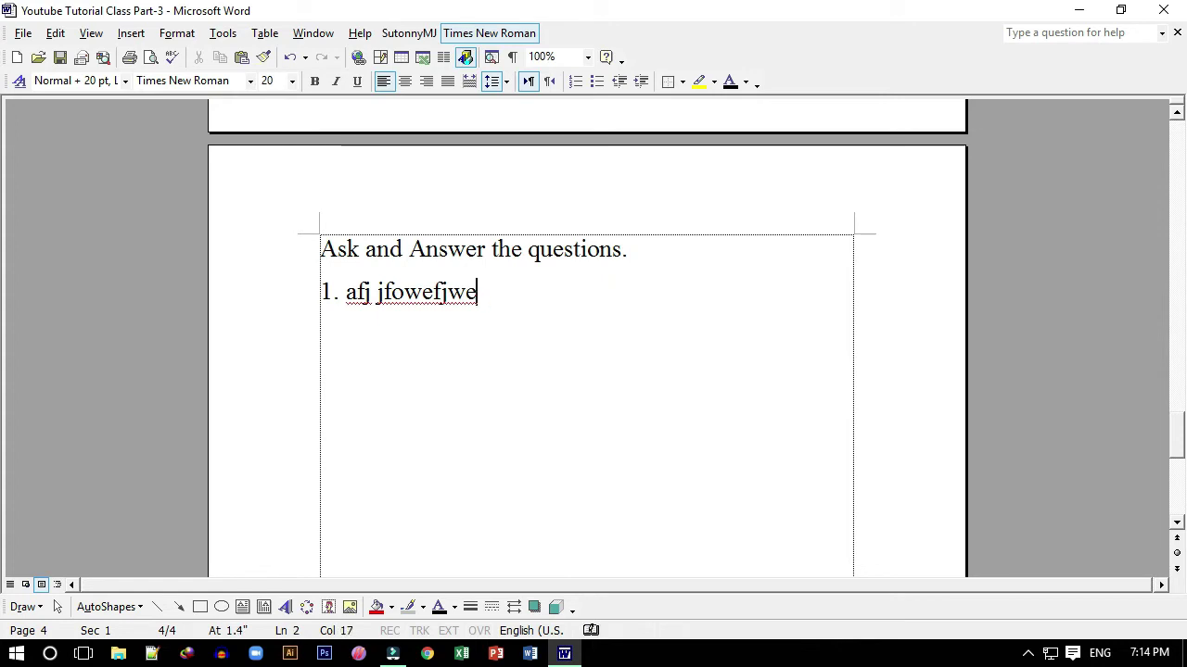
{"action": "key", "text": "BackSpace"}
{"action": "key", "text": "BackSpace"}
{"action": "key", "text": "BackSpace"}
{"action": "key", "text": "BackSpace"}
{"action": "key", "text": "BackSpace"}
{"action": "key", "text": "BackSpace"}
{"action": "key", "text": "BackSpace"}
{"action": "key", "text": "BackSpace"}
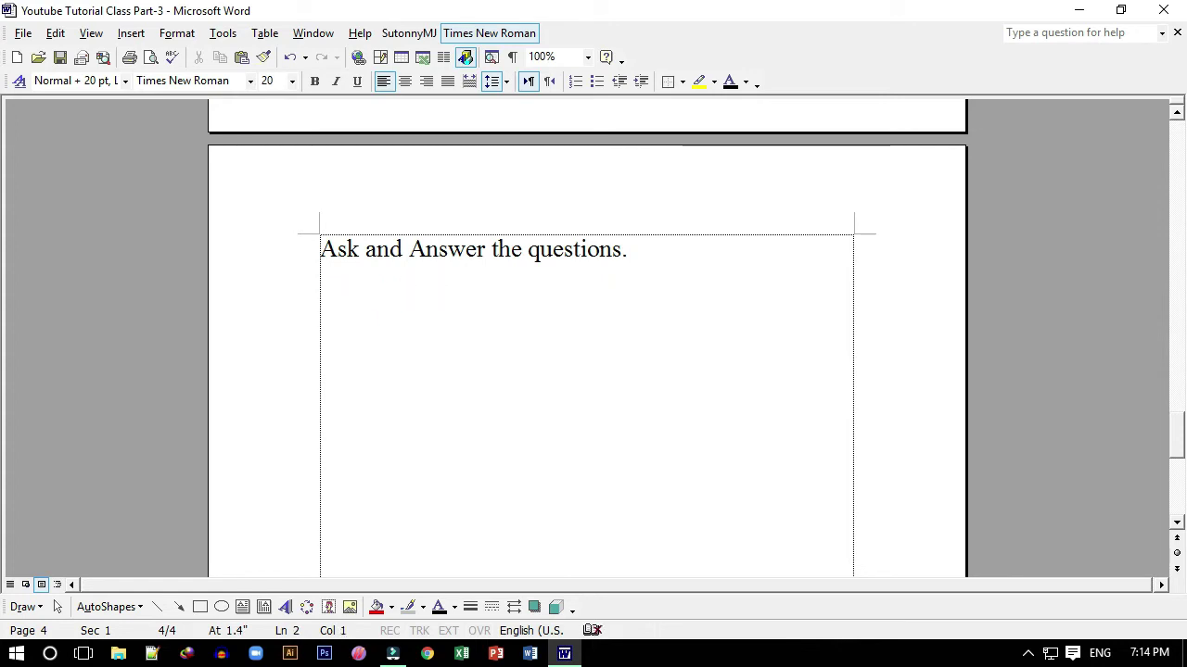
Type three questions on separate lines: 'What is your name?', 'What is your Father name?', 'What is your mother Name?'.
{"action": "type", "text": "wh"}
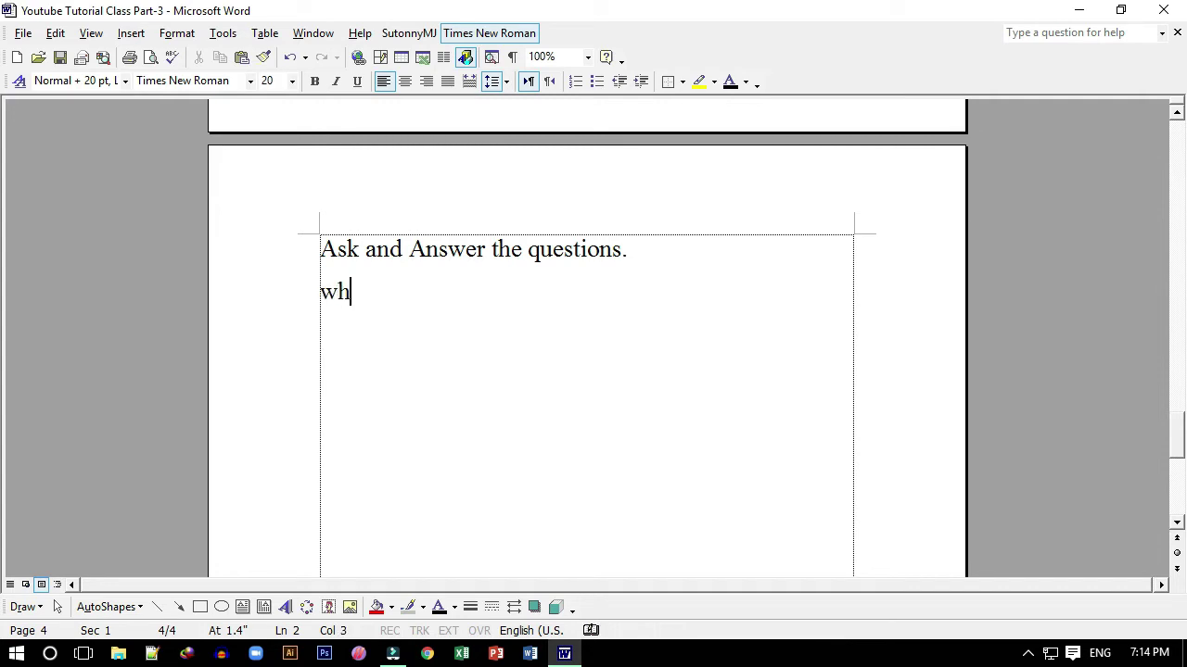
{"action": "type", "text": "at is "}
{"action": "type", "text": "your name"}
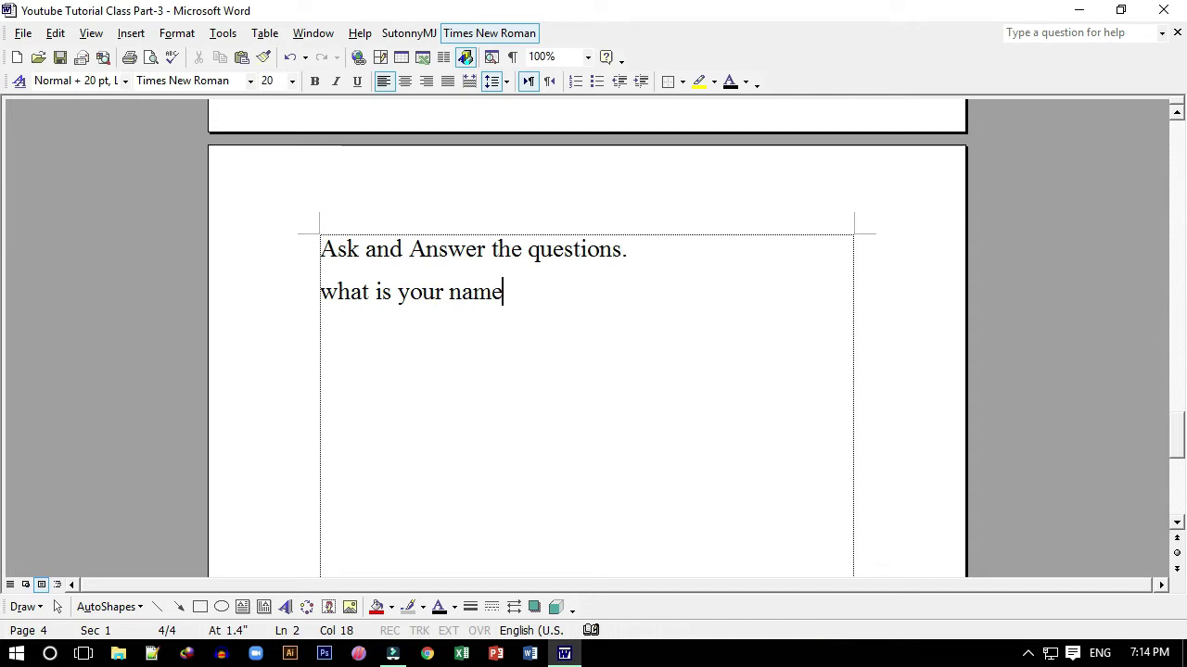
{"action": "type", "text": "?"}
{"action": "key", "text": "Return"}
{"action": "type", "text": "What is "}
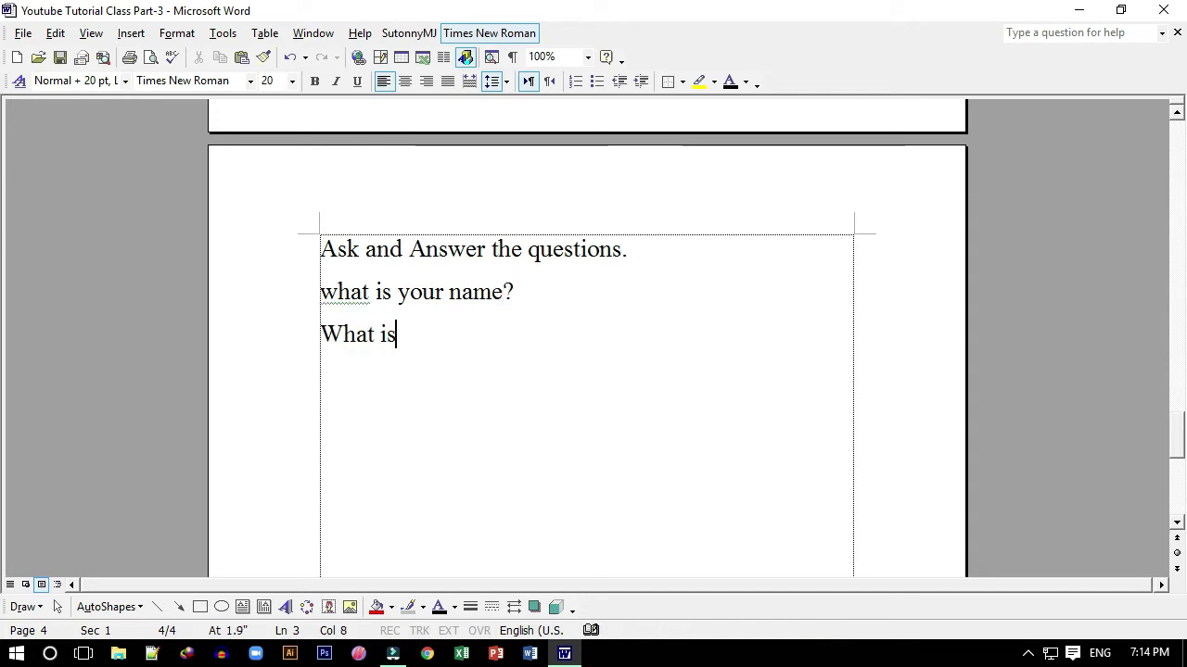
{"action": "type", "text": "your "}
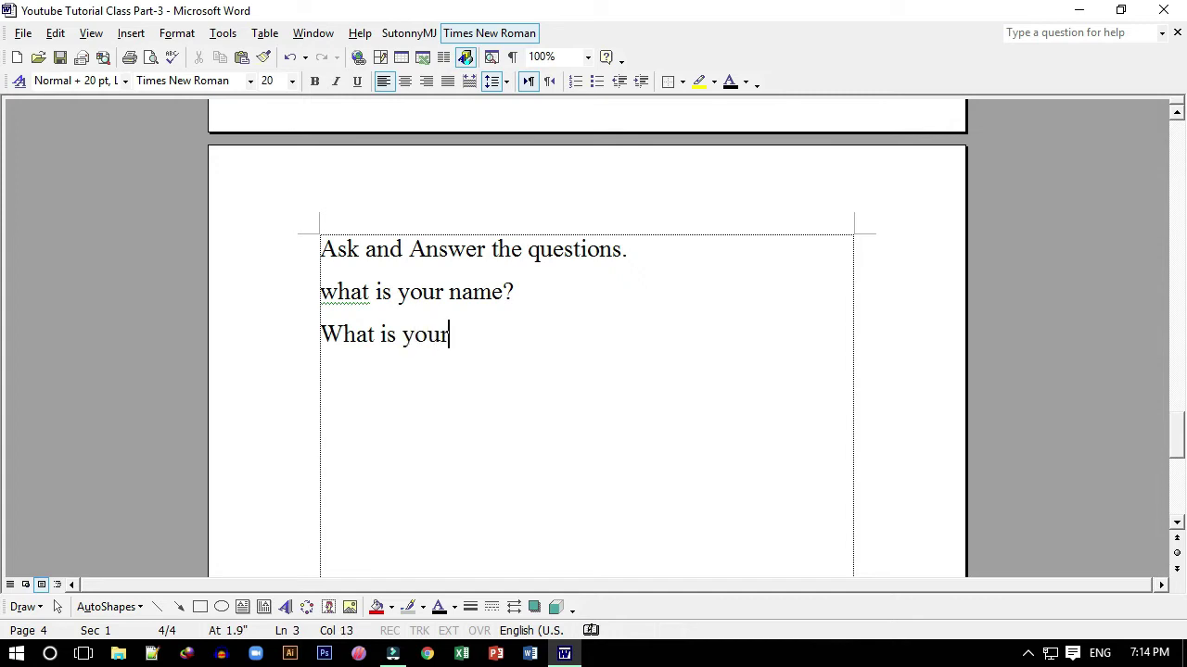
{"action": "type", "text": "Fat"}
{"action": "type", "text": "her ma"}
{"action": "key", "text": "BackSpace"}
{"action": "key", "text": "BackSpace"}
{"action": "type", "text": "nam"}
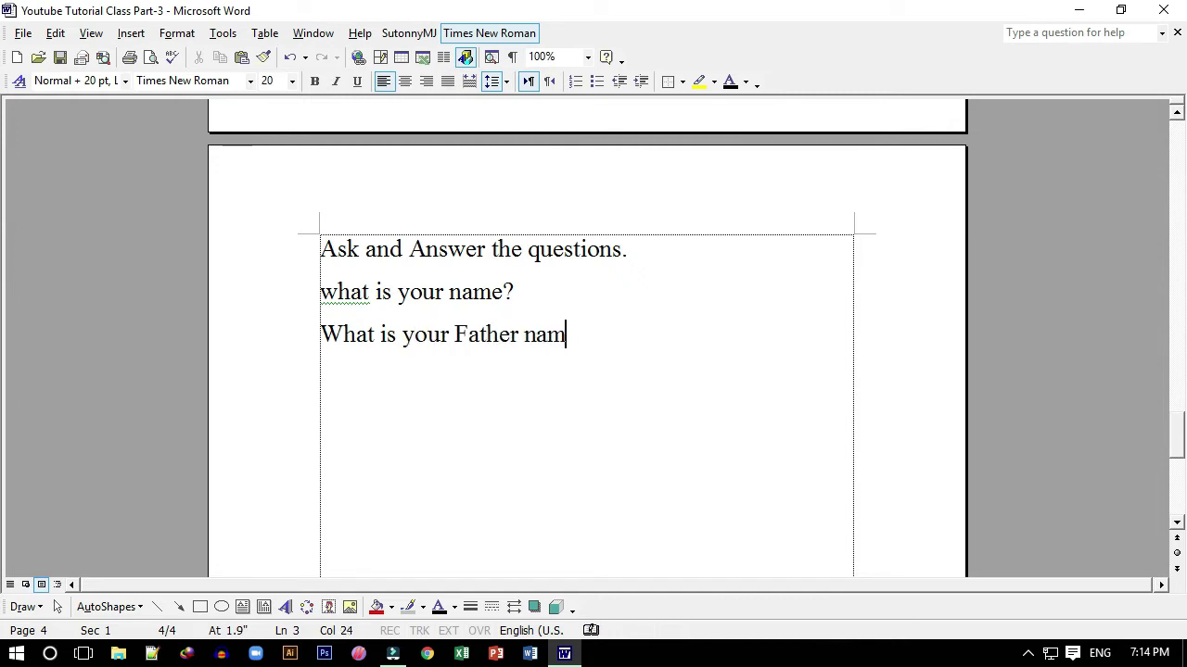
{"action": "type", "text": "e"}
{"action": "type", "text": "?"}
{"action": "key", "text": "Return"}
{"action": "type", "text": "What is your "}
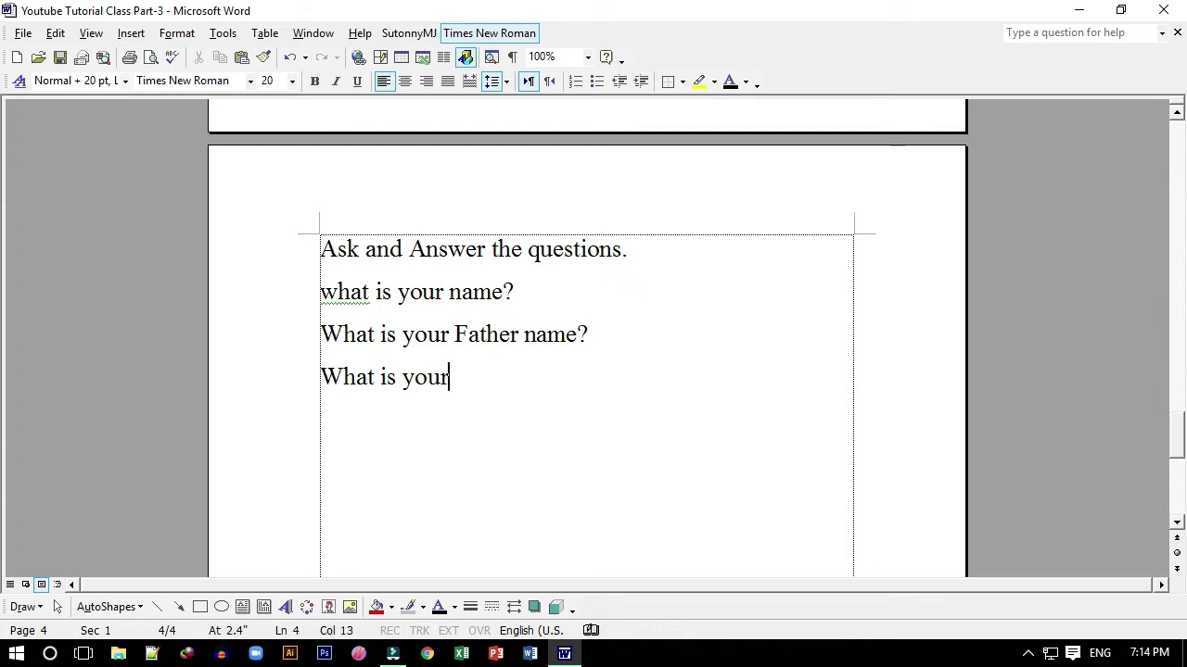
{"action": "type", "text": "moth"}
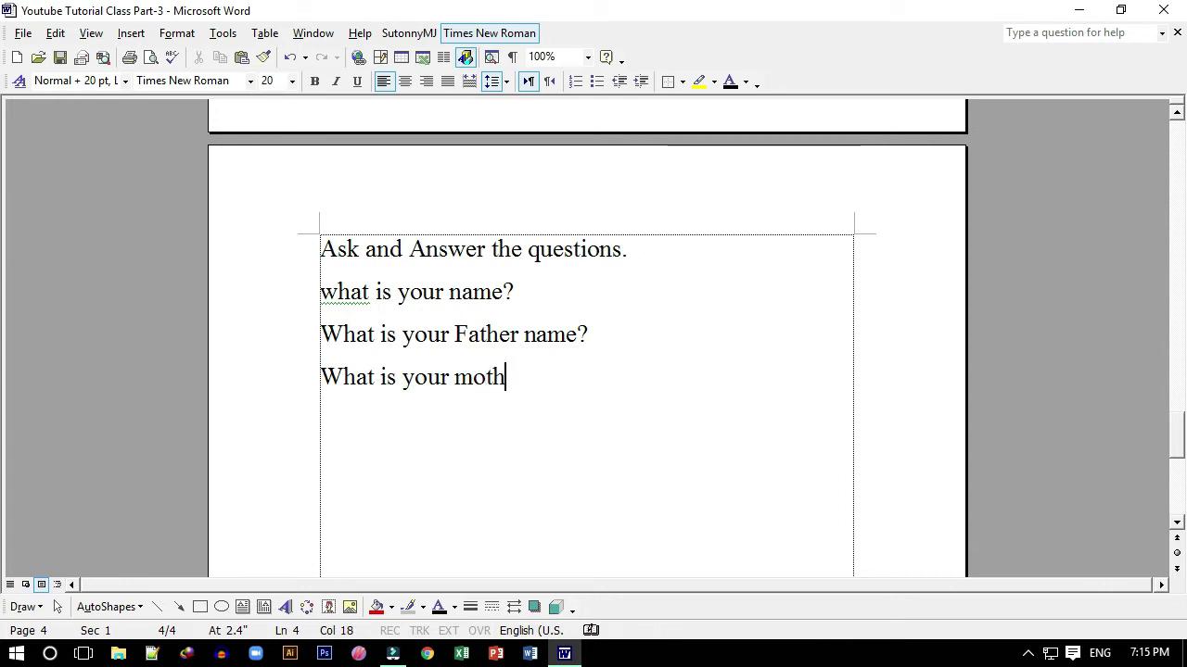
{"action": "type", "text": "er Name"}
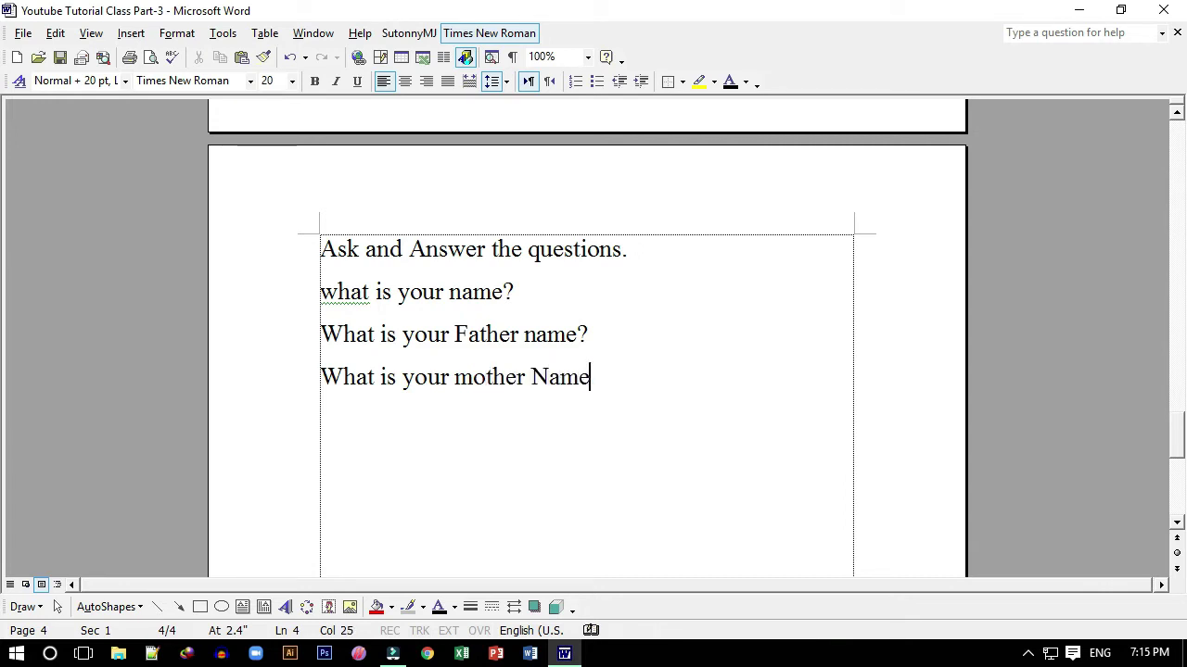
{"action": "type", "text": "?"}
{"action": "key", "text": "Return"}
Select the three question lines and preview numbering styles in Bullets and Numbering.
{"action": "mouse_move", "coordinate": [318, 293]}
{"action": "left_mouse_down"}
{"action": "mouse_move", "coordinate": [560, 317]}
{"action": "mouse_move", "coordinate": [629, 368]}
{"action": "left_mouse_up"}
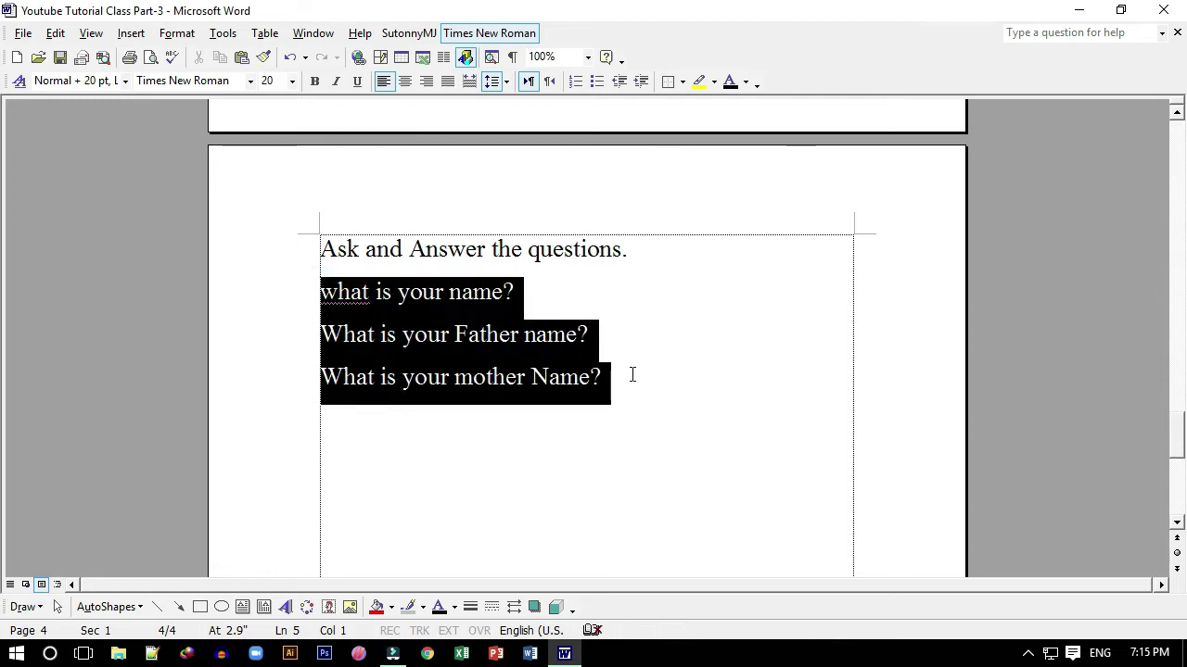
{"action": "left_click", "coordinate": [176, 34]}
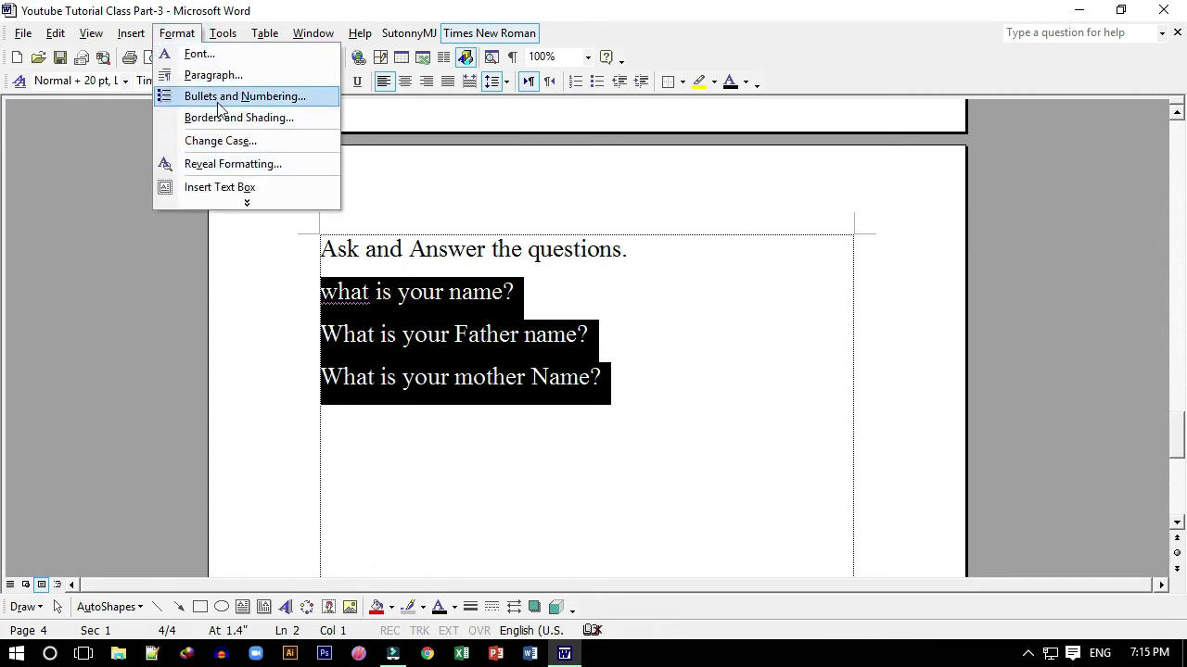
{"action": "left_click", "coordinate": [215, 97]}
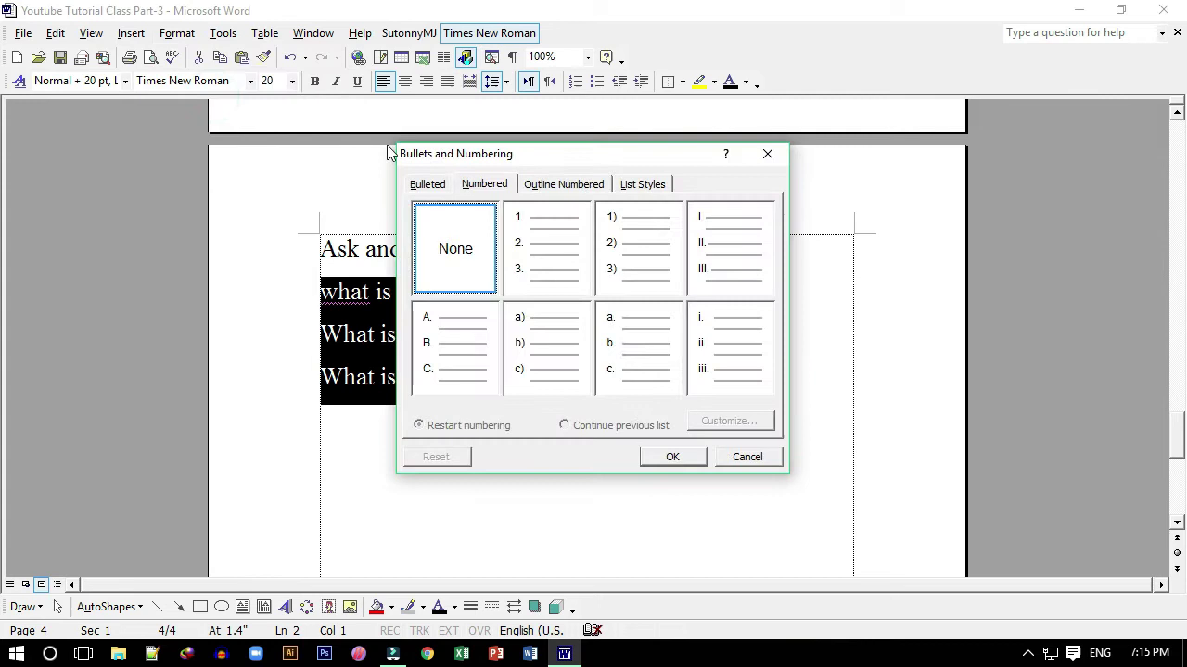
{"action": "left_click", "coordinate": [526, 250]}
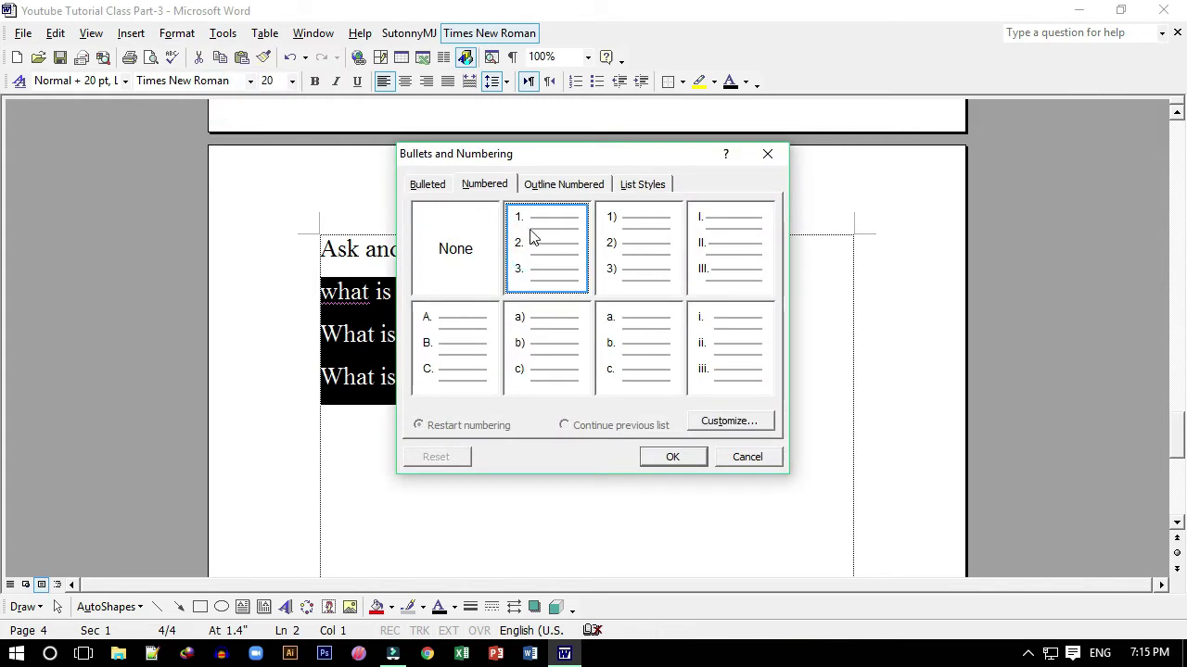
{"action": "left_click", "coordinate": [623, 244]}
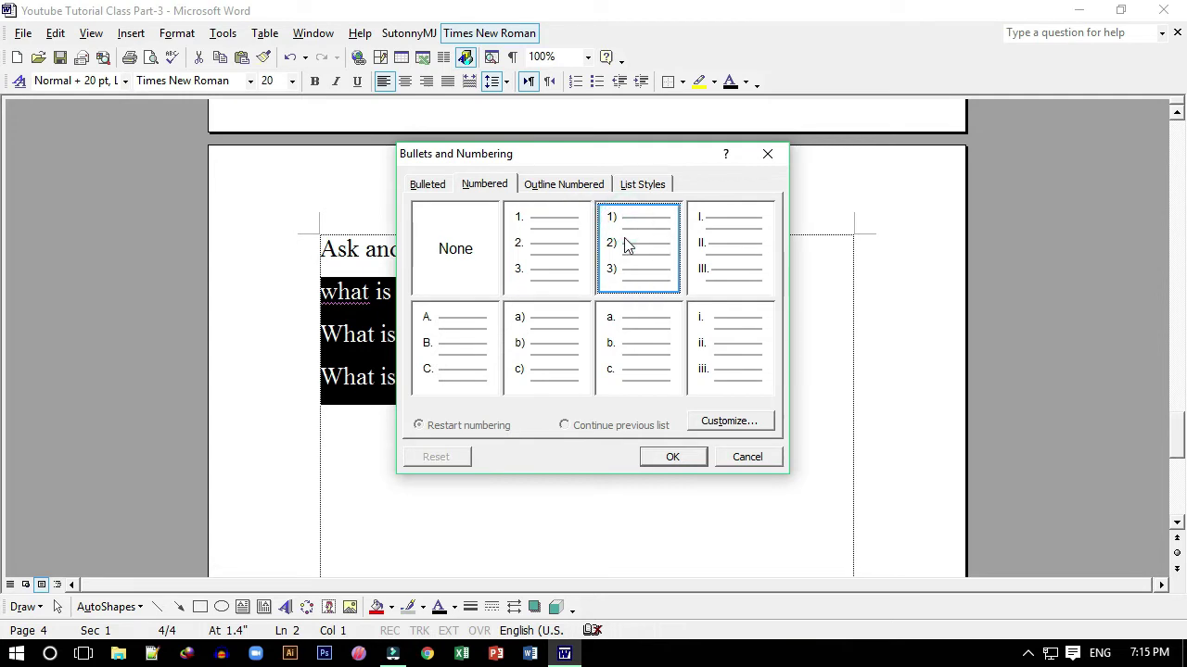
{"action": "left_click", "coordinate": [706, 349]}
{"action": "left_click", "coordinate": [710, 260]}
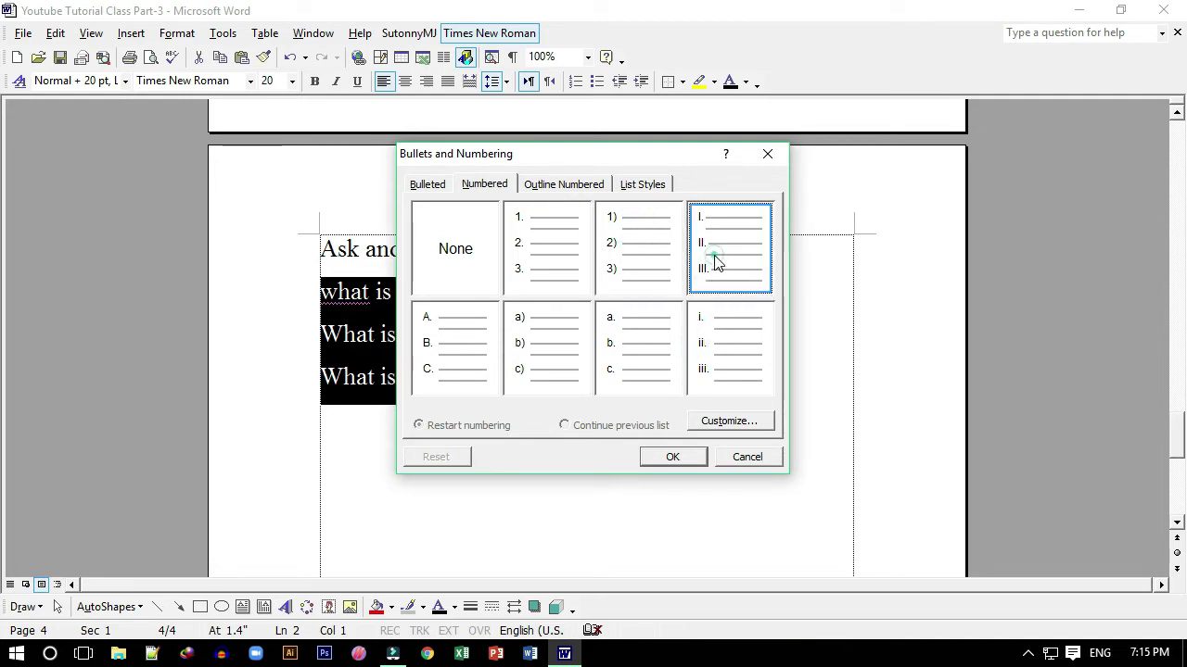
{"action": "left_click", "coordinate": [619, 345]}
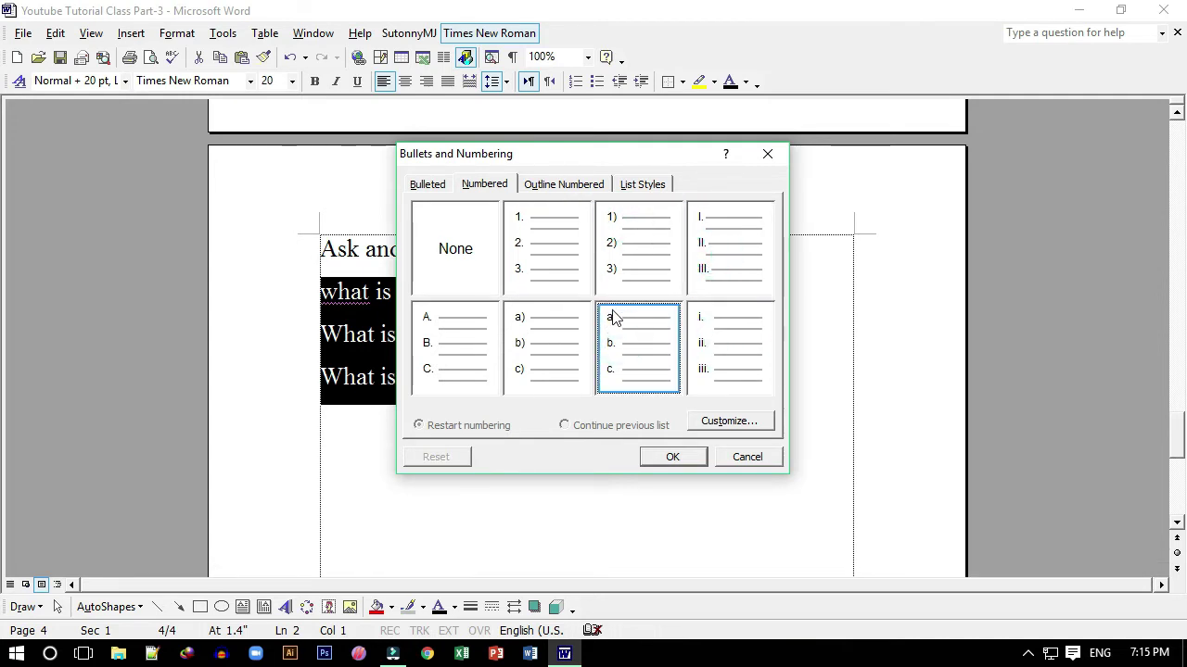
{"action": "left_click", "coordinate": [545, 334]}
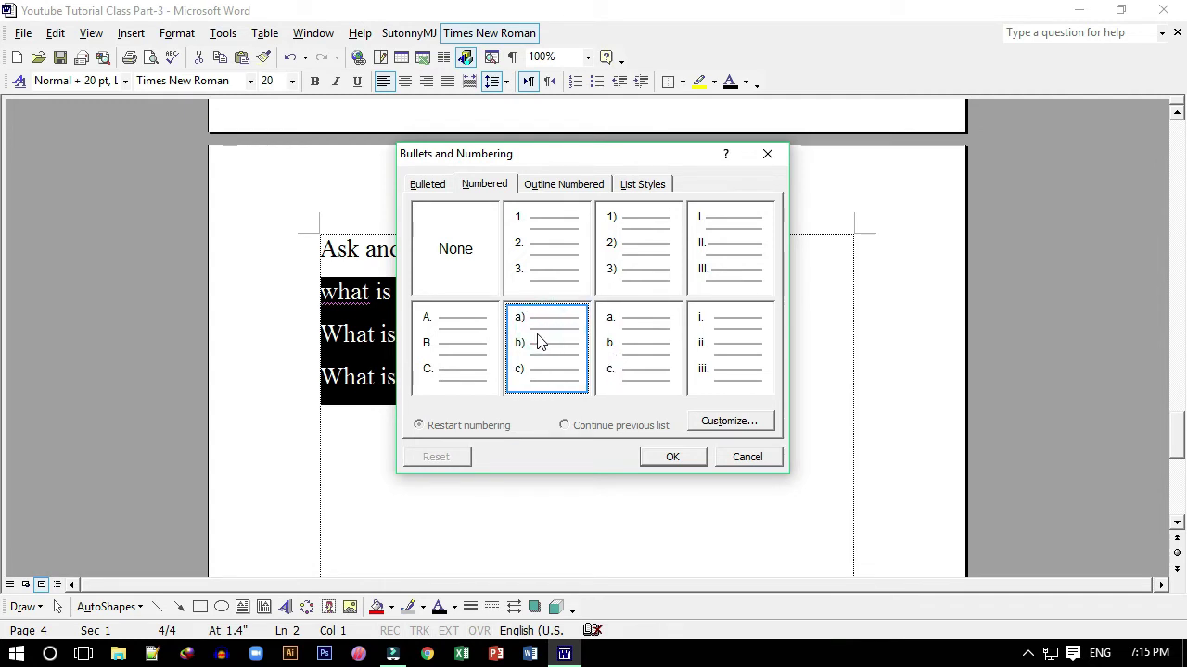
{"action": "left_click", "coordinate": [442, 350]}
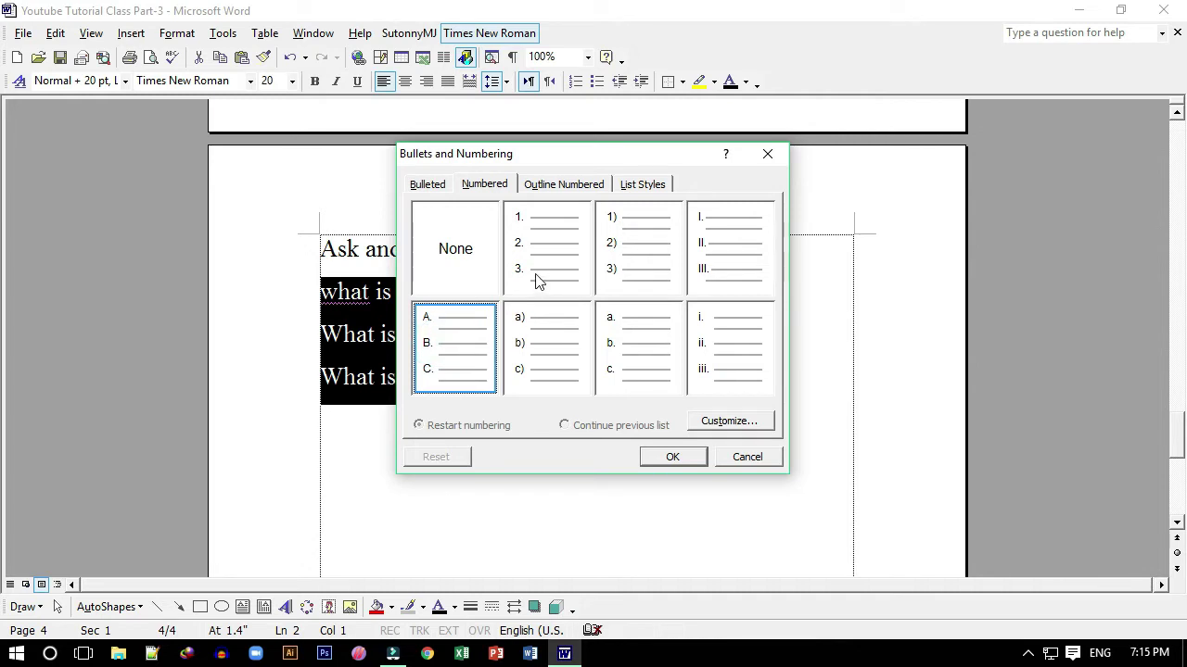
Apply the 1) 2) 3) numbering style and put the cursor after the third question.
{"action": "left_click", "coordinate": [633, 269]}
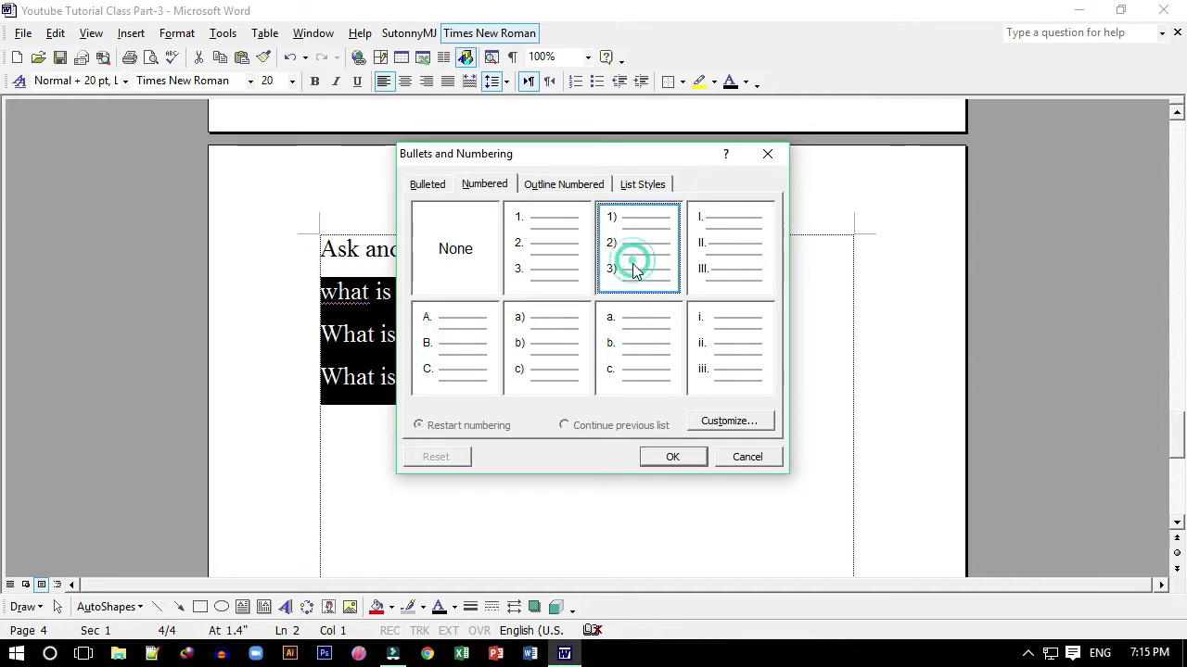
{"action": "left_click", "coordinate": [674, 458]}
{"action": "left_click", "coordinate": [365, 295]}
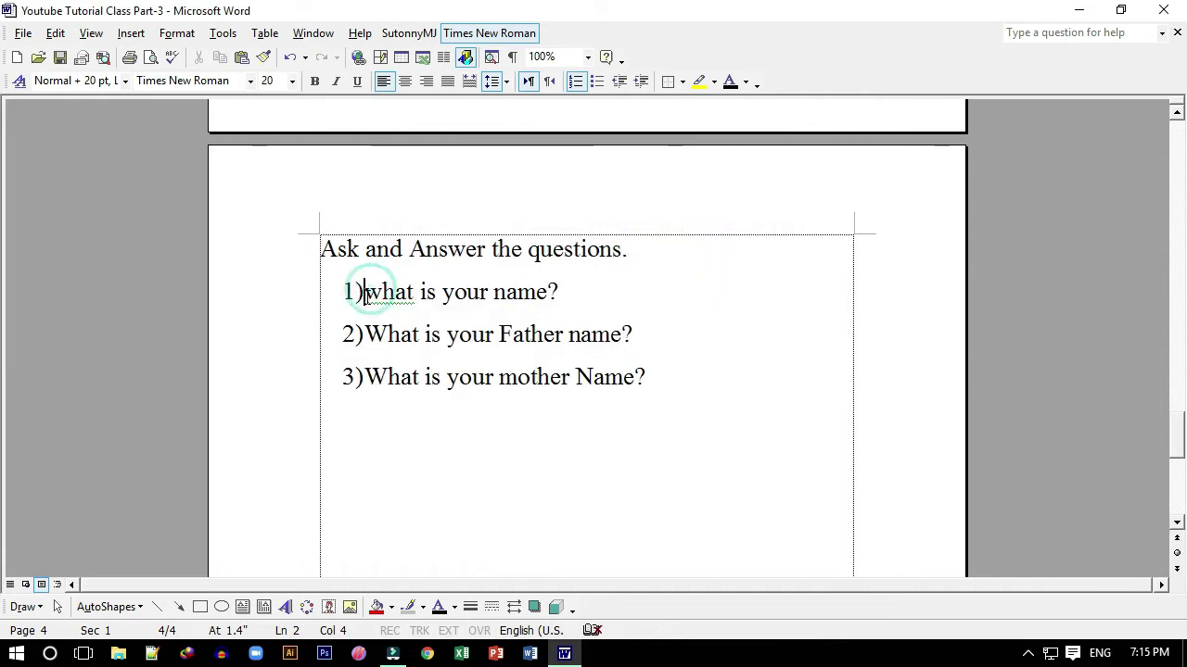
{"action": "left_click", "coordinate": [668, 380]}
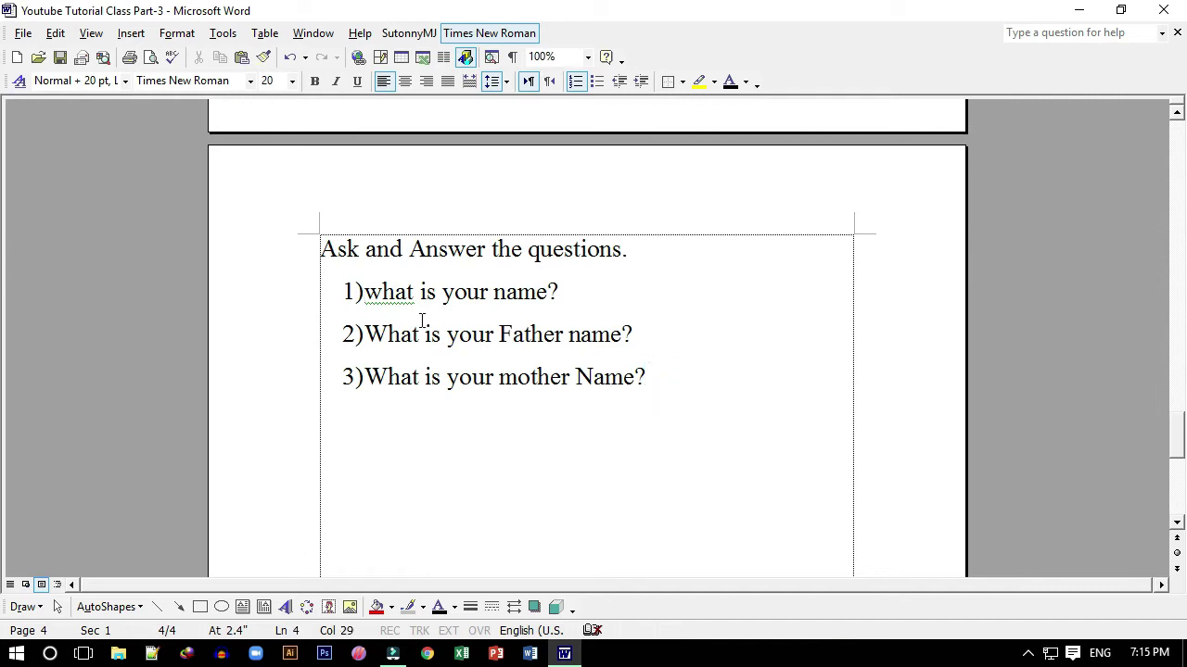
Add numbered items 4) through 7) filled with practice text.
{"action": "key", "text": "Return"}
{"action": "type", "text": "lsjdflkj sdlkfjsdkf"}
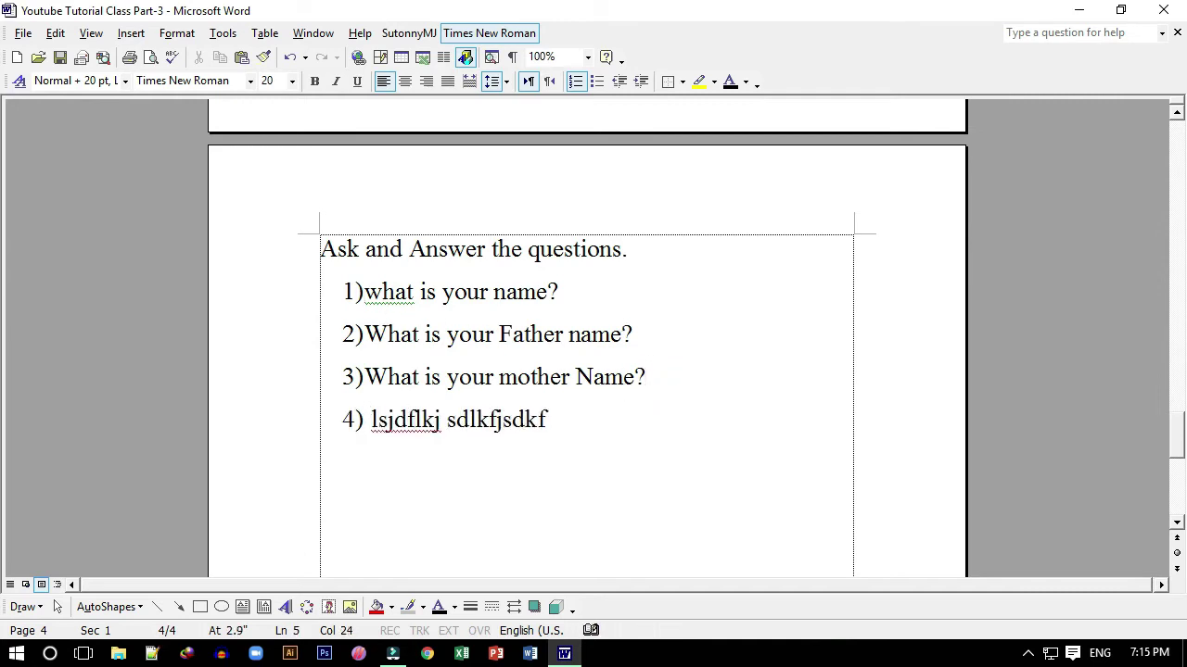
{"action": "key", "text": "Return"}
{"action": "type", "text": "j lkjd flkjsdlf"}
{"action": "key", "text": "Return"}
{"action": "type", "text": ";lkj"}
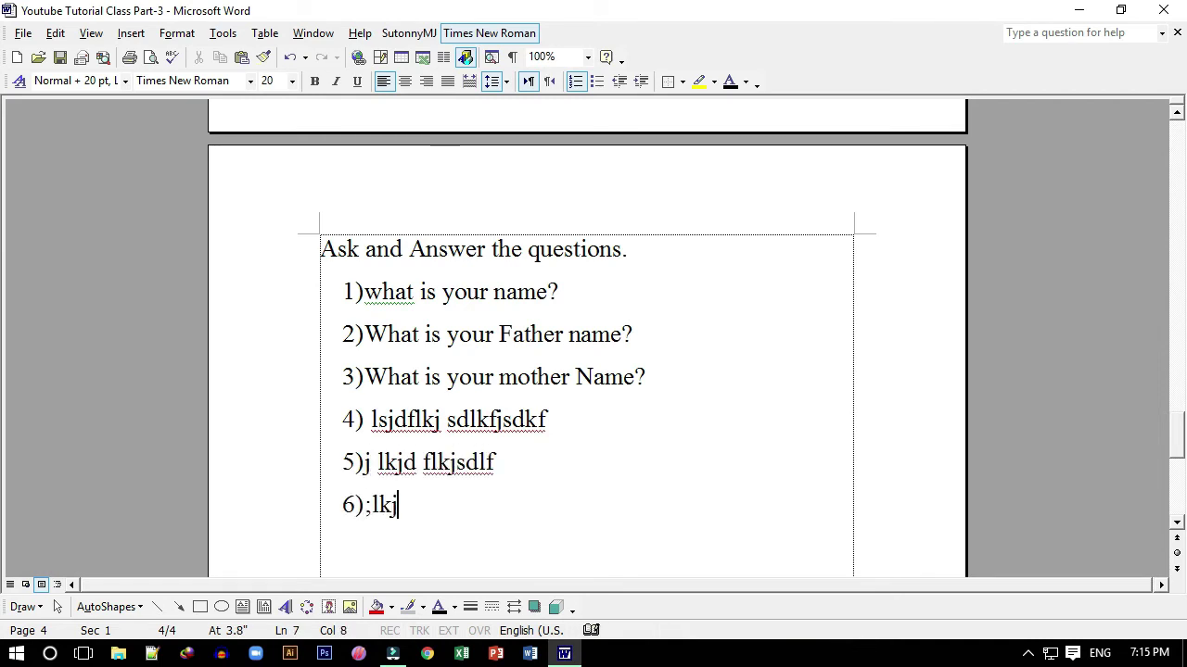
{"action": "type", "text": " lksjdfl sd"}
{"action": "key", "text": "Return"}
{"action": "type", "text": "kj lkjsdf"}
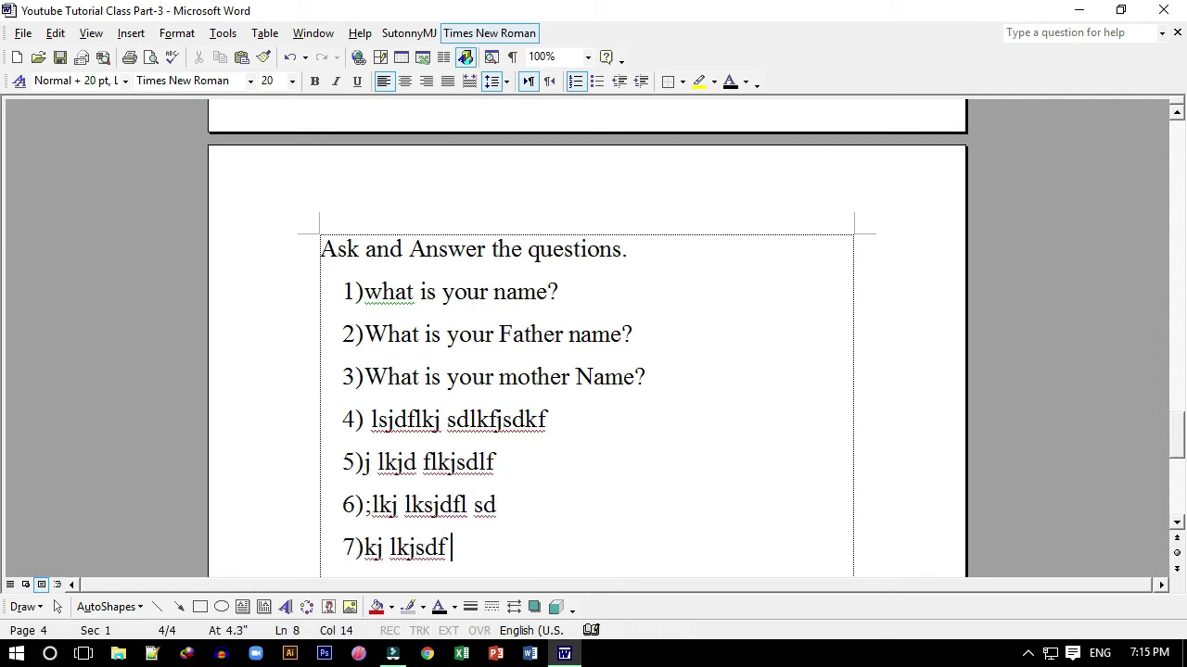
End the numbering and type two unnumbered filler lines below the list.
{"action": "key", "text": "Return"}
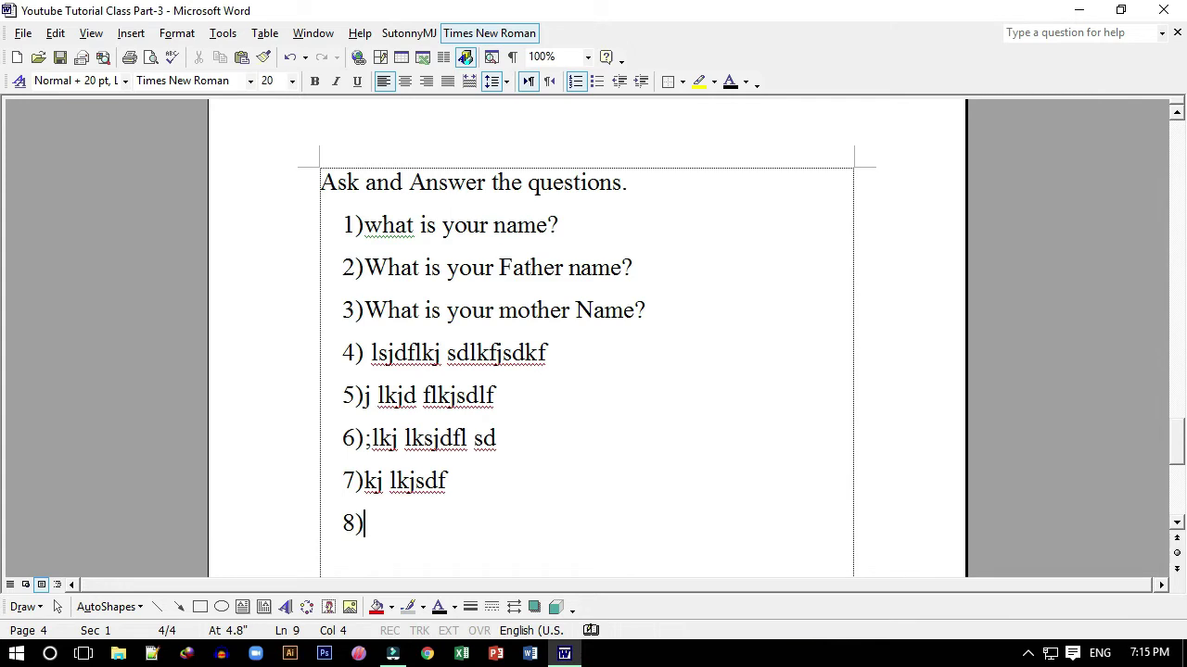
{"action": "key", "text": "Return"}
{"action": "type", "text": "jkkl jlkdfgf"}
{"action": "key", "text": "Return"}
{"action": "type", "text": "lk lkjlfg"}
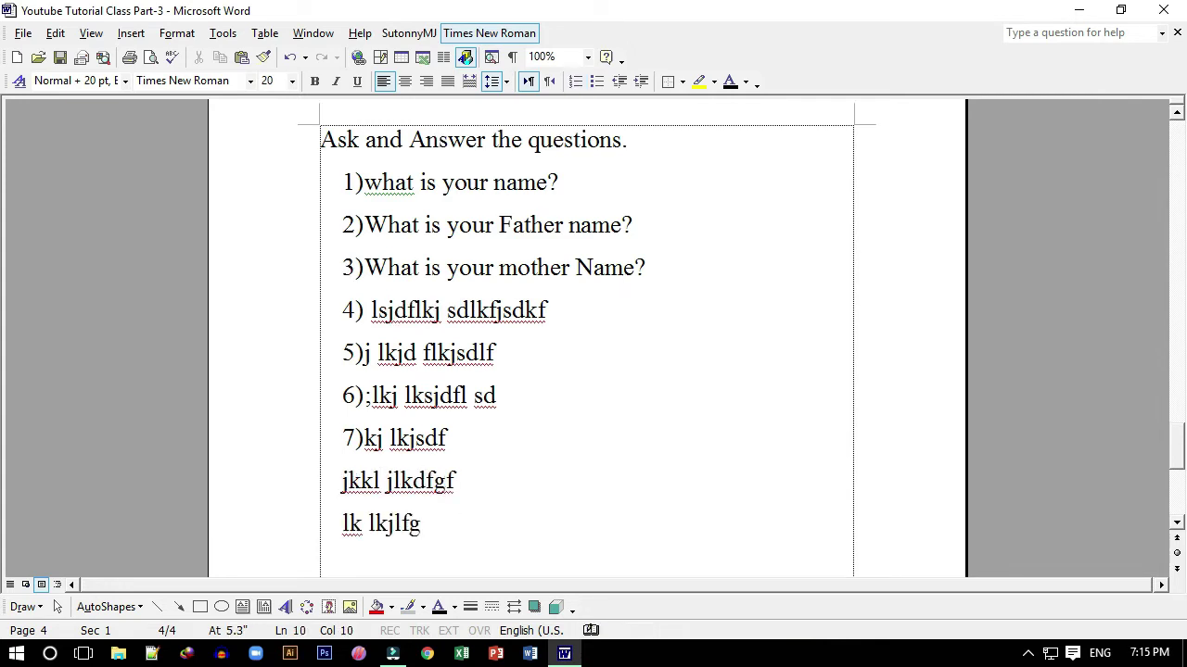
{"action": "type", "text": "fd"}
{"action": "key", "text": "Return"}
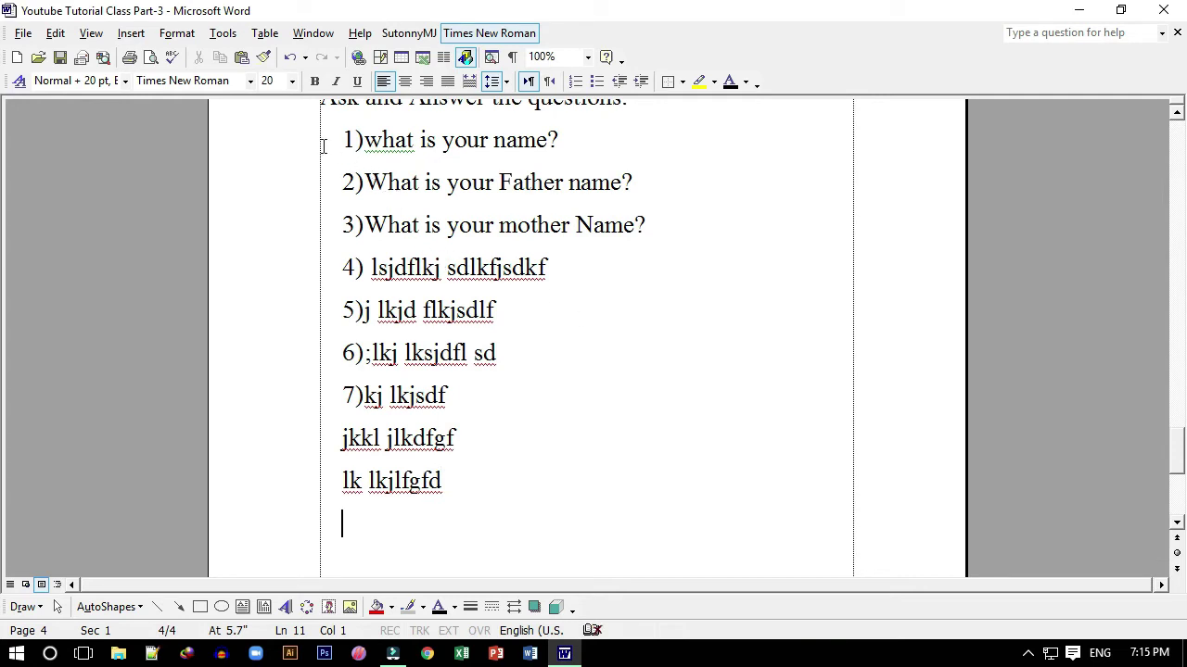
Select items 1–7 and switch their numbering from 1) to lowercase roman i. ii. iii. style.
{"action": "left_click_drag", "start_coordinate": [294, 143], "coordinate": [307, 389]}
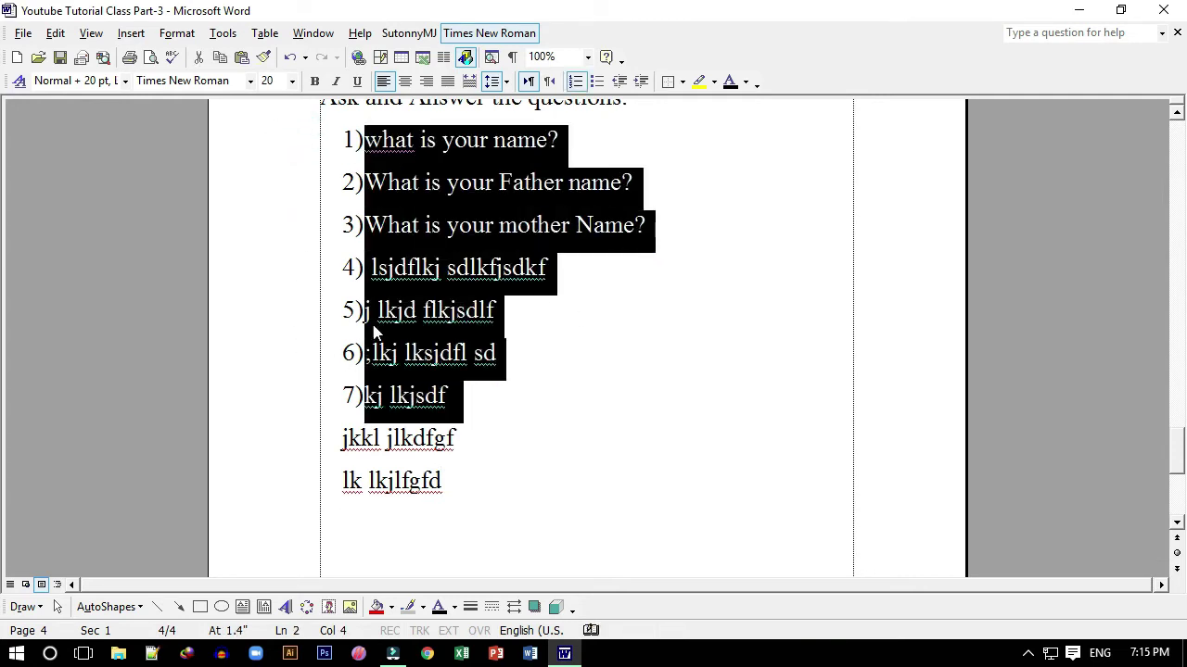
{"action": "left_click", "coordinate": [181, 39]}
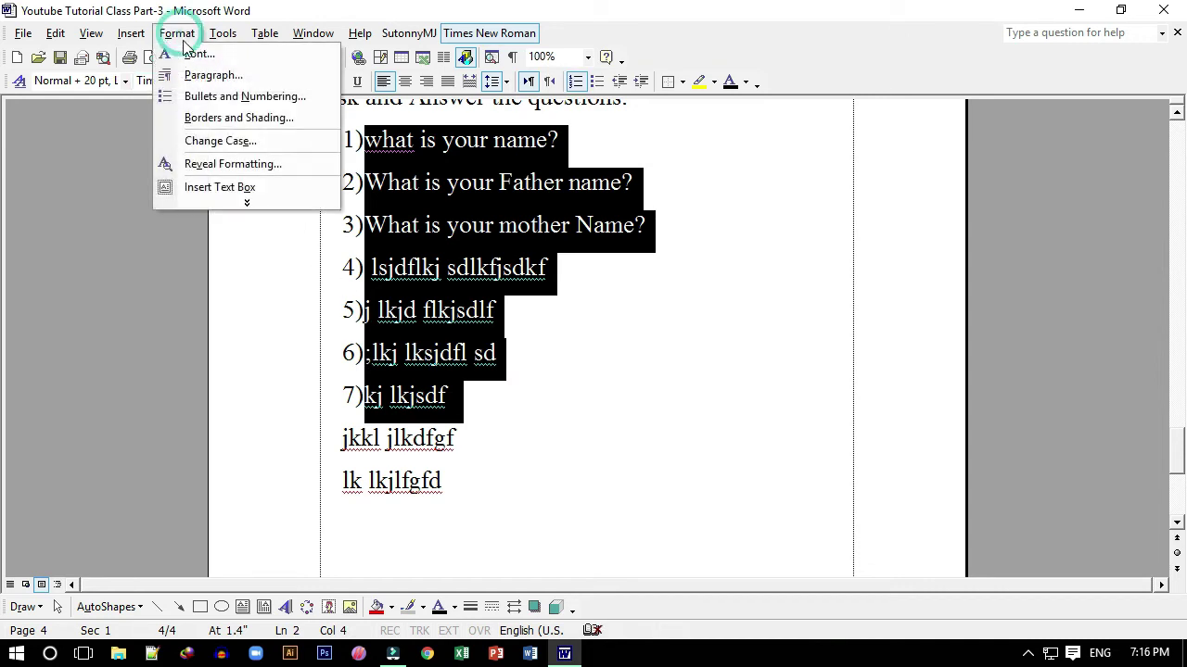
{"action": "left_click", "coordinate": [204, 96]}
{"action": "left_click", "coordinate": [484, 185]}
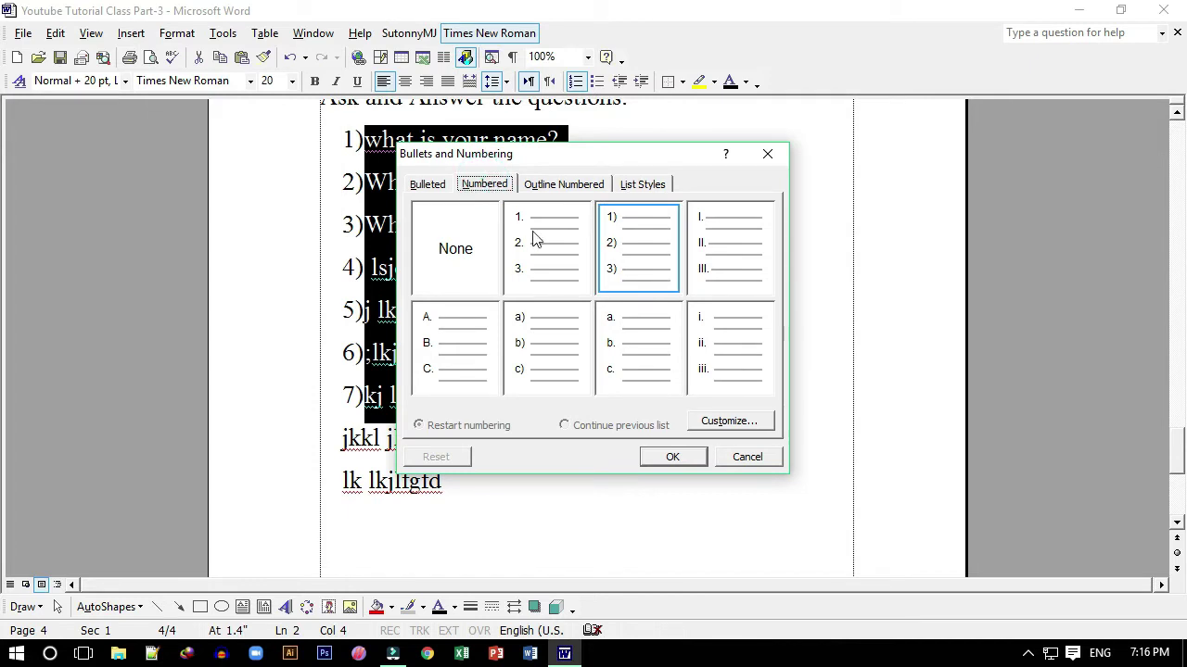
{"action": "left_click", "coordinate": [707, 265]}
{"action": "left_click", "coordinate": [710, 318]}
{"action": "left_click", "coordinate": [609, 331]}
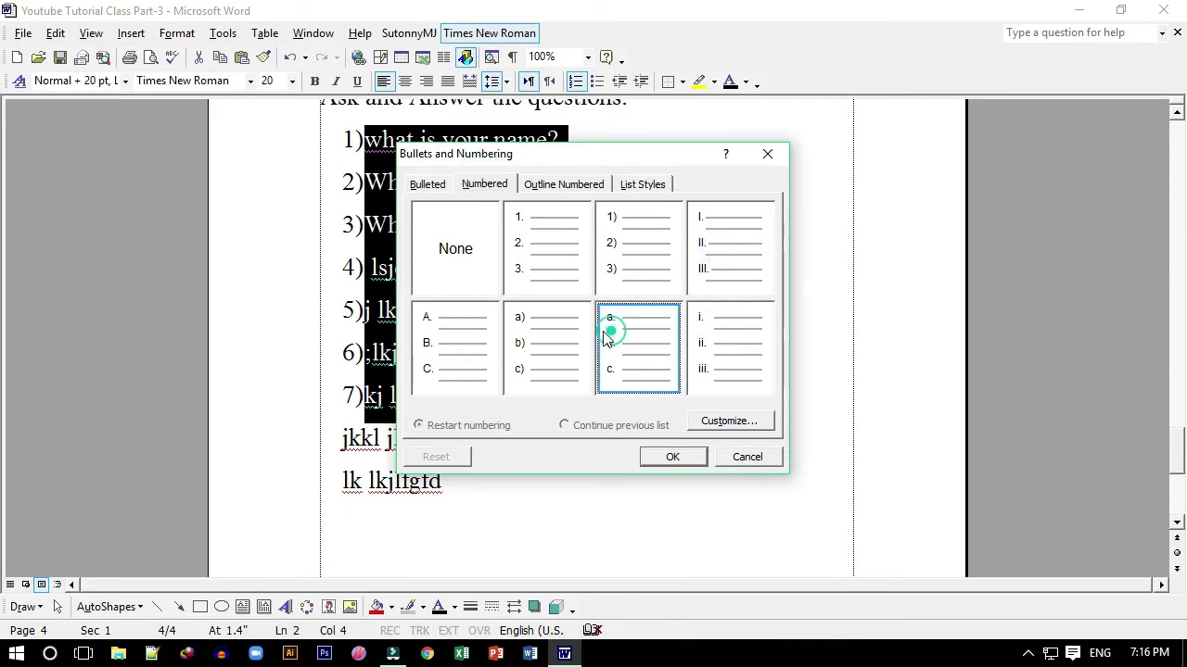
{"action": "left_click", "coordinate": [545, 330]}
{"action": "left_click", "coordinate": [470, 350]}
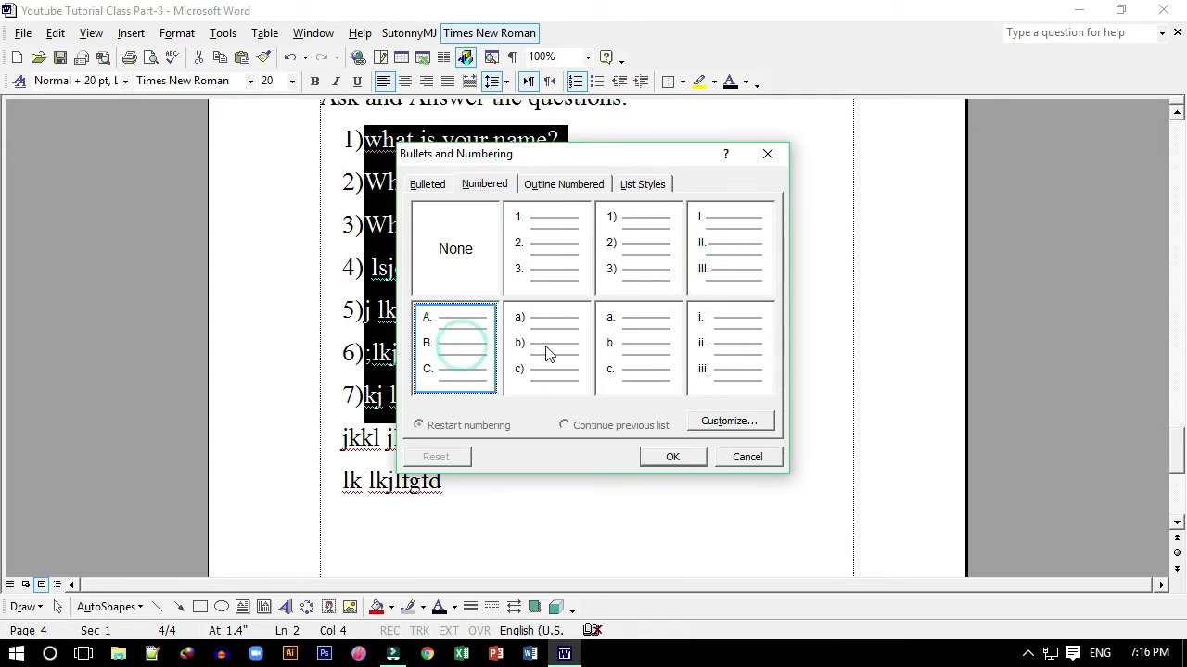
{"action": "left_click", "coordinate": [702, 342]}
{"action": "left_click", "coordinate": [675, 455]}
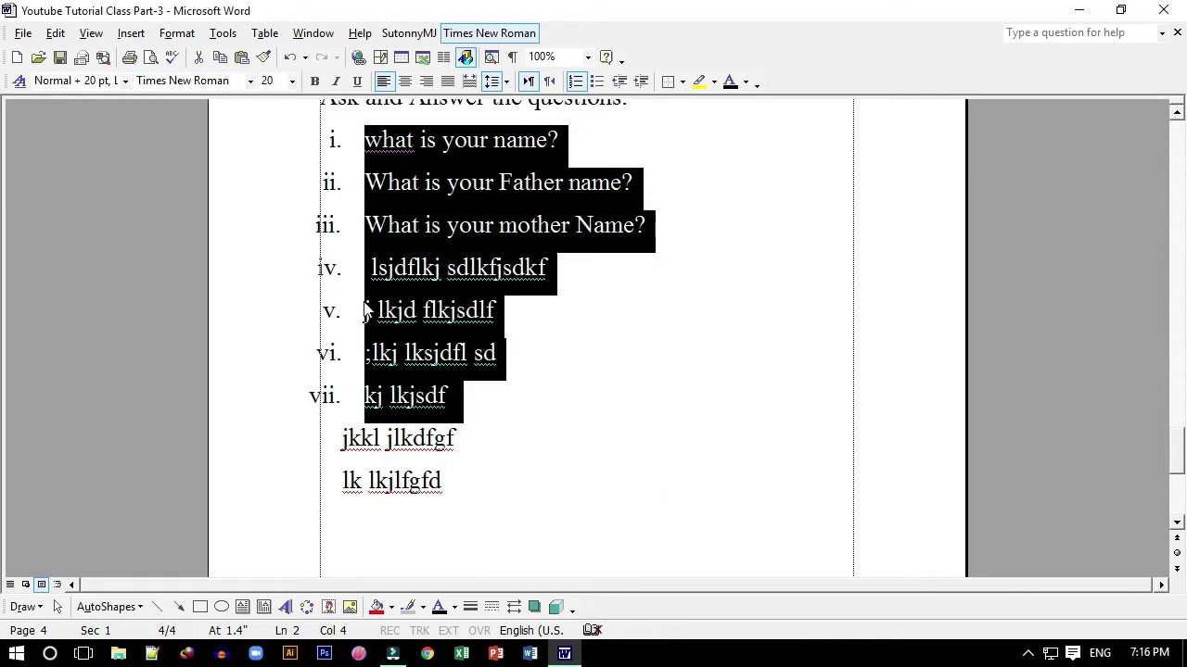
Reopen Bullets and Numbering and browse the Bulleted, Numbered and Outline Numbered tabs.
{"action": "left_click", "coordinate": [184, 35]}
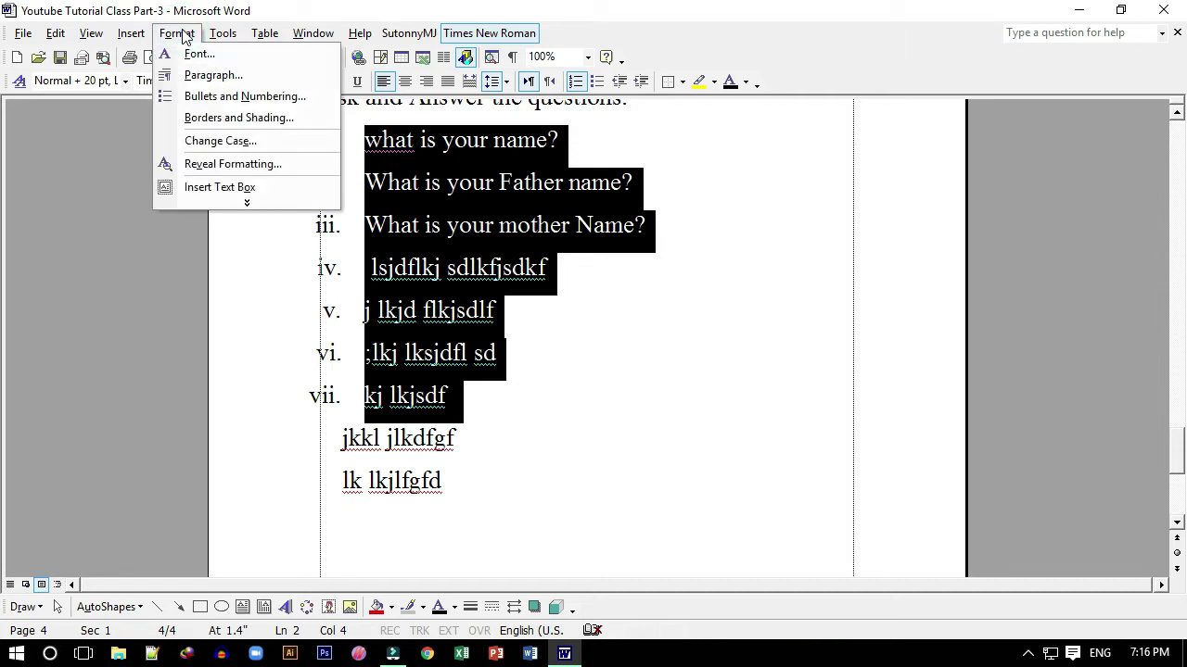
{"action": "left_click", "coordinate": [227, 102]}
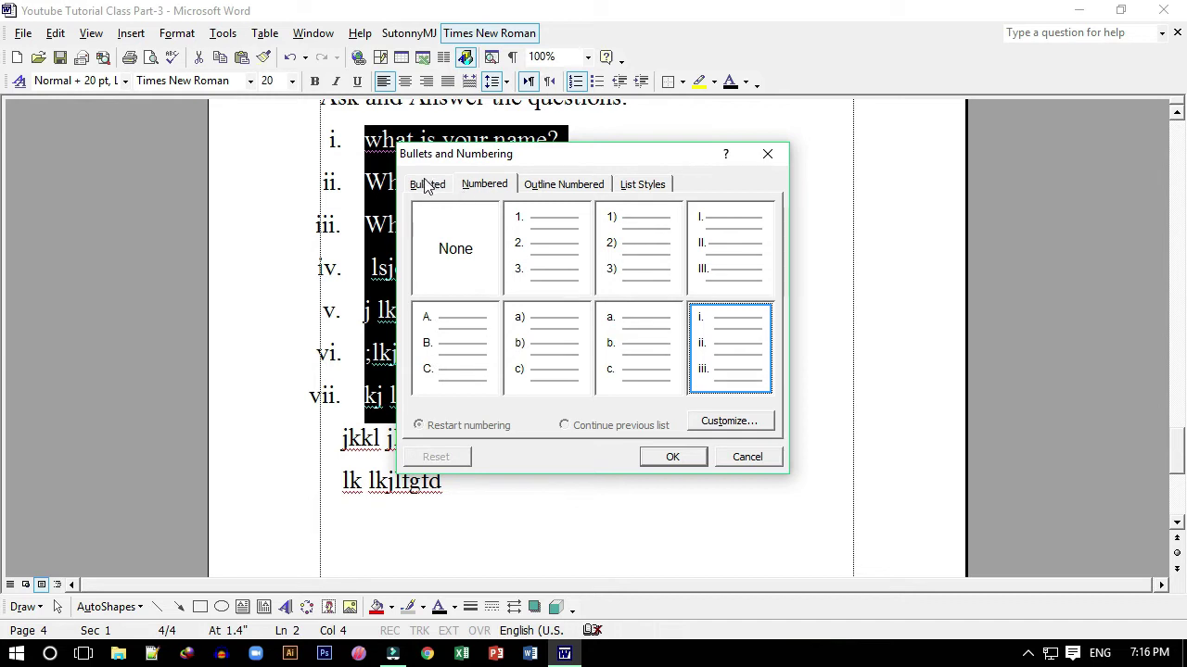
{"action": "left_click", "coordinate": [428, 183]}
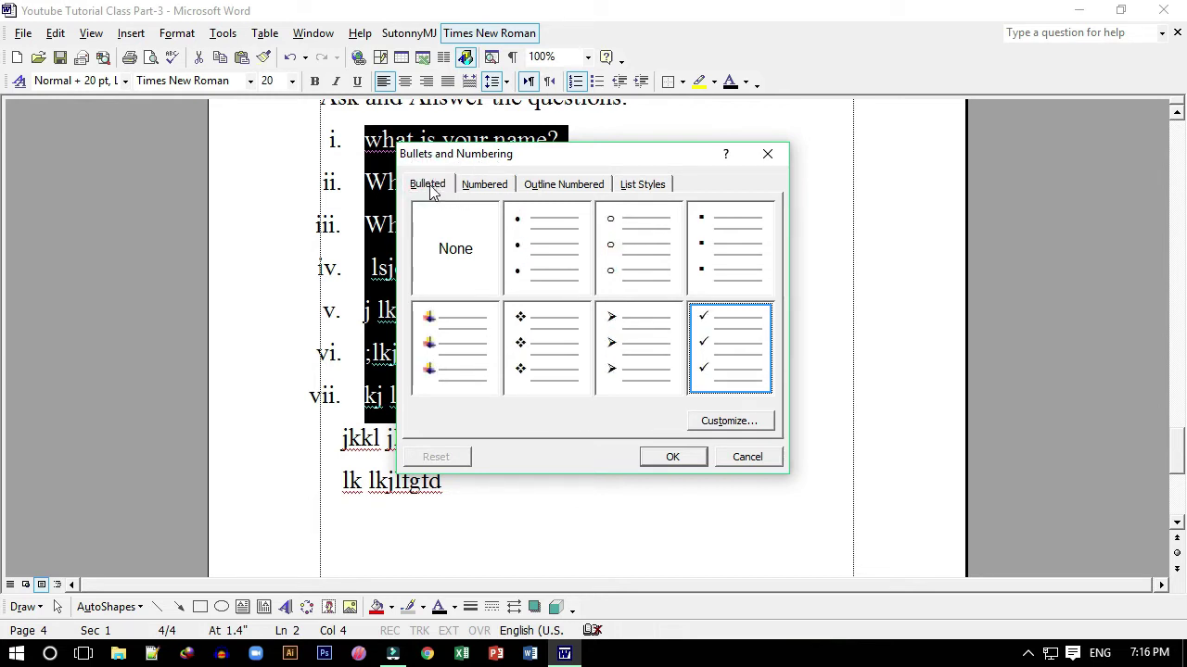
{"action": "left_click", "coordinate": [430, 189]}
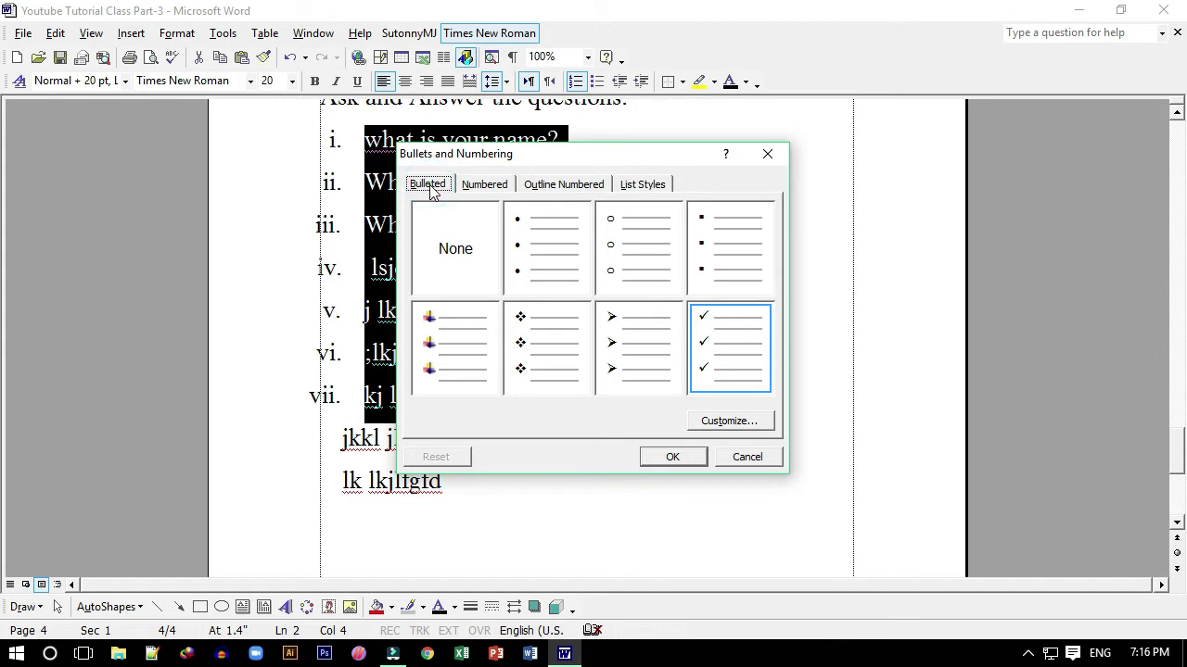
{"action": "left_click", "coordinate": [476, 186]}
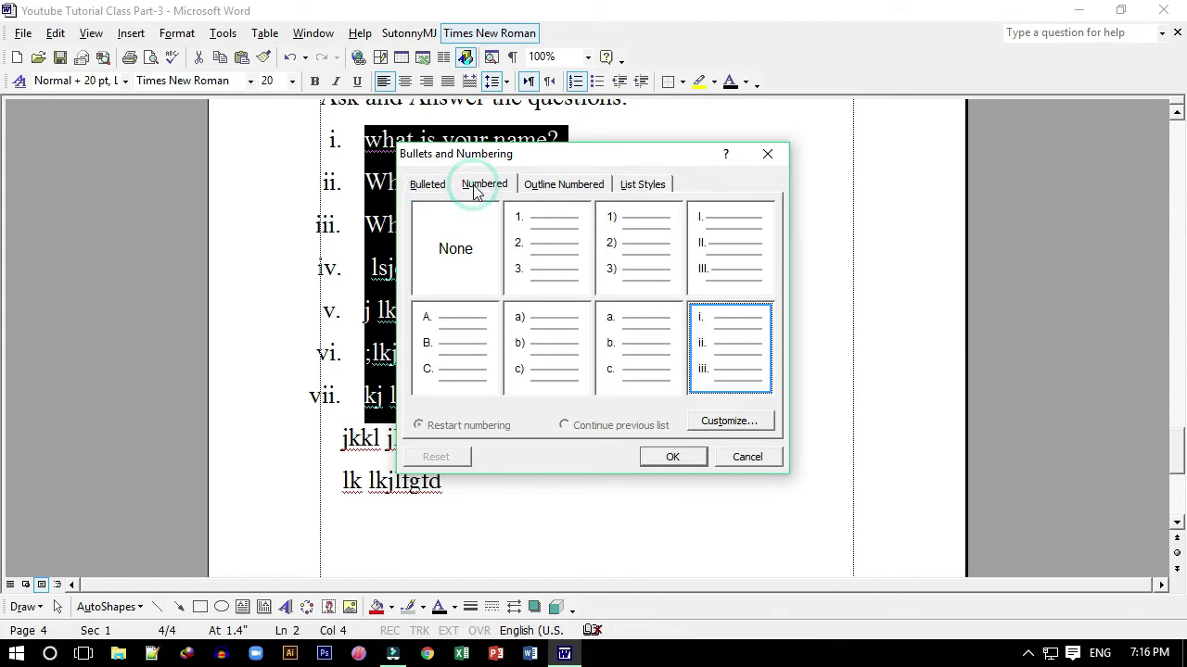
{"action": "left_click", "coordinate": [561, 190]}
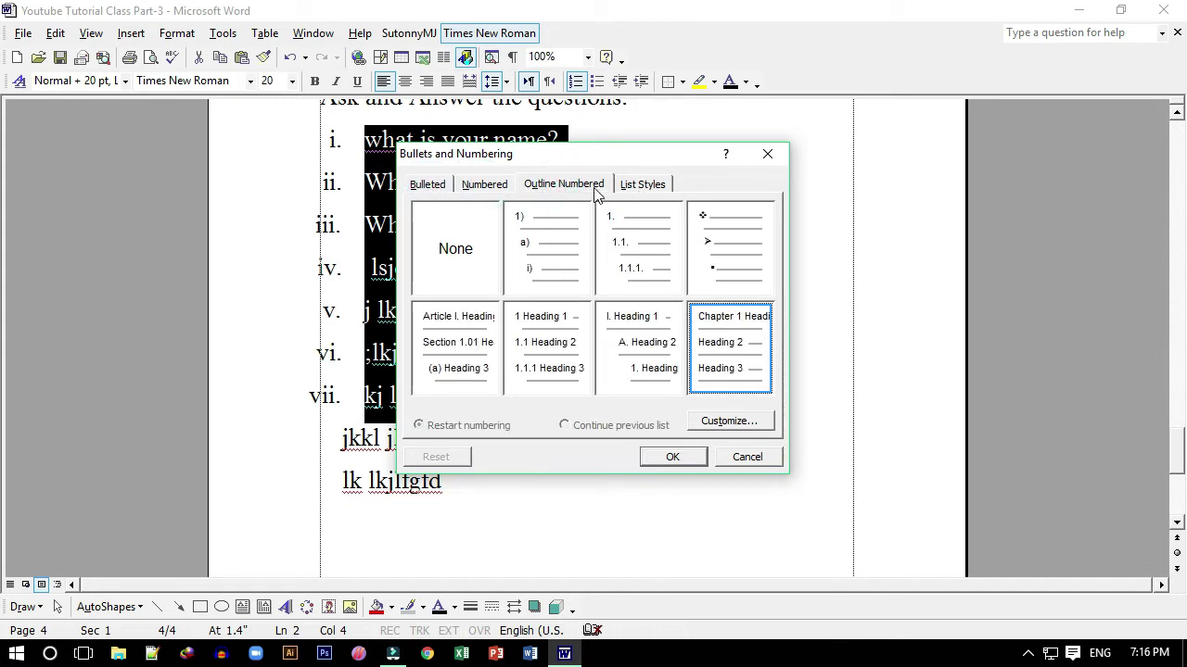
{"action": "left_click", "coordinate": [427, 185]}
{"action": "left_click", "coordinate": [496, 186]}
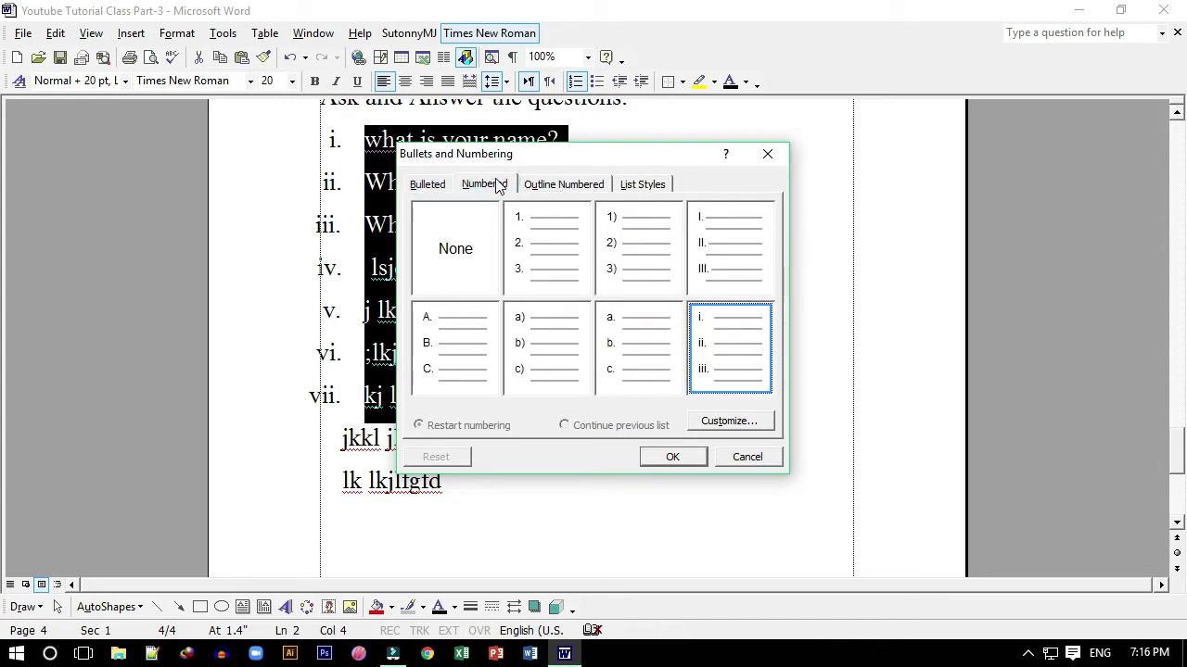
On the Bulleted tab, preview the arrow and square bullets, then select the check-mark bullet.
{"action": "left_click", "coordinate": [441, 186]}
{"action": "left_click", "coordinate": [638, 345]}
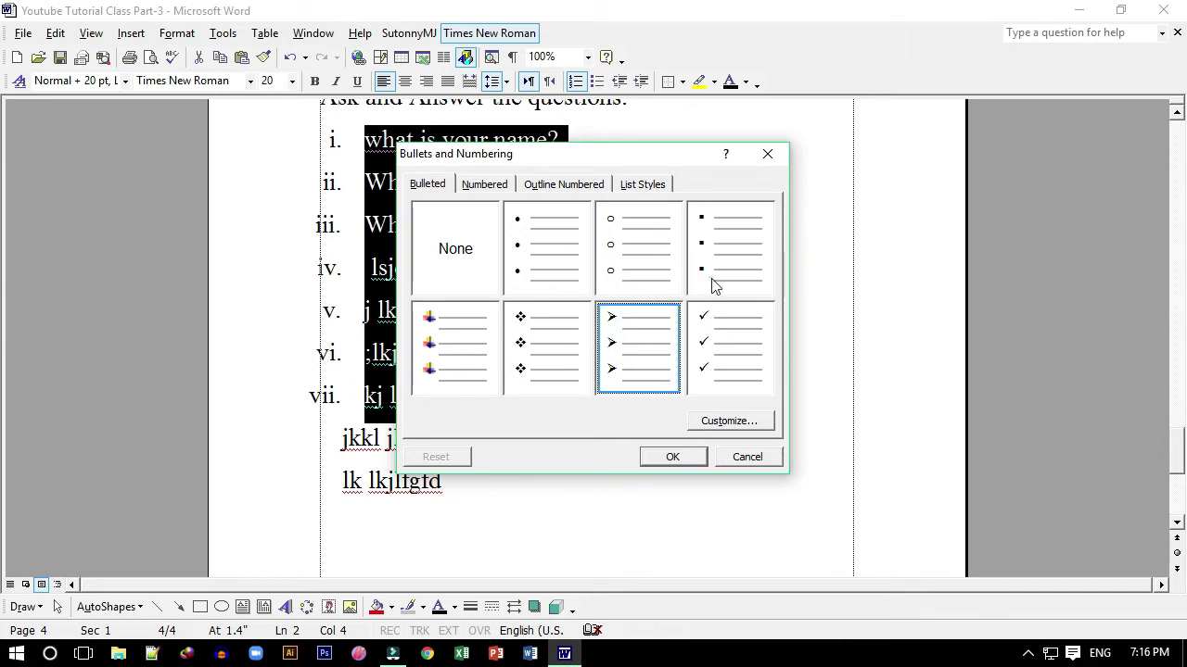
{"action": "left_click", "coordinate": [713, 285]}
{"action": "left_click", "coordinate": [715, 344]}
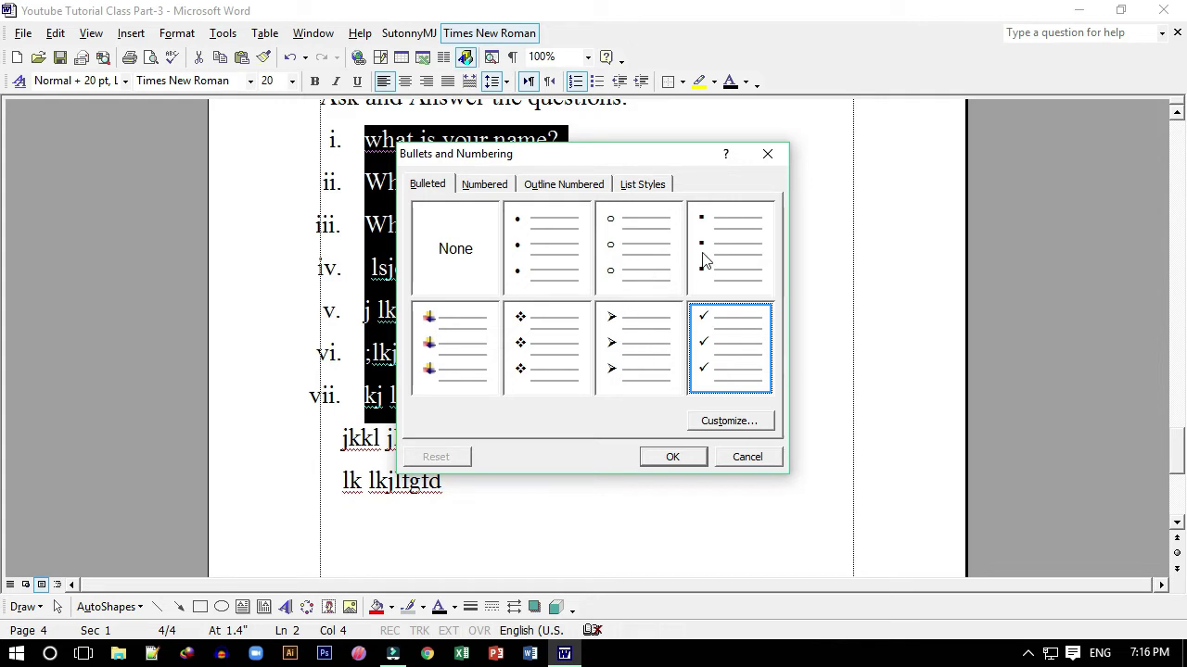
Replace the question list's Roman numerals with the arrow bullet style.
{"action": "left_click", "coordinate": [703, 332]}
{"action": "left_click", "coordinate": [637, 358]}
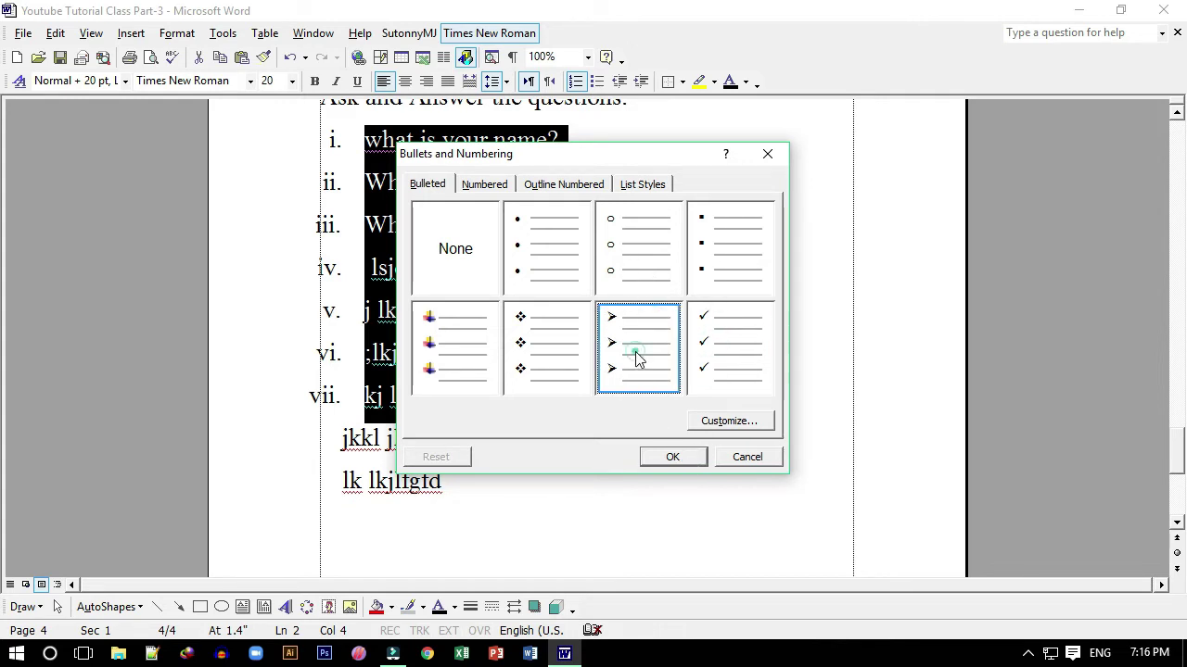
{"action": "left_click", "coordinate": [671, 457]}
{"action": "left_click", "coordinate": [452, 438]}
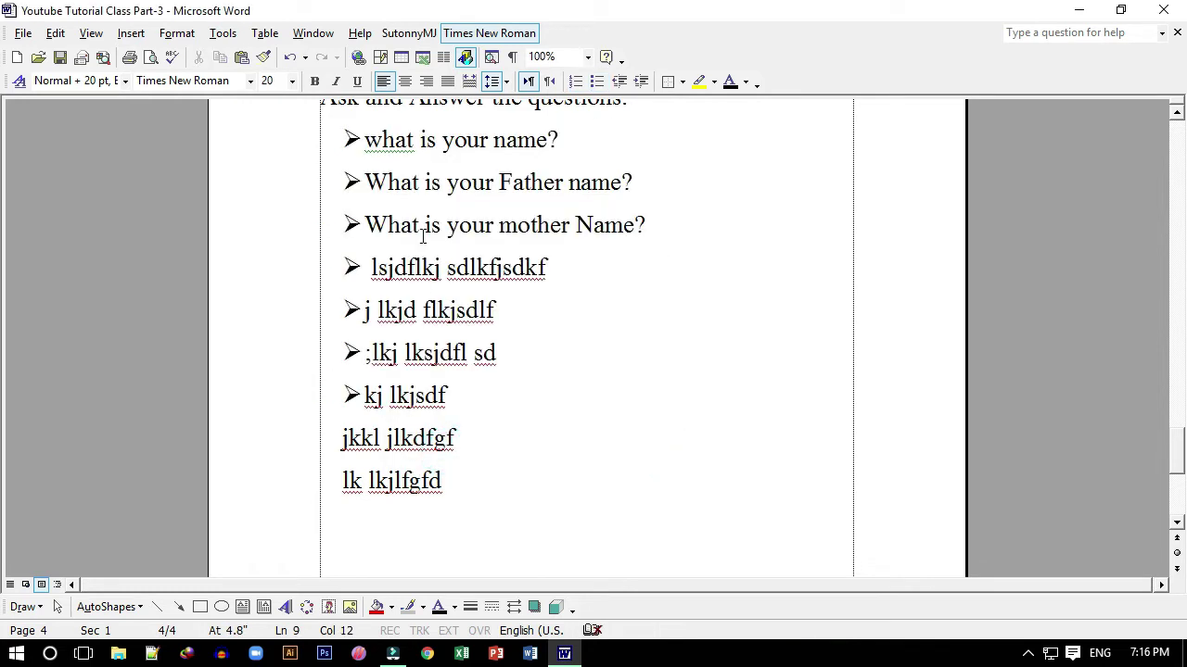
Select the first question lines to check the new bullets, then deselect them.
{"action": "left_click_drag", "start_coordinate": [369, 148], "coordinate": [562, 144]}
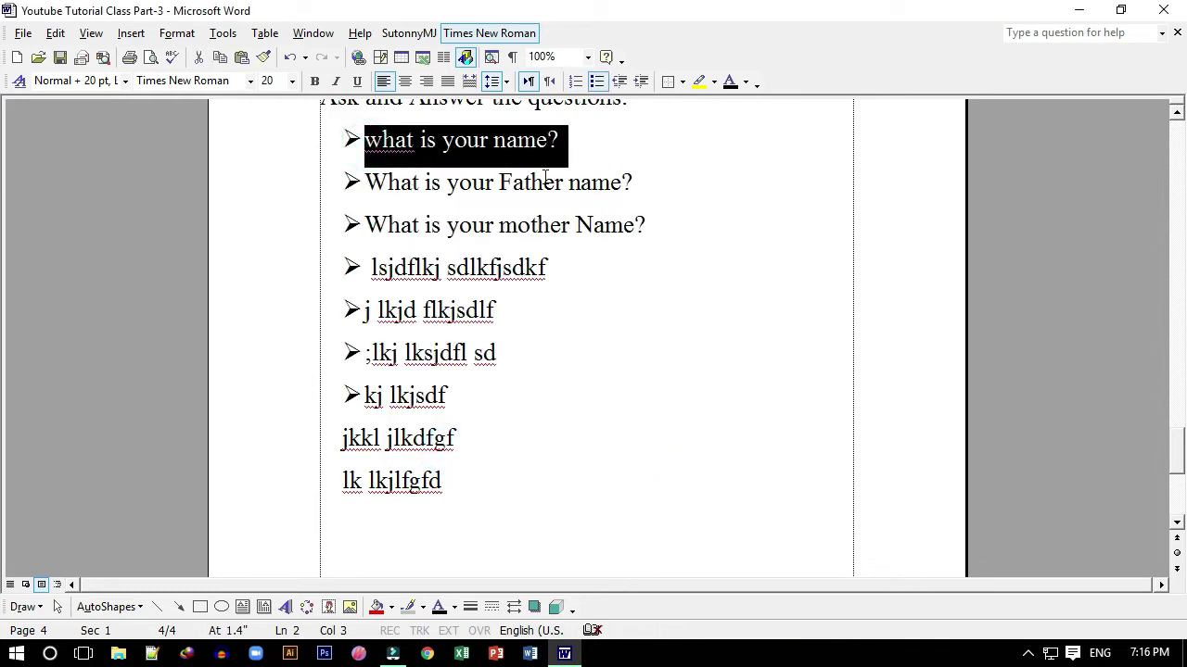
{"action": "double_click", "coordinate": [389, 190]}
{"action": "key", "text": "ctrl+shift+Right"}
{"action": "key", "text": "ctrl+shift+Right"}
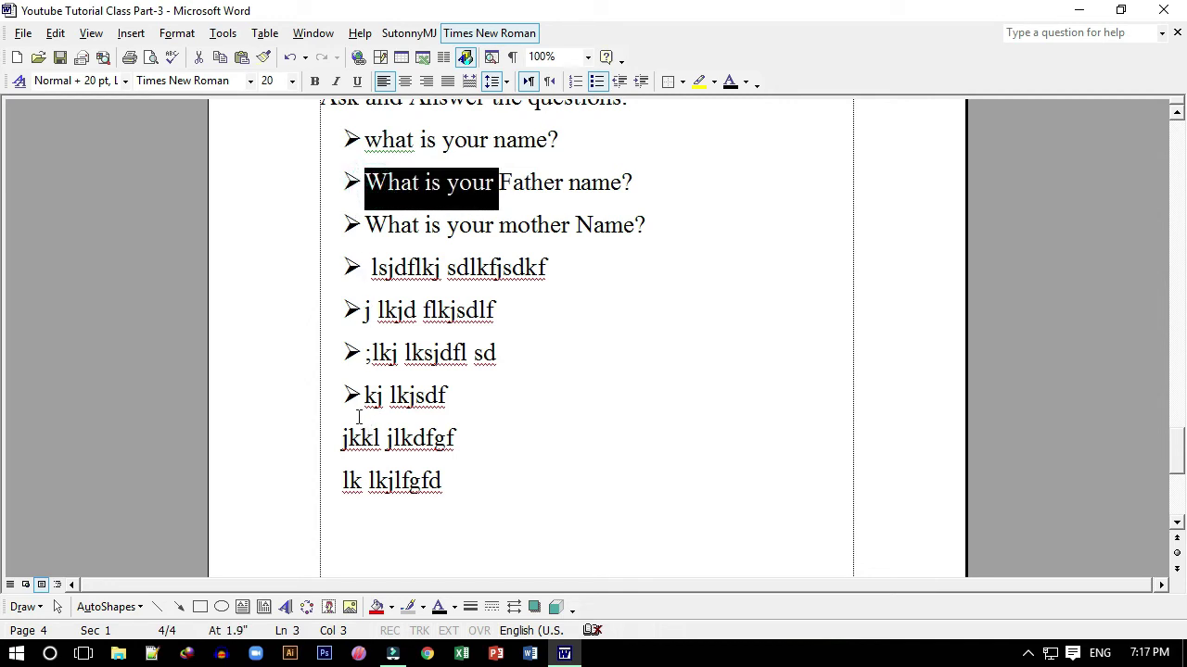
{"action": "scroll", "coordinate": [295, 326], "scroll_direction": "up", "scroll_amount": 1}
{"action": "left_click", "coordinate": [393, 230]}
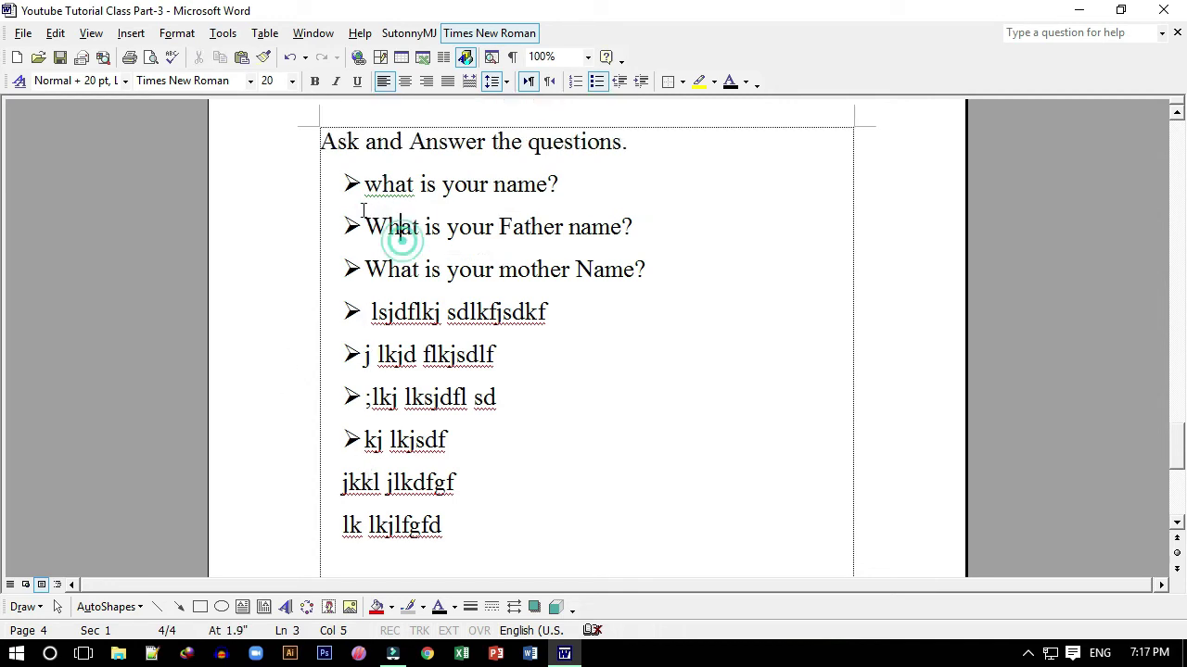
Scroll back up and select the 'Masum's Tech' heading.
{"action": "left_click", "coordinate": [172, 37]}
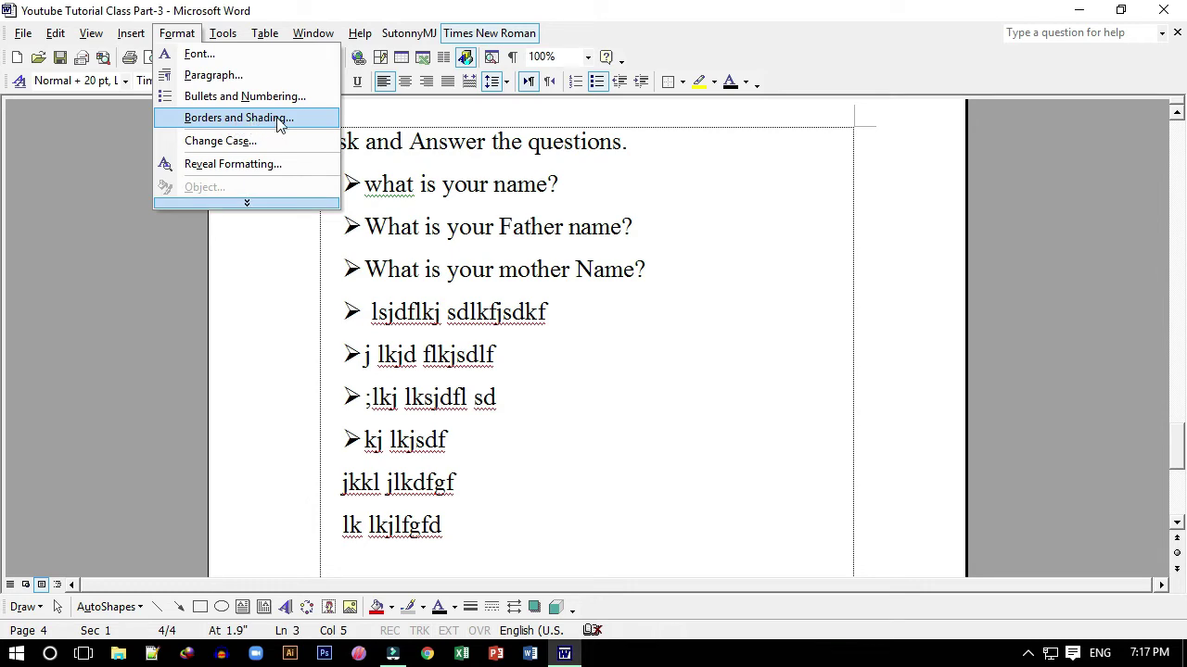
{"action": "left_click", "coordinate": [480, 496]}
{"action": "scroll", "coordinate": [482, 491], "scroll_direction": "up", "scroll_amount": 10}
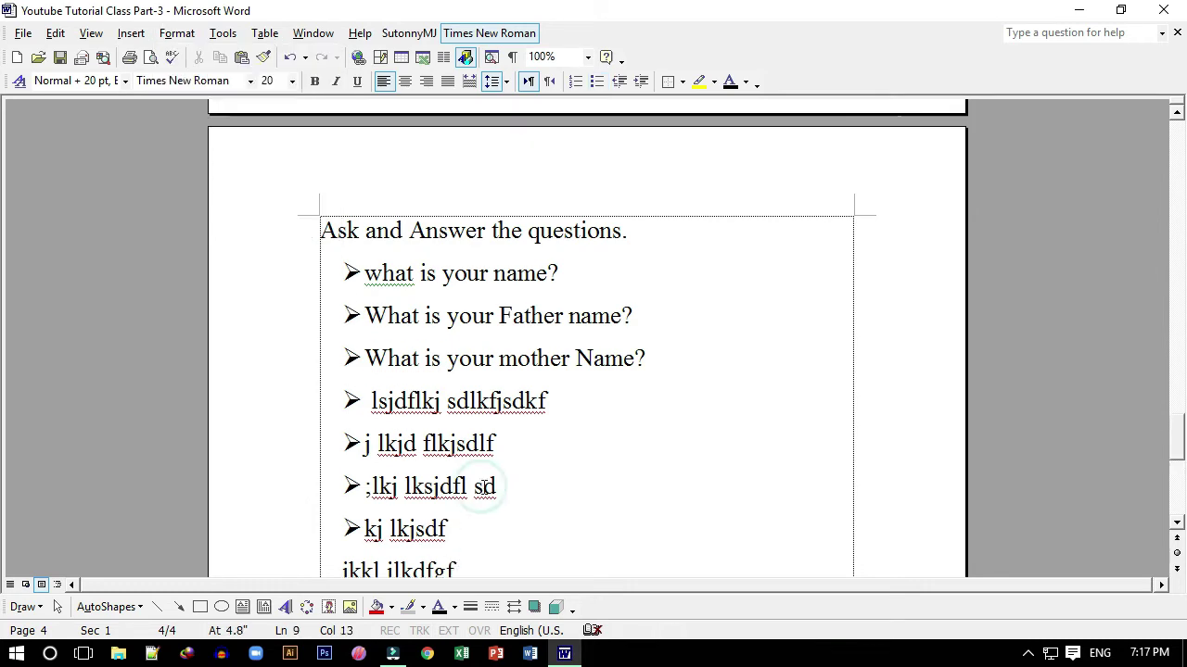
{"action": "scroll", "coordinate": [483, 487], "scroll_direction": "up", "scroll_amount": 5}
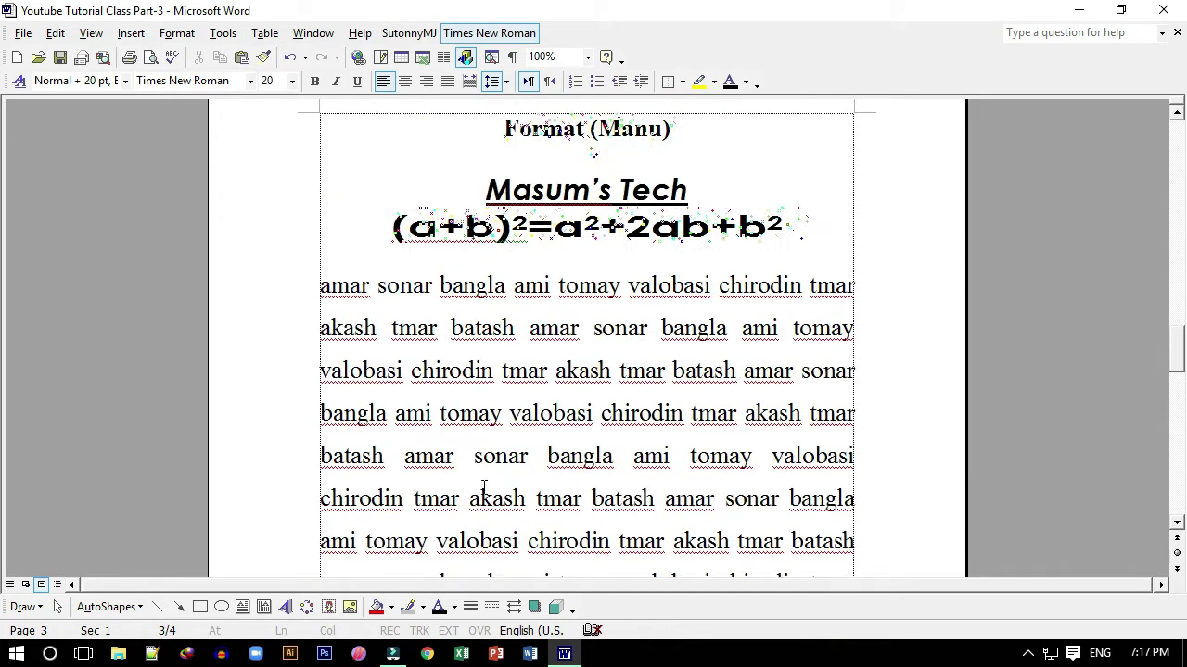
{"action": "scroll", "coordinate": [455, 445], "scroll_direction": "up", "scroll_amount": 1}
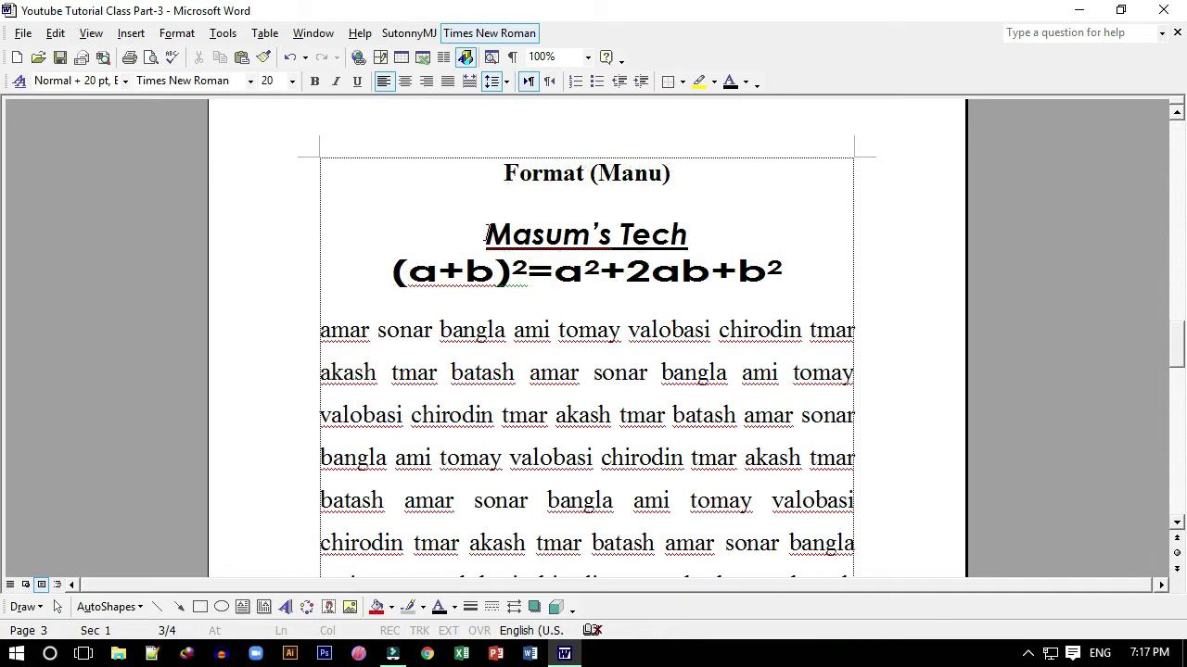
{"action": "mouse_move", "coordinate": [486, 235]}
{"action": "left_mouse_down"}
{"action": "mouse_move", "coordinate": [710, 270]}
{"action": "mouse_move", "coordinate": [688, 235]}
{"action": "left_mouse_up"}
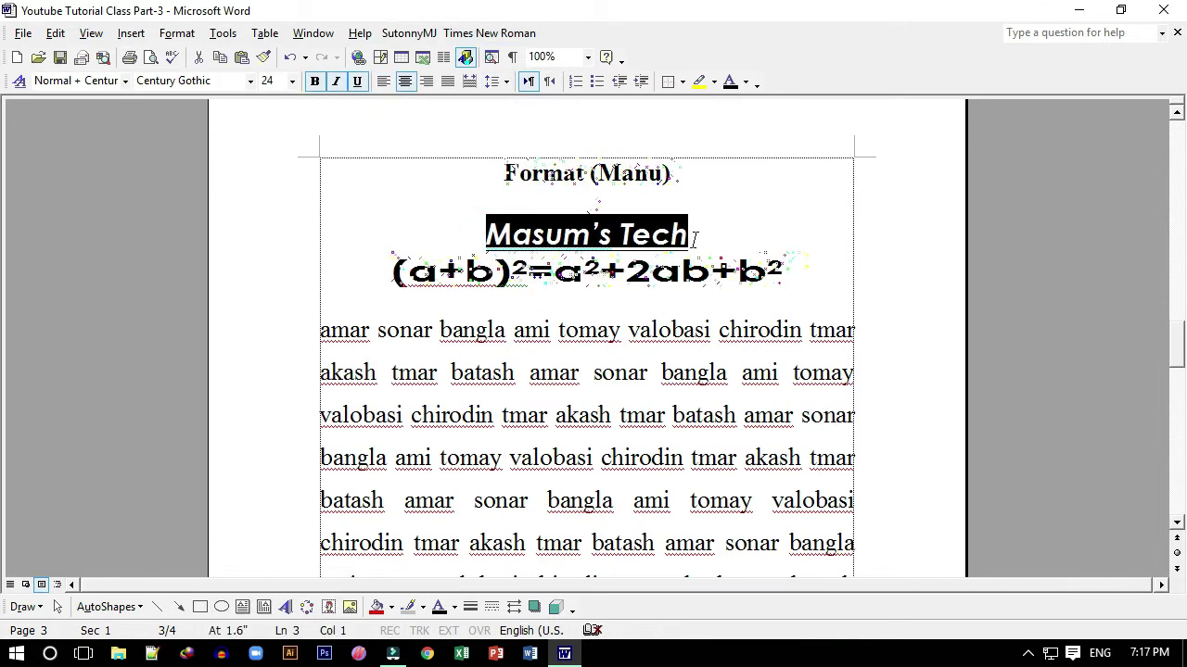
In Borders and Shading, give the heading a Box border with a dashed line style.
{"action": "left_click", "coordinate": [173, 37]}
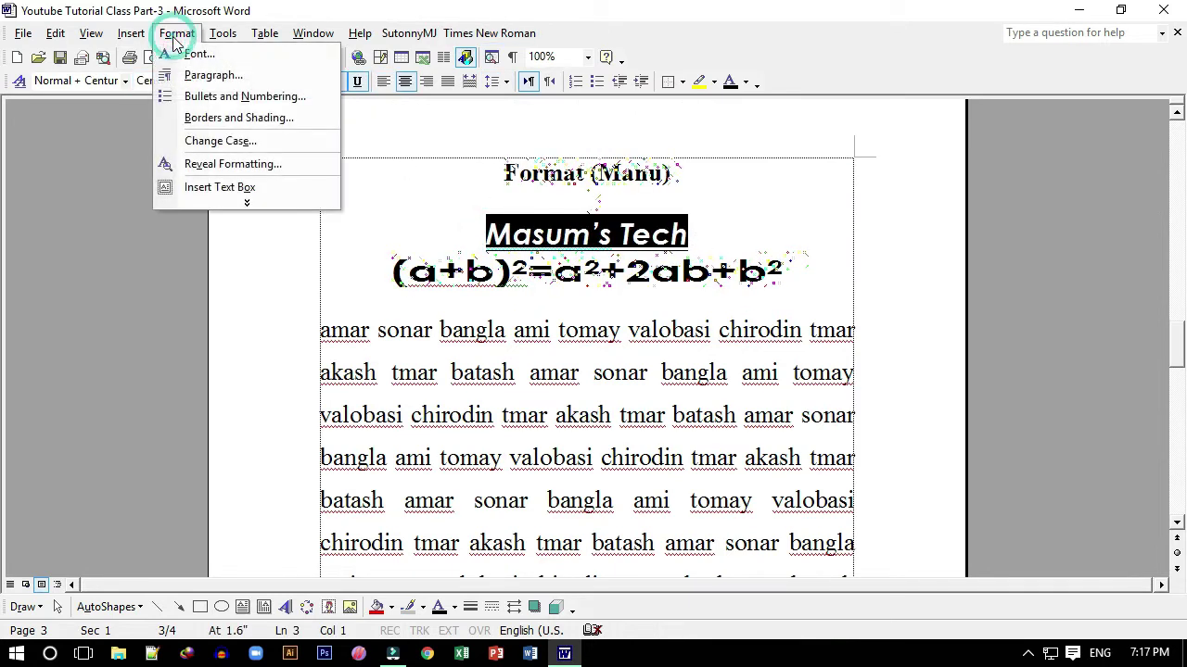
{"action": "left_click", "coordinate": [223, 120]}
{"action": "left_click_drag", "start_coordinate": [490, 136], "coordinate": [216, 287]}
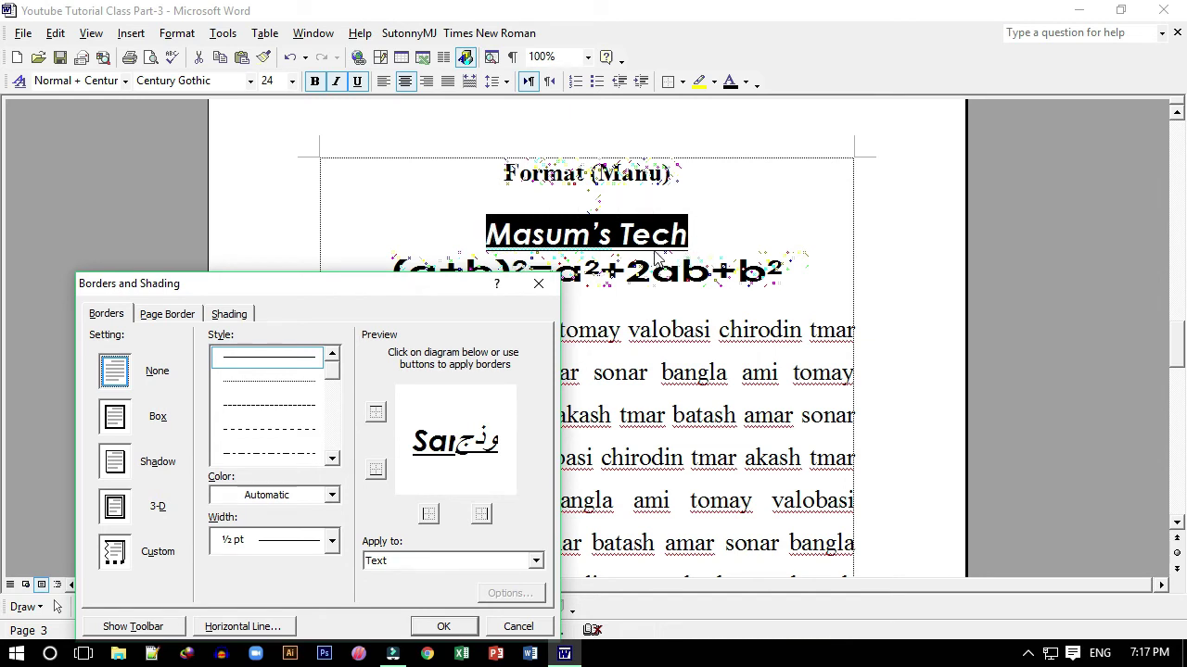
{"action": "left_click", "coordinate": [116, 419]}
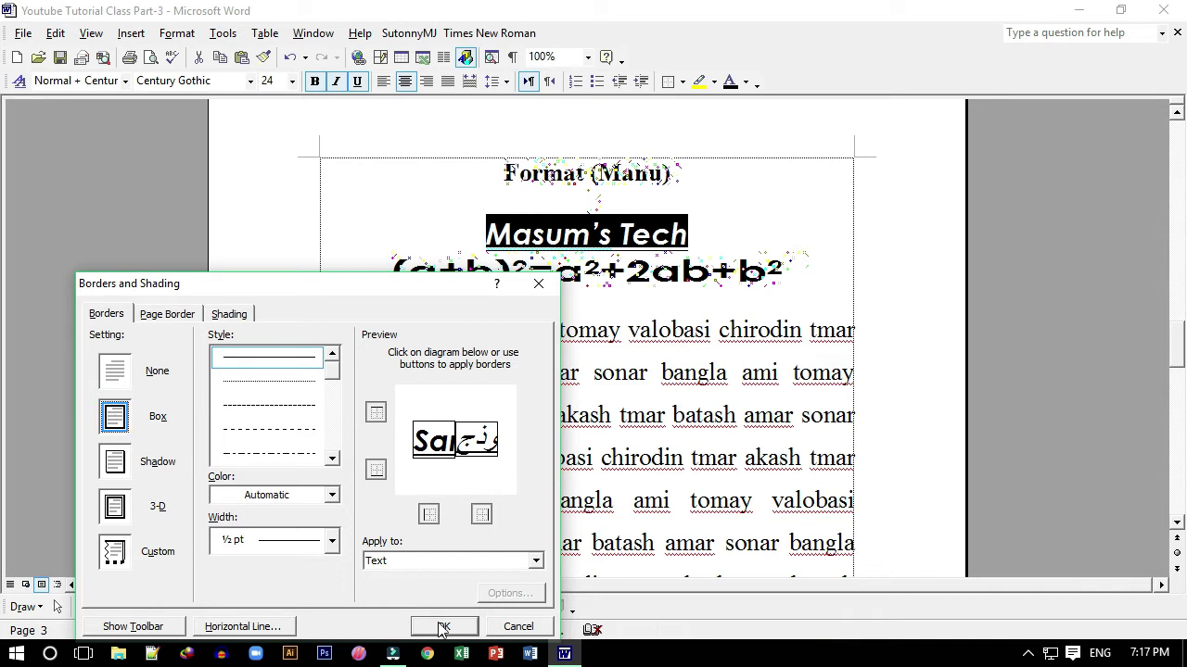
{"action": "left_click", "coordinate": [247, 367]}
{"action": "left_click", "coordinate": [260, 382]}
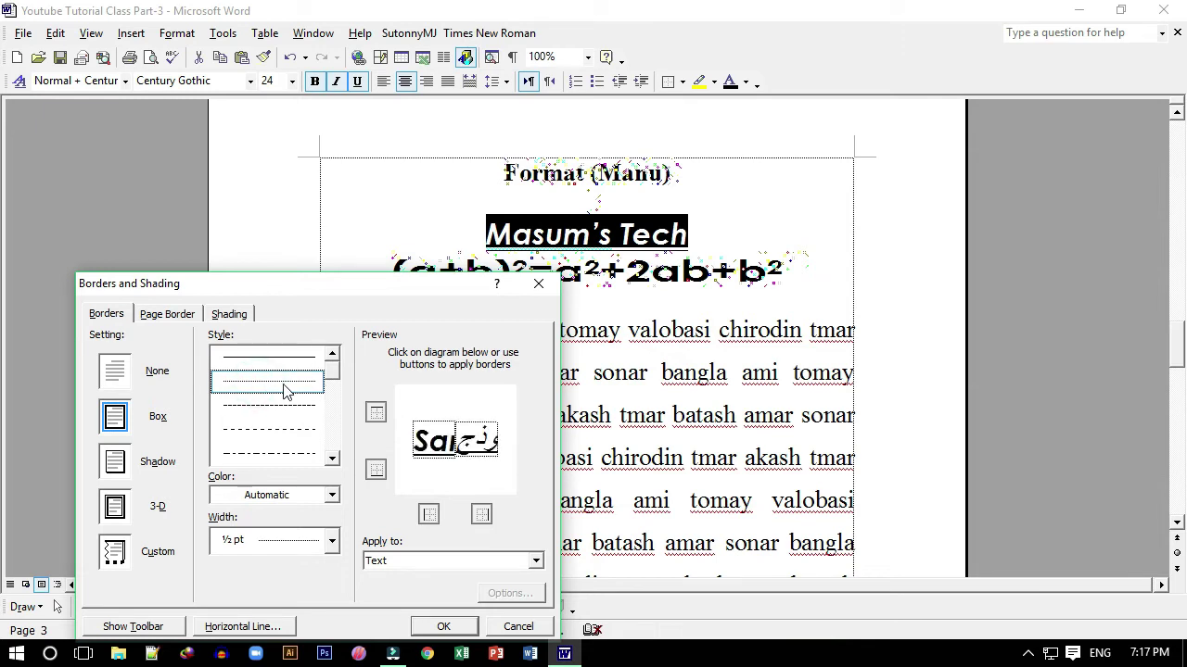
{"action": "left_click_drag", "start_coordinate": [325, 295], "coordinate": [297, 190]}
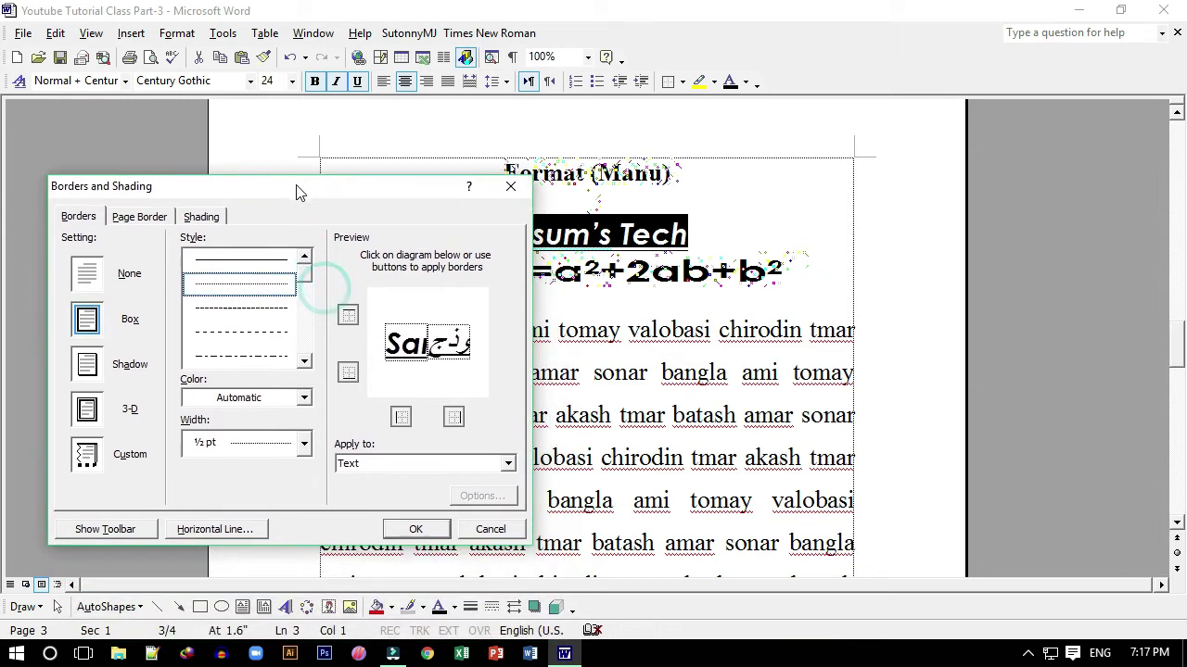
{"action": "left_click", "coordinate": [256, 304]}
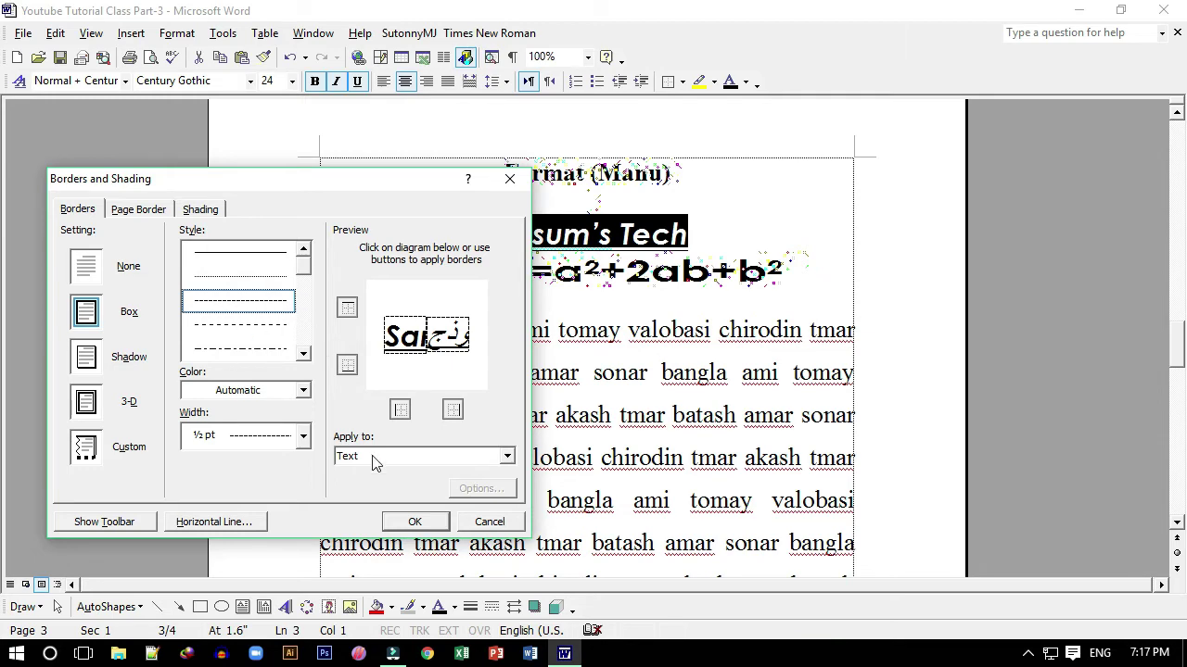
{"action": "left_click", "coordinate": [414, 521]}
{"action": "left_click", "coordinate": [739, 271]}
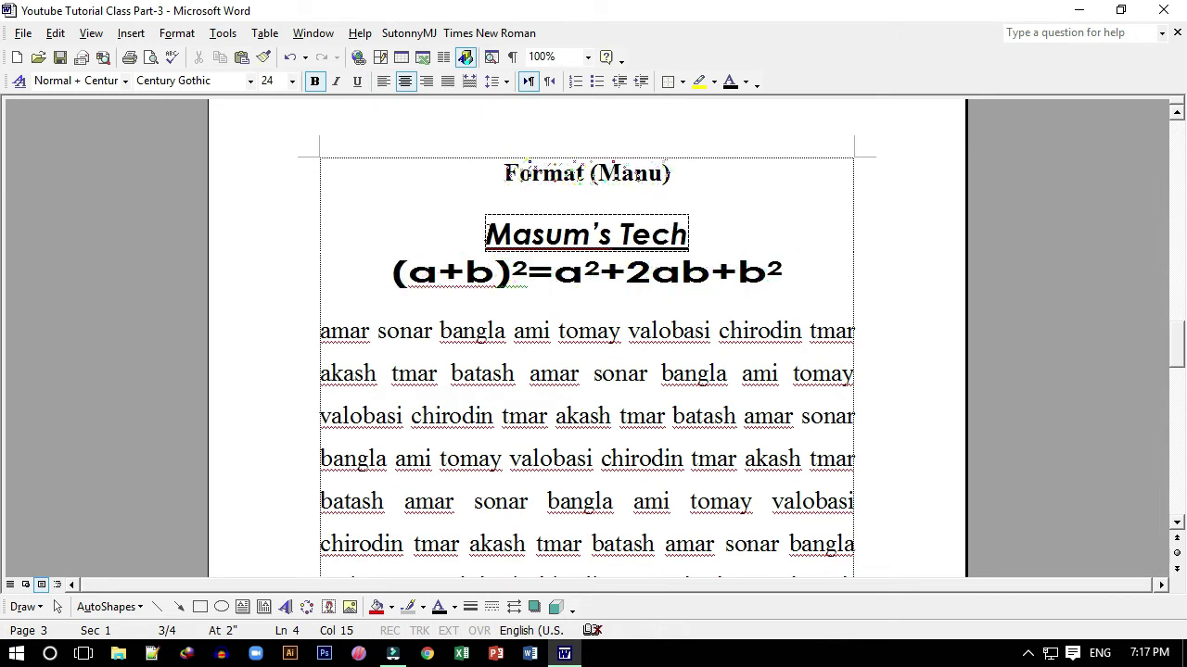
Reselect the 'Masum's Tech' heading, keeping its Box border in Borders and Shading.
{"action": "mouse_move", "coordinate": [484, 233]}
{"action": "left_mouse_down"}
{"action": "mouse_move", "coordinate": [706, 234]}
{"action": "mouse_move", "coordinate": [691, 239]}
{"action": "left_mouse_up"}
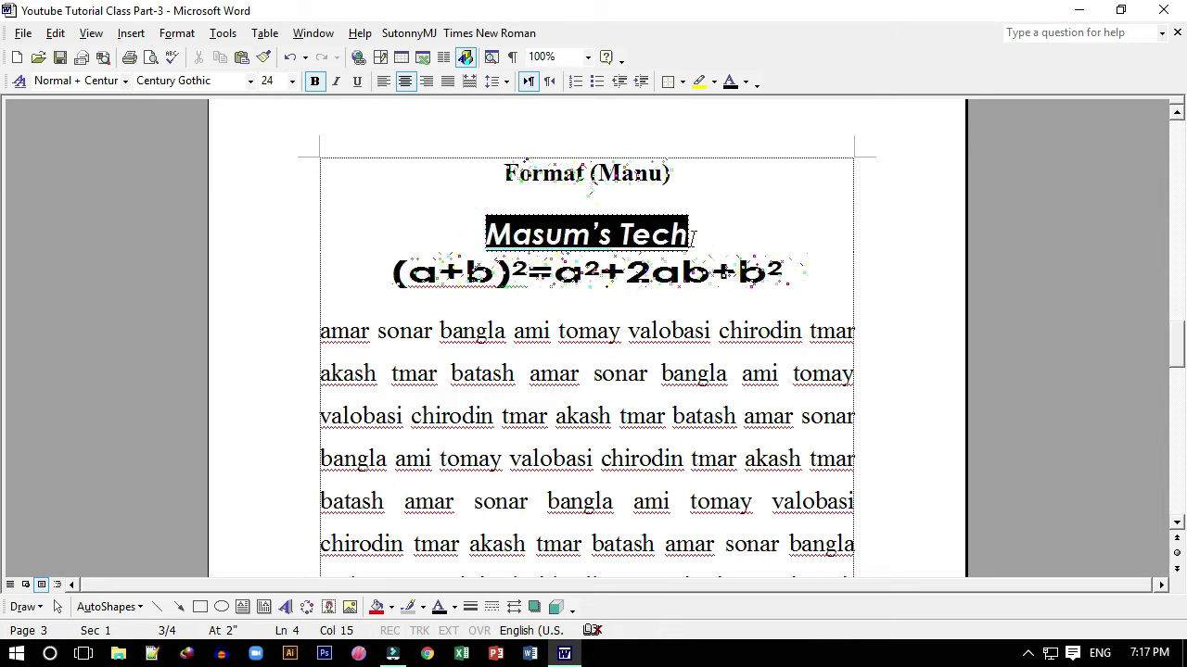
{"action": "left_click", "coordinate": [172, 35]}
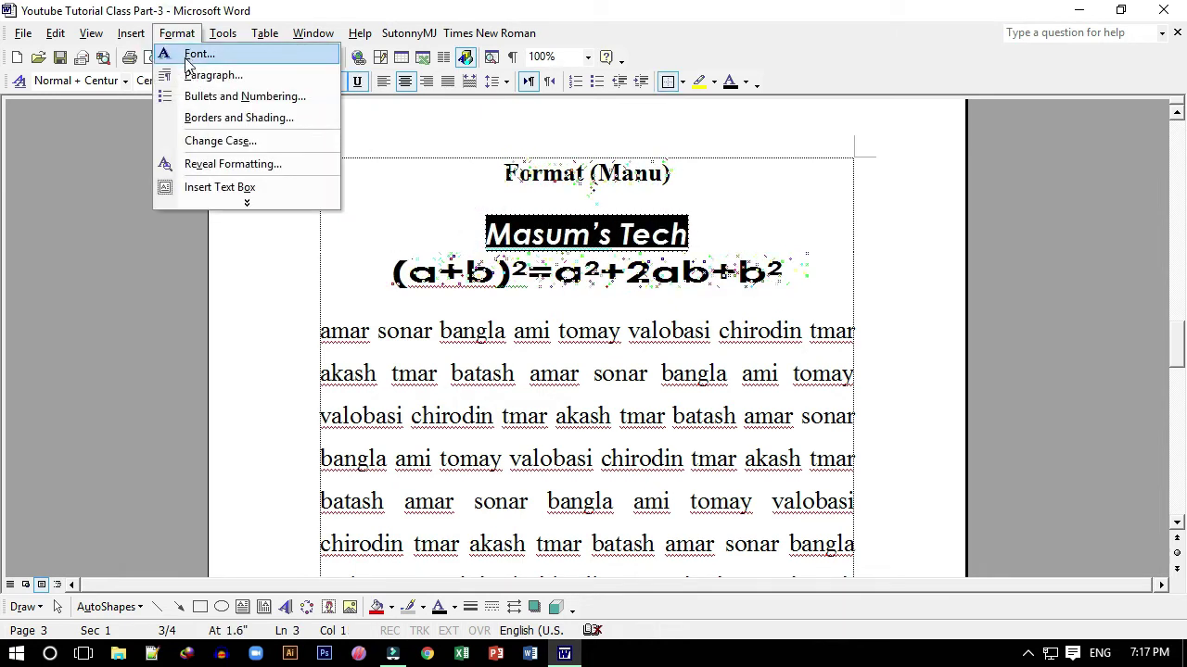
{"action": "left_click", "coordinate": [223, 119]}
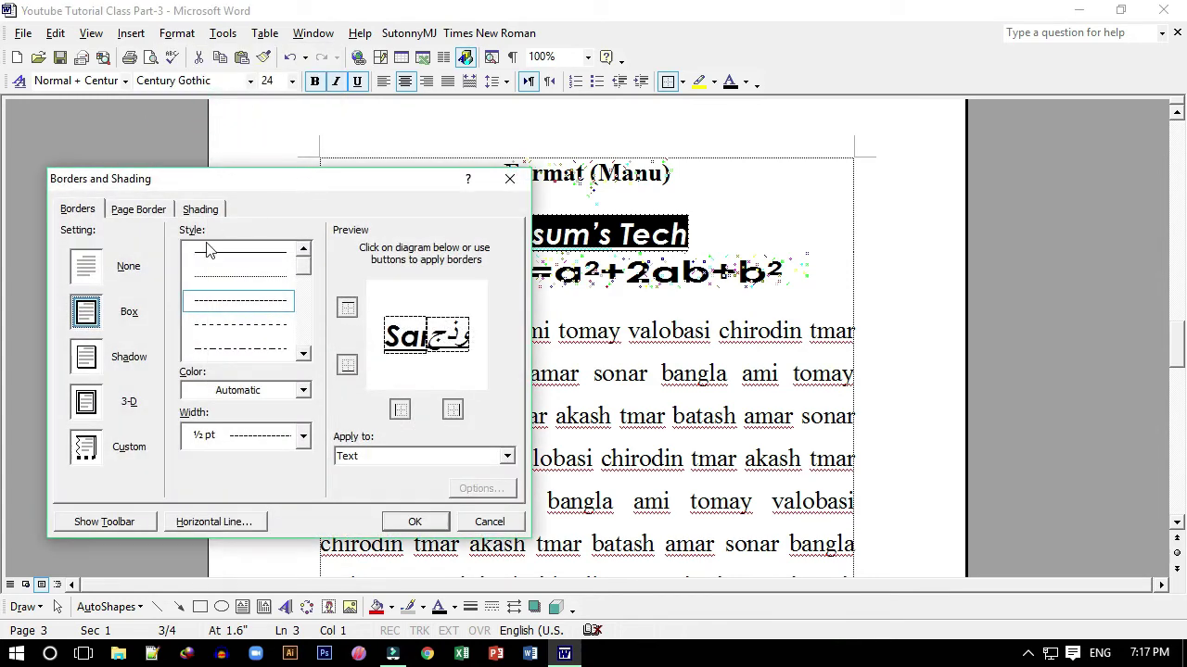
{"action": "left_click", "coordinate": [92, 269]}
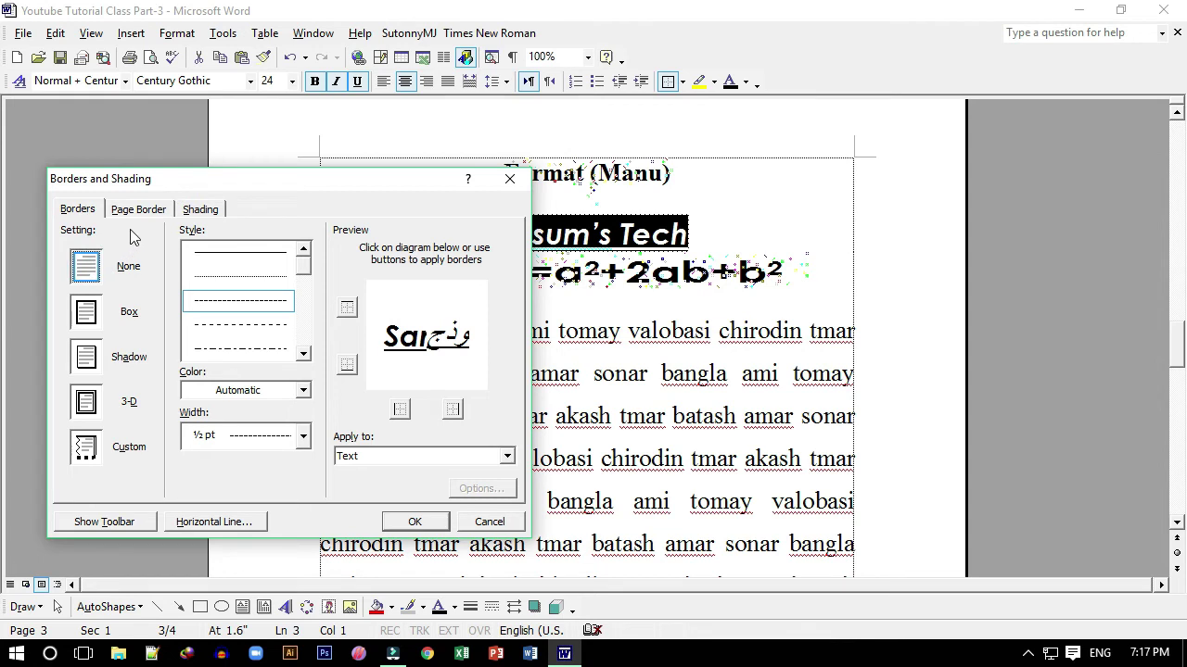
{"action": "left_click", "coordinate": [93, 315]}
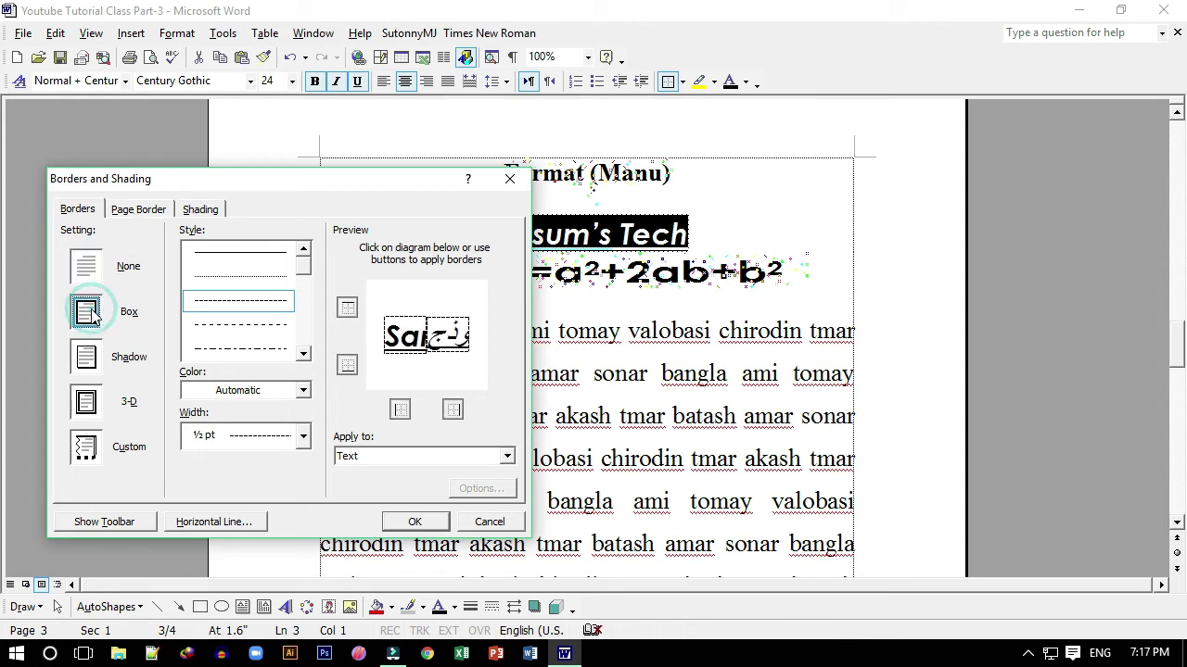
Set a Box page border using the thick 3 pt triple-line style.
{"action": "left_click", "coordinate": [135, 211]}
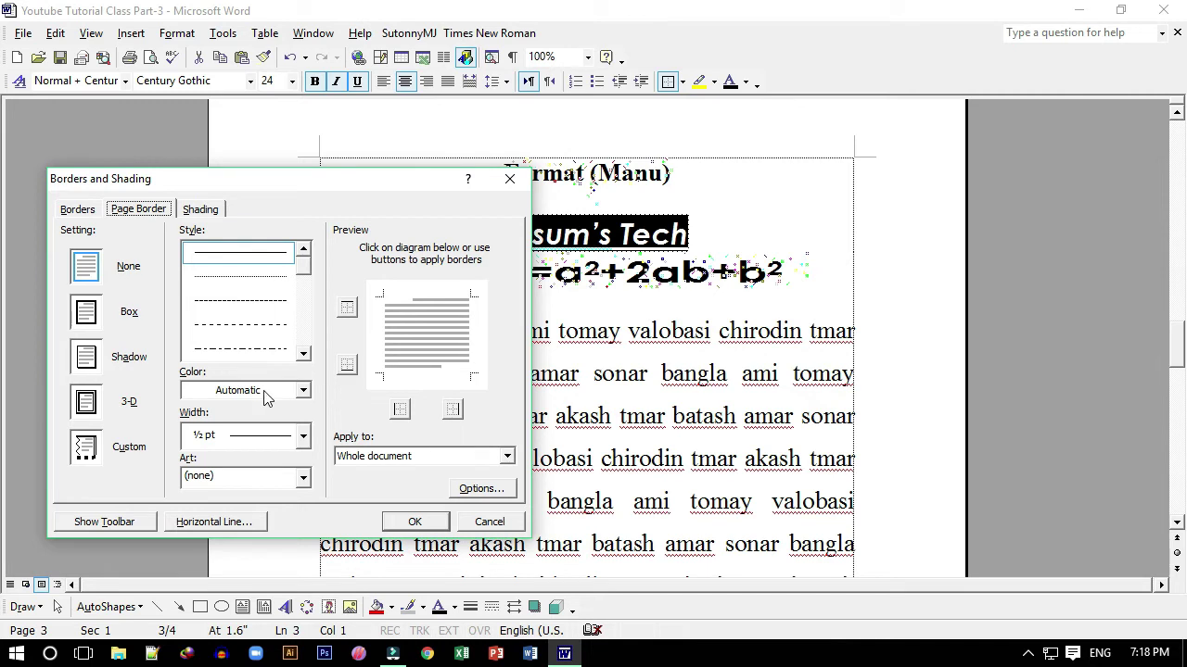
{"action": "left_click", "coordinate": [85, 313]}
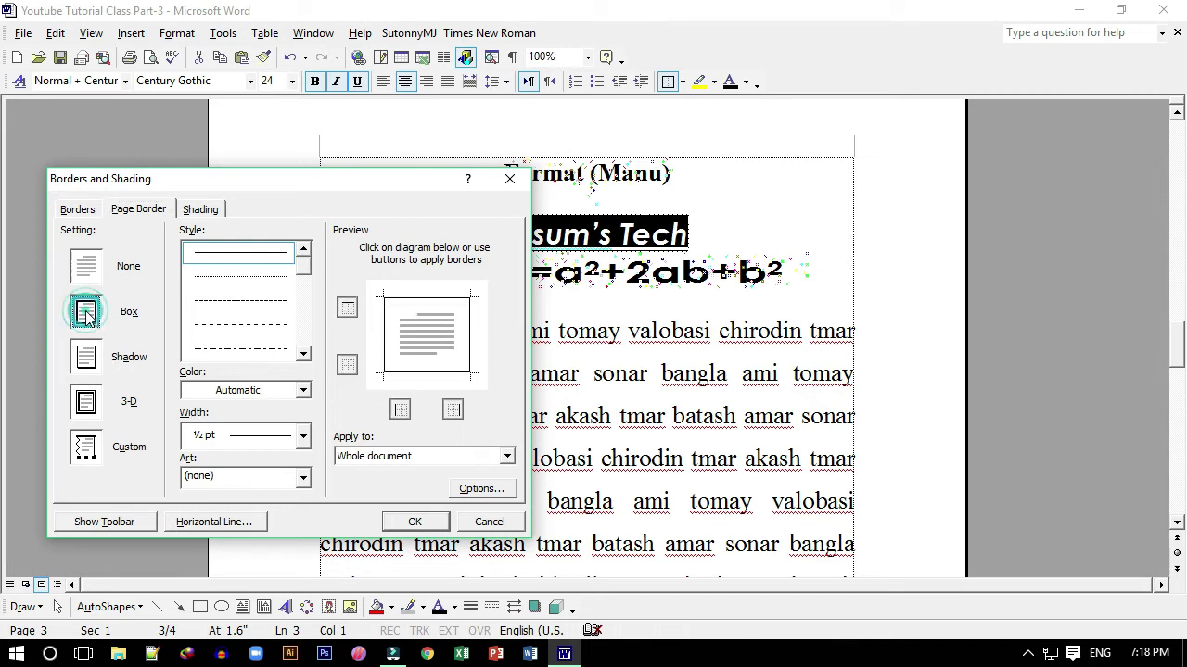
{"action": "left_click", "coordinate": [303, 354]}
{"action": "left_click", "coordinate": [304, 355]}
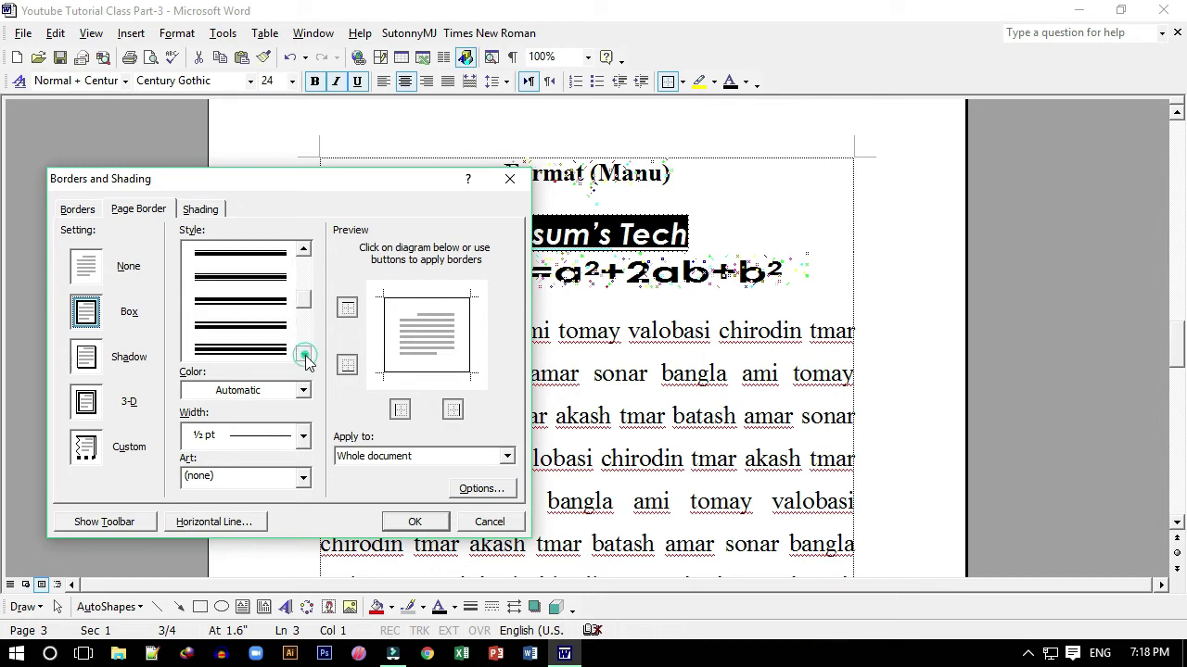
{"action": "left_click", "coordinate": [304, 355]}
{"action": "mouse_move", "coordinate": [306, 306]}
{"action": "left_mouse_down"}
{"action": "mouse_move", "coordinate": [308, 332]}
{"action": "mouse_move", "coordinate": [269, 264]}
{"action": "left_mouse_up"}
{"action": "left_click", "coordinate": [290, 285]}
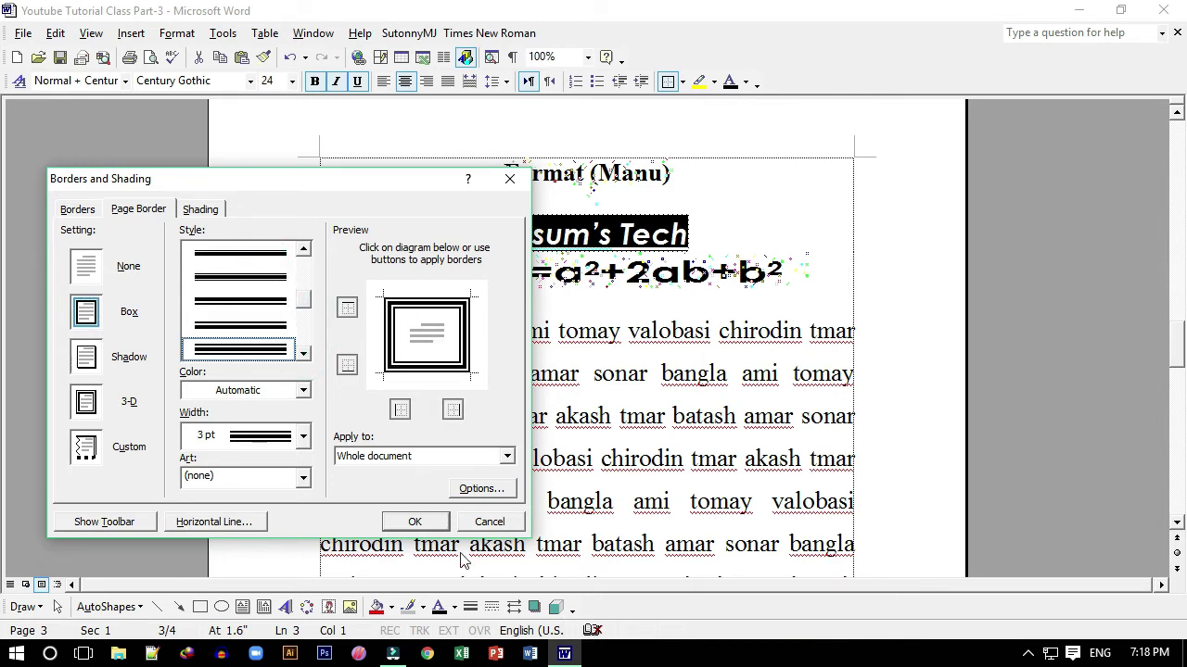
{"action": "left_click", "coordinate": [414, 521]}
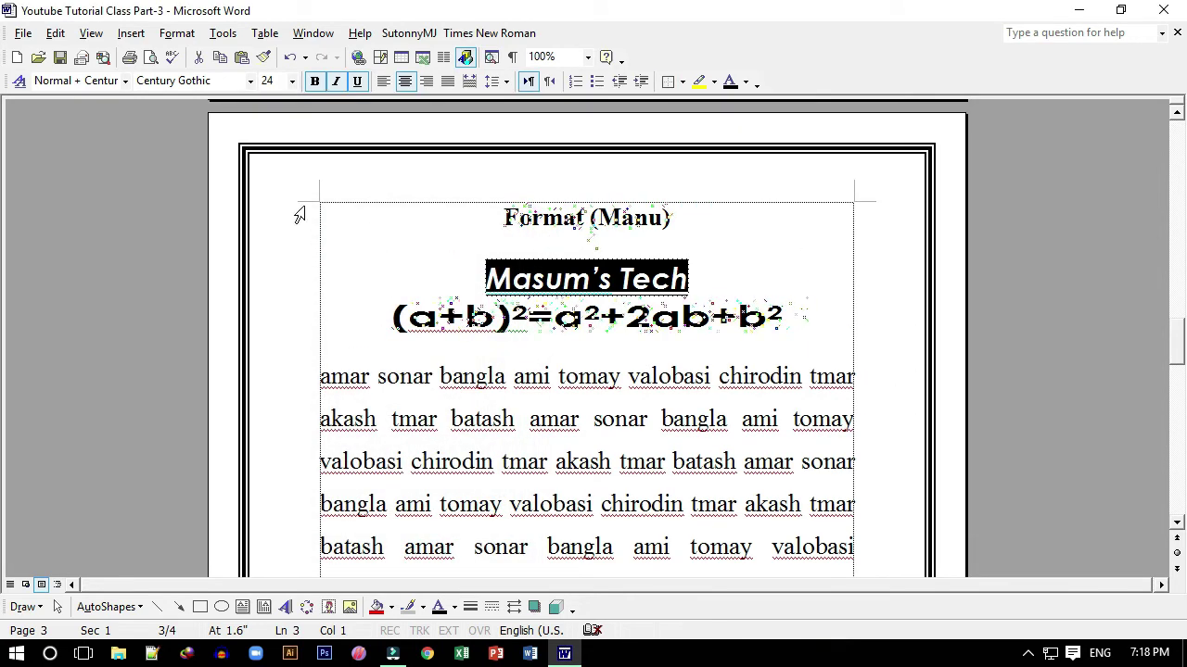
Scroll through the document and return to the top of page 3 showing the Masum's Tech heading.
{"action": "scroll", "coordinate": [897, 384], "scroll_direction": "down", "scroll_amount": 4}
{"action": "scroll", "coordinate": [744, 373], "scroll_direction": "up", "scroll_amount": 7}
{"action": "scroll", "coordinate": [736, 373], "scroll_direction": "up", "scroll_amount": 7}
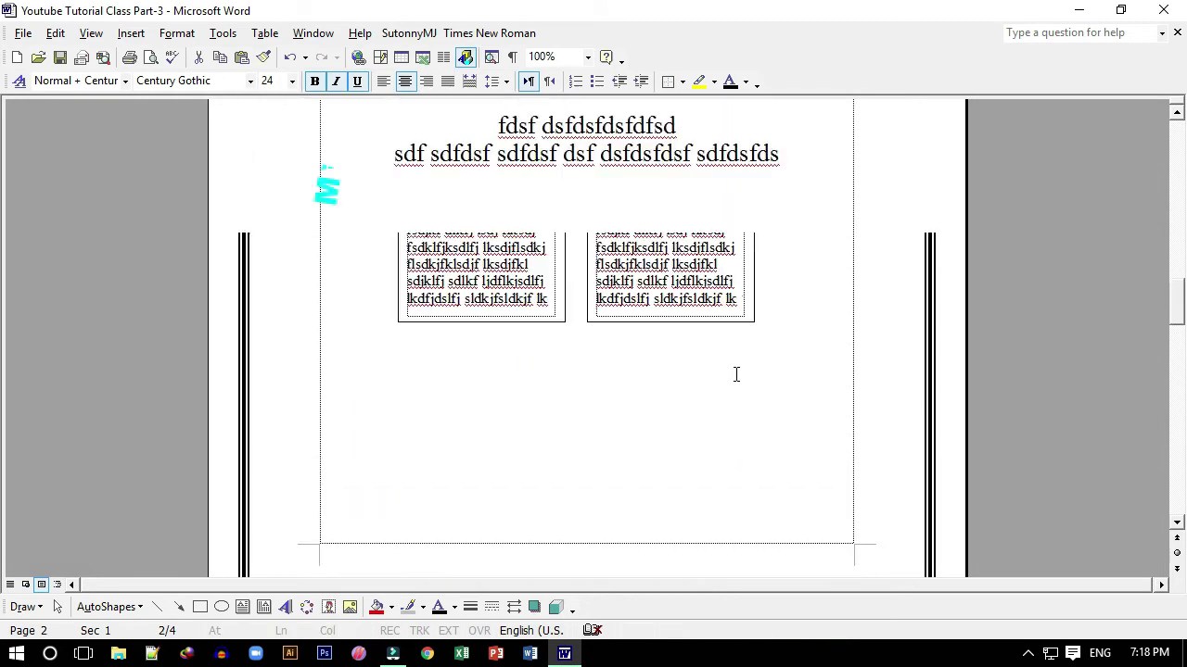
{"action": "scroll", "coordinate": [736, 374], "scroll_direction": "up", "scroll_amount": 6}
{"action": "scroll", "coordinate": [736, 373], "scroll_direction": "up", "scroll_amount": 6}
{"action": "scroll", "coordinate": [736, 374], "scroll_direction": "up", "scroll_amount": 6}
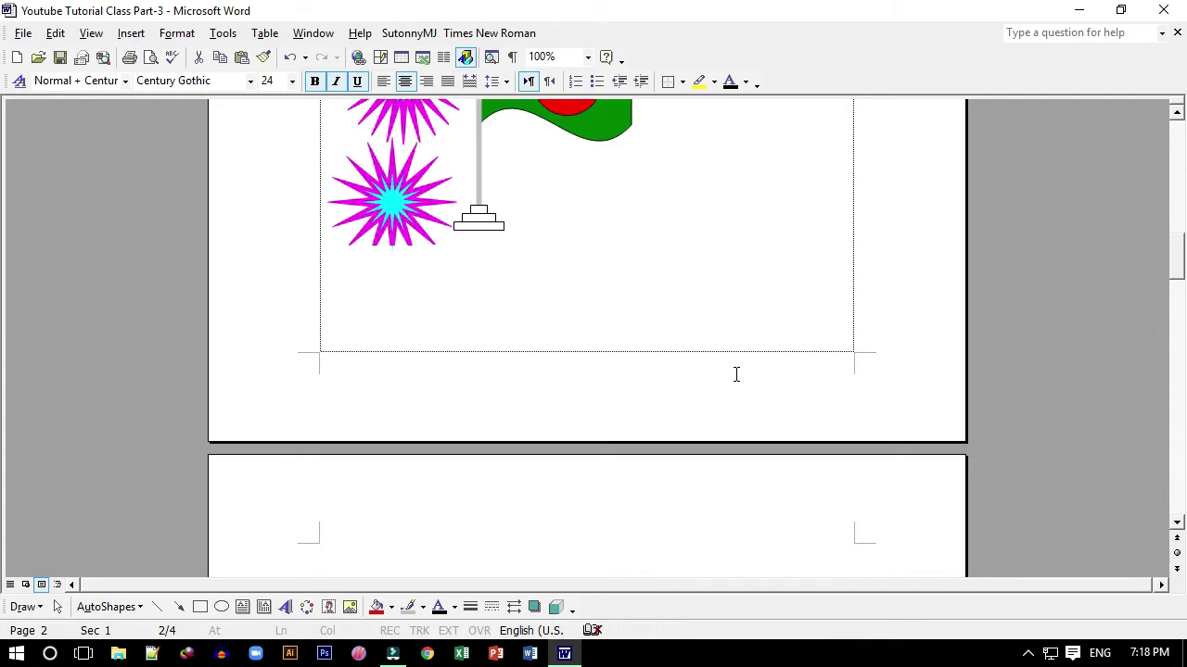
{"action": "scroll", "coordinate": [736, 373], "scroll_direction": "up", "scroll_amount": 3}
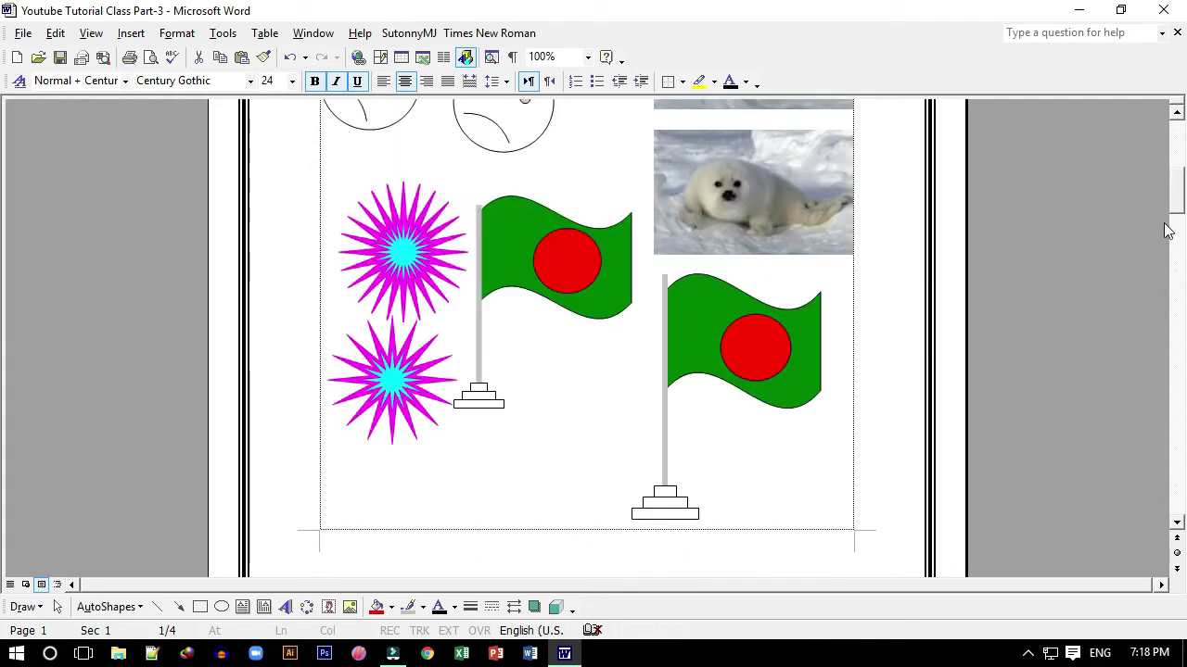
{"action": "scroll", "coordinate": [720, 268], "scroll_direction": "up", "scroll_amount": 2}
{"action": "scroll", "coordinate": [720, 268], "scroll_direction": "up", "scroll_amount": 1}
{"action": "scroll", "coordinate": [768, 260], "scroll_direction": "up", "scroll_amount": 1}
{"action": "scroll", "coordinate": [935, 232], "scroll_direction": "up", "scroll_amount": 1}
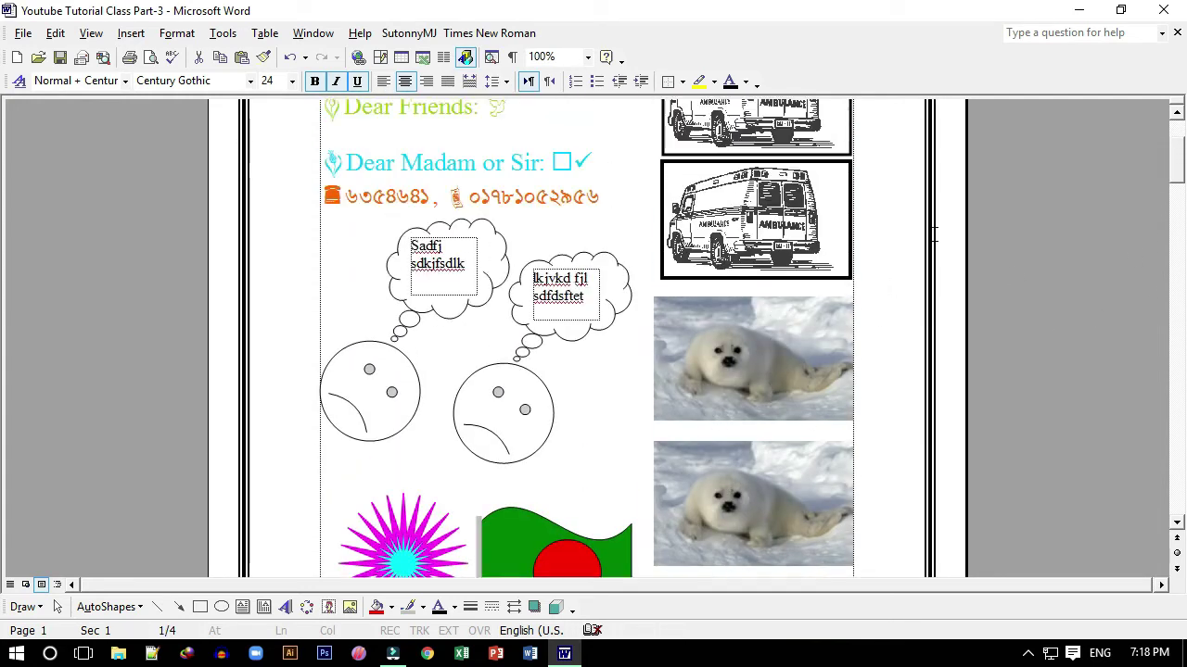
{"action": "scroll", "coordinate": [934, 232], "scroll_direction": "up", "scroll_amount": 3}
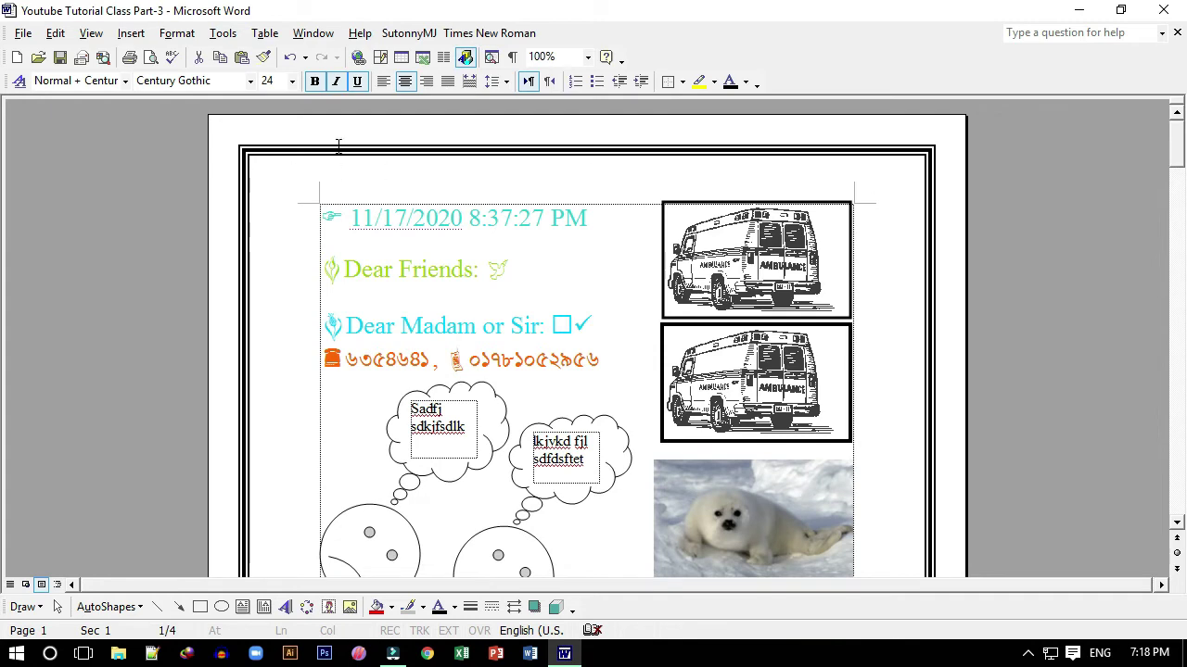
{"action": "left_click_drag", "start_coordinate": [1177, 151], "coordinate": [1179, 470]}
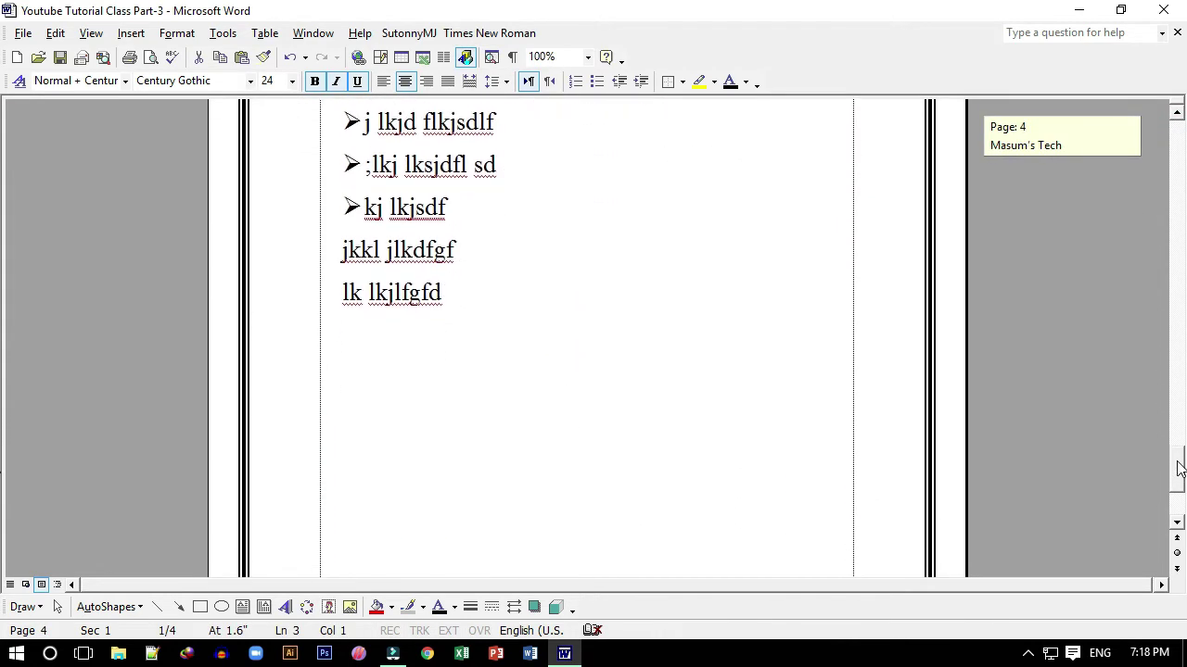
{"action": "left_click", "coordinate": [505, 371]}
{"action": "scroll", "coordinate": [482, 327], "scroll_direction": "up", "scroll_amount": 5}
{"action": "scroll", "coordinate": [482, 328], "scroll_direction": "up", "scroll_amount": 10}
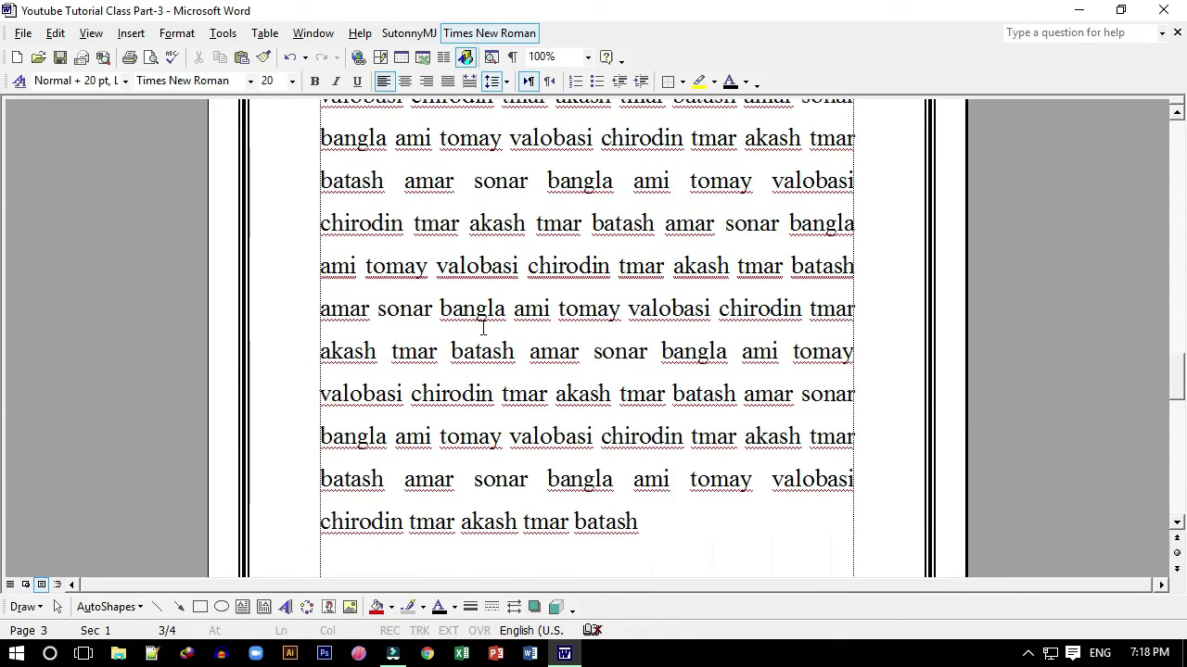
{"action": "scroll", "coordinate": [482, 327], "scroll_direction": "up", "scroll_amount": 5}
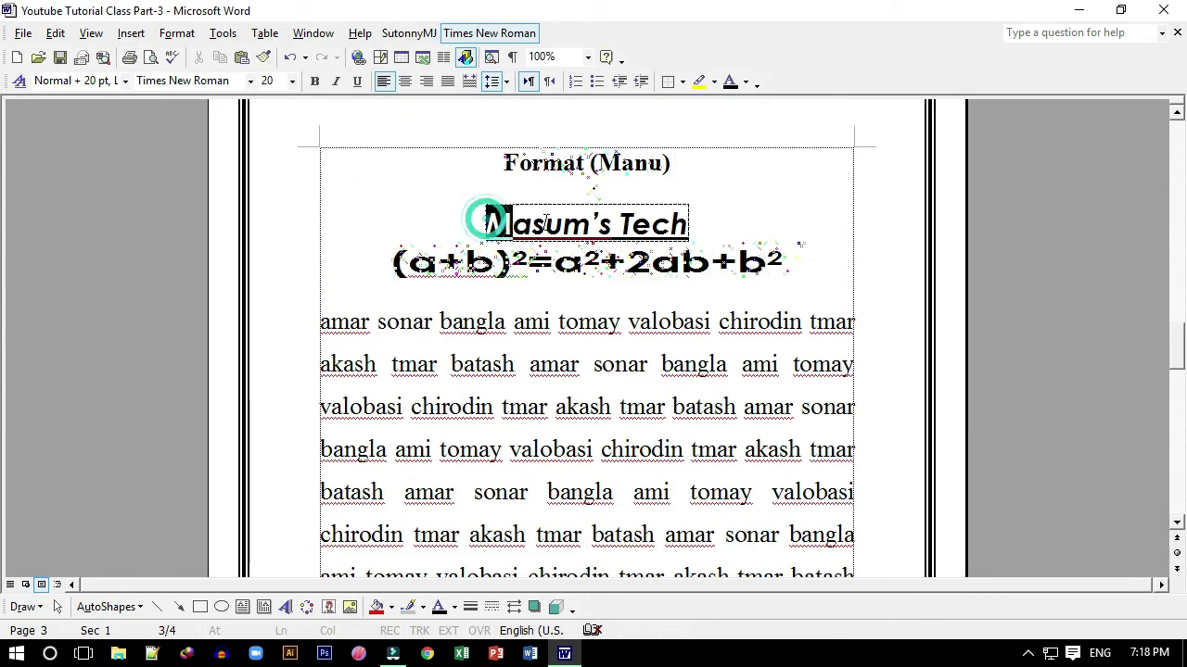
Select the heading and reset the page border setting to Box in Borders and Shading.
{"action": "left_click_drag", "start_coordinate": [484, 222], "coordinate": [690, 224]}
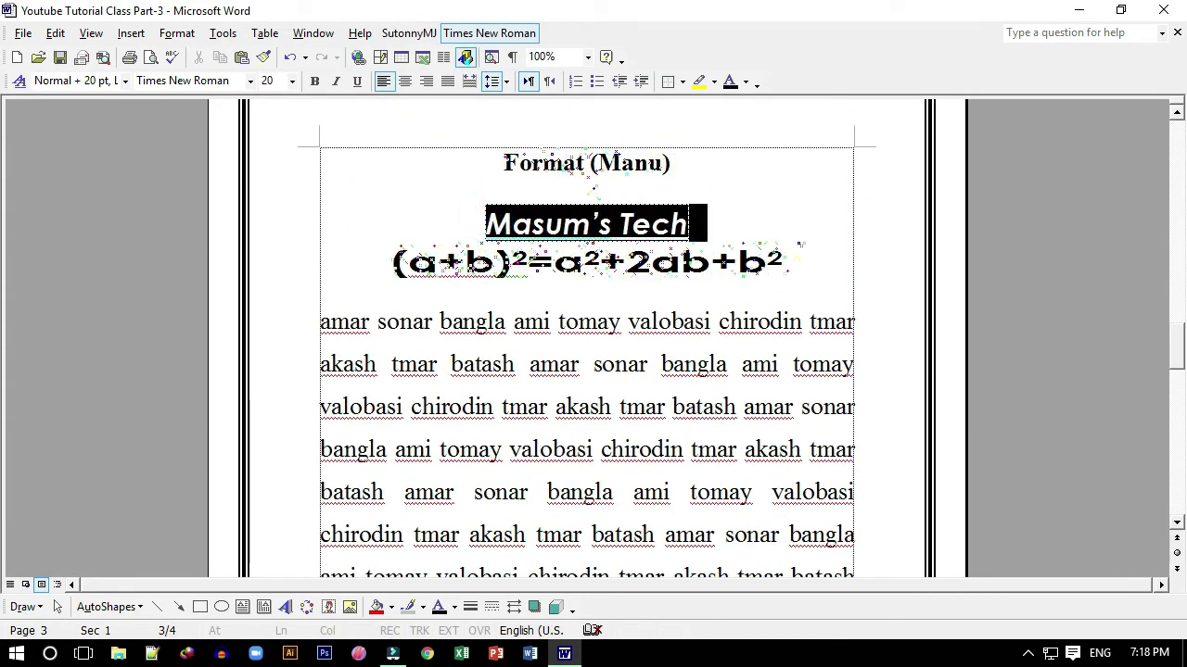
{"action": "left_click", "coordinate": [176, 33]}
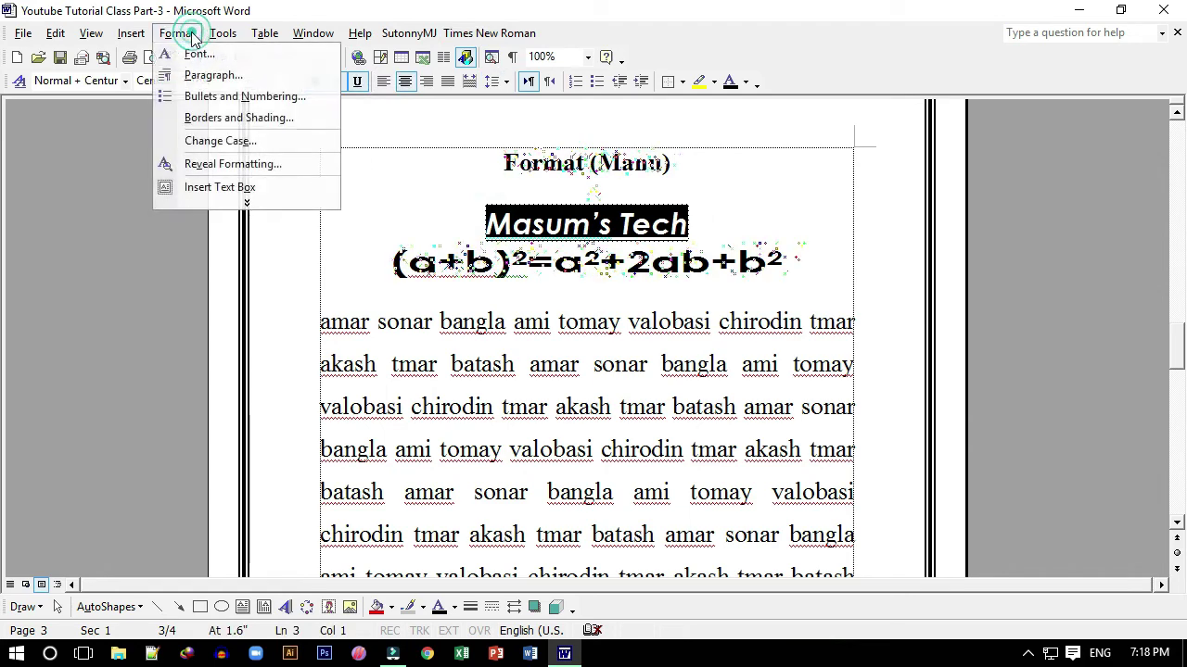
{"action": "left_click", "coordinate": [227, 118]}
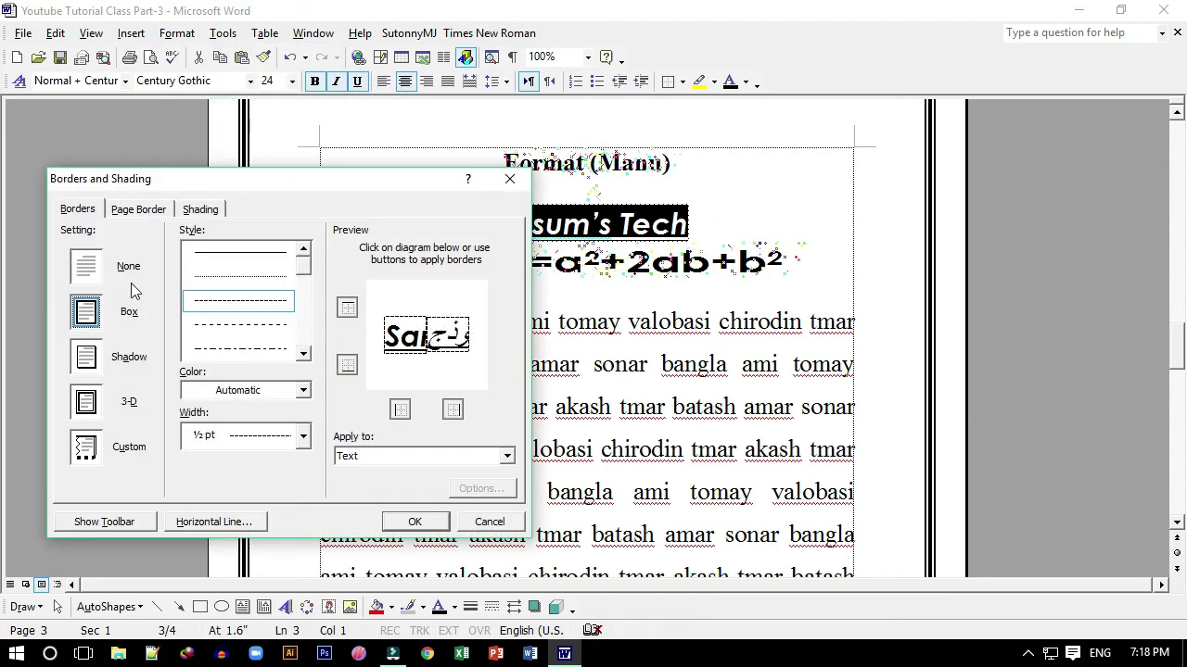
{"action": "left_click", "coordinate": [91, 276]}
{"action": "left_click", "coordinate": [83, 211]}
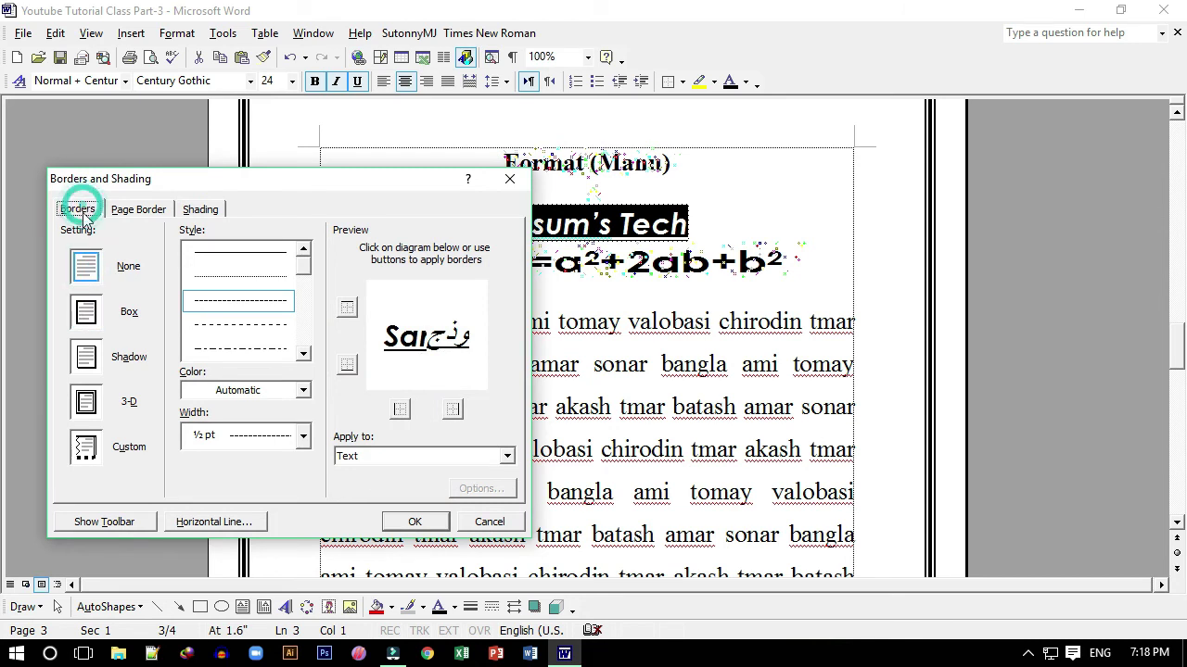
{"action": "left_click", "coordinate": [138, 209]}
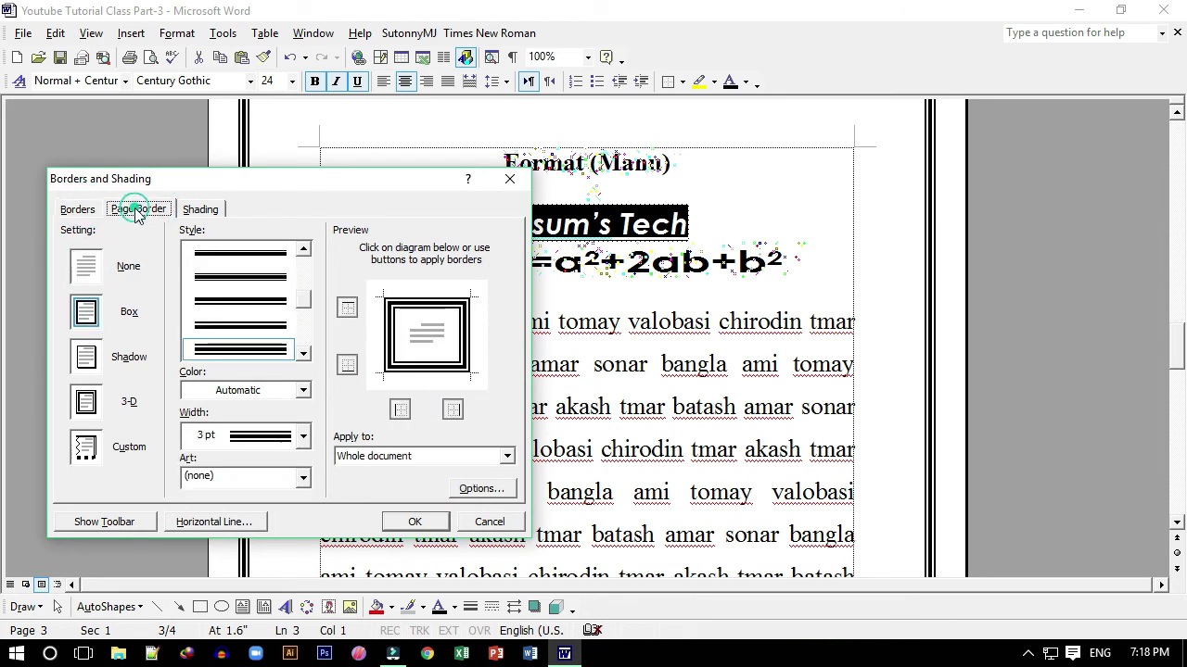
{"action": "left_click", "coordinate": [84, 269]}
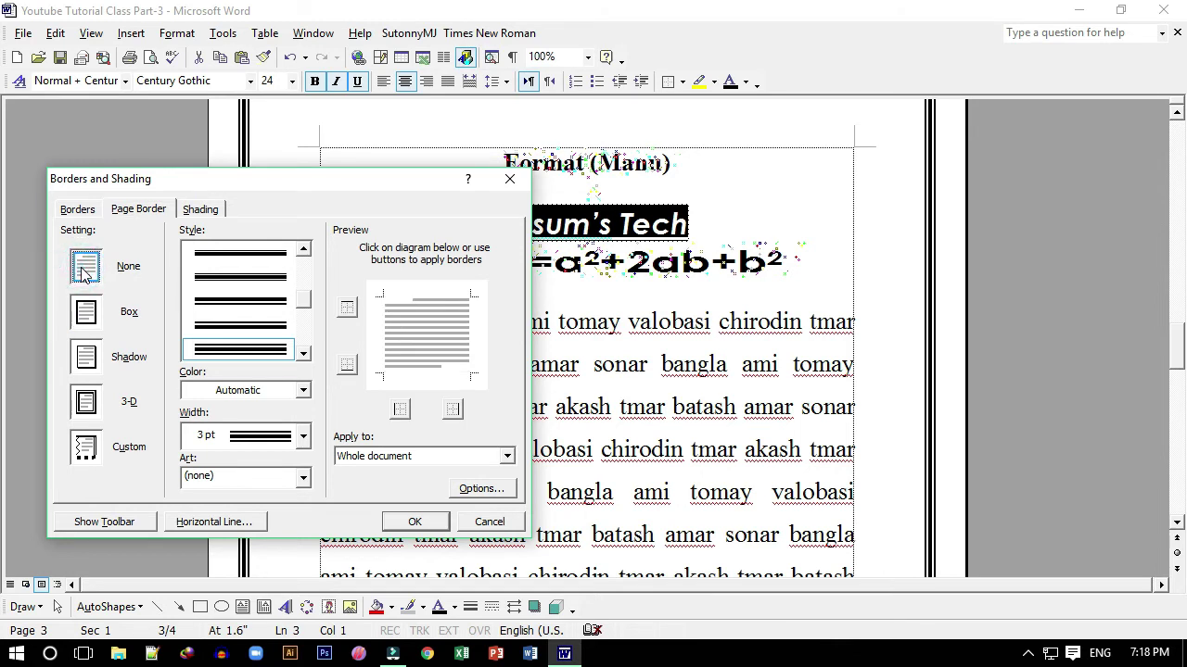
{"action": "left_click", "coordinate": [85, 314]}
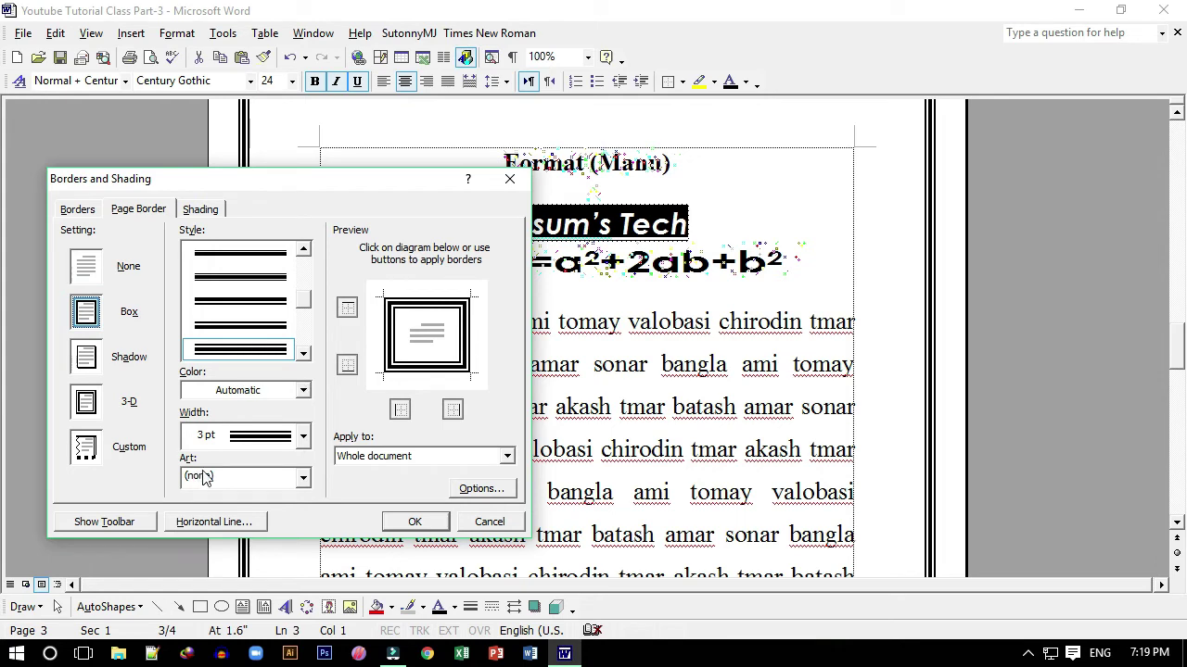
Choose the black-and-white patterned Art border for the whole document's pages.
{"action": "left_click", "coordinate": [242, 476]}
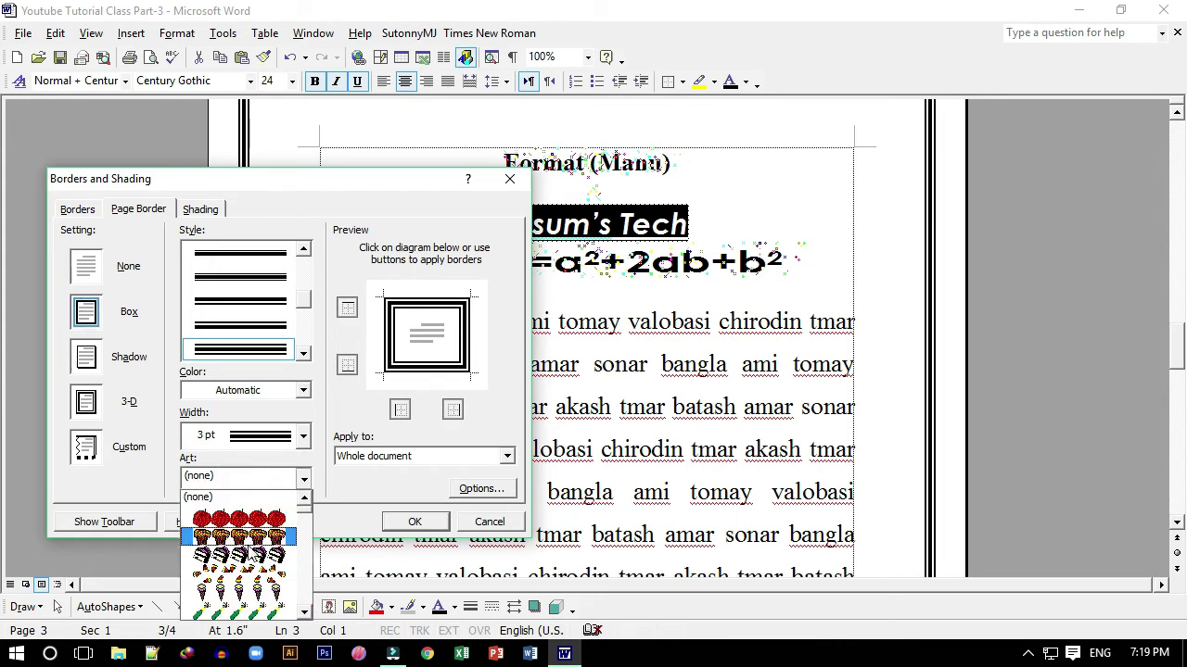
{"action": "scroll", "coordinate": [278, 556], "scroll_direction": "down", "scroll_amount": 5}
{"action": "scroll", "coordinate": [295, 569], "scroll_direction": "down", "scroll_amount": 3}
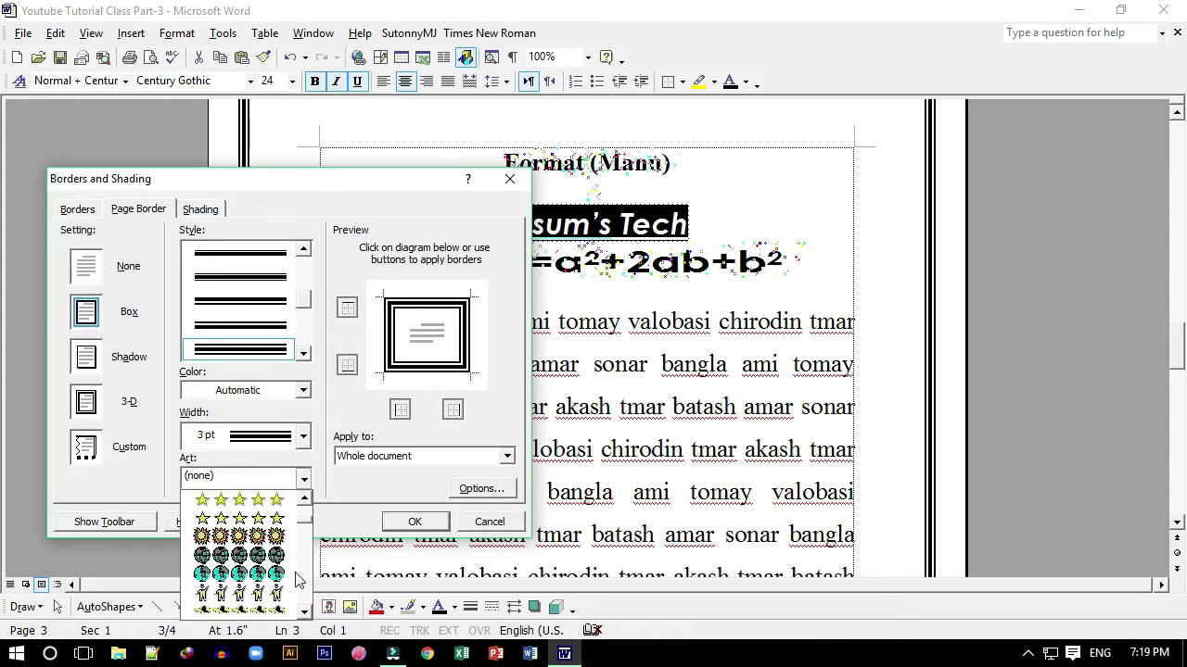
{"action": "scroll", "coordinate": [300, 557], "scroll_direction": "down", "scroll_amount": 3}
{"action": "scroll", "coordinate": [305, 527], "scroll_direction": "down", "scroll_amount": 3}
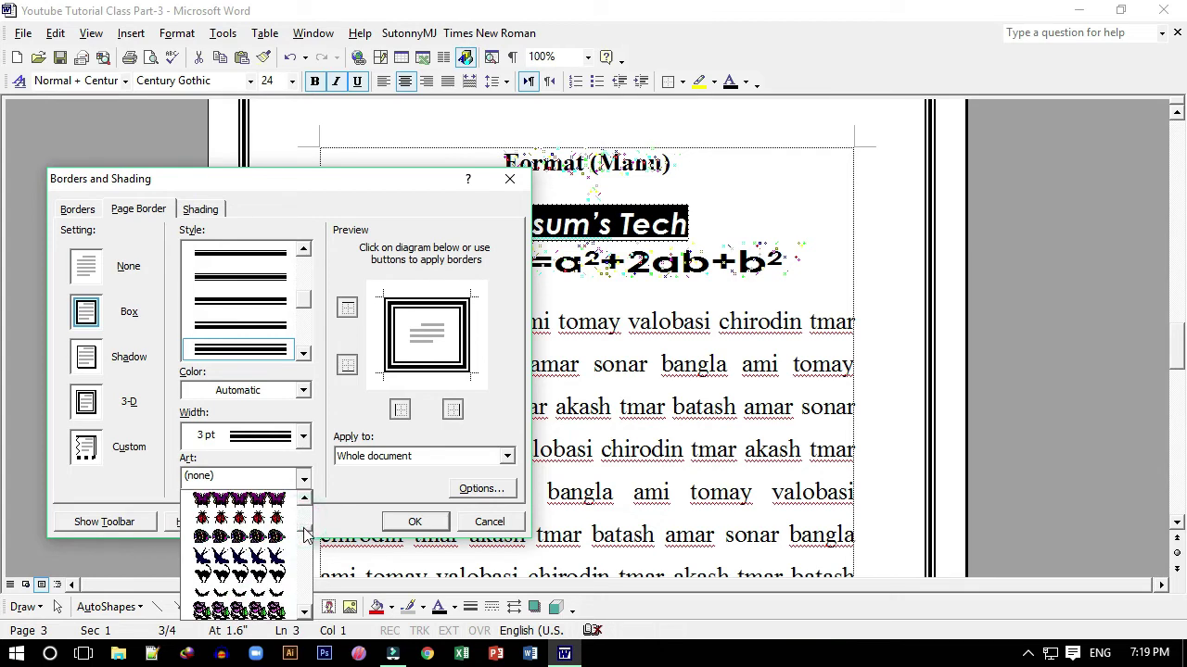
{"action": "scroll", "coordinate": [306, 547], "scroll_direction": "down", "scroll_amount": 3}
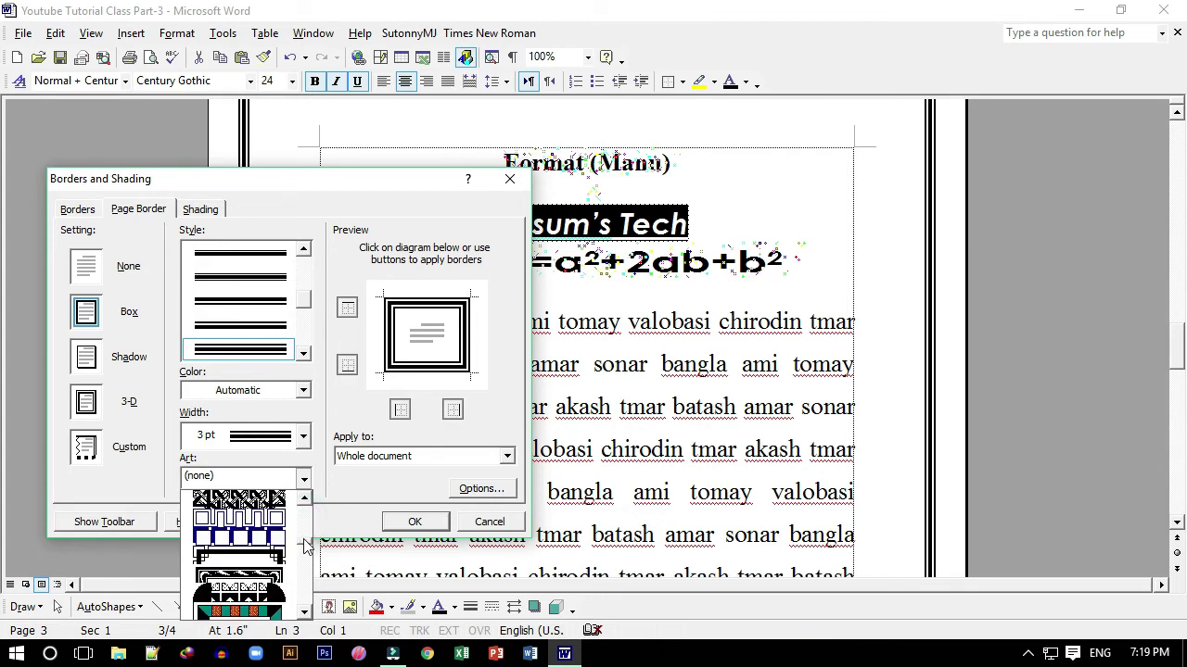
{"action": "left_click", "coordinate": [268, 579]}
{"action": "left_click", "coordinate": [414, 521]}
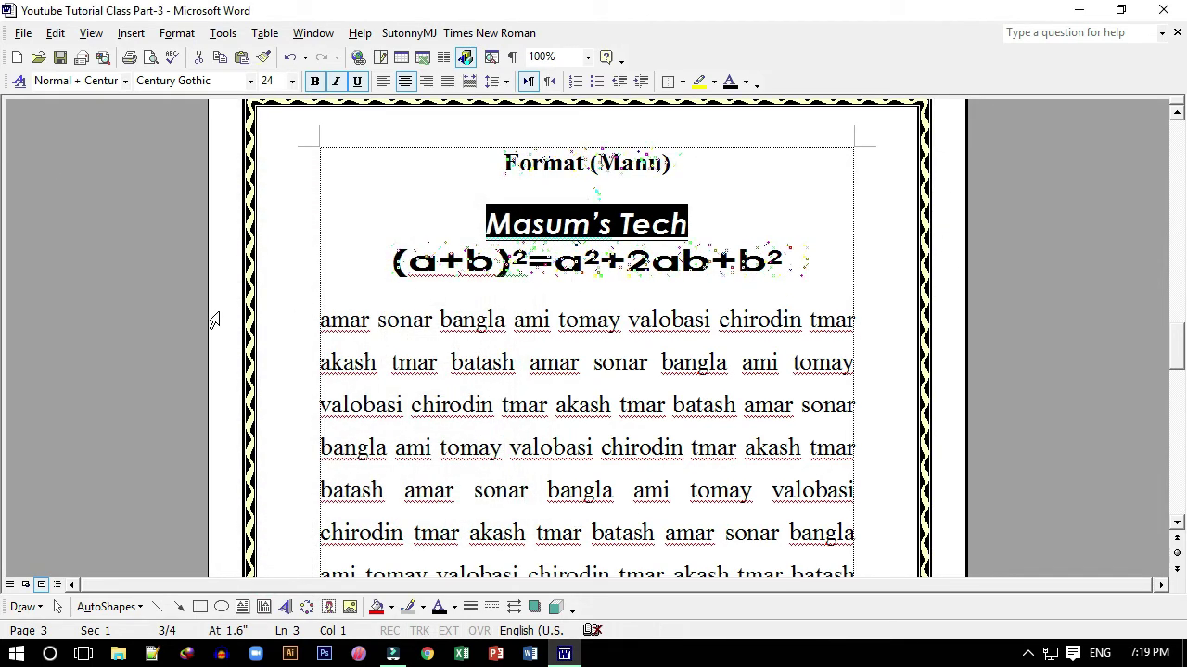
{"action": "left_click", "coordinate": [176, 34]}
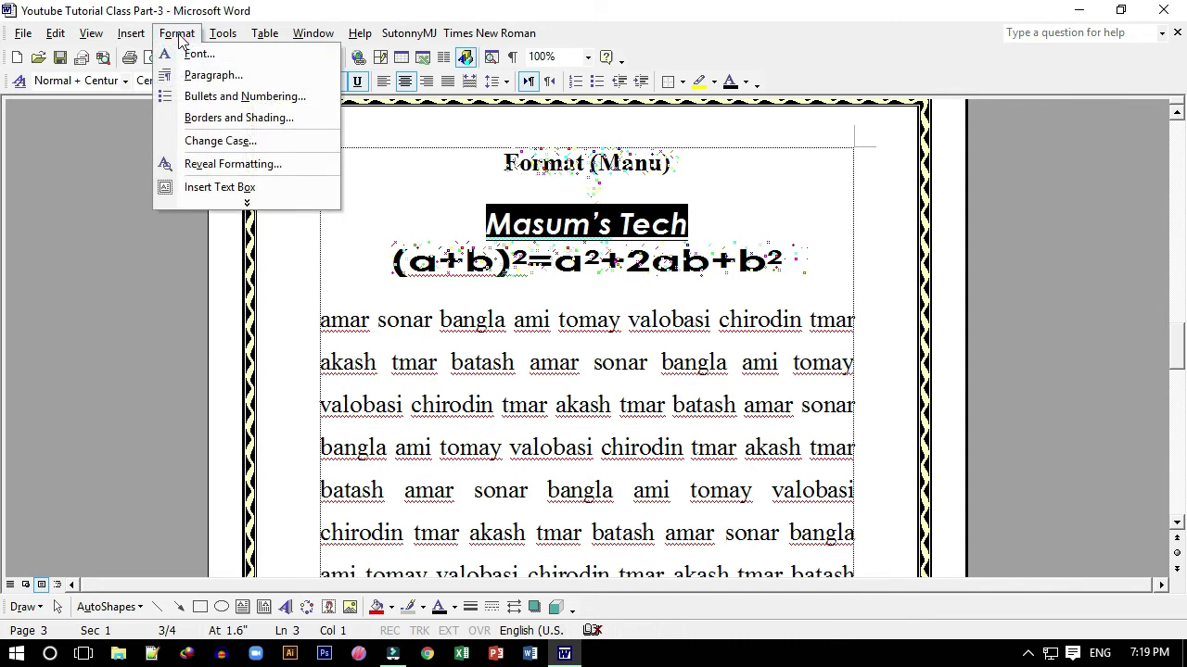
Apply Light Green shading to the 'Masum's Tech' heading from the Shading tab.
{"action": "left_click", "coordinate": [235, 121]}
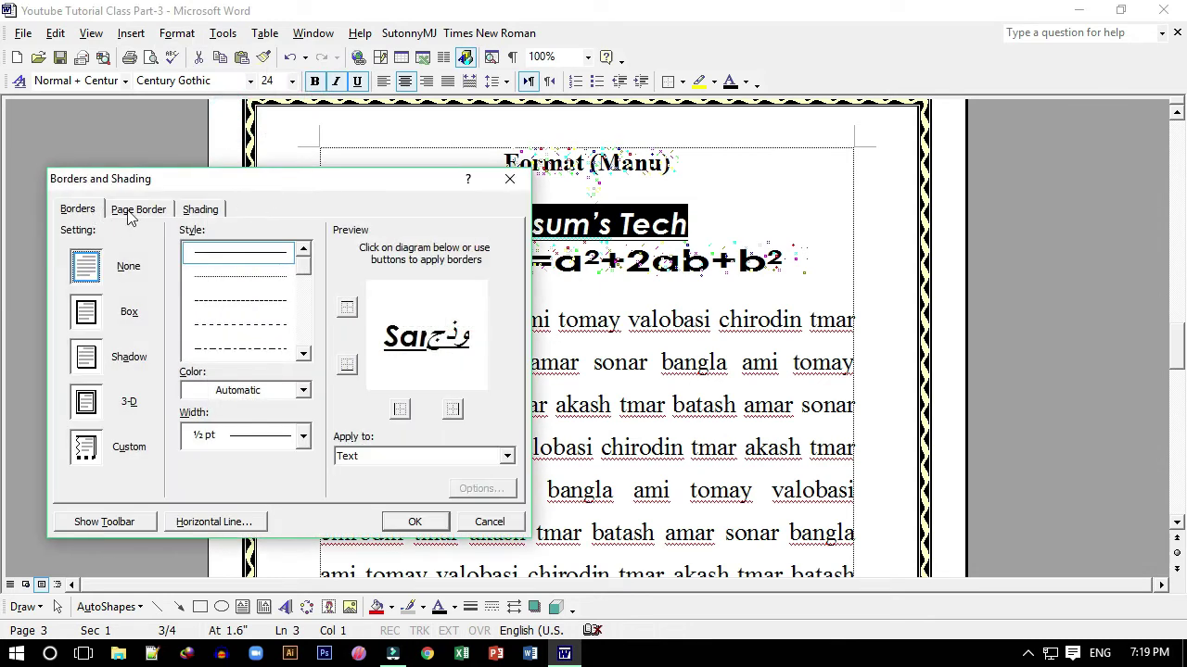
{"action": "left_click", "coordinate": [85, 211]}
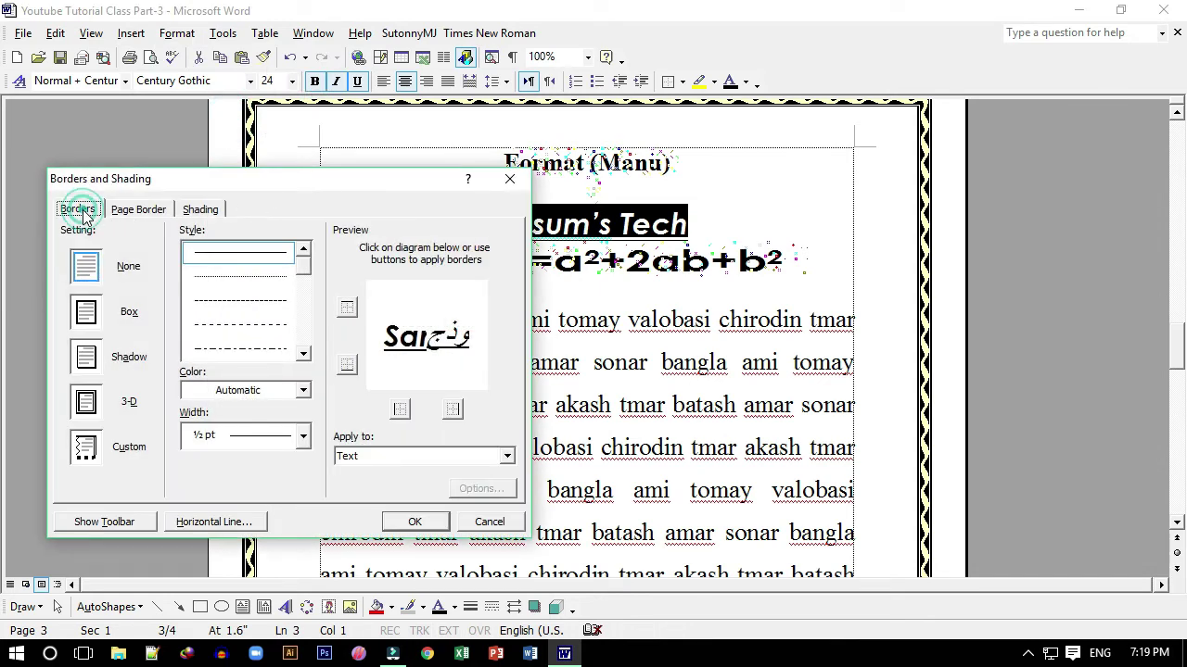
{"action": "left_click", "coordinate": [138, 211]}
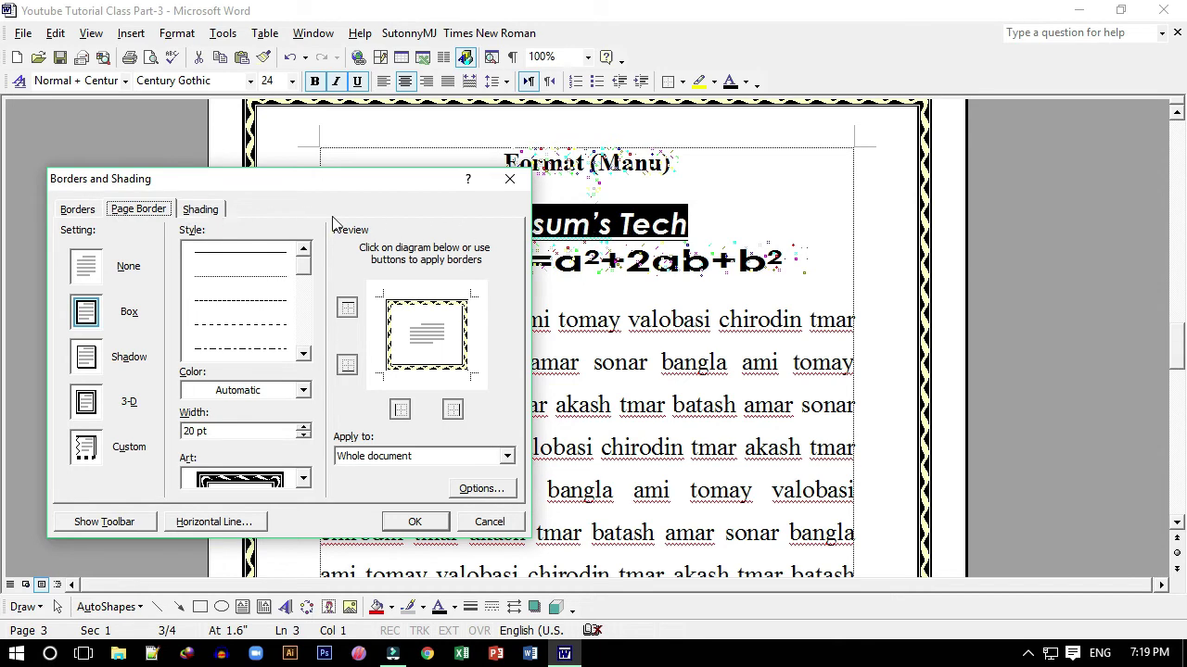
{"action": "left_click", "coordinate": [202, 211]}
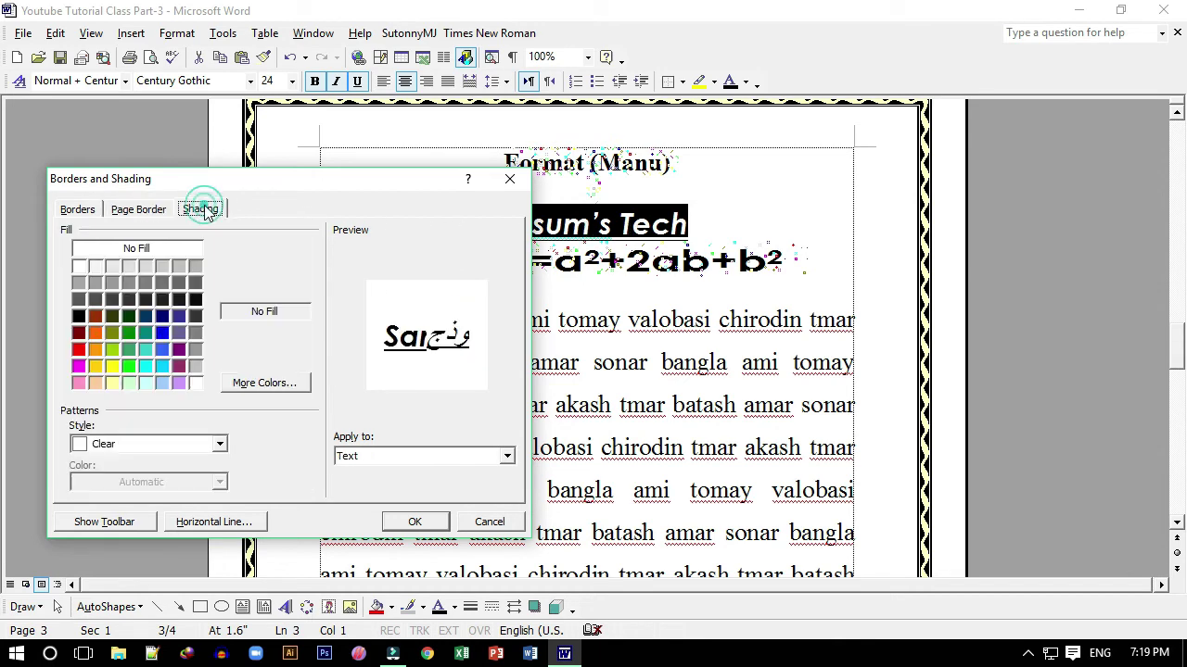
{"action": "left_click", "coordinate": [128, 382]}
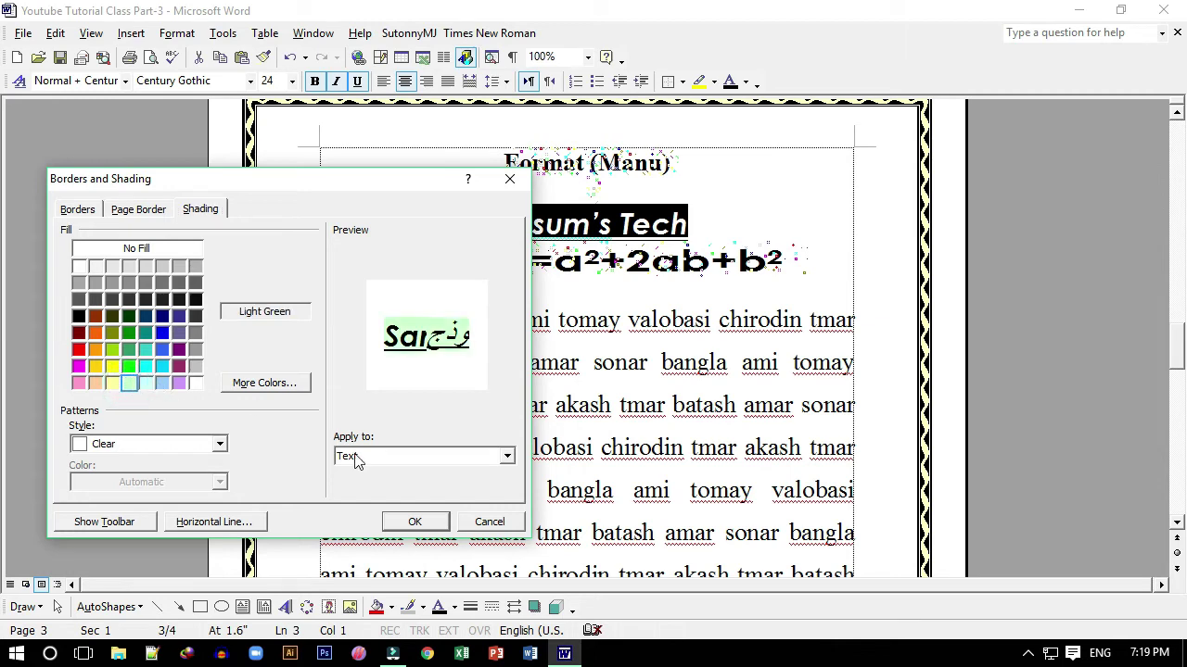
{"action": "left_click", "coordinate": [408, 526]}
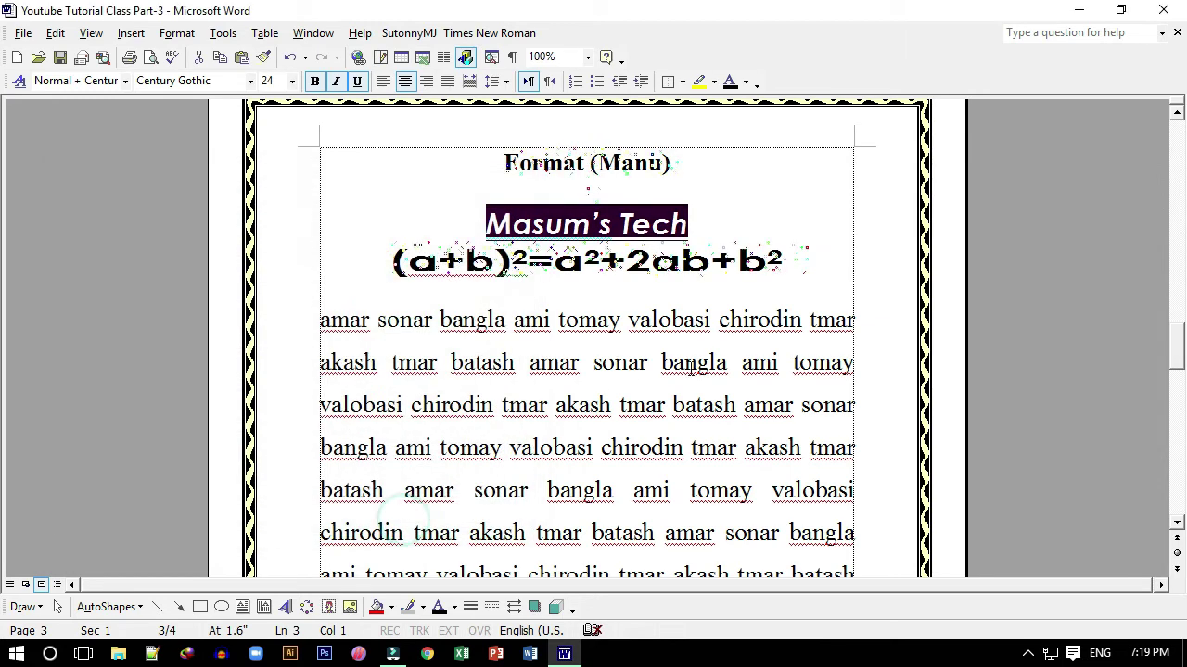
{"action": "left_click", "coordinate": [782, 415]}
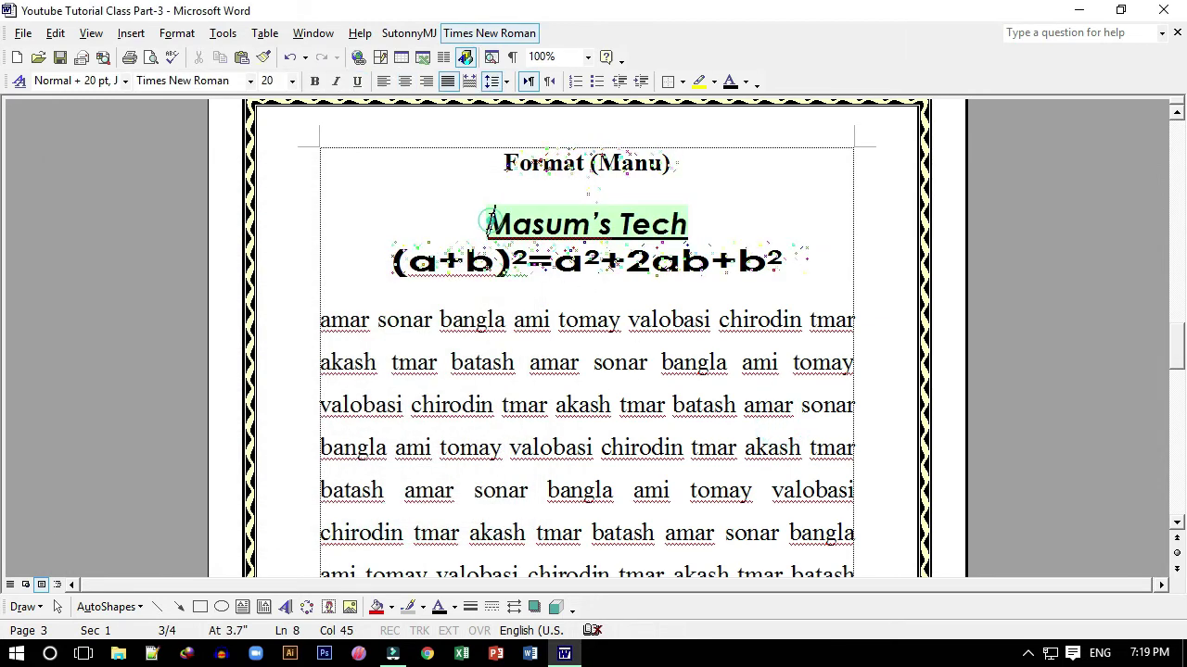
{"action": "left_click_drag", "start_coordinate": [483, 225], "coordinate": [695, 226]}
Expand the Format menu to reveal all its formatting commands.
{"action": "left_click", "coordinate": [697, 223]}
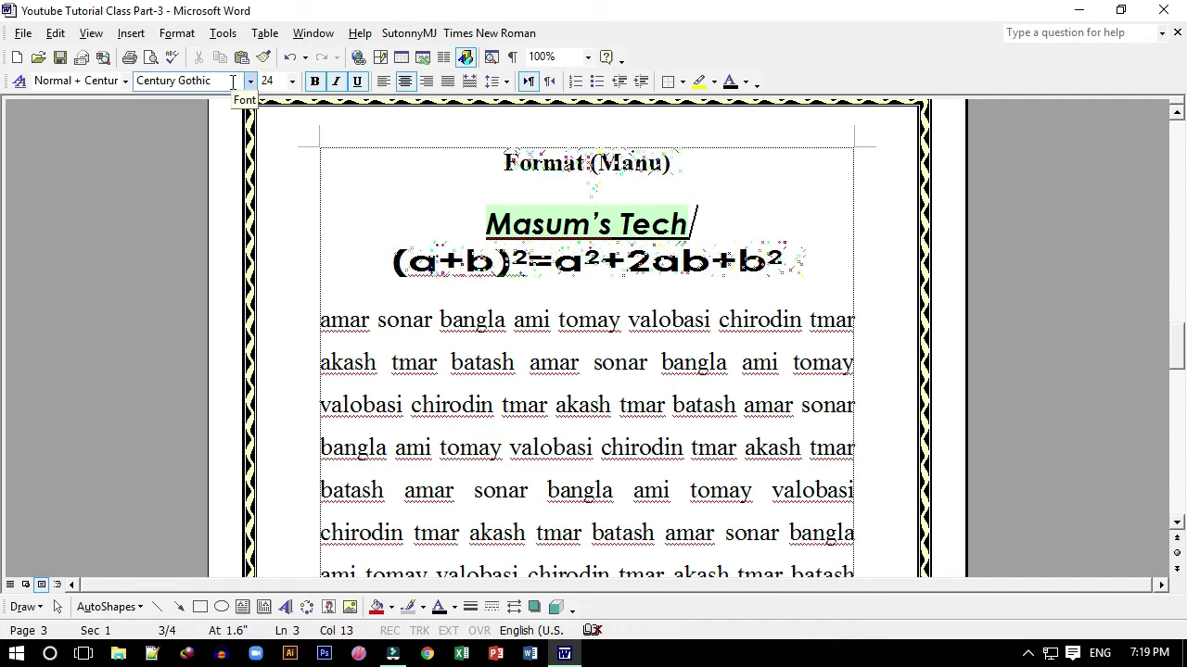
{"action": "left_click", "coordinate": [178, 33]}
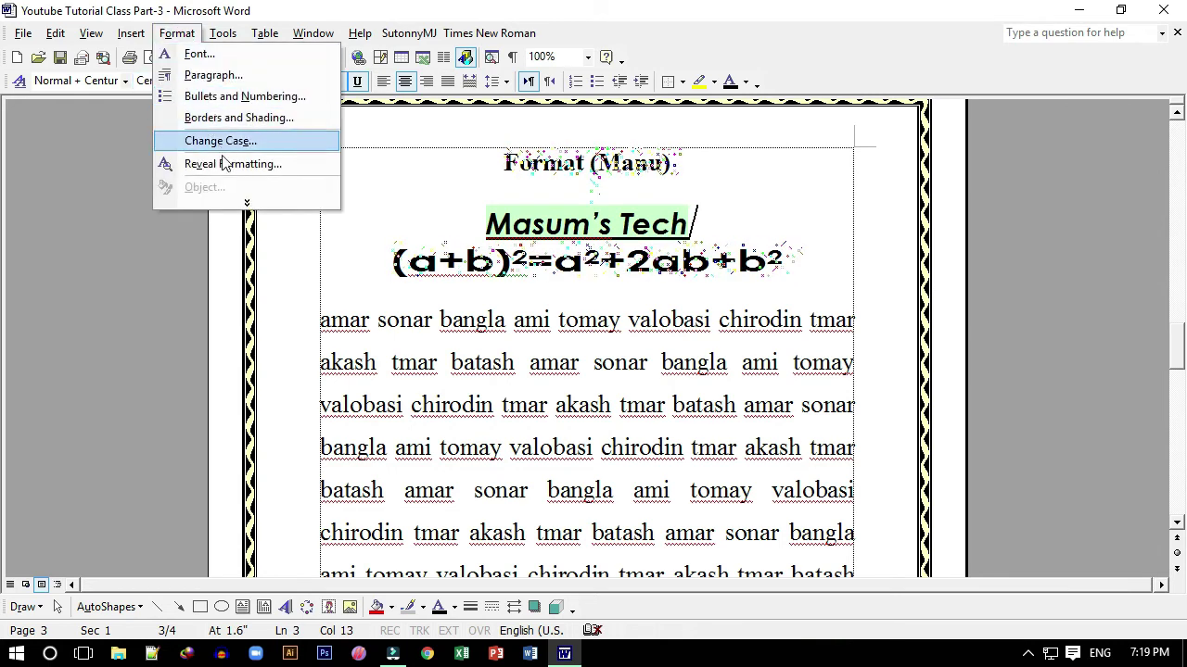
{"action": "left_click", "coordinate": [246, 204]}
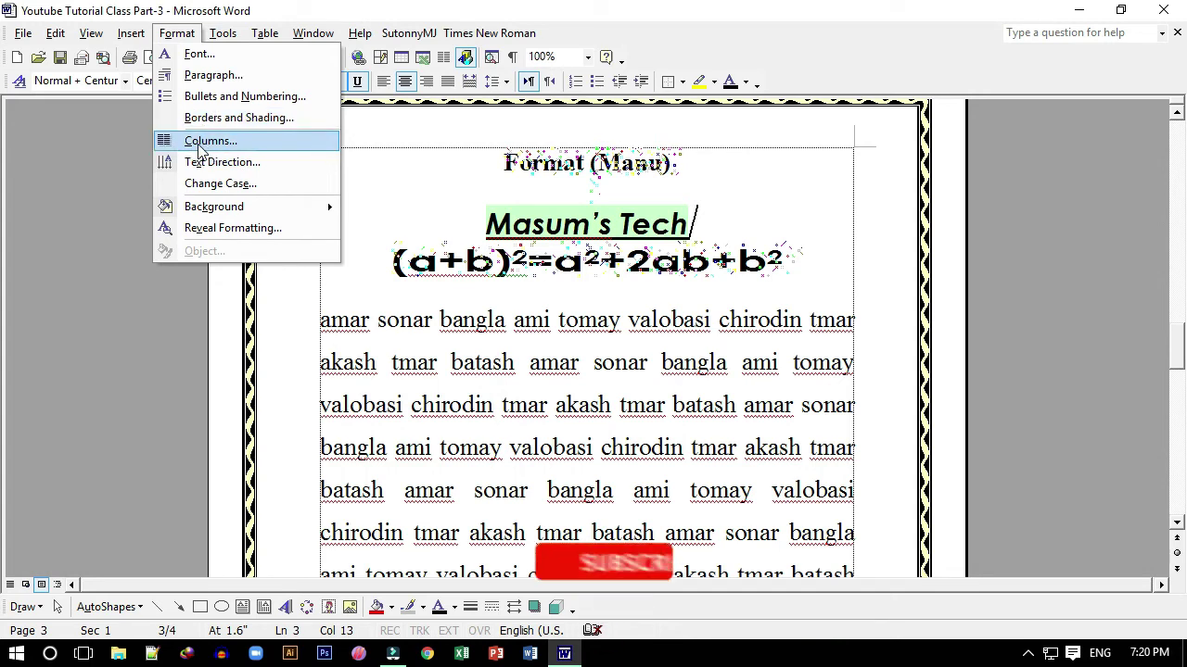
{"action": "left_click", "coordinate": [397, 299]}
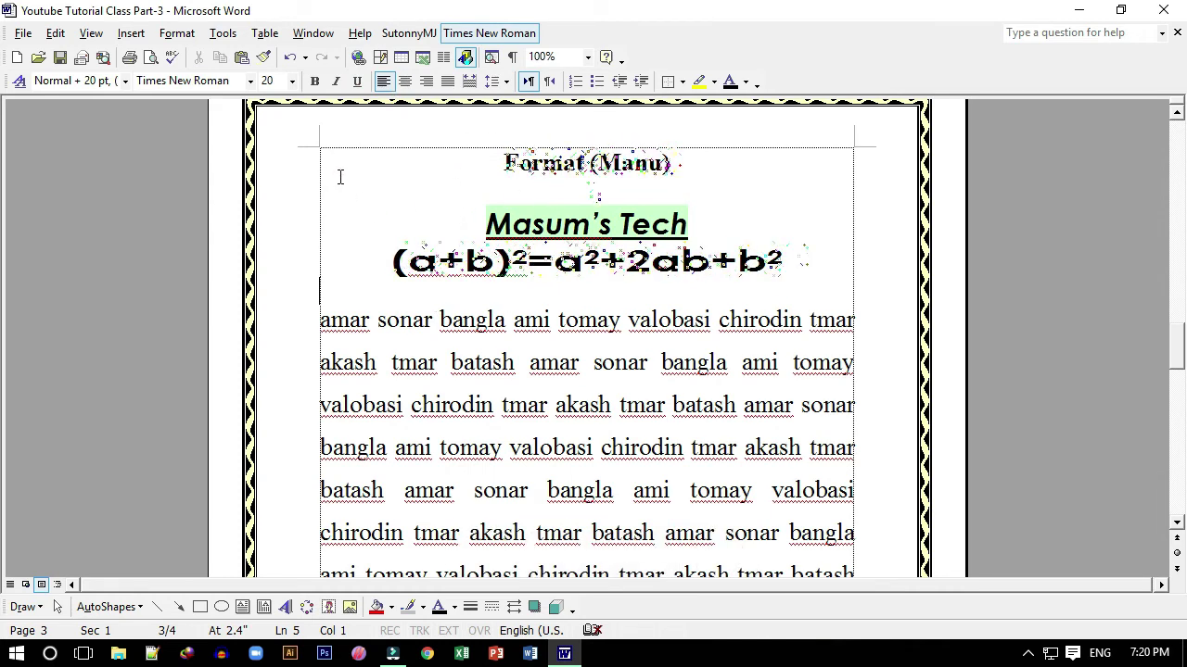
Put the cursor on the empty line above the body text and reopen the Format menu.
{"action": "scroll", "coordinate": [358, 244], "scroll_direction": "down", "scroll_amount": 3}
{"action": "scroll", "coordinate": [363, 247], "scroll_direction": "down", "scroll_amount": 2}
{"action": "scroll", "coordinate": [364, 248], "scroll_direction": "up", "scroll_amount": 5}
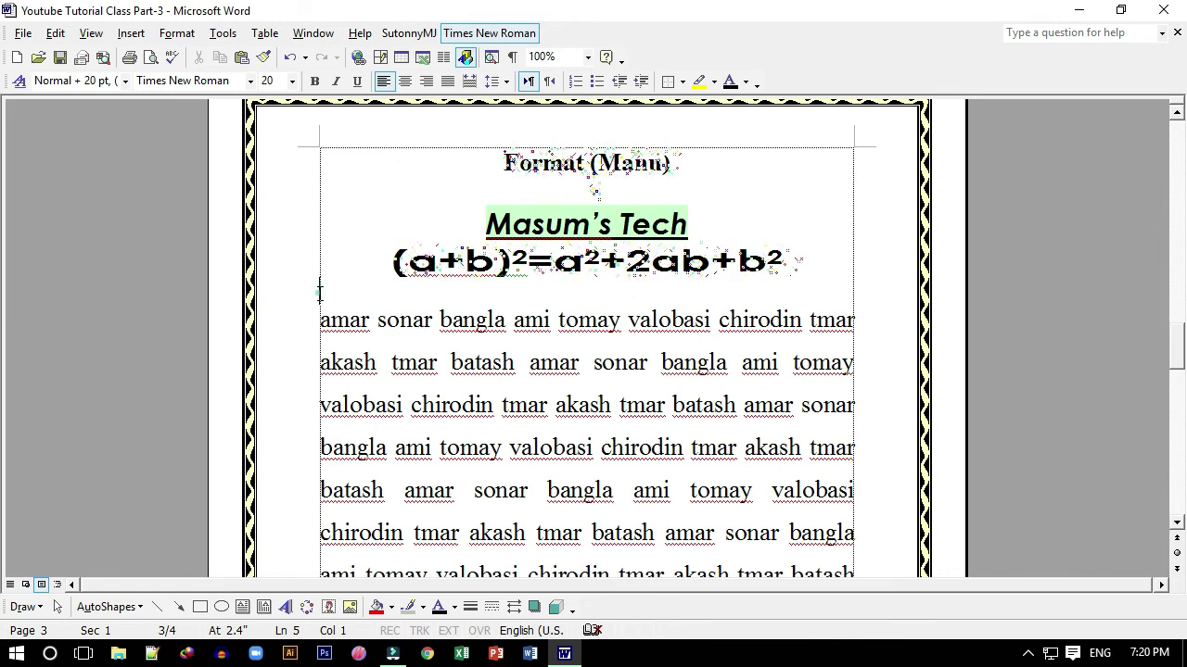
{"action": "left_click_drag", "start_coordinate": [320, 291], "coordinate": [357, 300]}
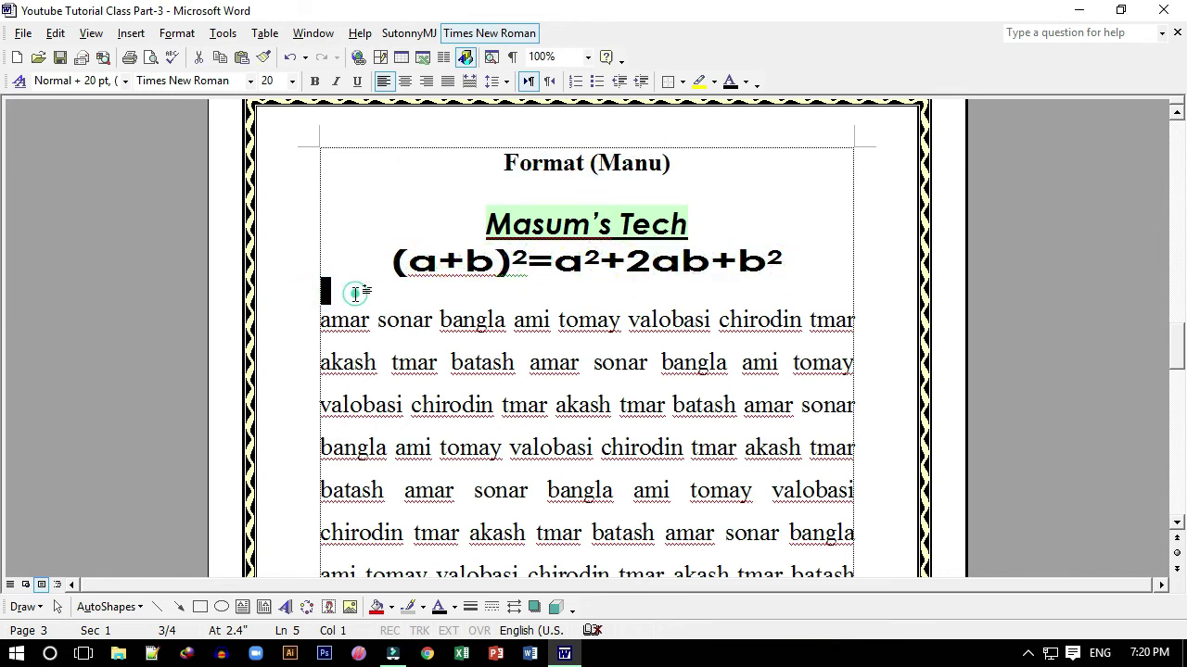
{"action": "left_click", "coordinate": [375, 294]}
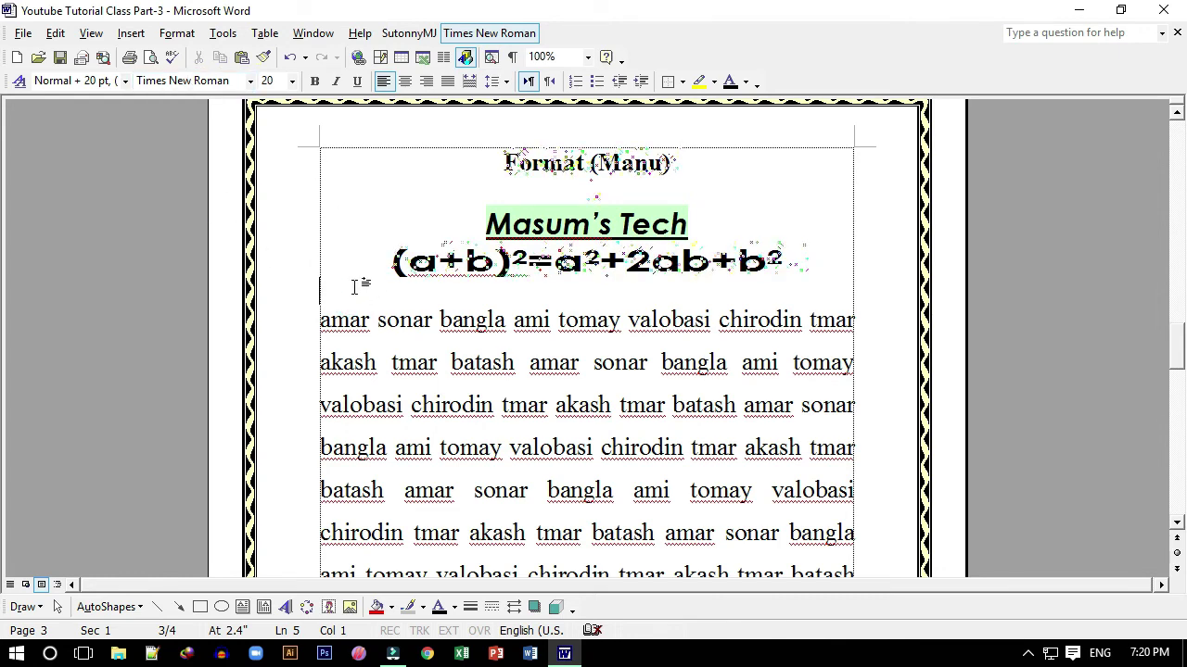
{"action": "left_click", "coordinate": [177, 34]}
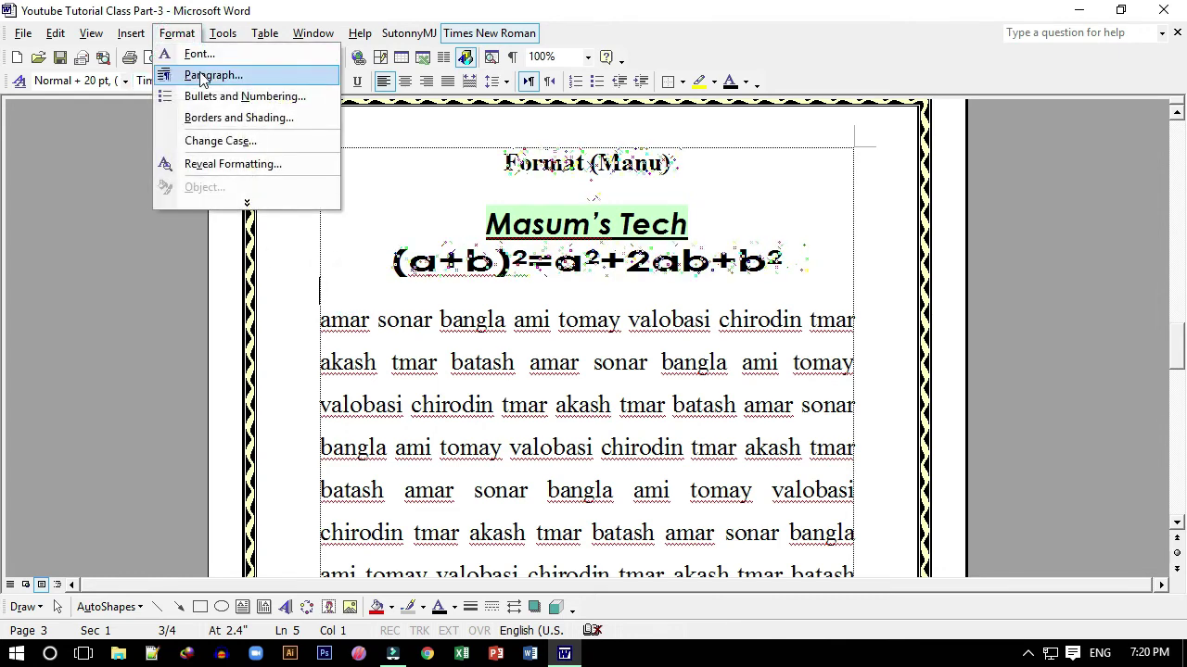
{"action": "left_click", "coordinate": [247, 202]}
{"action": "left_click", "coordinate": [204, 142]}
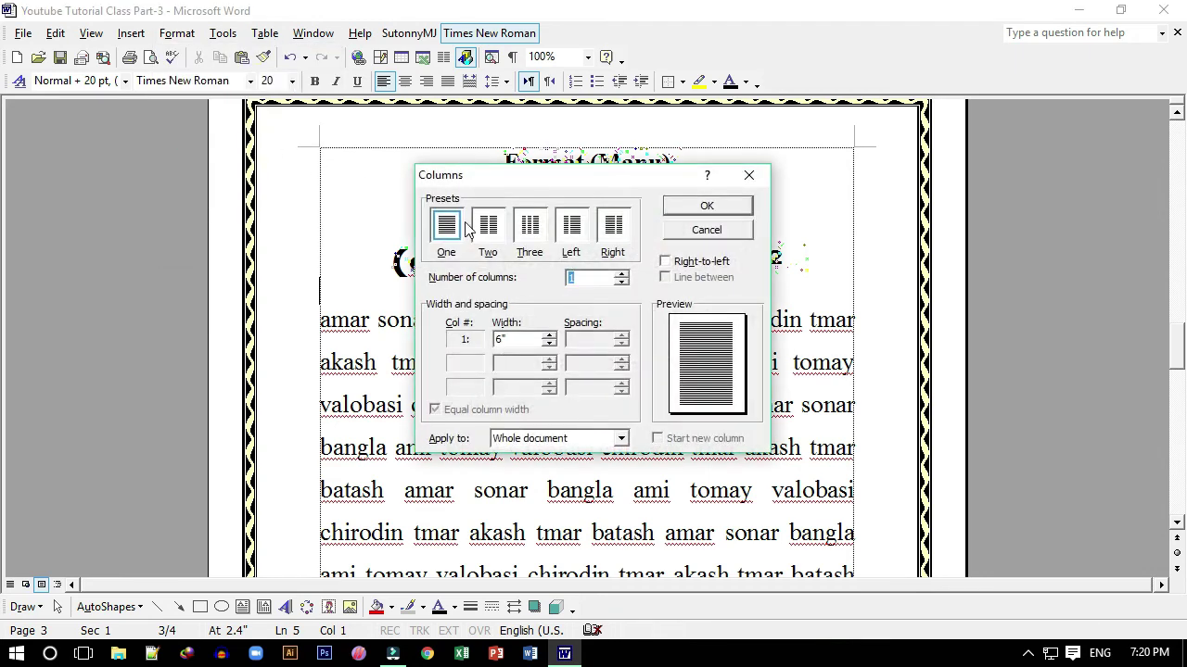
{"action": "left_click", "coordinate": [499, 228]}
{"action": "left_click", "coordinate": [533, 228]}
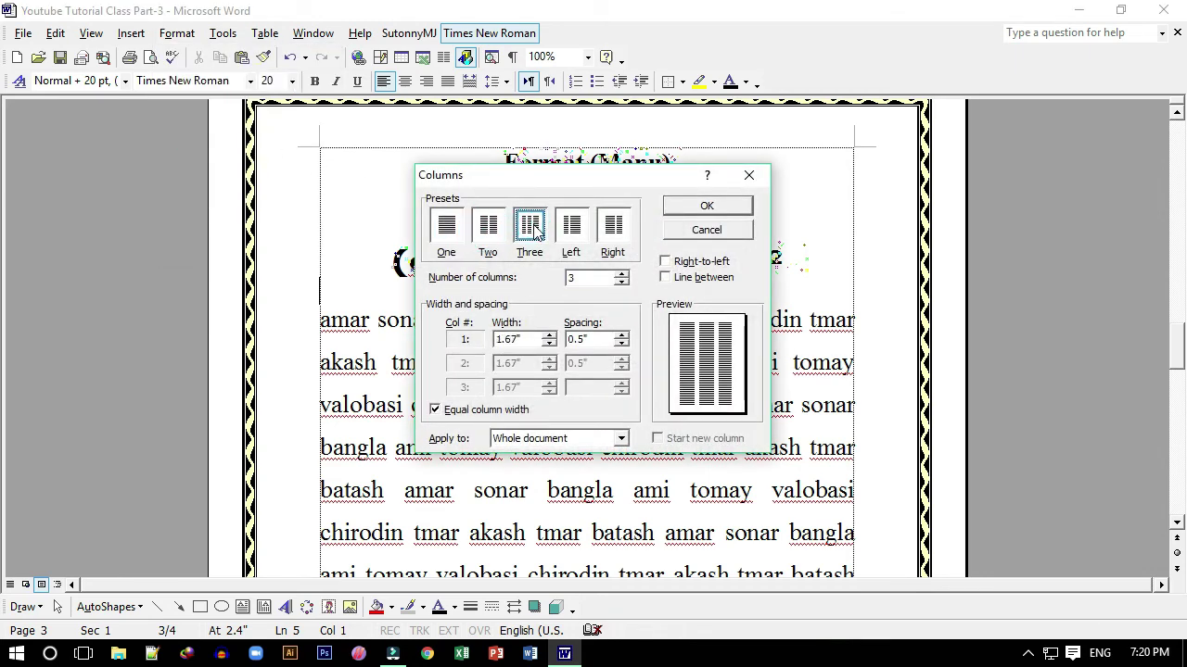
{"action": "left_click", "coordinate": [488, 227]}
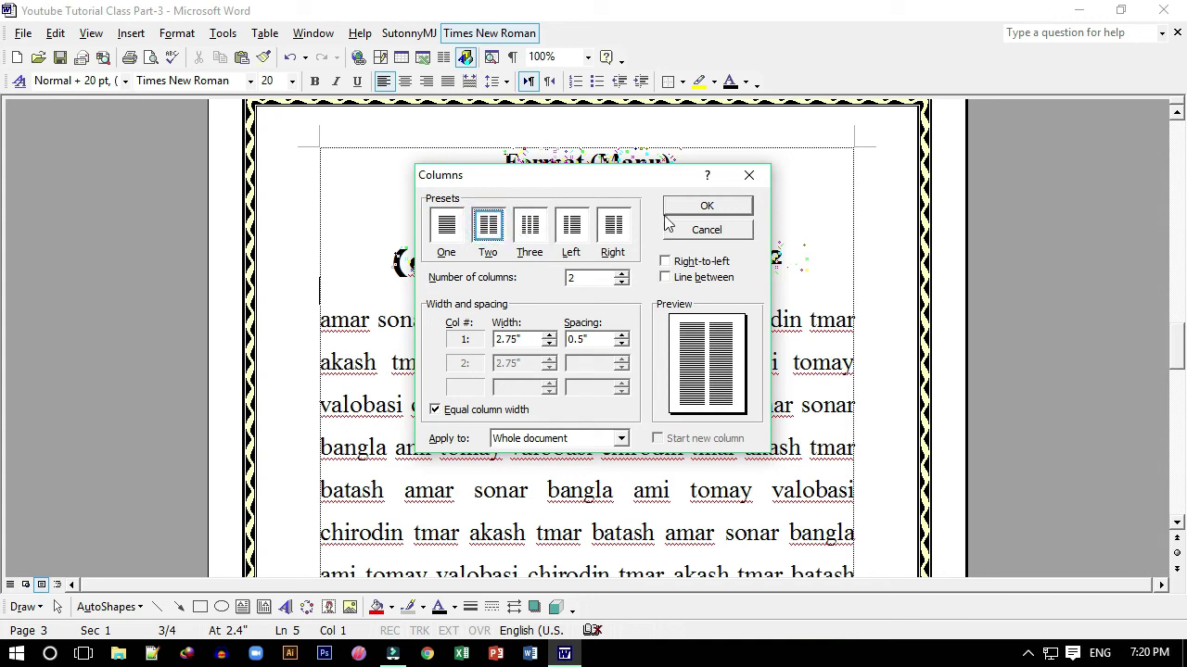
{"action": "left_click", "coordinate": [707, 207]}
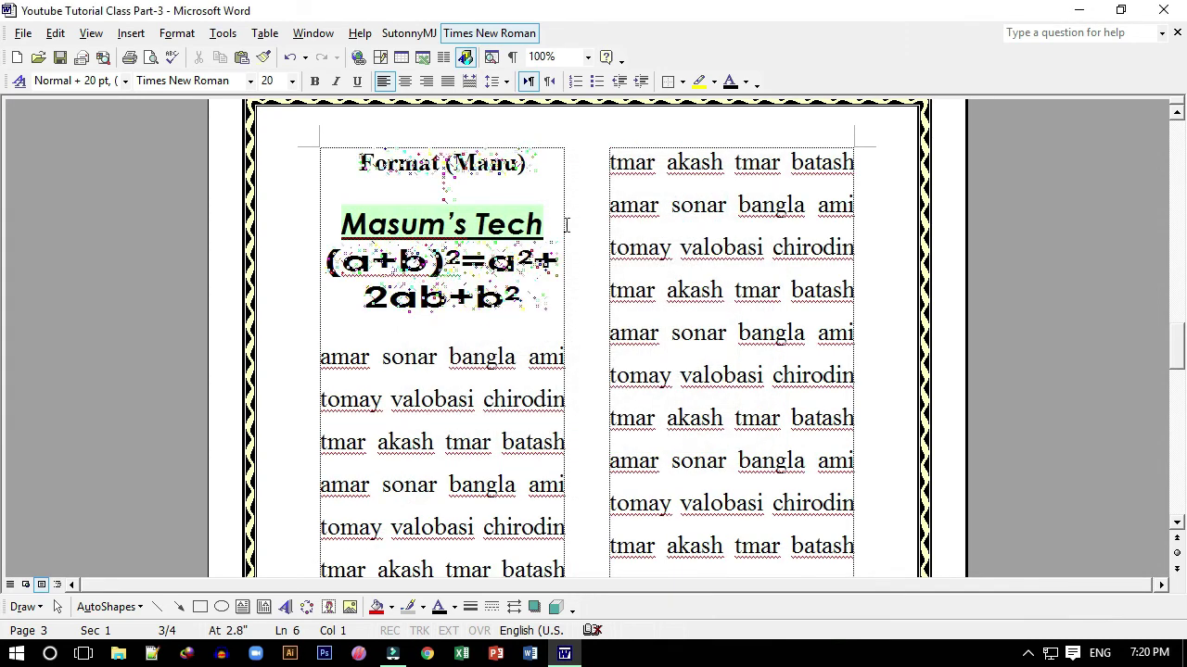
{"action": "scroll", "coordinate": [714, 271], "scroll_direction": "up", "scroll_amount": 10}
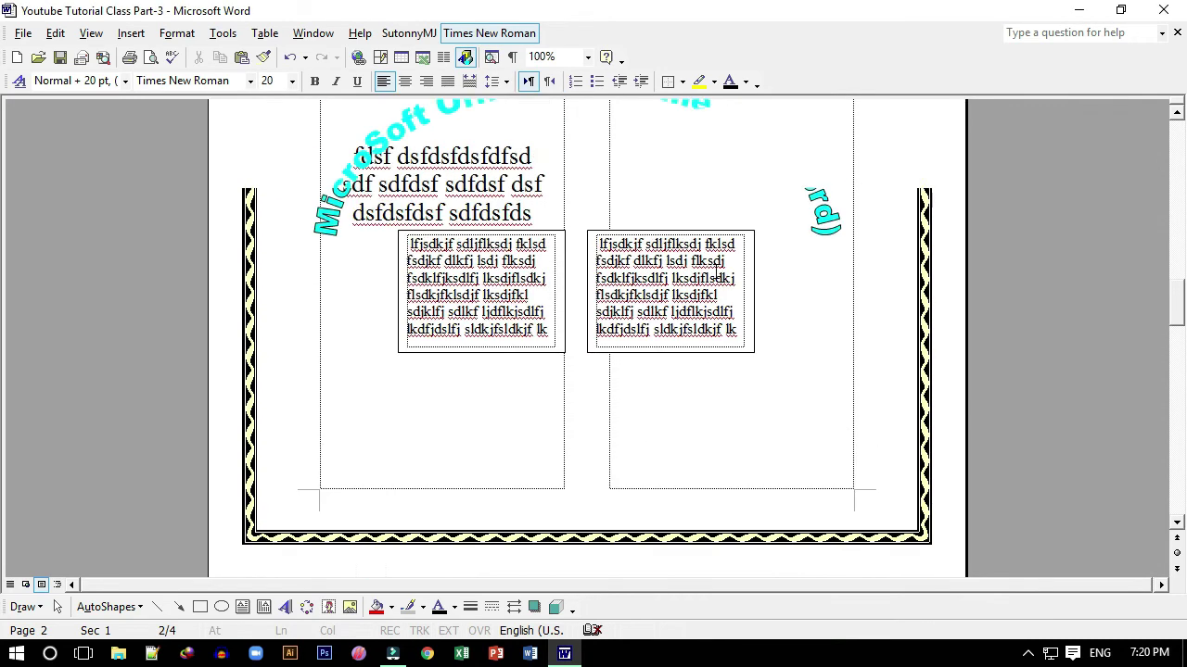
{"action": "scroll", "coordinate": [714, 271], "scroll_direction": "down", "scroll_amount": 3}
{"action": "scroll", "coordinate": [683, 284], "scroll_direction": "down", "scroll_amount": 3}
{"action": "scroll", "coordinate": [649, 323], "scroll_direction": "down", "scroll_amount": 2}
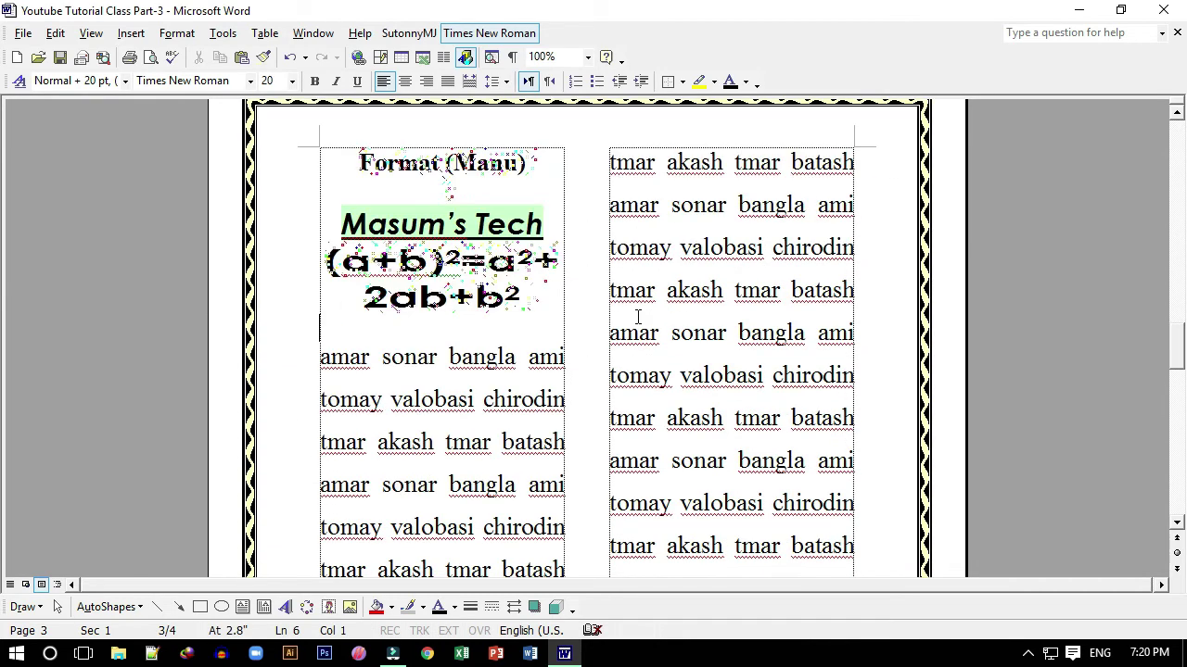
{"action": "scroll", "coordinate": [636, 318], "scroll_direction": "down", "scroll_amount": 2}
{"action": "scroll", "coordinate": [587, 306], "scroll_direction": "up", "scroll_amount": 3}
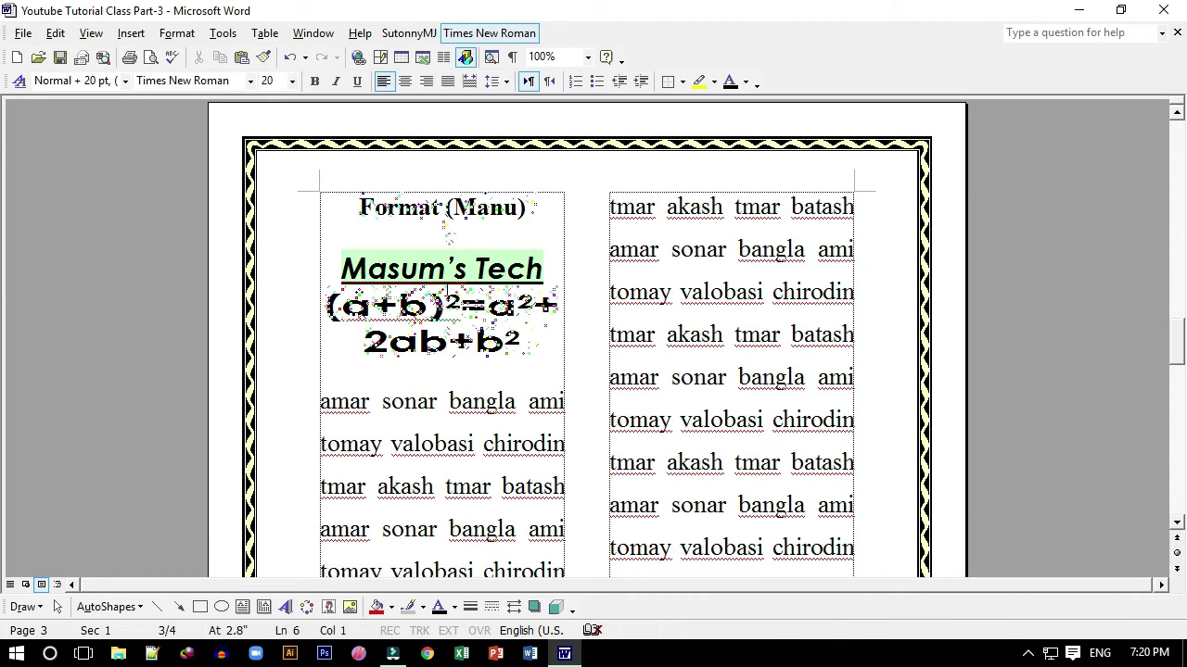
{"action": "left_click", "coordinate": [345, 213]}
{"action": "left_click", "coordinate": [176, 33]}
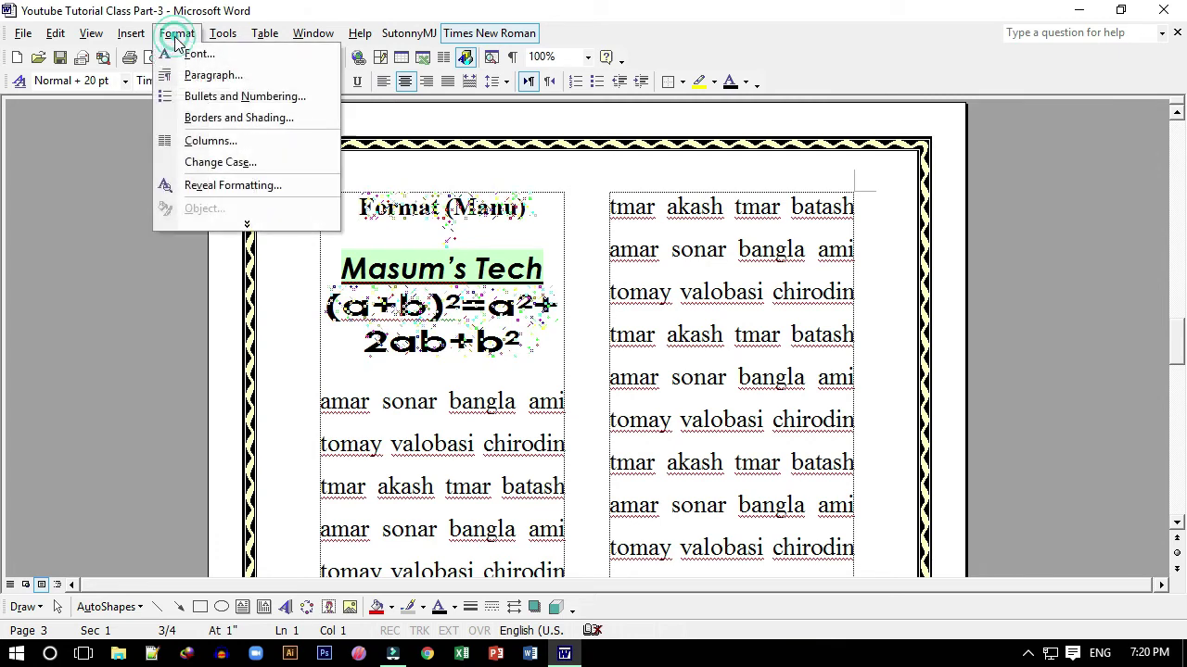
{"action": "left_click", "coordinate": [205, 137]}
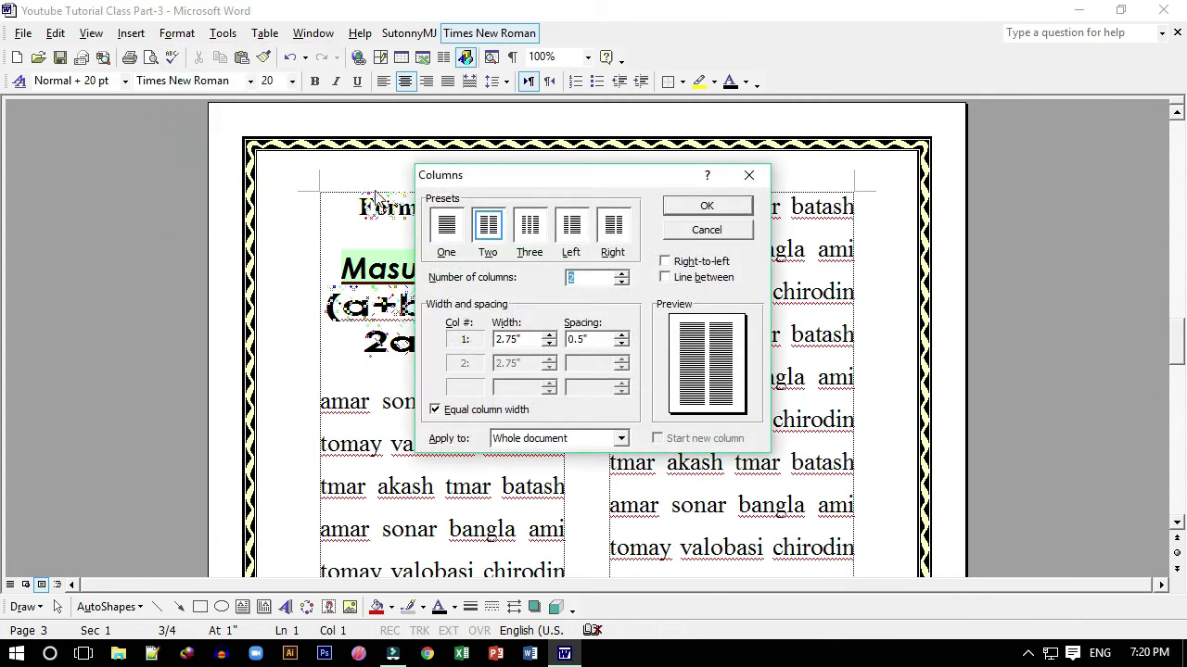
{"action": "left_click", "coordinate": [454, 229]}
{"action": "left_click", "coordinate": [707, 208]}
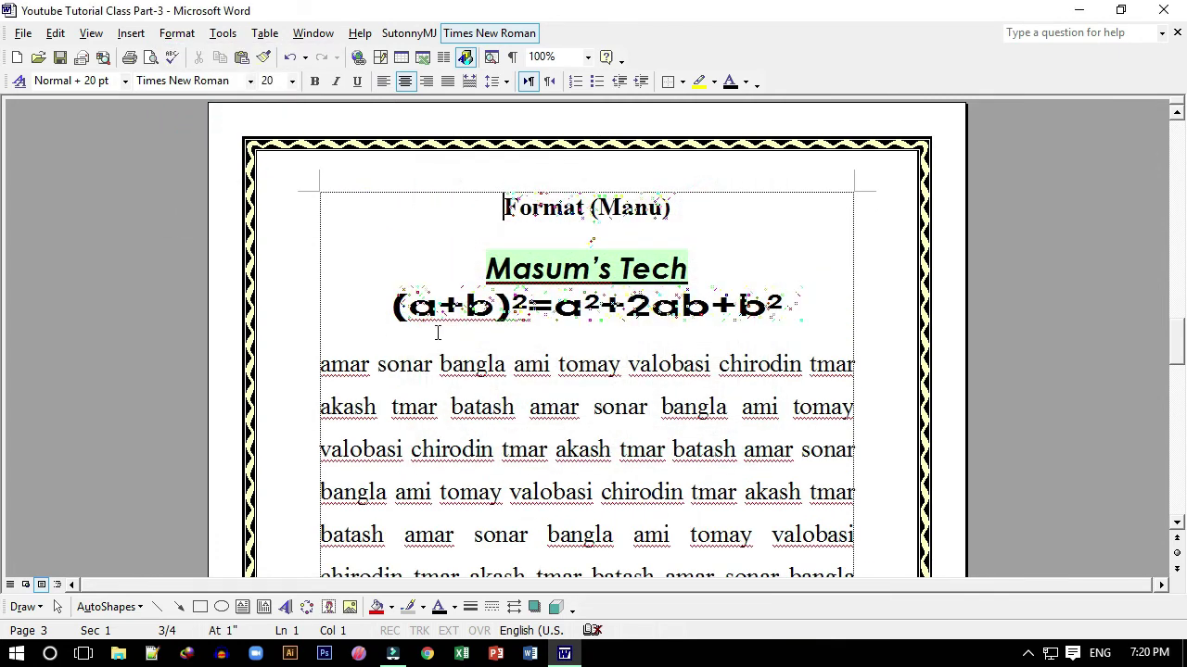
Apply two columns at the empty line above the body, then delete that line.
{"action": "left_click", "coordinate": [316, 345]}
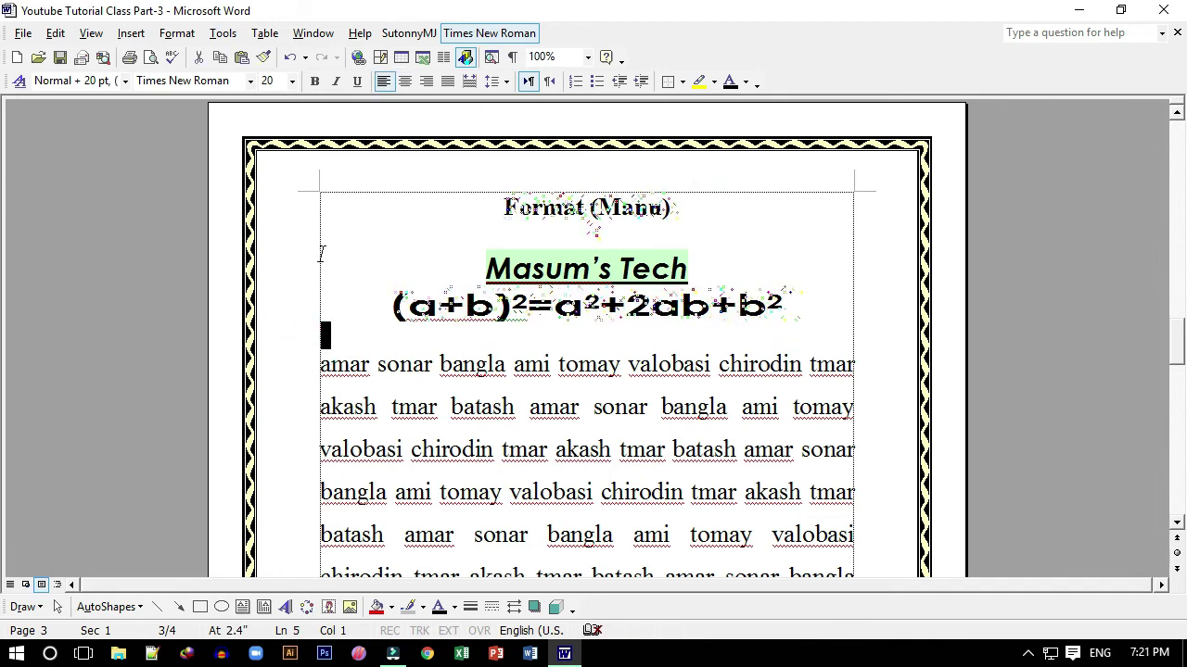
{"action": "left_click", "coordinate": [176, 33]}
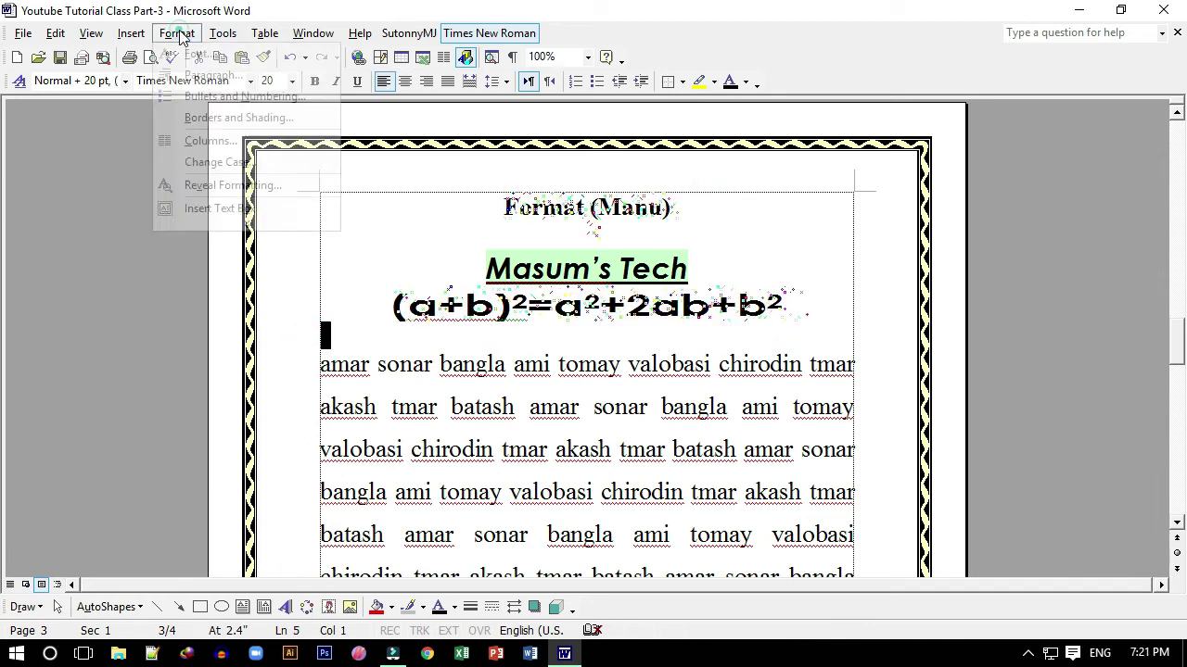
{"action": "left_click", "coordinate": [219, 141]}
{"action": "left_click", "coordinate": [488, 225]}
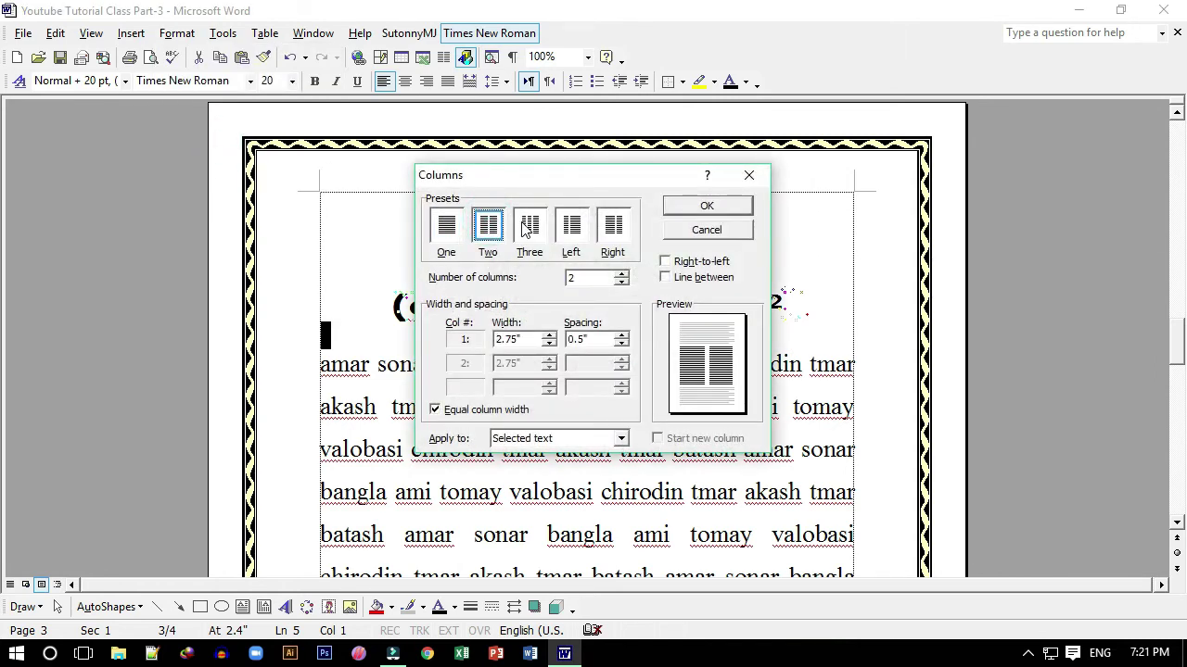
{"action": "left_click", "coordinate": [710, 209]}
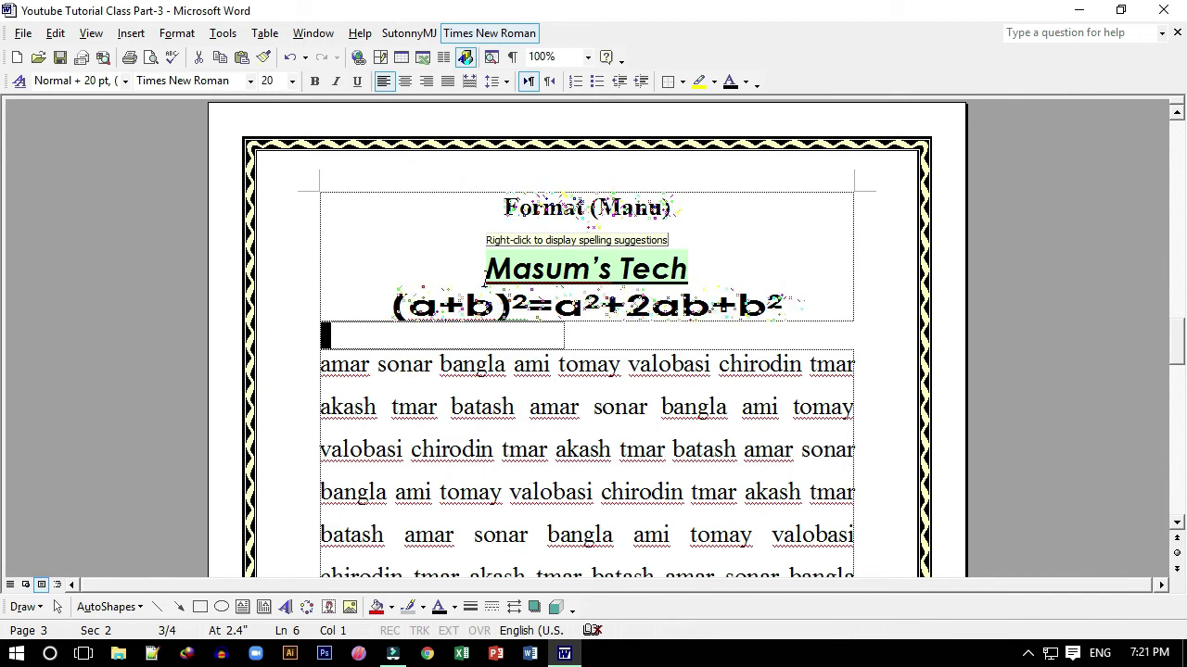
{"action": "key", "text": "Delete"}
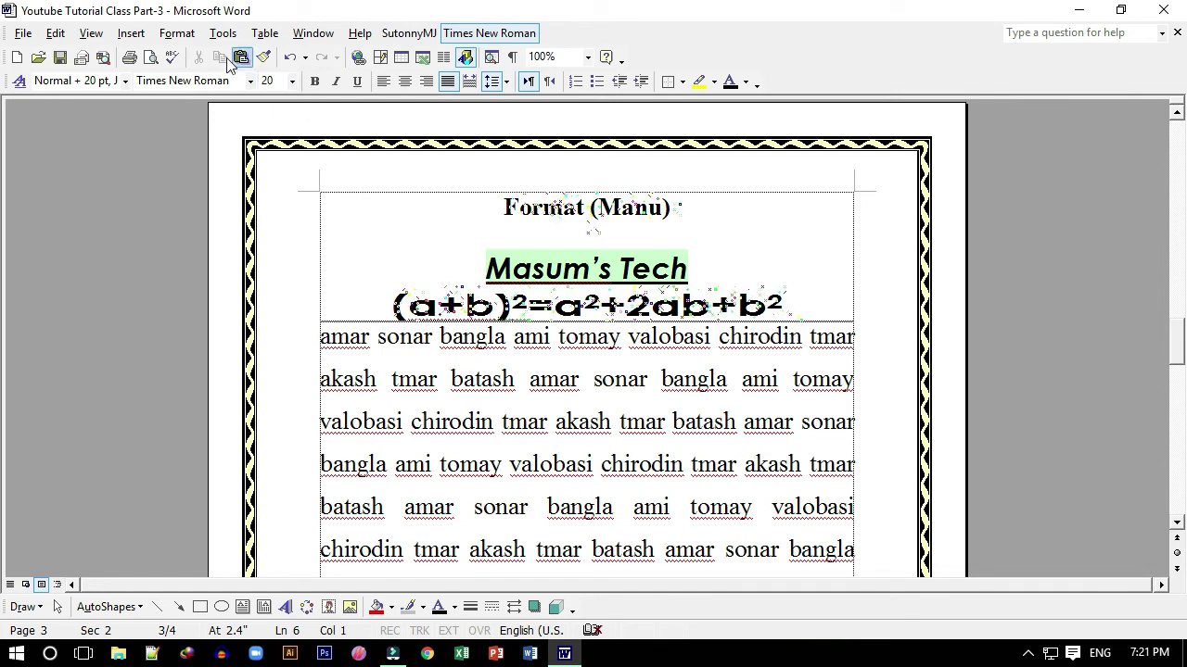
Set the body text section to two equal columns.
{"action": "left_click", "coordinate": [176, 33]}
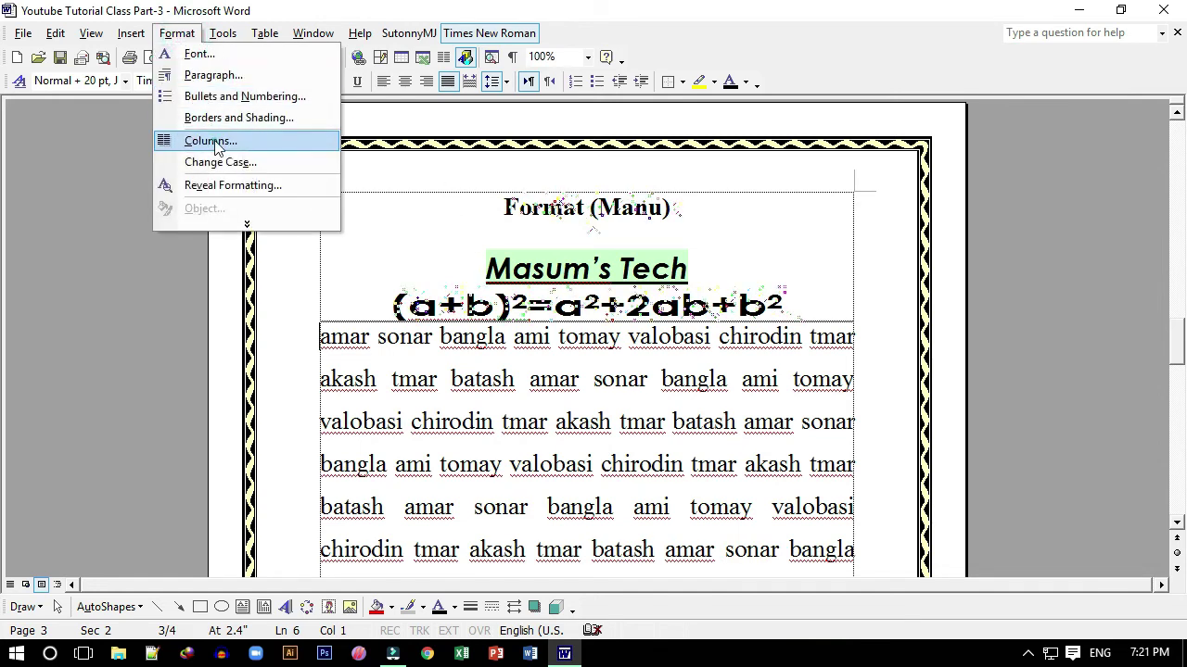
{"action": "left_click", "coordinate": [215, 141]}
{"action": "left_click", "coordinate": [489, 230]}
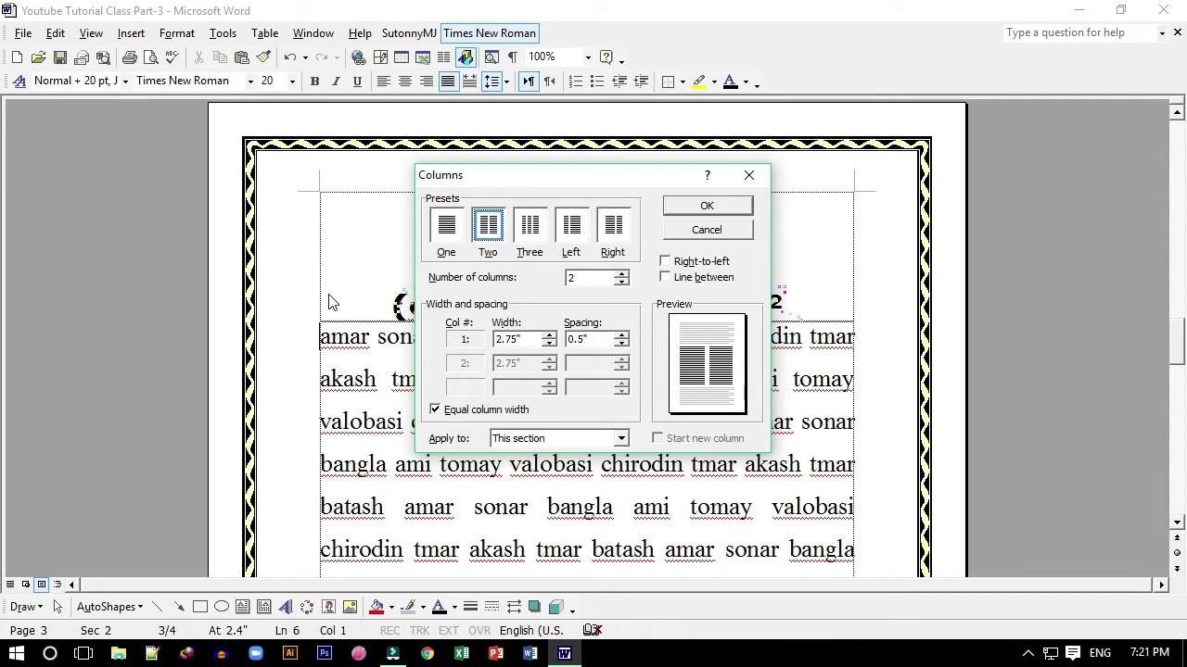
{"action": "left_click", "coordinate": [702, 206]}
{"action": "left_click", "coordinate": [542, 336]}
Place the insertion point after the last line of the two-column text on page 4.
{"action": "scroll", "coordinate": [560, 343], "scroll_direction": "down", "scroll_amount": 2}
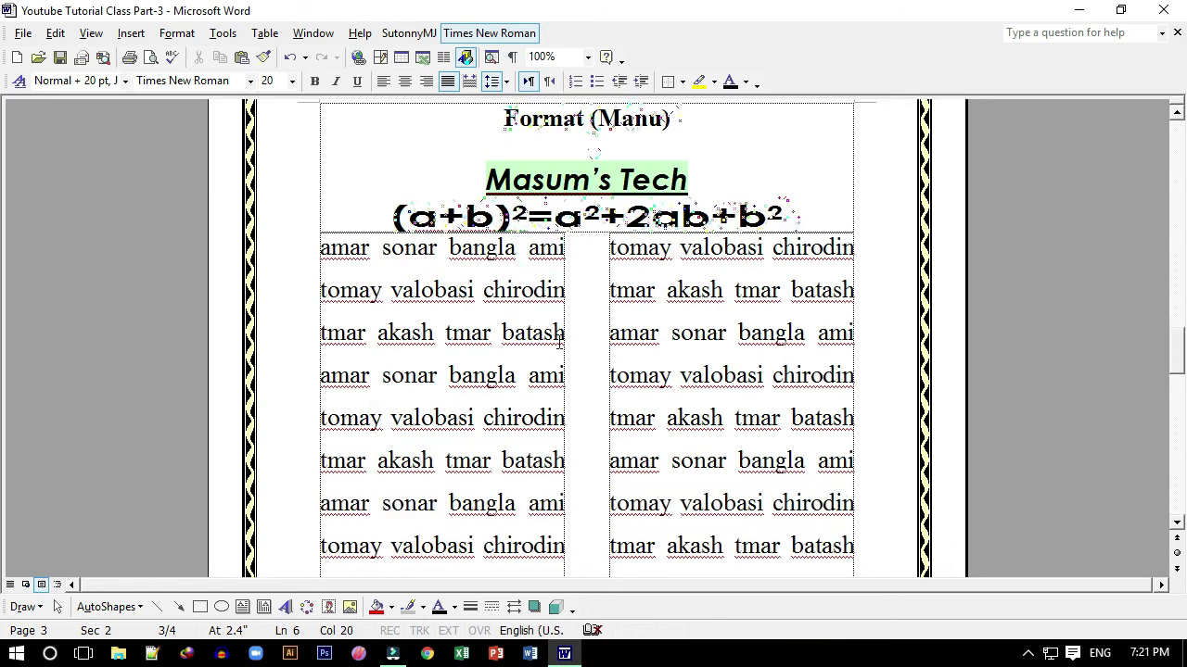
{"action": "left_click", "coordinate": [603, 198]}
{"action": "scroll", "coordinate": [602, 196], "scroll_direction": "up", "scroll_amount": 10}
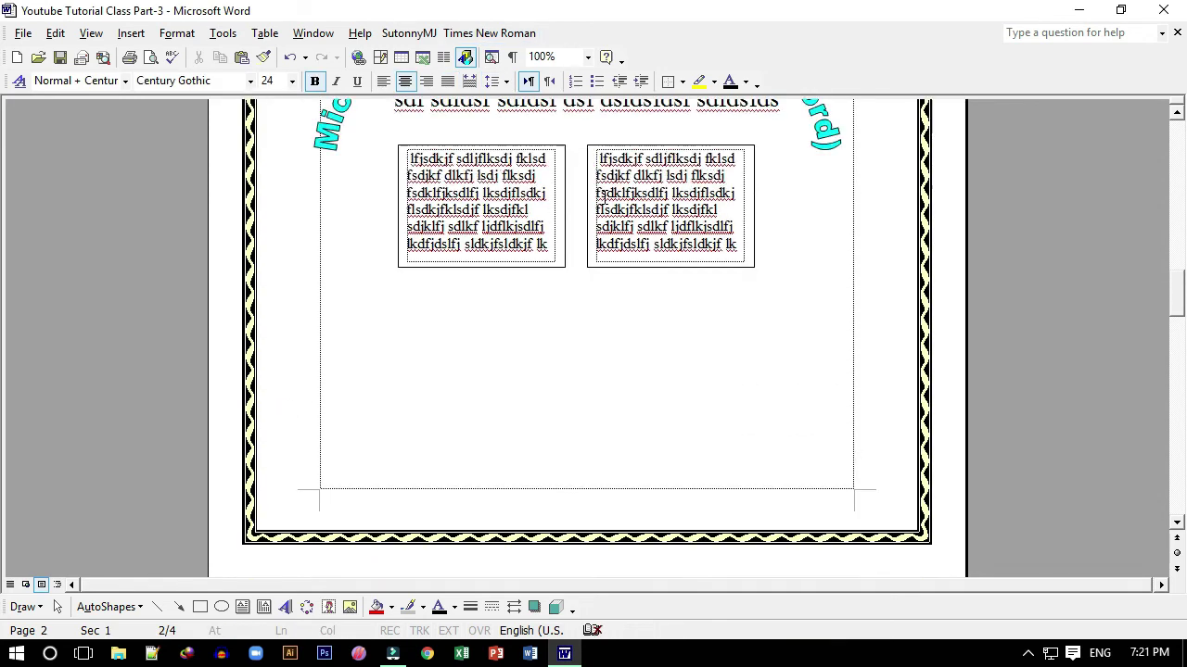
{"action": "scroll", "coordinate": [604, 212], "scroll_direction": "down", "scroll_amount": 4}
{"action": "scroll", "coordinate": [603, 213], "scroll_direction": "down", "scroll_amount": 8}
{"action": "scroll", "coordinate": [585, 228], "scroll_direction": "down", "scroll_amount": 4}
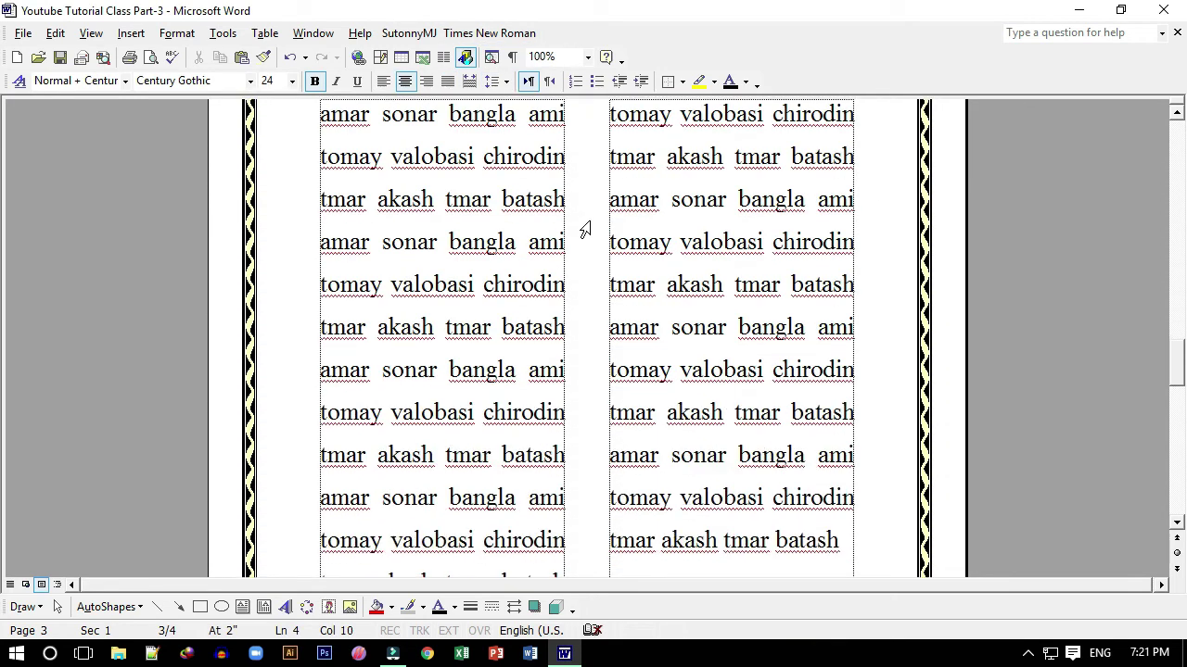
{"action": "scroll", "coordinate": [530, 240], "scroll_direction": "down", "scroll_amount": 1}
{"action": "scroll", "coordinate": [533, 239], "scroll_direction": "down", "scroll_amount": 2}
{"action": "scroll", "coordinate": [537, 238], "scroll_direction": "down", "scroll_amount": 1}
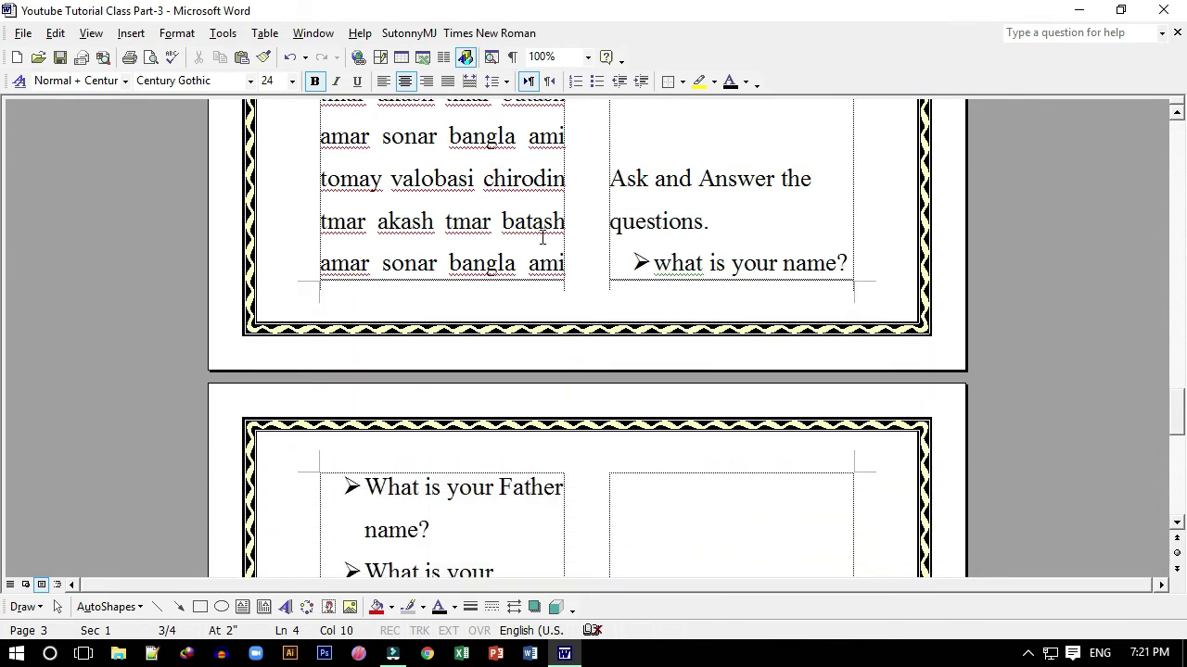
{"action": "scroll", "coordinate": [543, 237], "scroll_direction": "down", "scroll_amount": 2}
{"action": "scroll", "coordinate": [528, 255], "scroll_direction": "down", "scroll_amount": 5}
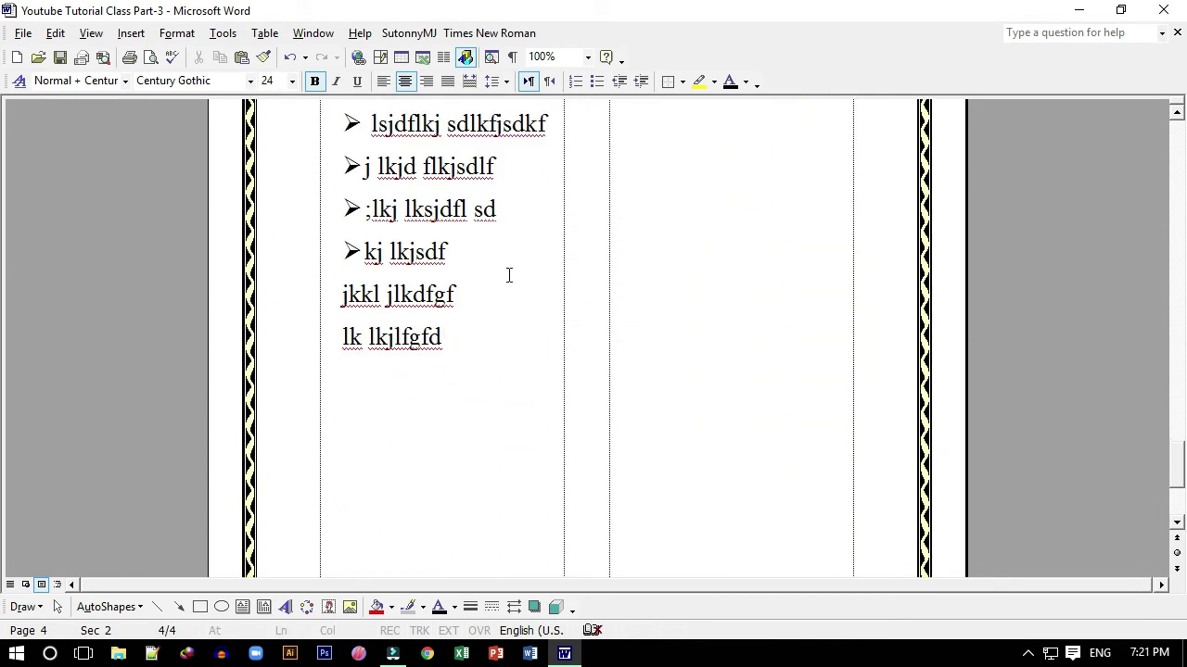
{"action": "left_click", "coordinate": [446, 338]}
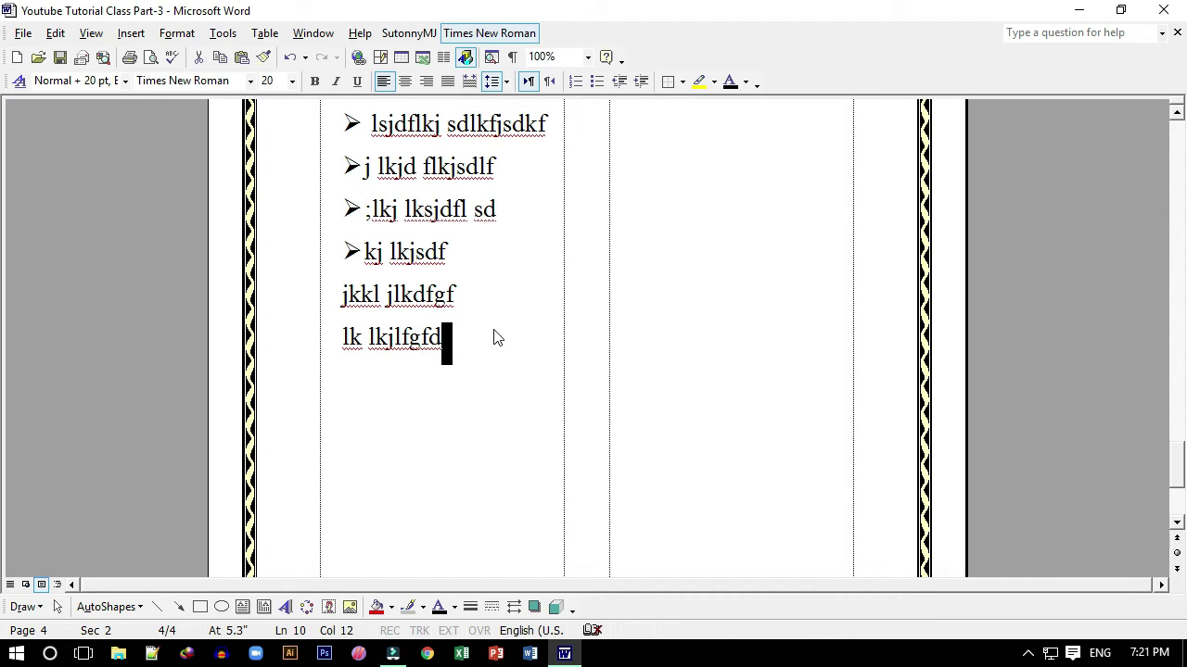
Apply a one-column layout as a new section there and delete the leftover empty line.
{"action": "left_click", "coordinate": [177, 34]}
{"action": "left_click", "coordinate": [220, 142]}
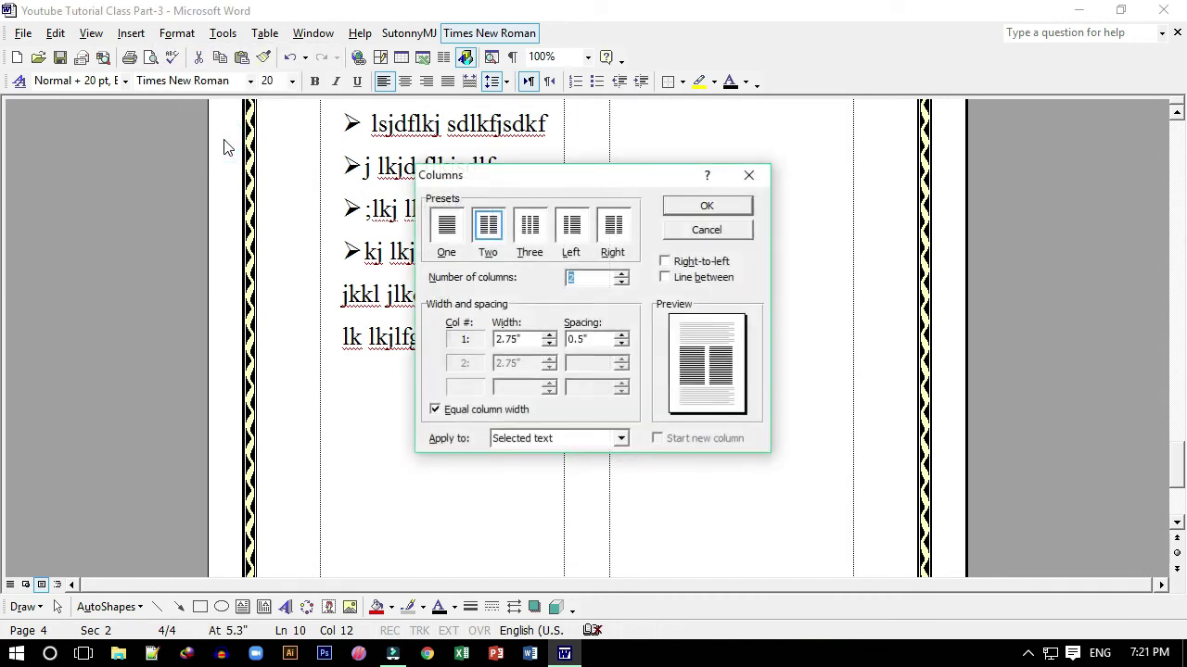
{"action": "left_click", "coordinate": [446, 227]}
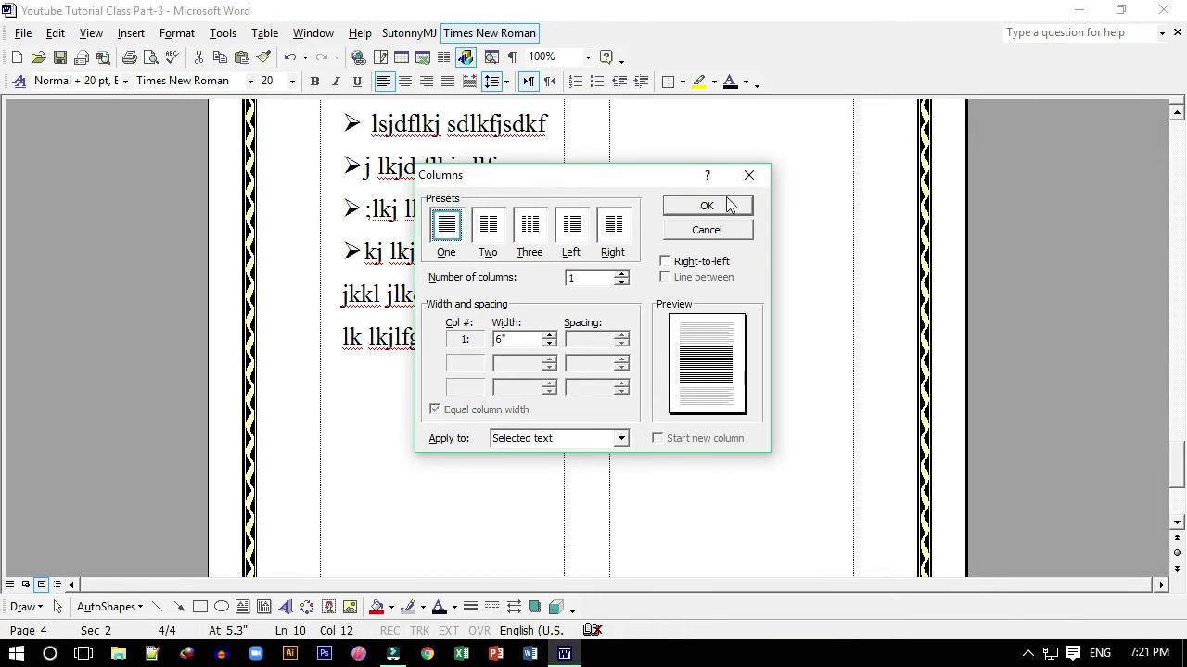
{"action": "left_click_drag", "start_coordinate": [630, 182], "coordinate": [816, 182]}
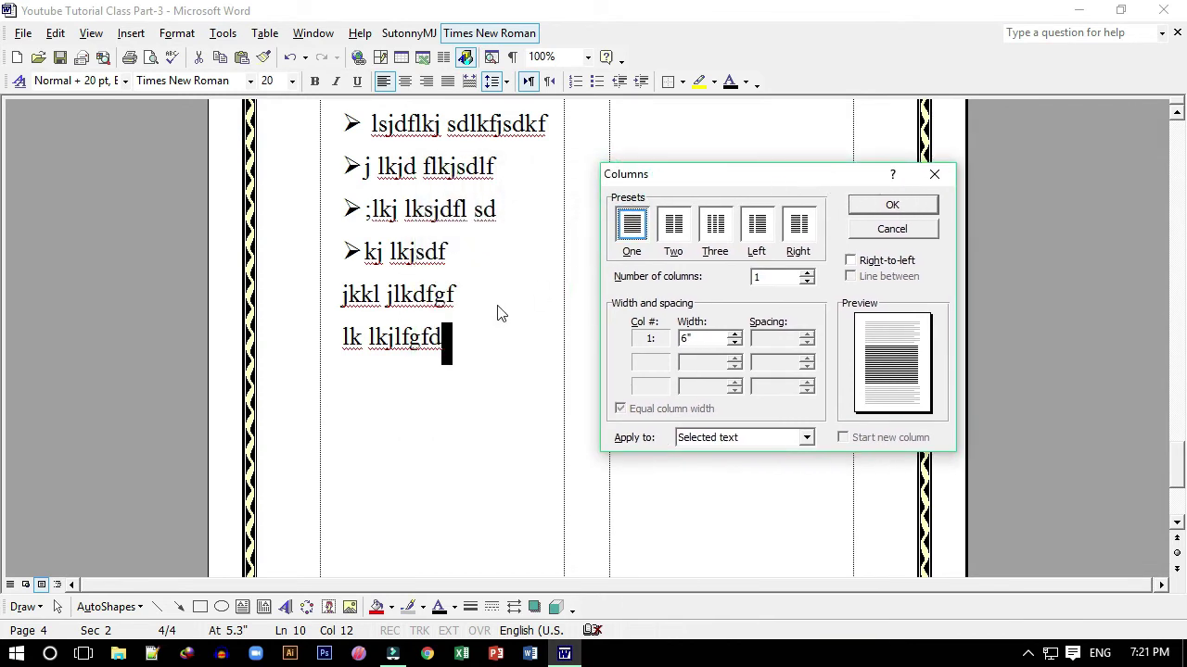
{"action": "left_click", "coordinate": [891, 204]}
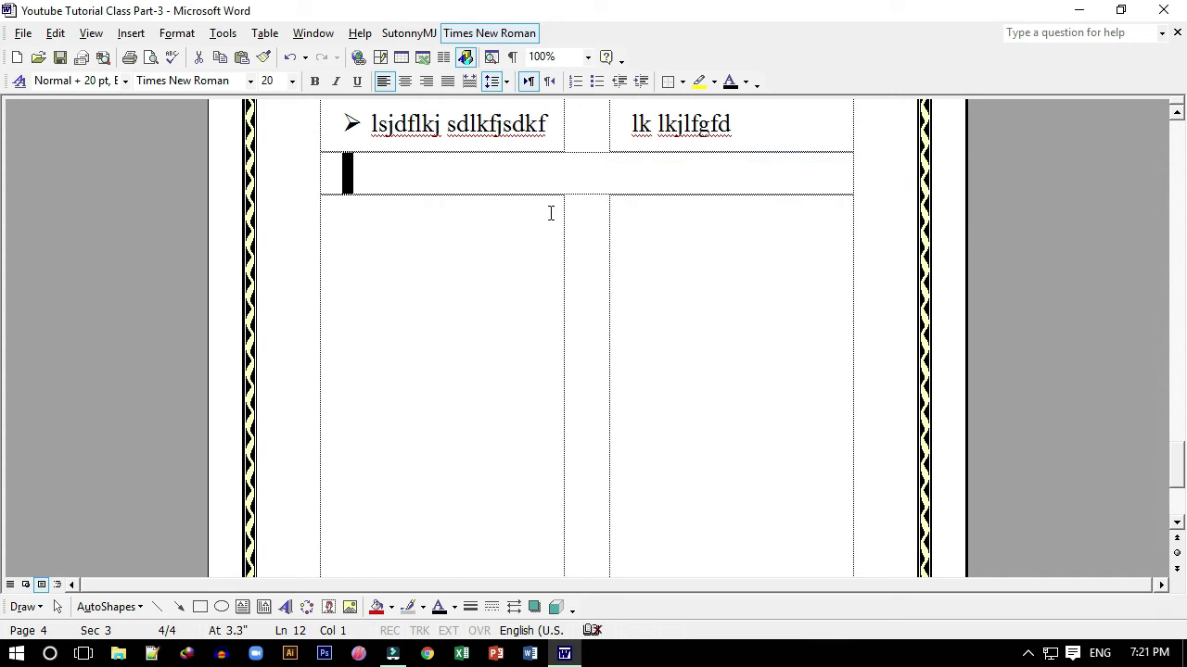
{"action": "key", "text": "Delete"}
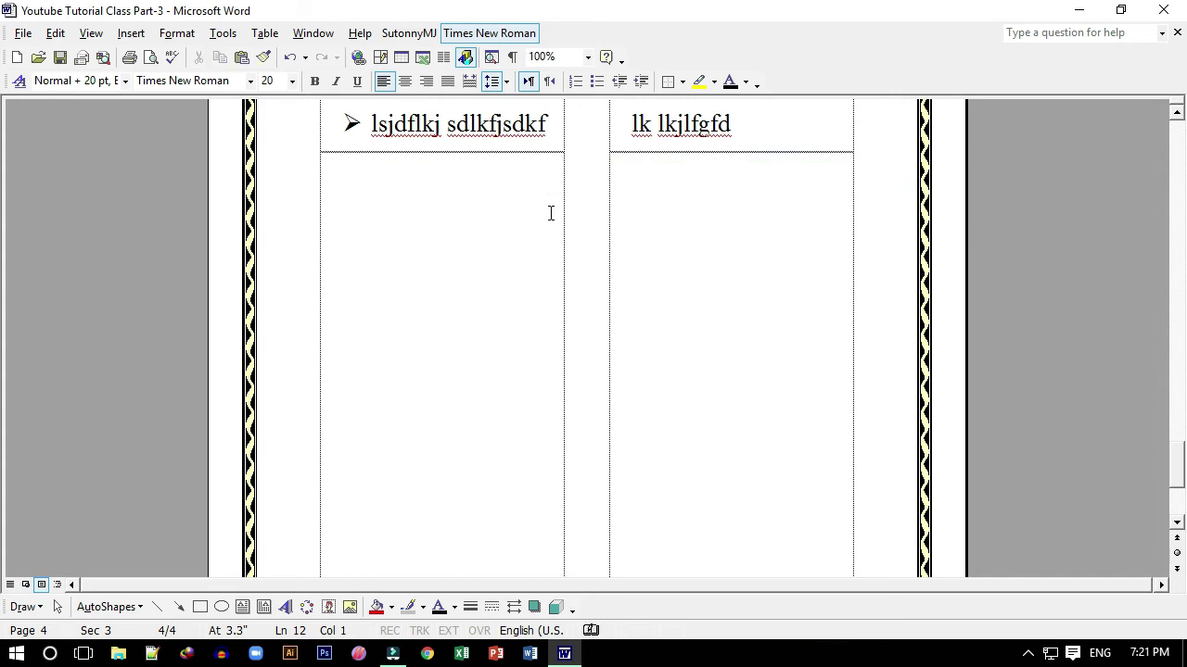
Reapply the One column preset to this section and review the pages.
{"action": "left_click", "coordinate": [176, 34]}
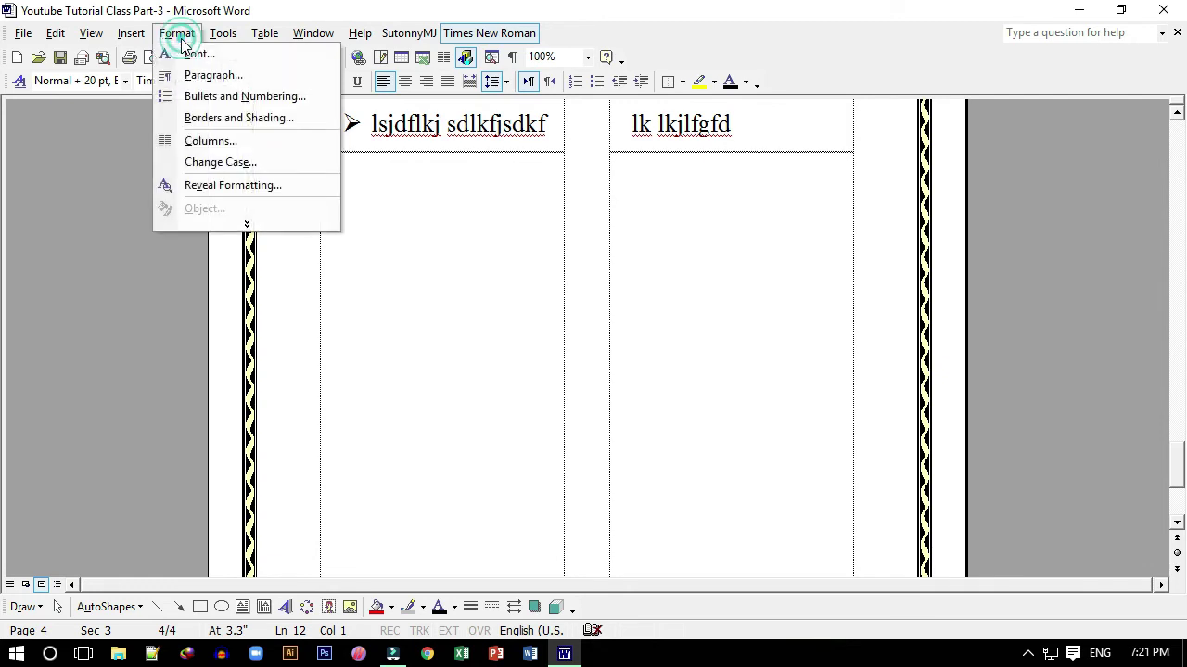
{"action": "left_click", "coordinate": [209, 140]}
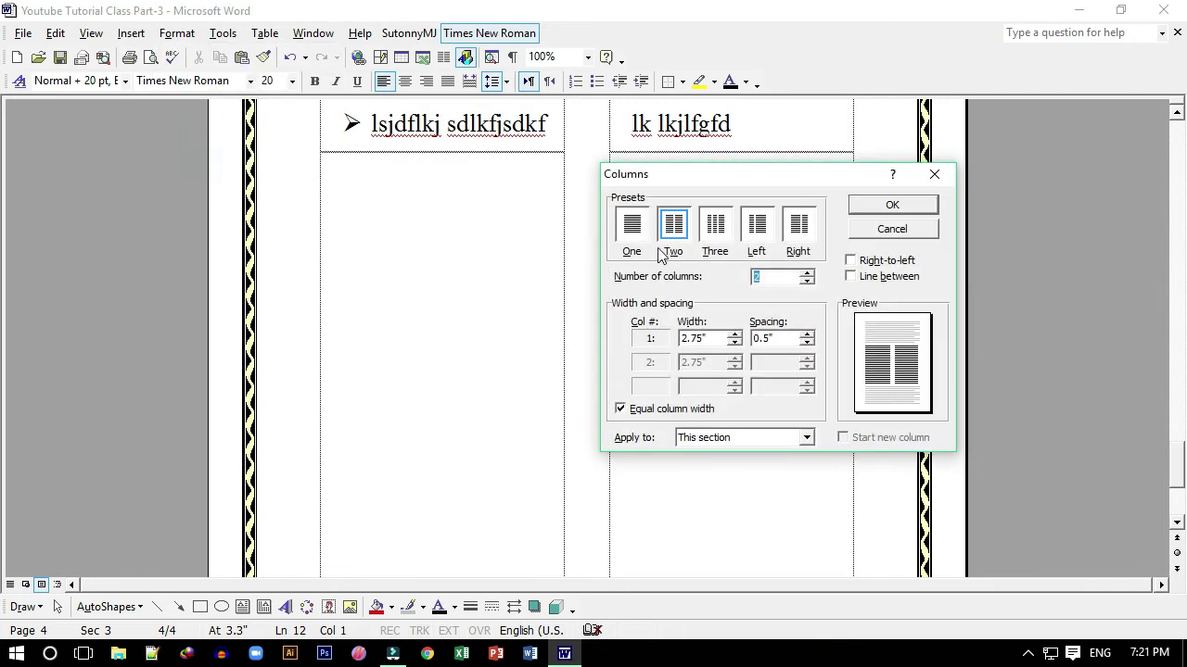
{"action": "left_click", "coordinate": [632, 225]}
{"action": "left_click", "coordinate": [890, 204]}
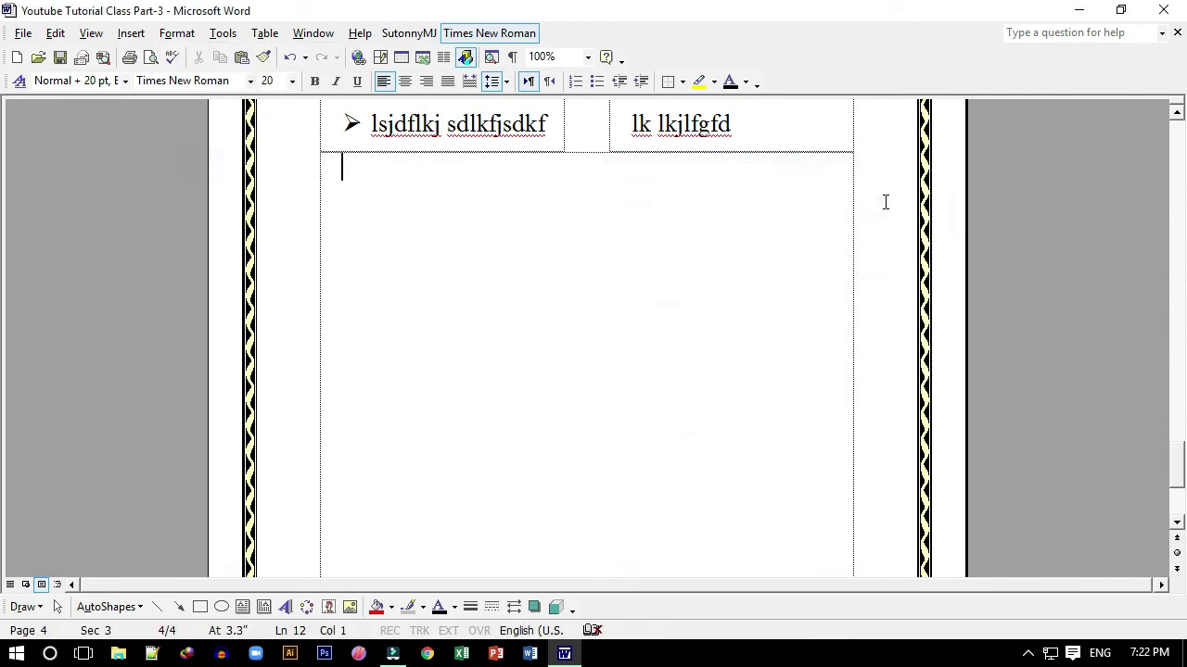
{"action": "scroll", "coordinate": [621, 241], "scroll_direction": "up", "scroll_amount": 2}
{"action": "scroll", "coordinate": [621, 241], "scroll_direction": "up", "scroll_amount": 2}
{"action": "scroll", "coordinate": [621, 241], "scroll_direction": "up", "scroll_amount": 5}
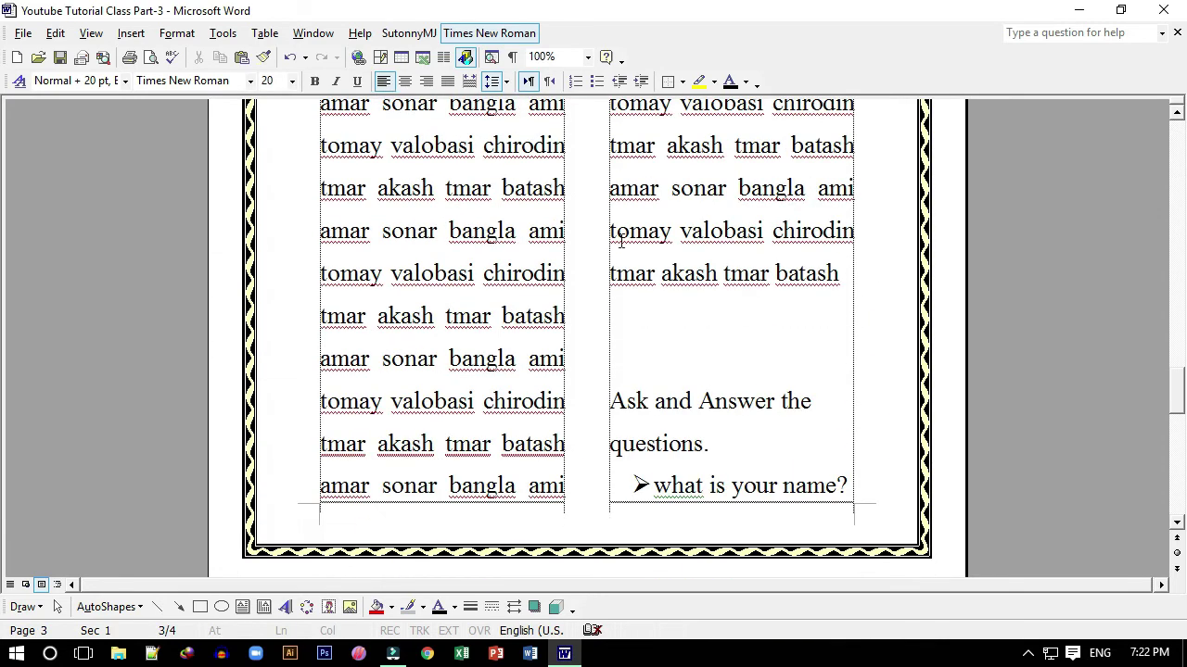
{"action": "scroll", "coordinate": [621, 241], "scroll_direction": "up", "scroll_amount": 3}
{"action": "scroll", "coordinate": [621, 240], "scroll_direction": "up", "scroll_amount": 3}
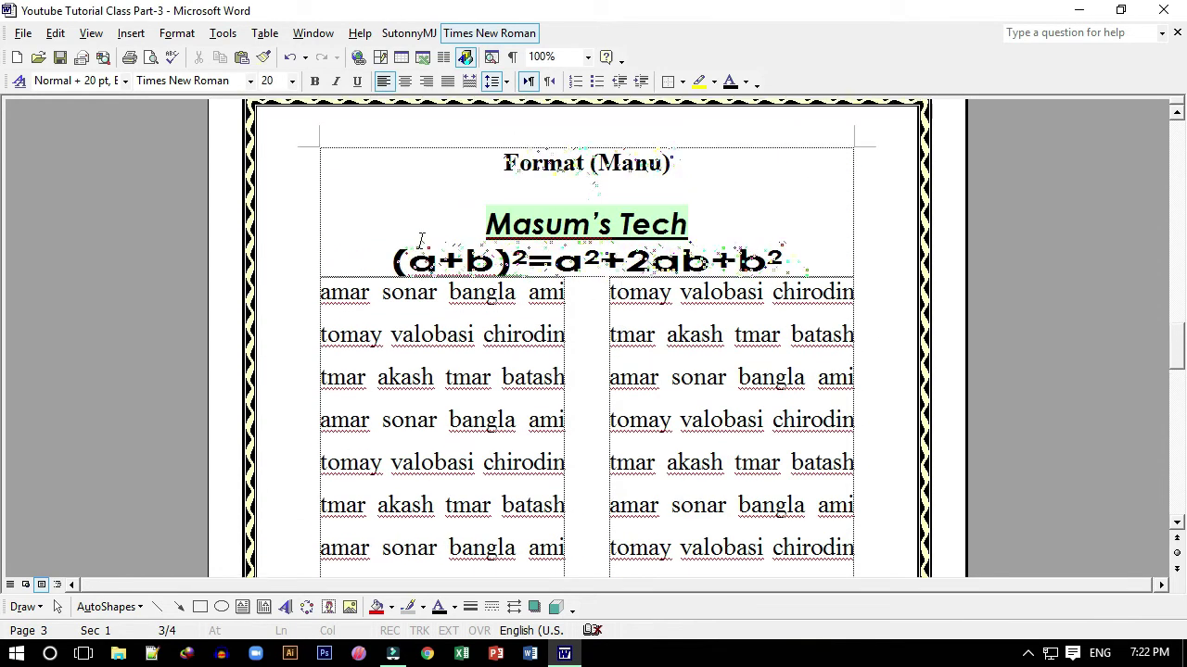
{"action": "scroll", "coordinate": [411, 238], "scroll_direction": "up", "scroll_amount": 2}
{"action": "scroll", "coordinate": [422, 336], "scroll_direction": "down", "scroll_amount": 3}
{"action": "scroll", "coordinate": [425, 336], "scroll_direction": "down", "scroll_amount": 3}
{"action": "scroll", "coordinate": [450, 344], "scroll_direction": "down", "scroll_amount": 3}
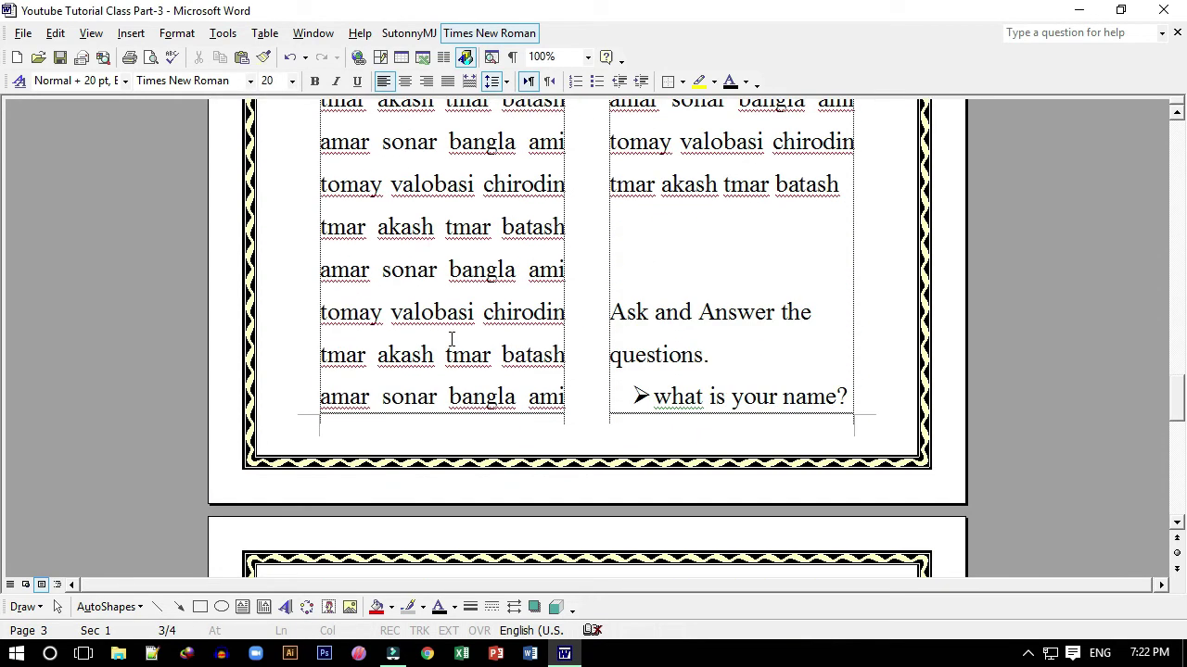
{"action": "scroll", "coordinate": [457, 338], "scroll_direction": "down", "scroll_amount": 4}
{"action": "scroll", "coordinate": [457, 337], "scroll_direction": "down", "scroll_amount": 3}
{"action": "scroll", "coordinate": [457, 338], "scroll_direction": "down", "scroll_amount": 1}
{"action": "scroll", "coordinate": [449, 336], "scroll_direction": "down", "scroll_amount": 3}
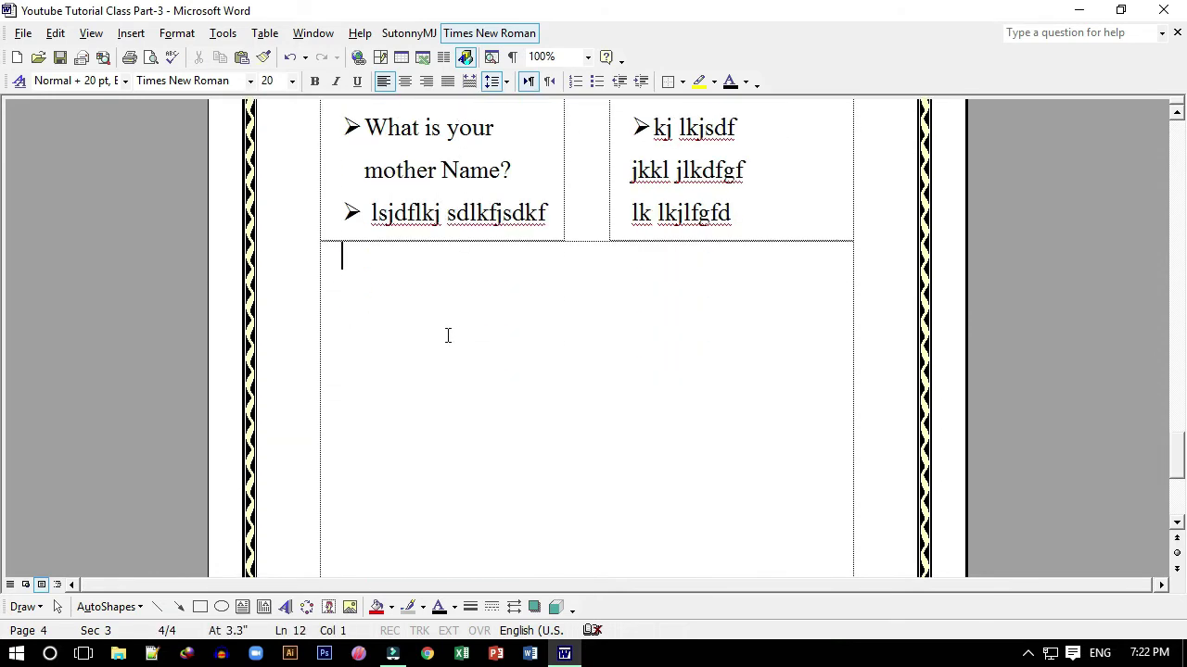
Select the first question, 'What is your Father name', on page 4.
{"action": "left_click", "coordinate": [178, 35]}
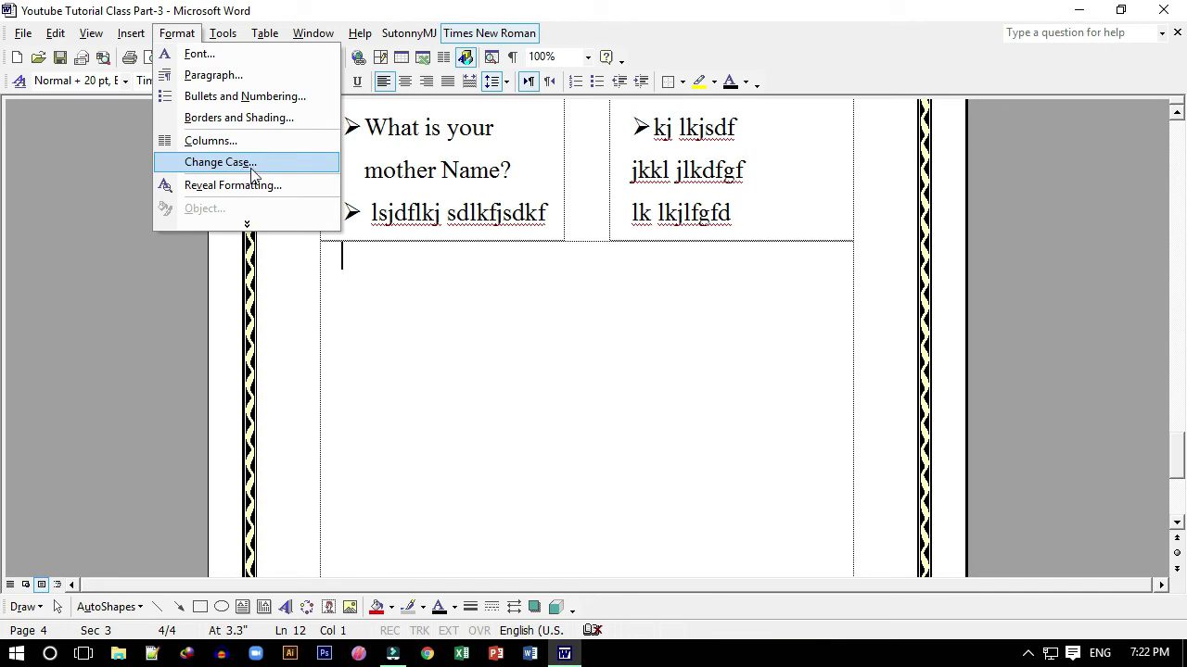
{"action": "scroll", "coordinate": [390, 227], "scroll_direction": "up", "scroll_amount": 5}
{"action": "scroll", "coordinate": [391, 227], "scroll_direction": "up", "scroll_amount": 5}
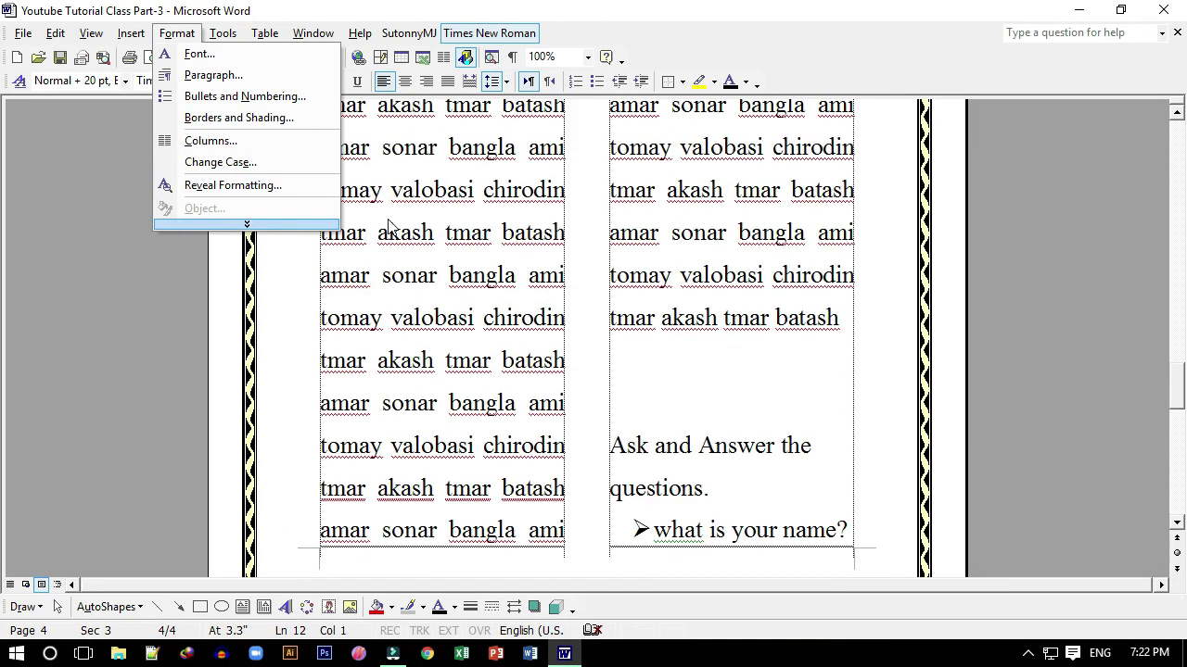
{"action": "scroll", "coordinate": [390, 227], "scroll_direction": "up", "scroll_amount": 5}
{"action": "scroll", "coordinate": [393, 228], "scroll_direction": "down", "scroll_amount": 8}
{"action": "scroll", "coordinate": [392, 228], "scroll_direction": "down", "scroll_amount": 6}
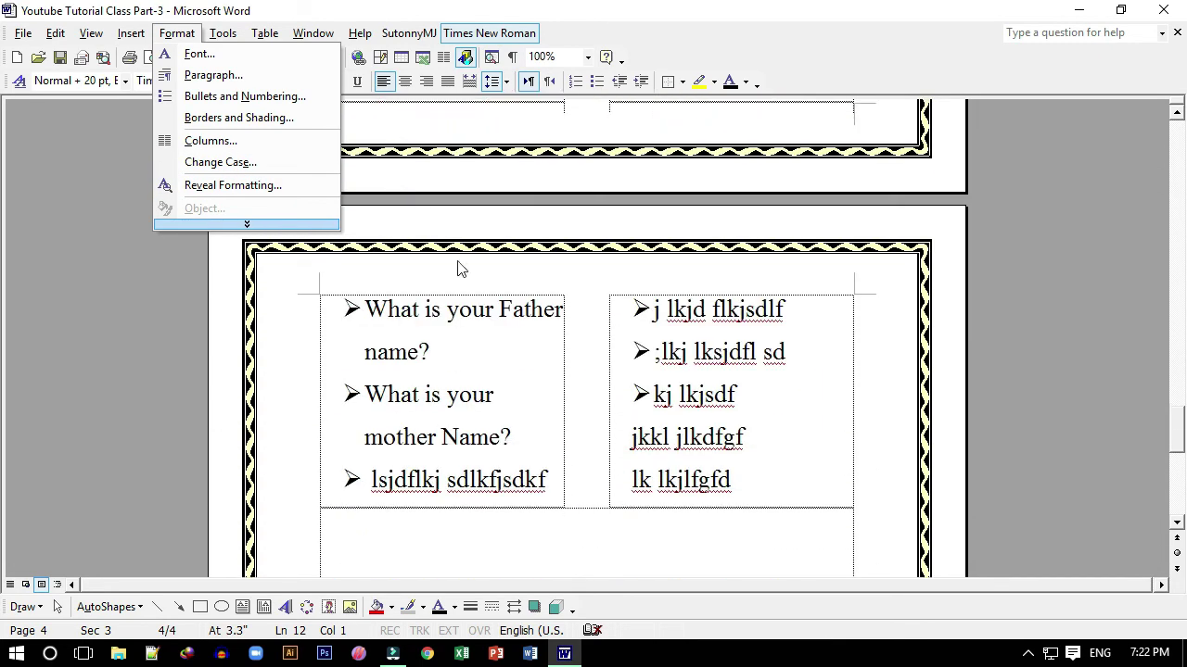
{"action": "left_click", "coordinate": [472, 315]}
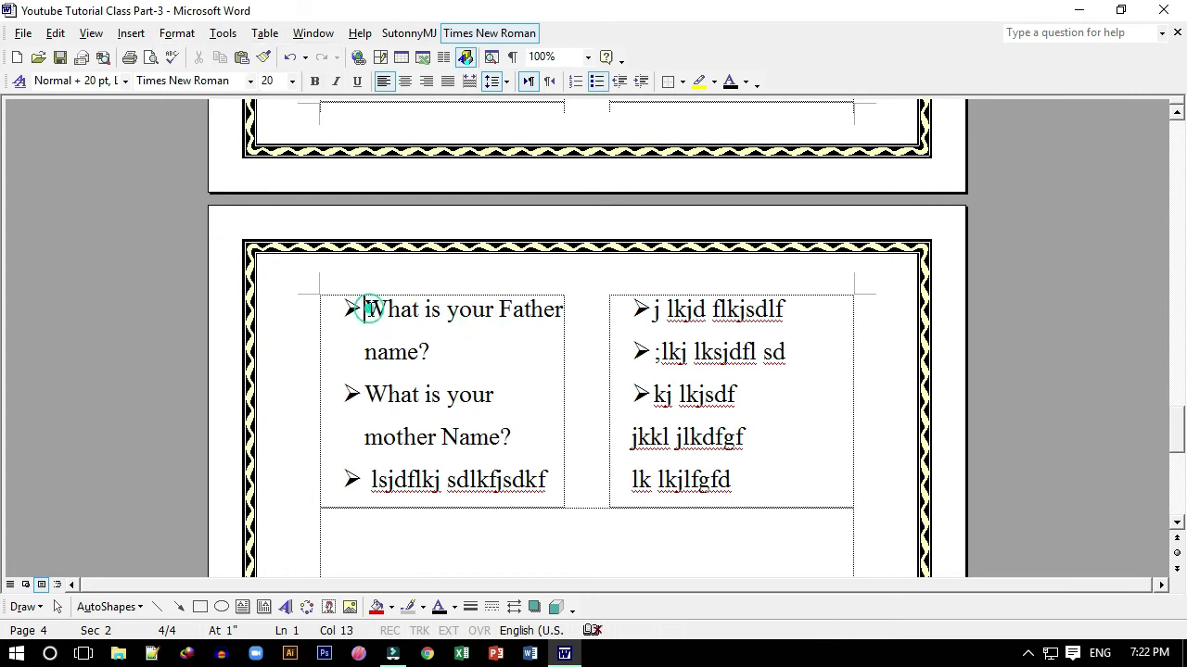
{"action": "left_click_drag", "start_coordinate": [366, 312], "coordinate": [422, 350]}
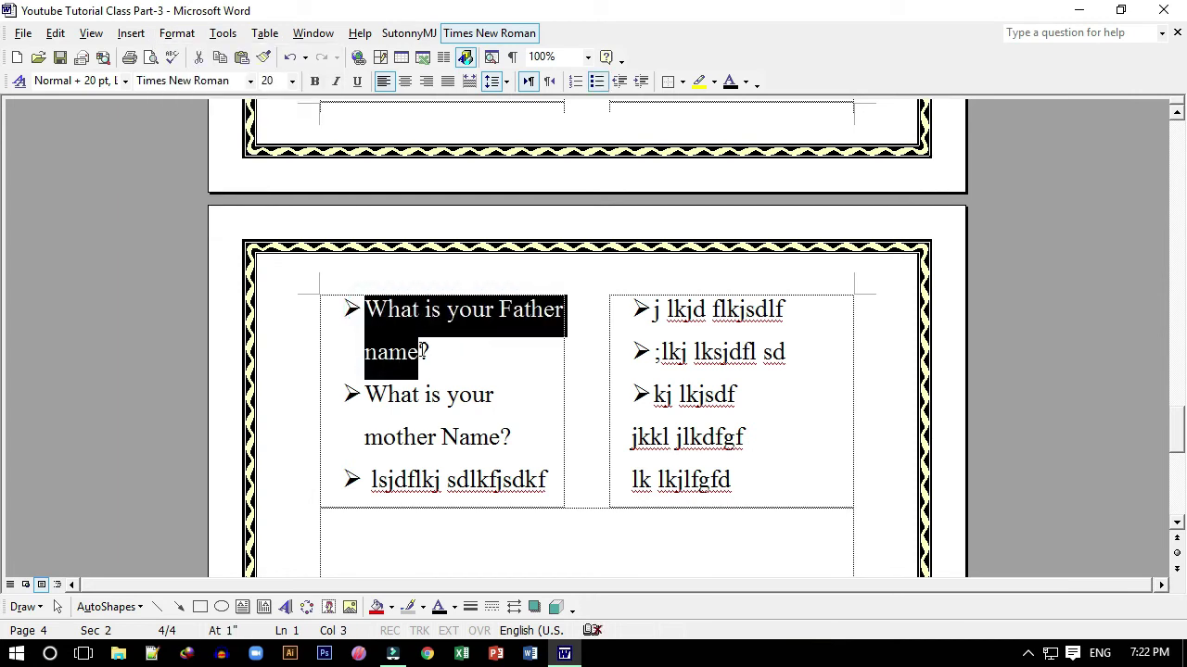
{"action": "scroll", "coordinate": [434, 336], "scroll_direction": "up", "scroll_amount": 1}
{"action": "scroll", "coordinate": [434, 334], "scroll_direction": "up", "scroll_amount": 5}
{"action": "scroll", "coordinate": [434, 332], "scroll_direction": "up", "scroll_amount": 8}
{"action": "scroll", "coordinate": [434, 332], "scroll_direction": "up", "scroll_amount": 3}
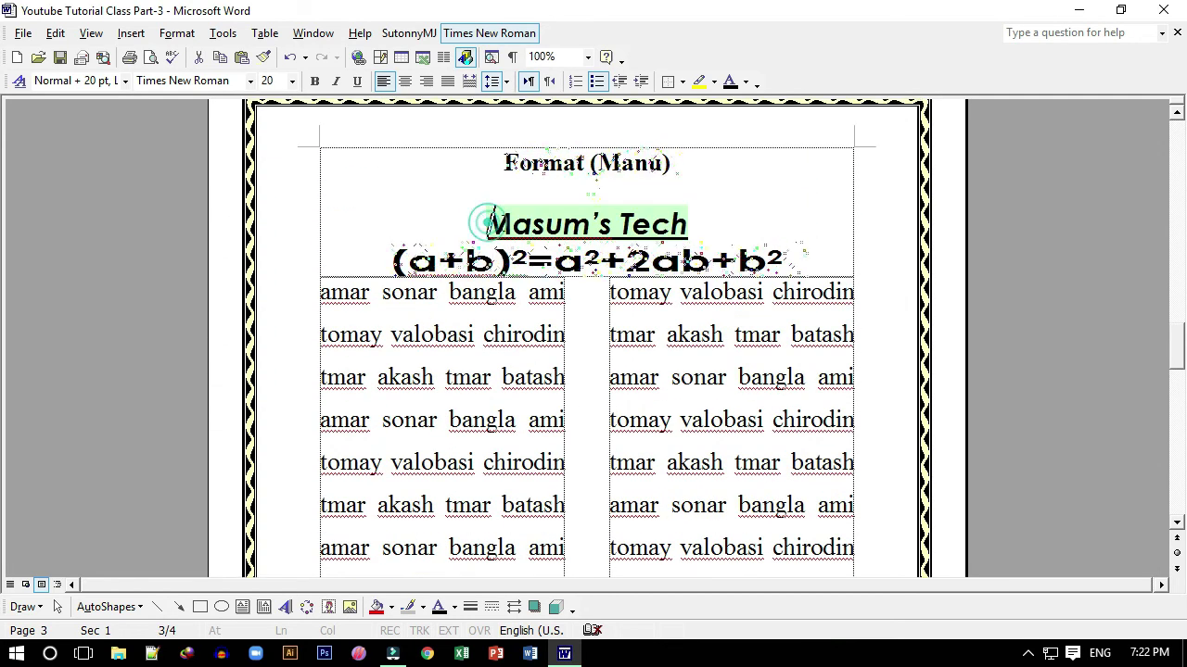
Select the MASUM'S TECH heading and change it to lowercase.
{"action": "mouse_move", "coordinate": [486, 223]}
{"action": "left_mouse_down"}
{"action": "mouse_move", "coordinate": [705, 224]}
{"action": "mouse_move", "coordinate": [659, 229]}
{"action": "left_mouse_up"}
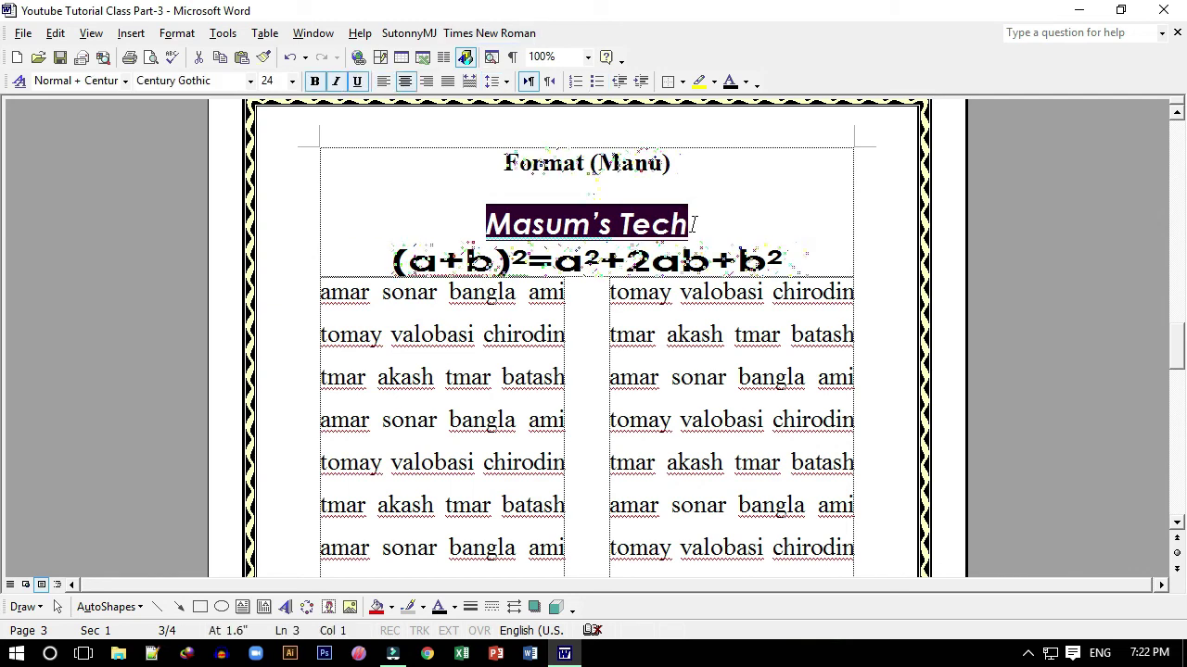
{"action": "left_click", "coordinate": [176, 33]}
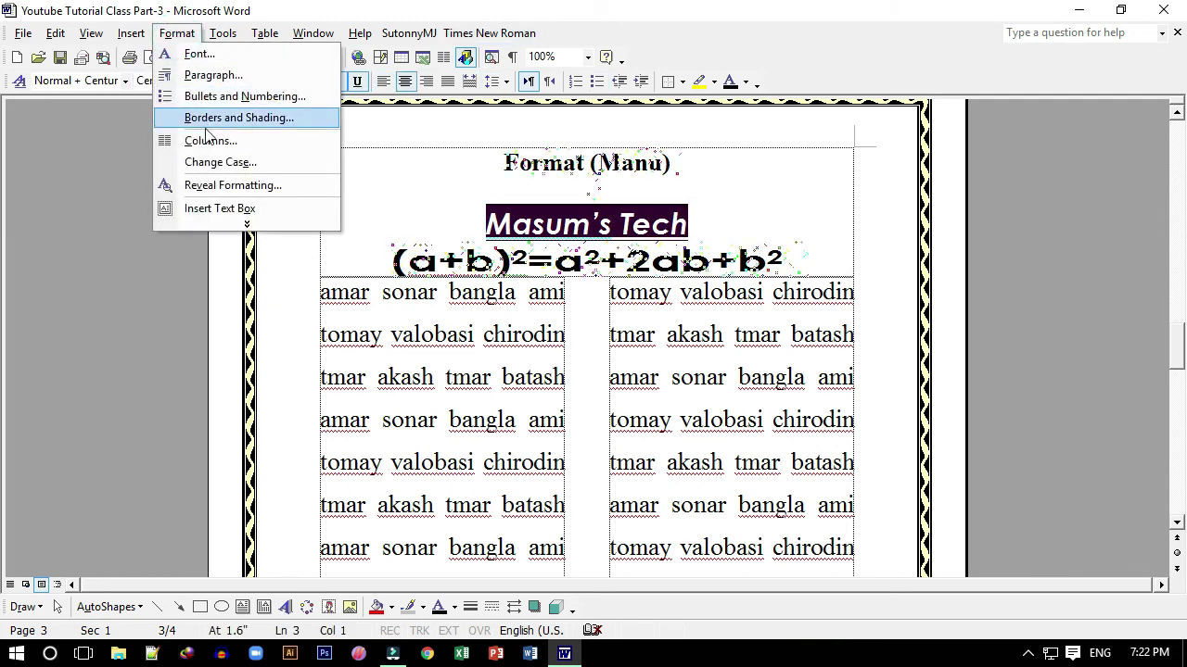
{"action": "left_click", "coordinate": [228, 169]}
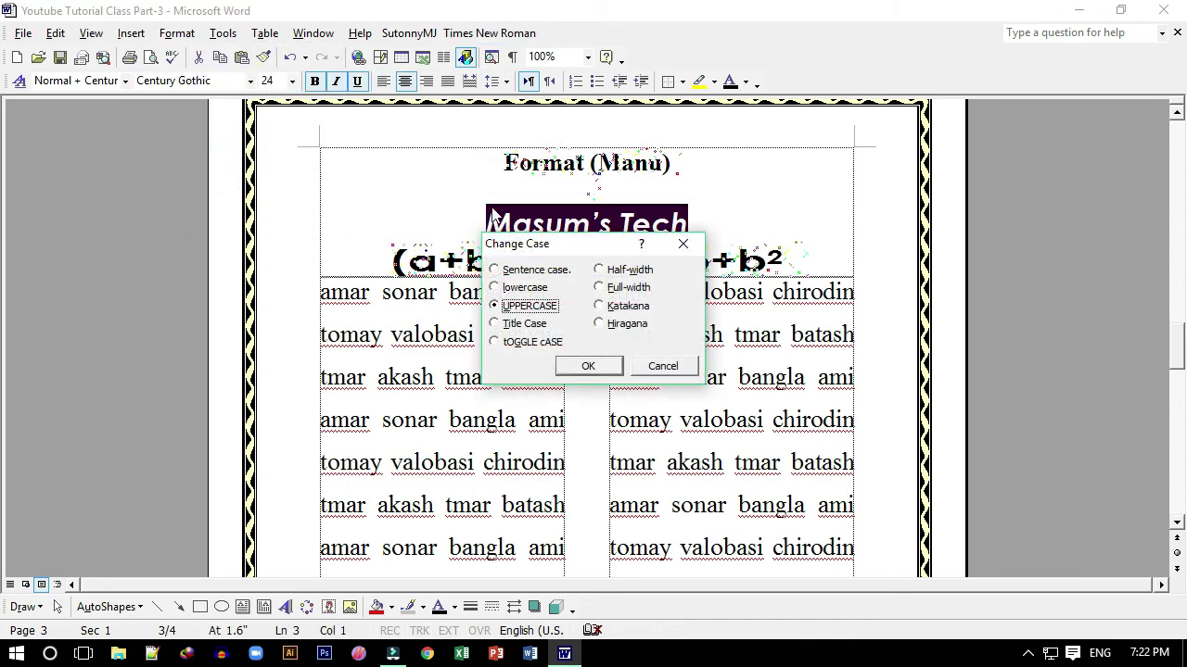
{"action": "left_click_drag", "start_coordinate": [567, 243], "coordinate": [710, 263]}
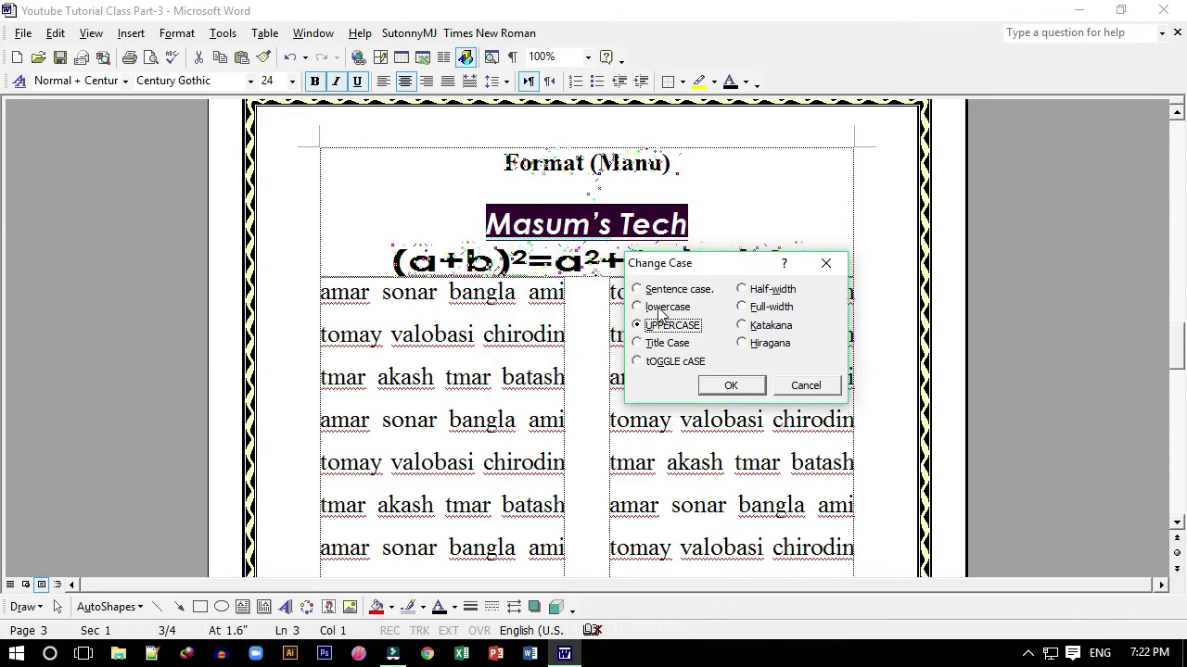
{"action": "left_click", "coordinate": [660, 311]}
{"action": "left_click", "coordinate": [719, 382]}
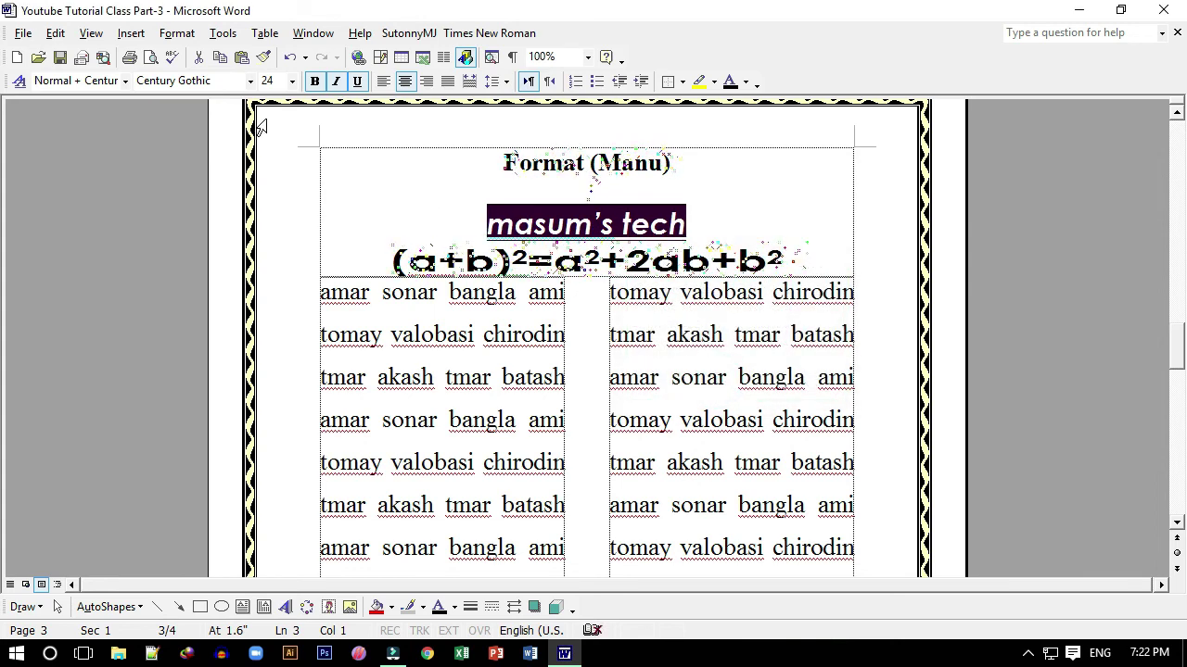
Change the heading's case to UPPERCASE.
{"action": "left_click", "coordinate": [178, 34]}
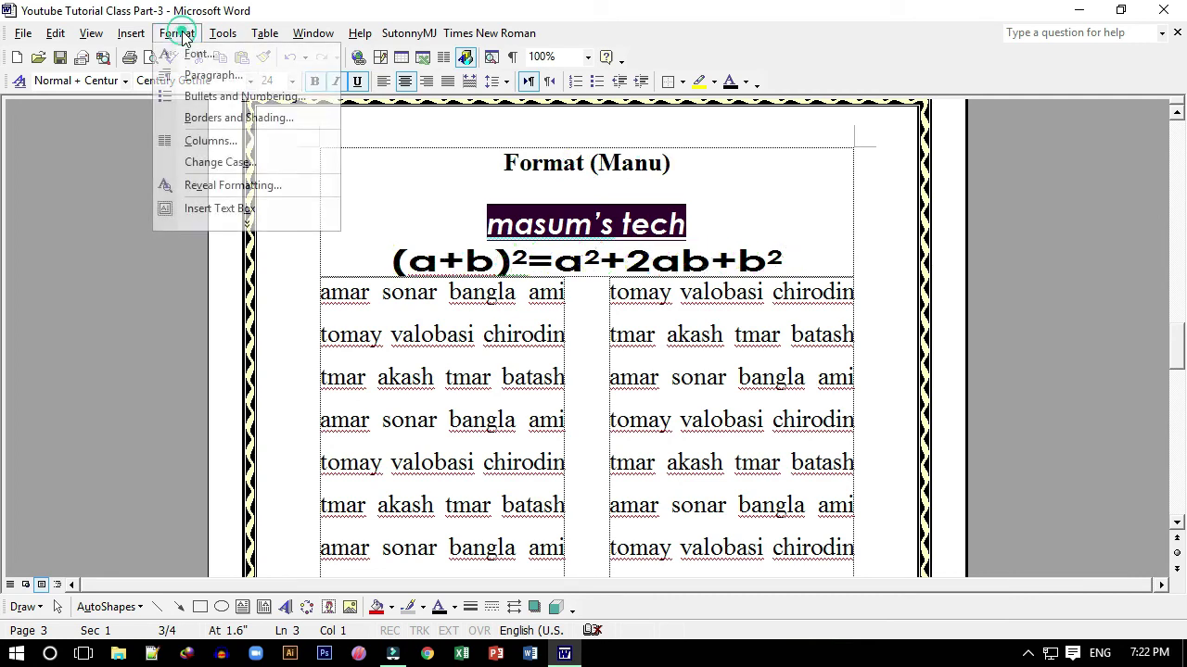
{"action": "left_click", "coordinate": [221, 162]}
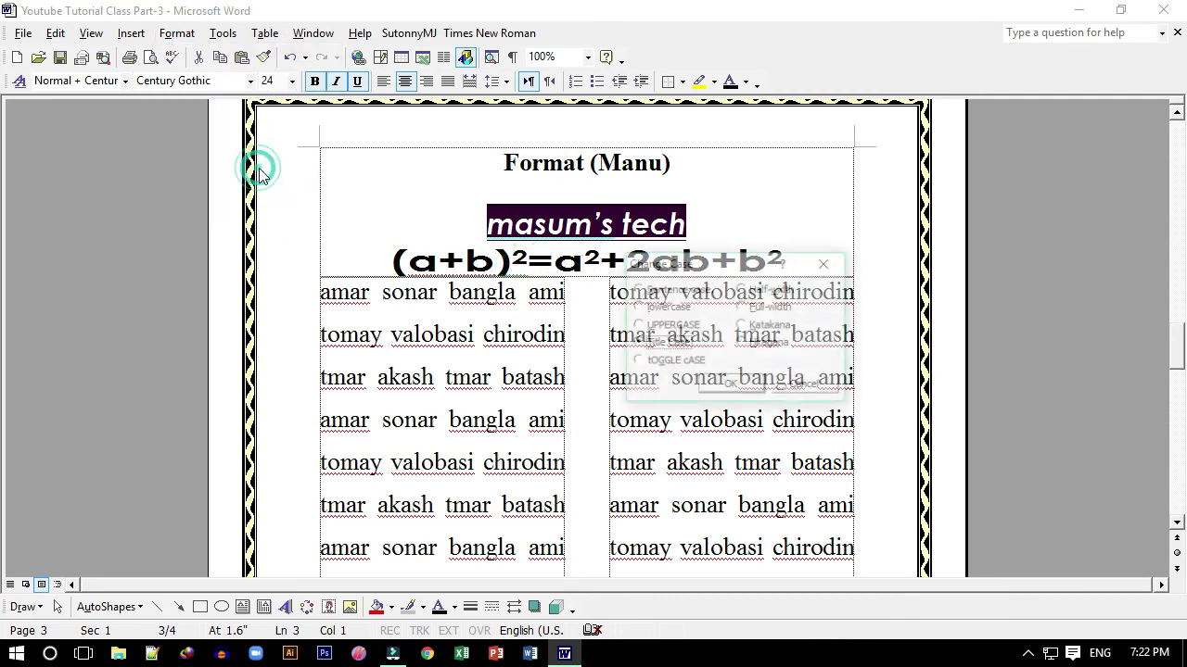
{"action": "left_click", "coordinate": [674, 326]}
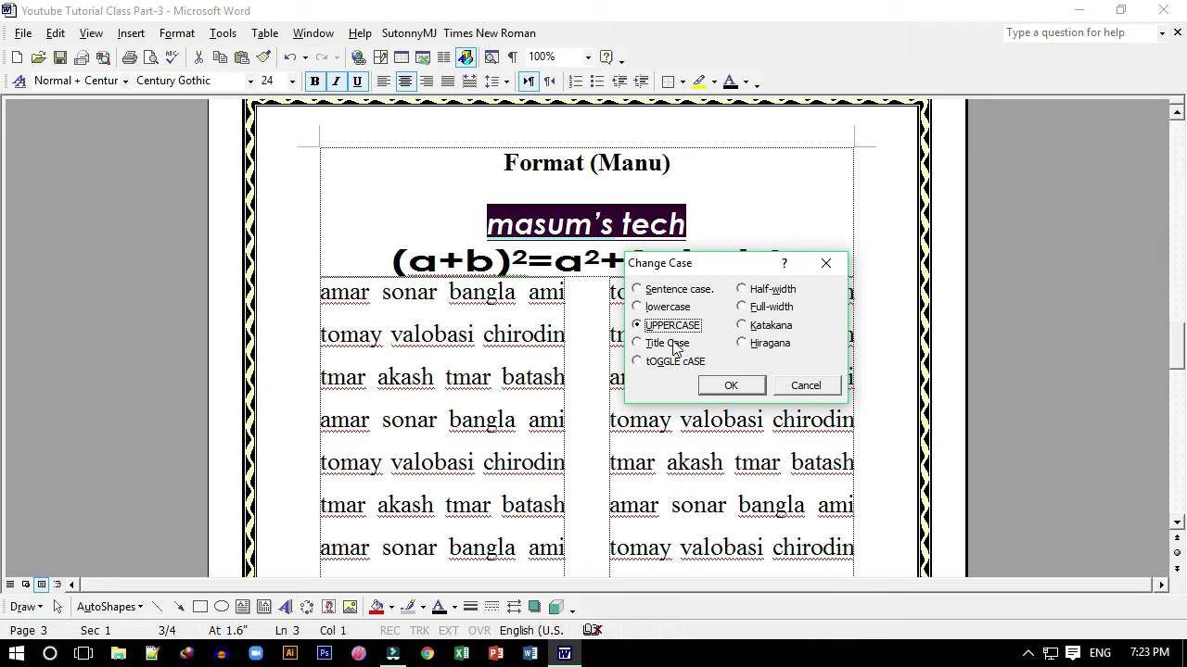
{"action": "left_click", "coordinate": [730, 386]}
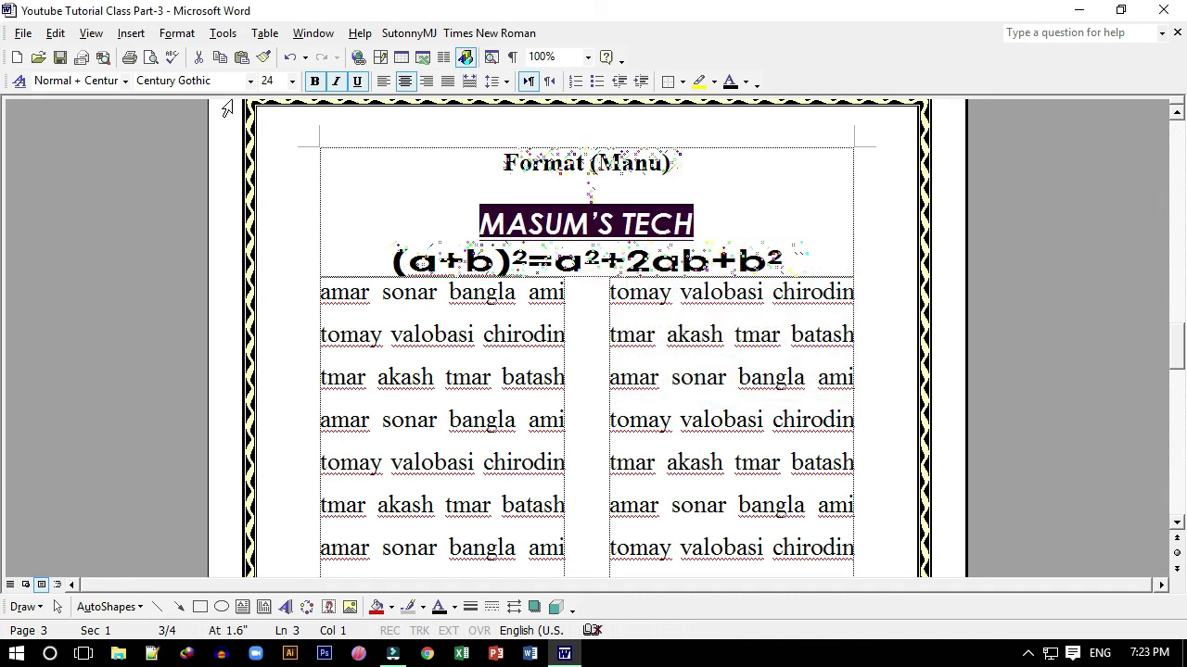
Apply Title Case so the heading reads 'Masum's Tech'.
{"action": "left_click", "coordinate": [167, 35]}
{"action": "left_click", "coordinate": [222, 160]}
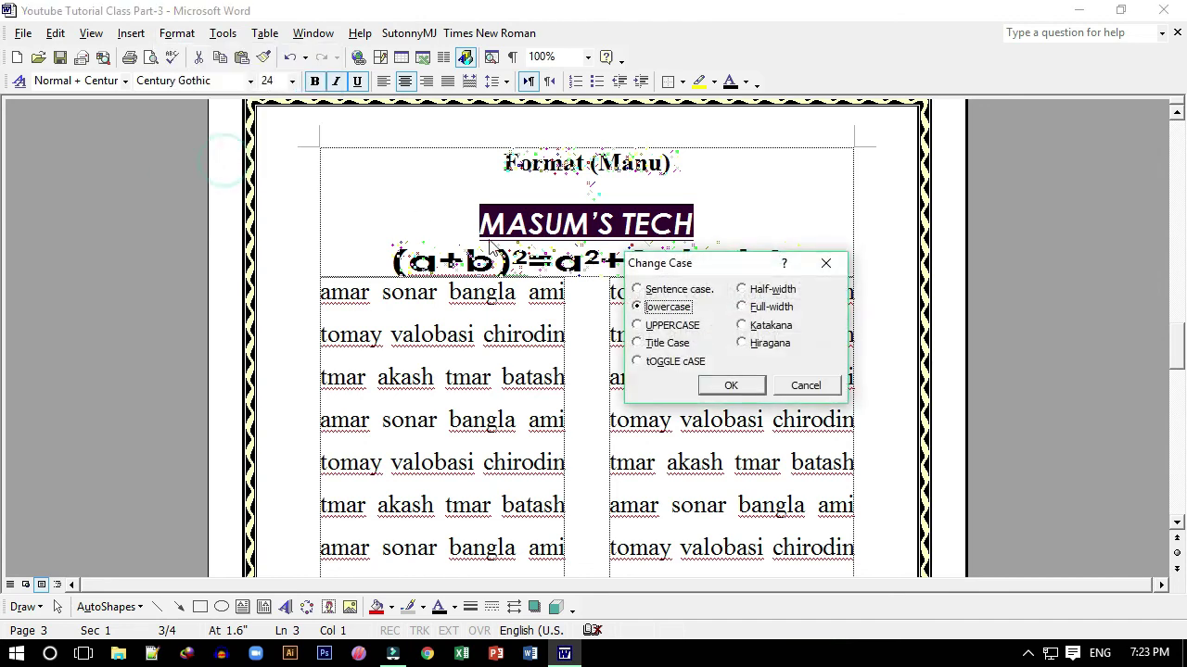
{"action": "left_click", "coordinate": [667, 343]}
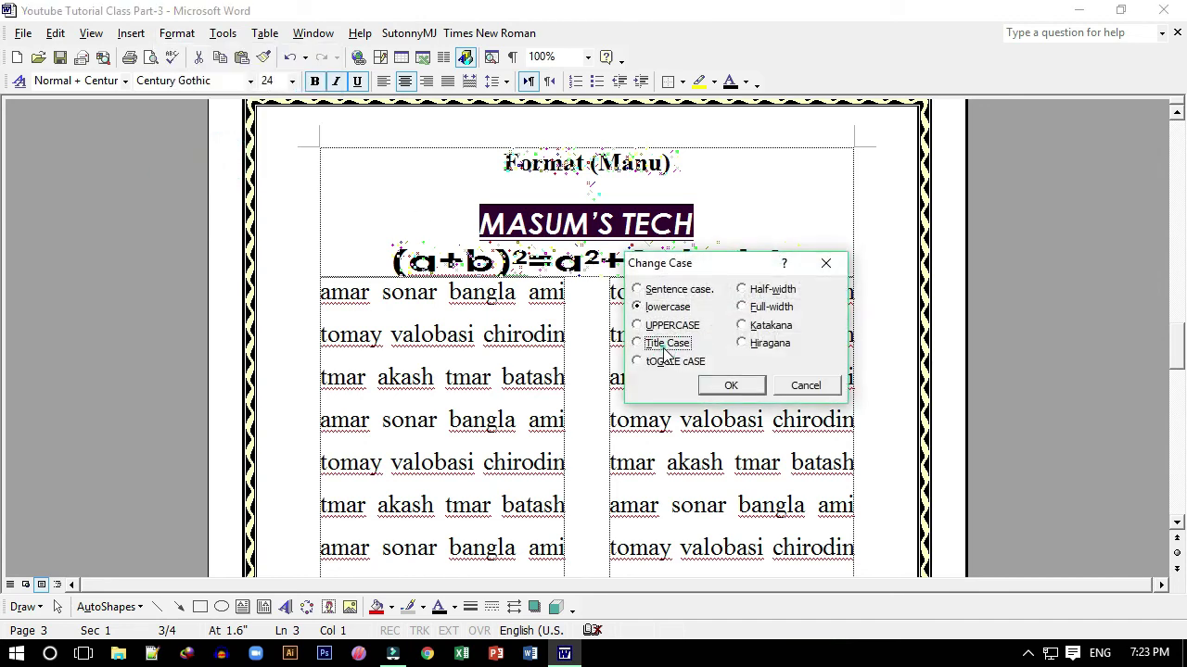
{"action": "left_click", "coordinate": [732, 386]}
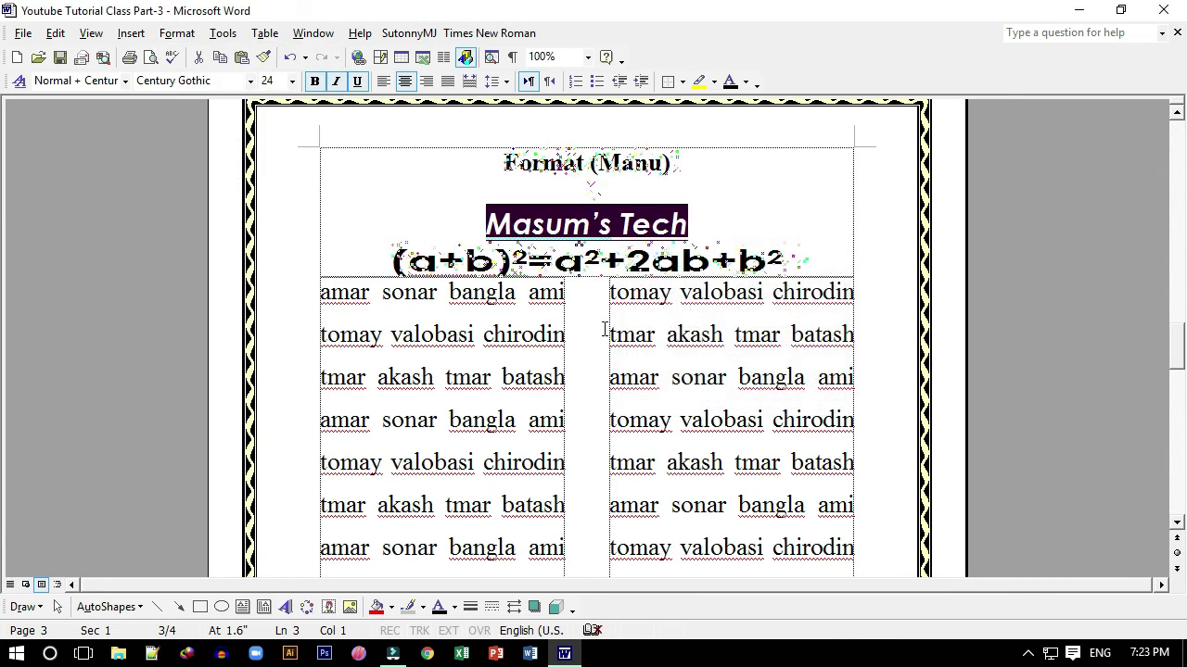
{"action": "left_click", "coordinate": [585, 262]}
Fill the page background with Light Green from Format > Background and check the pages.
{"action": "left_click", "coordinate": [173, 33]}
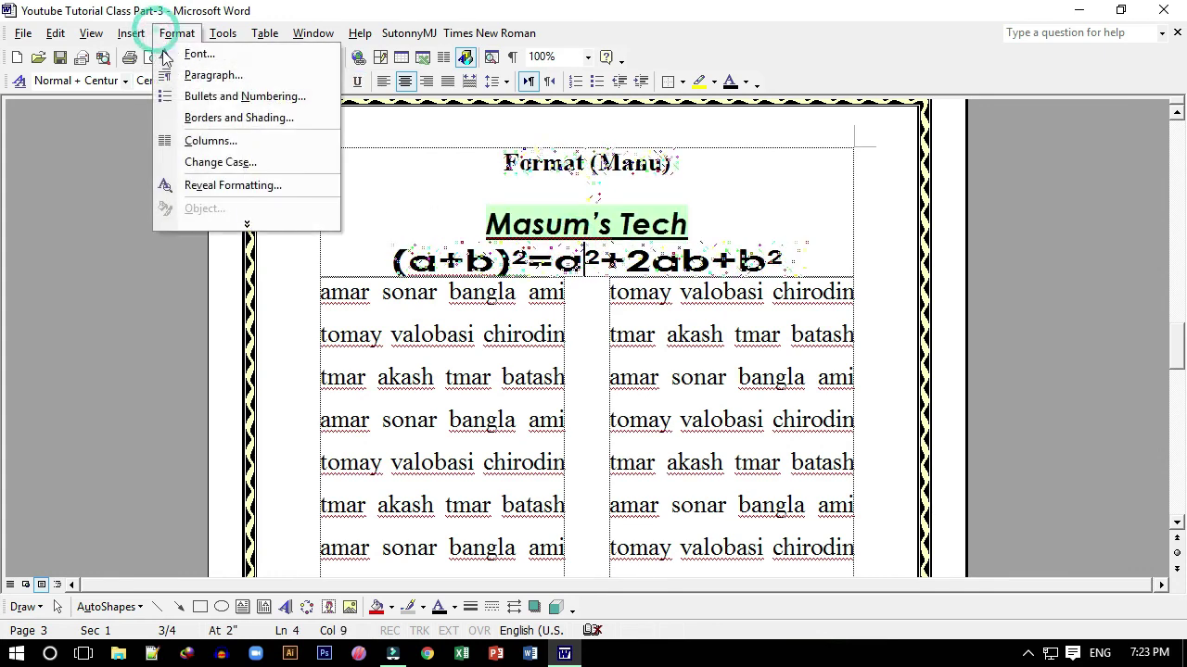
{"action": "left_click", "coordinate": [246, 225]}
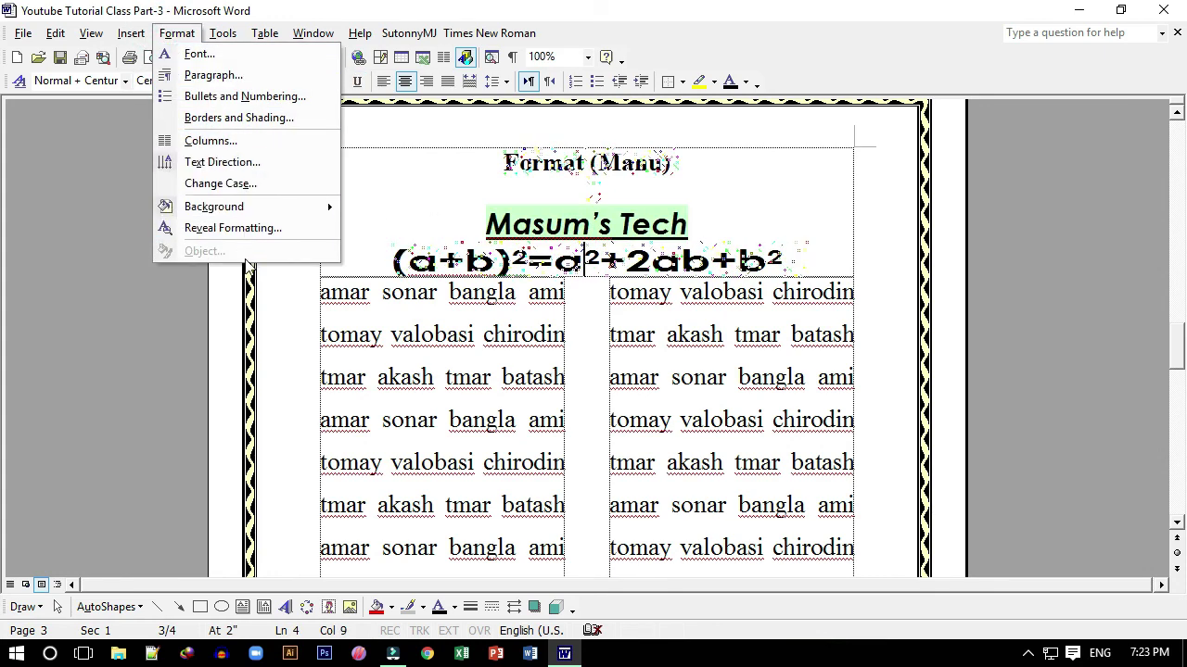
{"action": "mouse_move", "coordinate": [248, 207]}
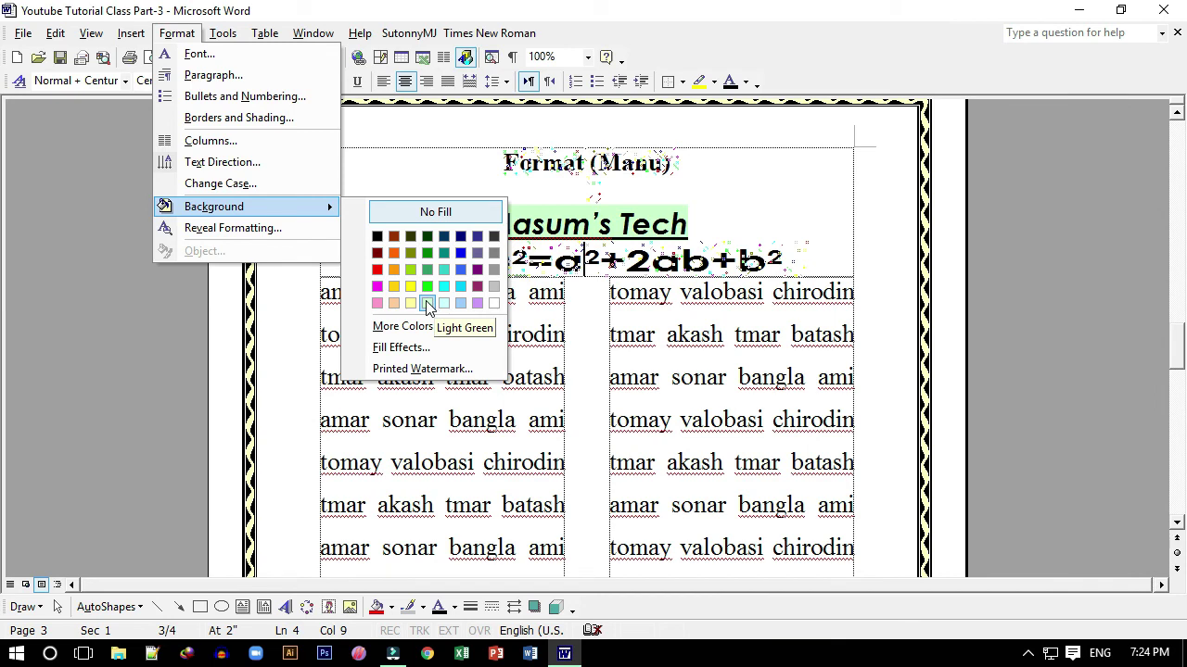
{"action": "left_click", "coordinate": [428, 303]}
{"action": "scroll", "coordinate": [432, 302], "scroll_direction": "down", "scroll_amount": 2}
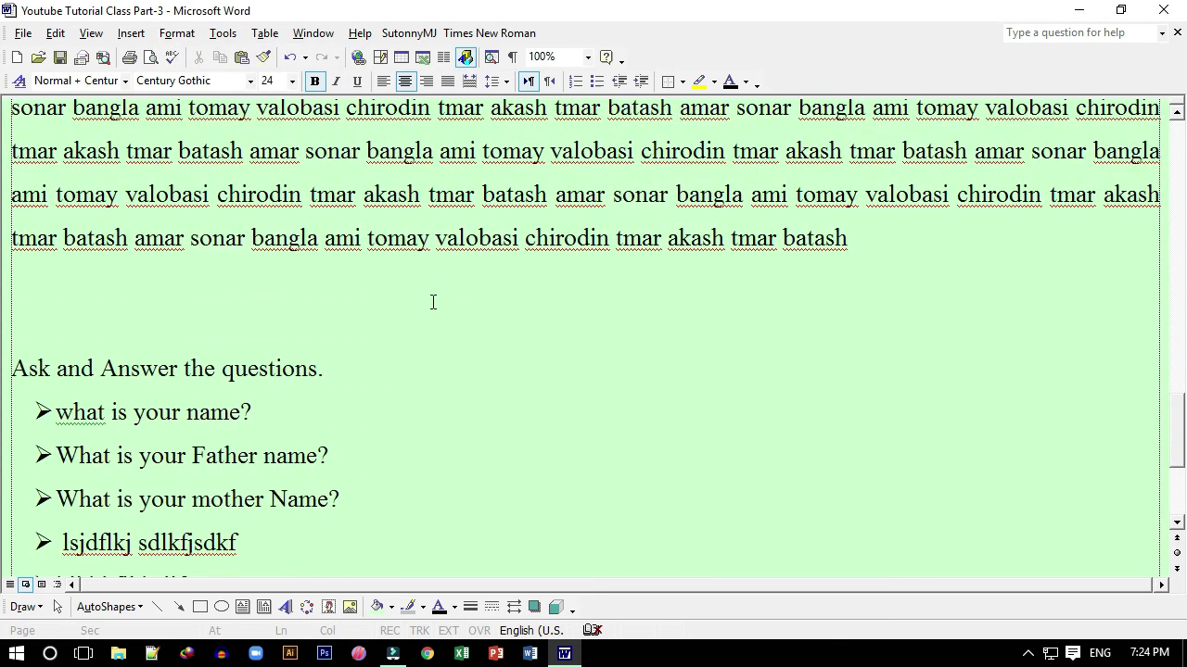
{"action": "scroll", "coordinate": [432, 302], "scroll_direction": "down", "scroll_amount": 2}
{"action": "scroll", "coordinate": [432, 302], "scroll_direction": "up", "scroll_amount": 2}
{"action": "scroll", "coordinate": [432, 303], "scroll_direction": "up", "scroll_amount": 2}
{"action": "scroll", "coordinate": [432, 303], "scroll_direction": "up", "scroll_amount": 4}
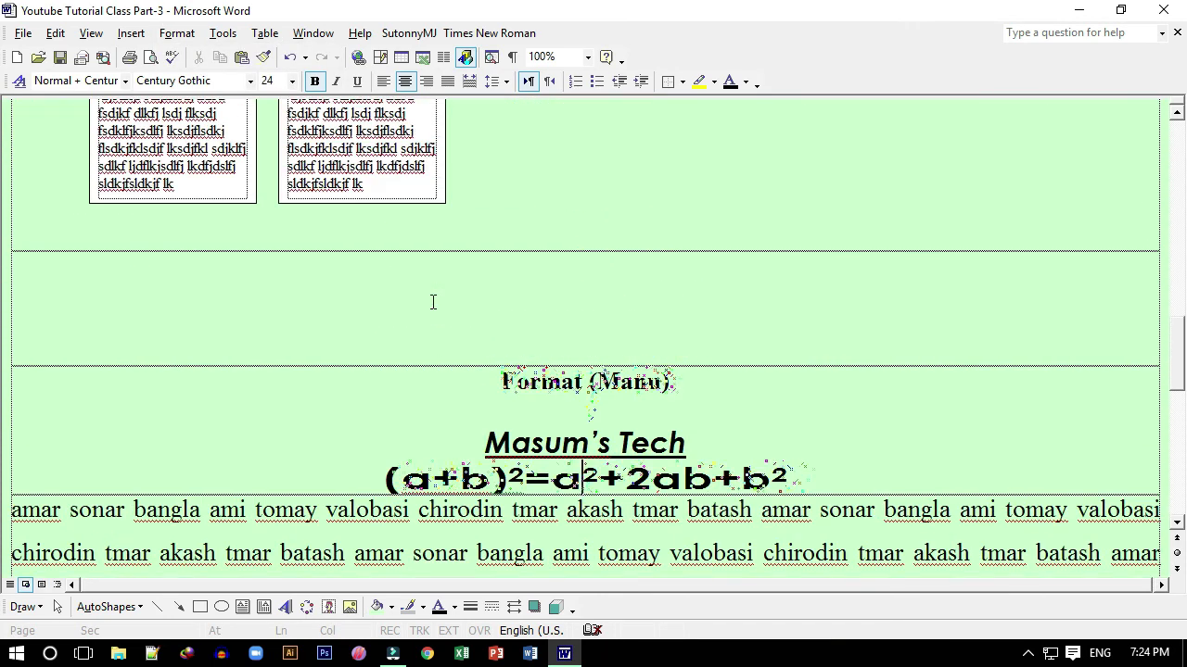
{"action": "scroll", "coordinate": [432, 302], "scroll_direction": "up", "scroll_amount": 4}
{"action": "scroll", "coordinate": [432, 302], "scroll_direction": "up", "scroll_amount": 4}
{"action": "scroll", "coordinate": [432, 300], "scroll_direction": "up", "scroll_amount": 3}
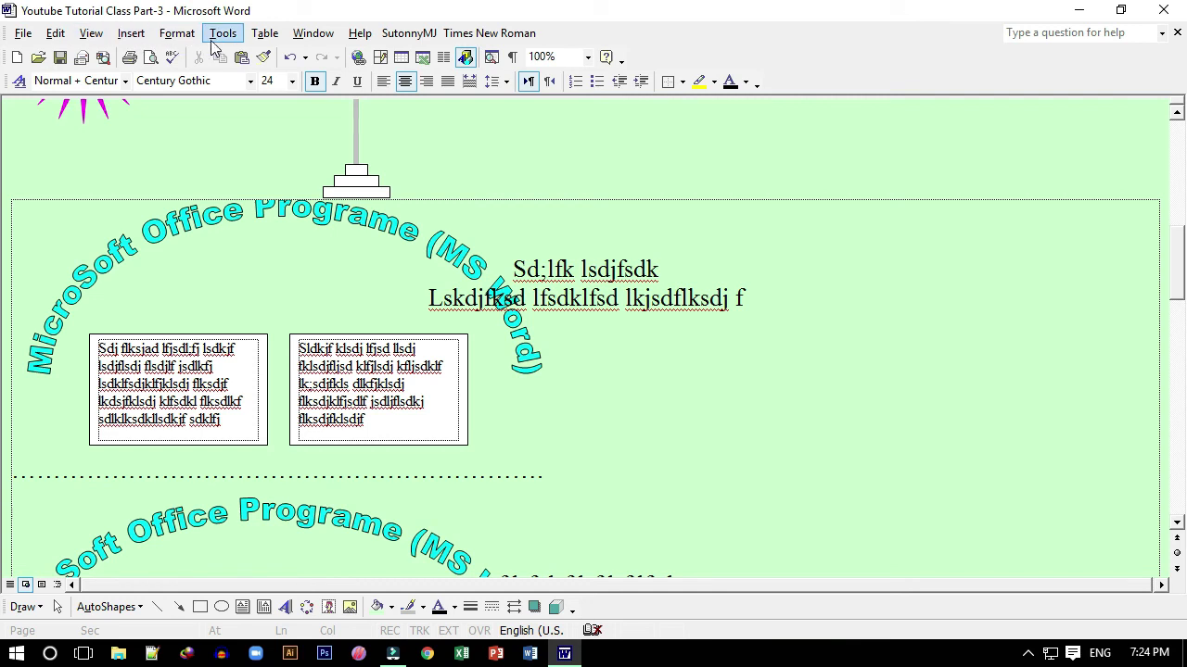
{"action": "left_click", "coordinate": [23, 33]}
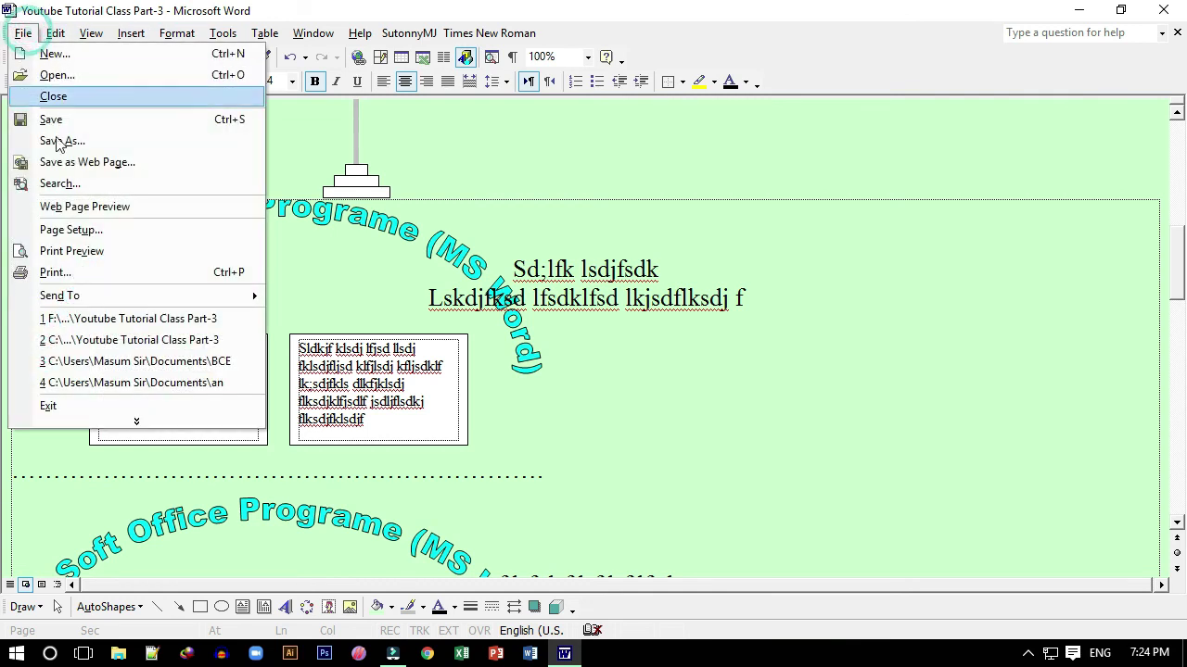
{"action": "left_click", "coordinate": [102, 252]}
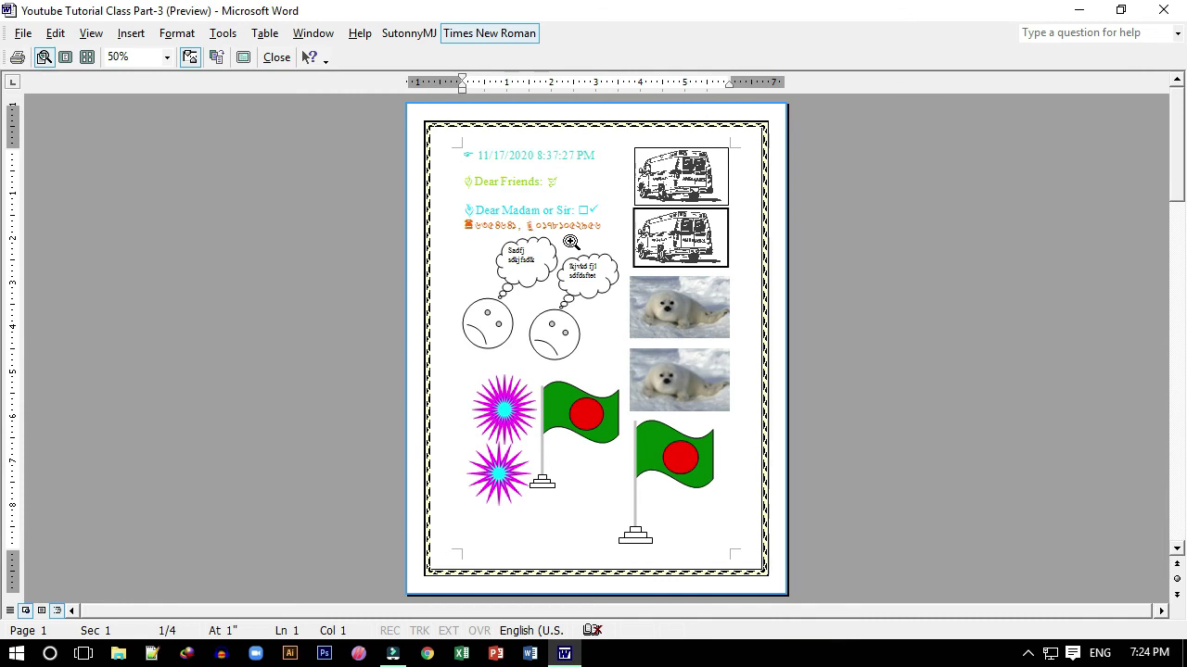
{"action": "left_click", "coordinate": [570, 242]}
{"action": "left_click", "coordinate": [564, 315]}
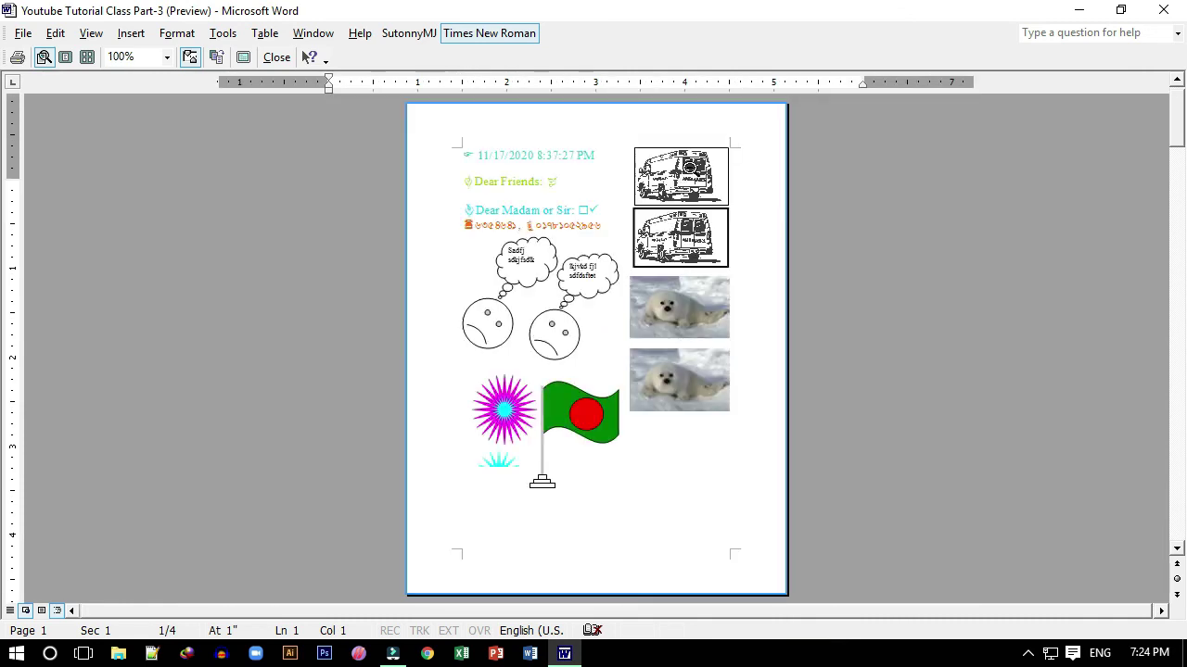
{"action": "scroll", "coordinate": [690, 397], "scroll_direction": "down", "scroll_amount": 1}
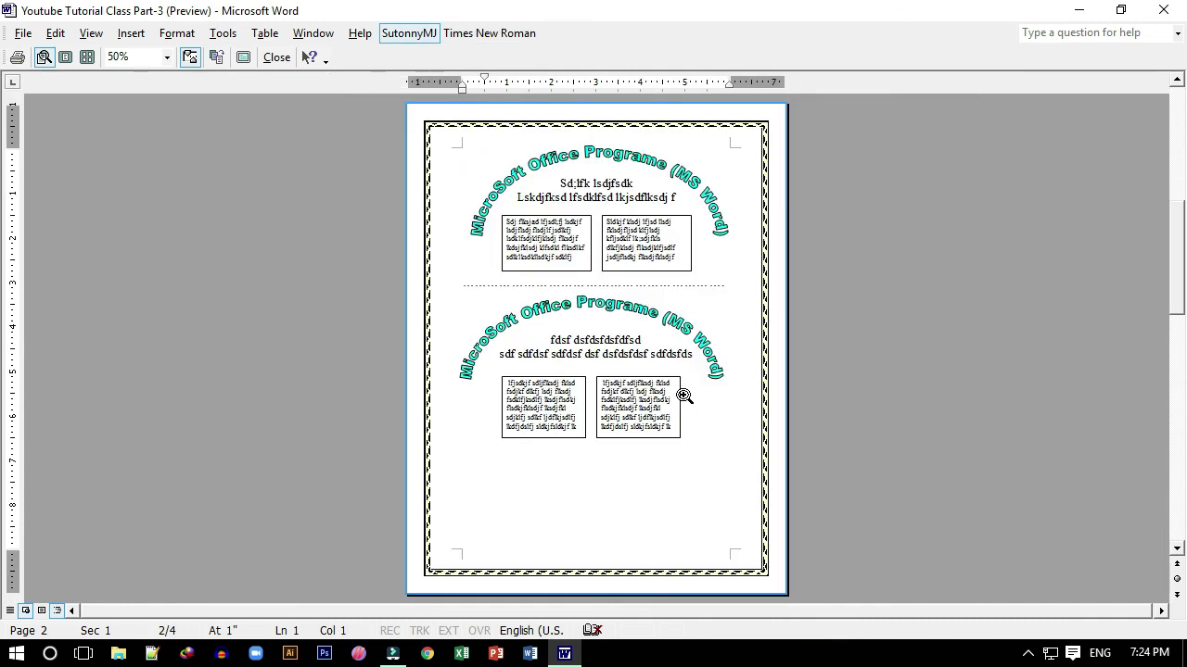
{"action": "scroll", "coordinate": [683, 394], "scroll_direction": "down", "scroll_amount": 2}
{"action": "scroll", "coordinate": [678, 392], "scroll_direction": "up", "scroll_amount": 1}
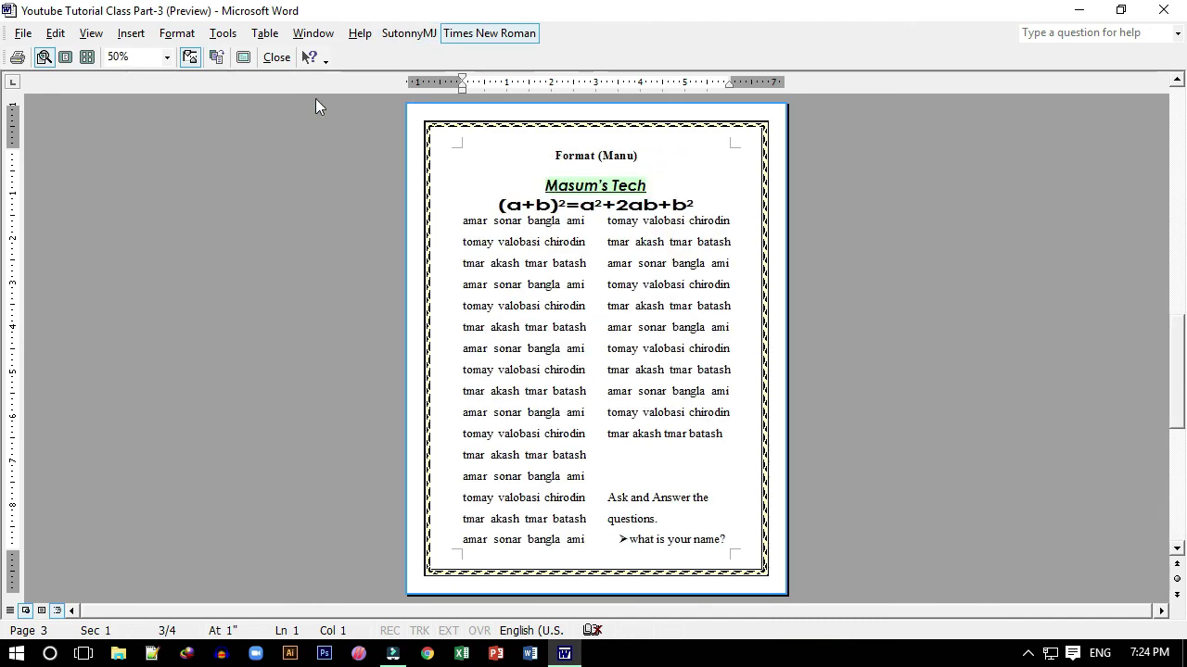
{"action": "left_click", "coordinate": [276, 56]}
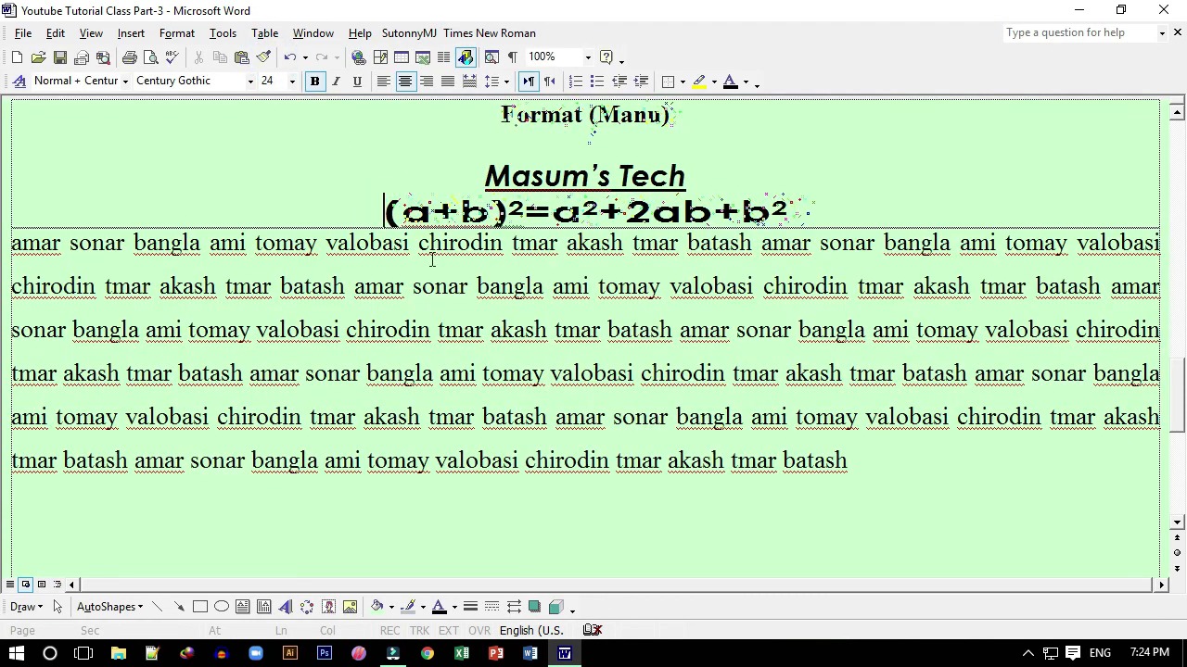
Set the page background to No Fill, returning the pages to white.
{"action": "scroll", "coordinate": [432, 259], "scroll_direction": "down", "scroll_amount": 2}
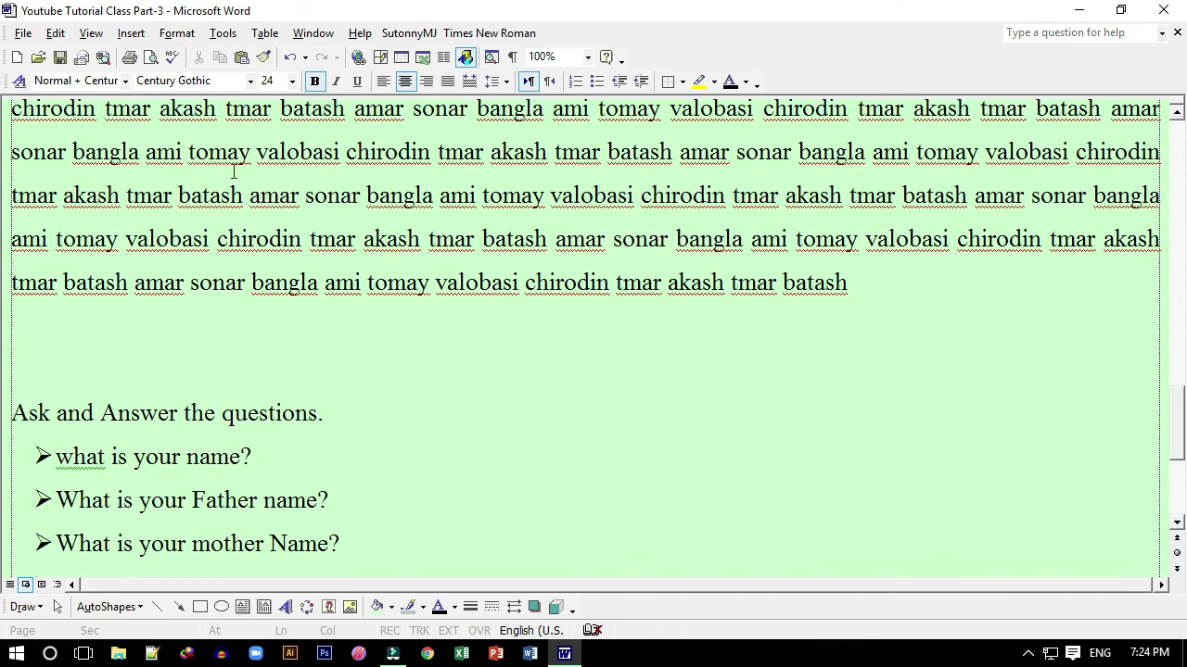
{"action": "left_click", "coordinate": [176, 33]}
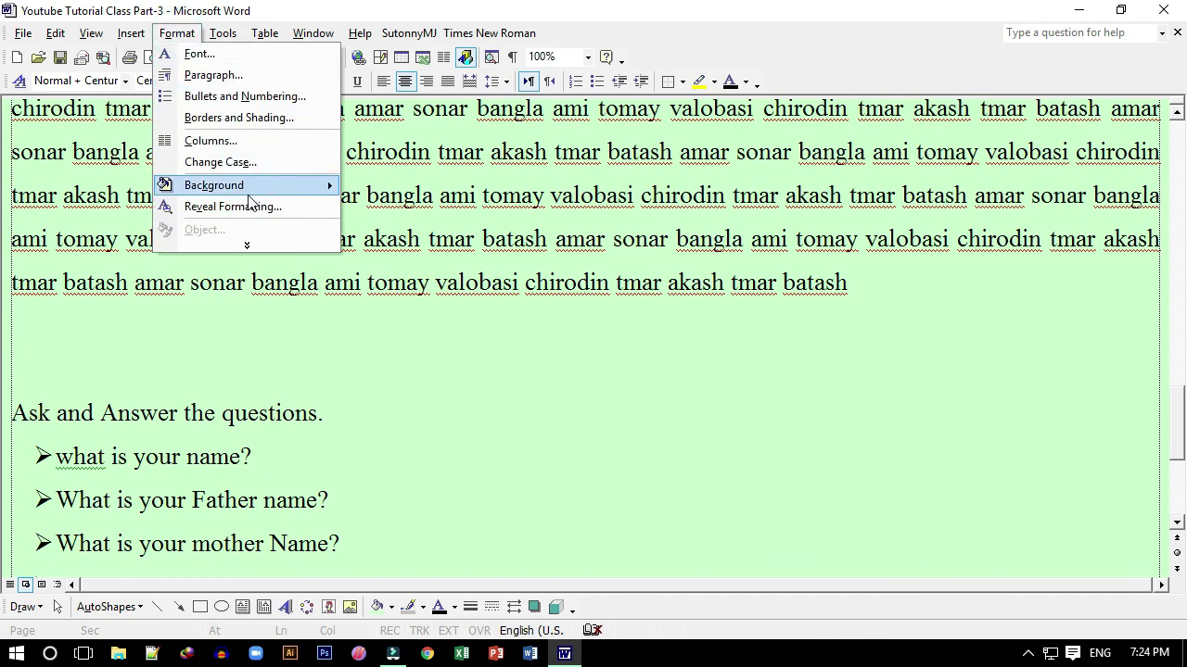
{"action": "mouse_move", "coordinate": [248, 190]}
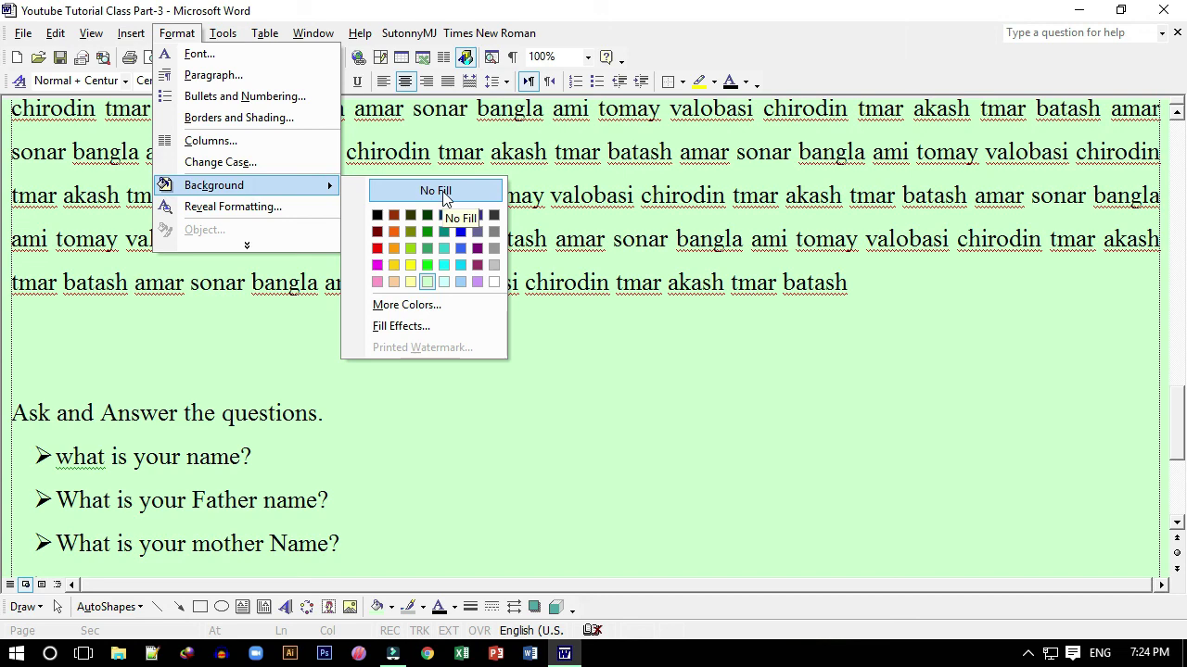
{"action": "left_click", "coordinate": [496, 284]}
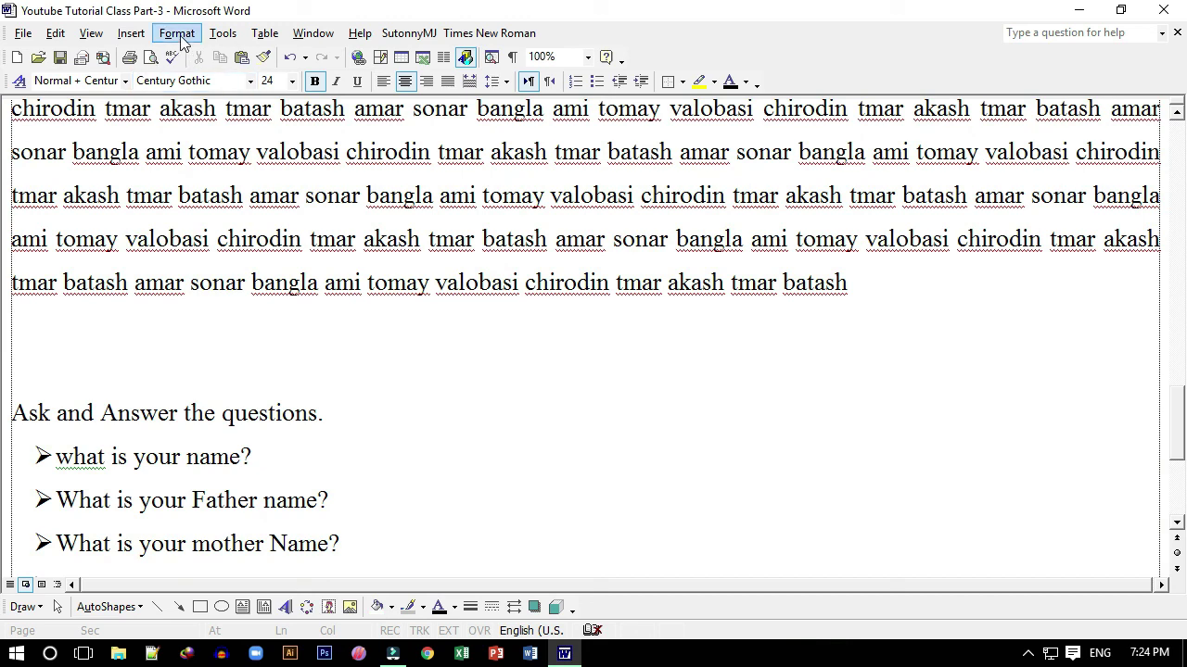
{"action": "scroll", "coordinate": [691, 304], "scroll_direction": "up", "scroll_amount": 3}
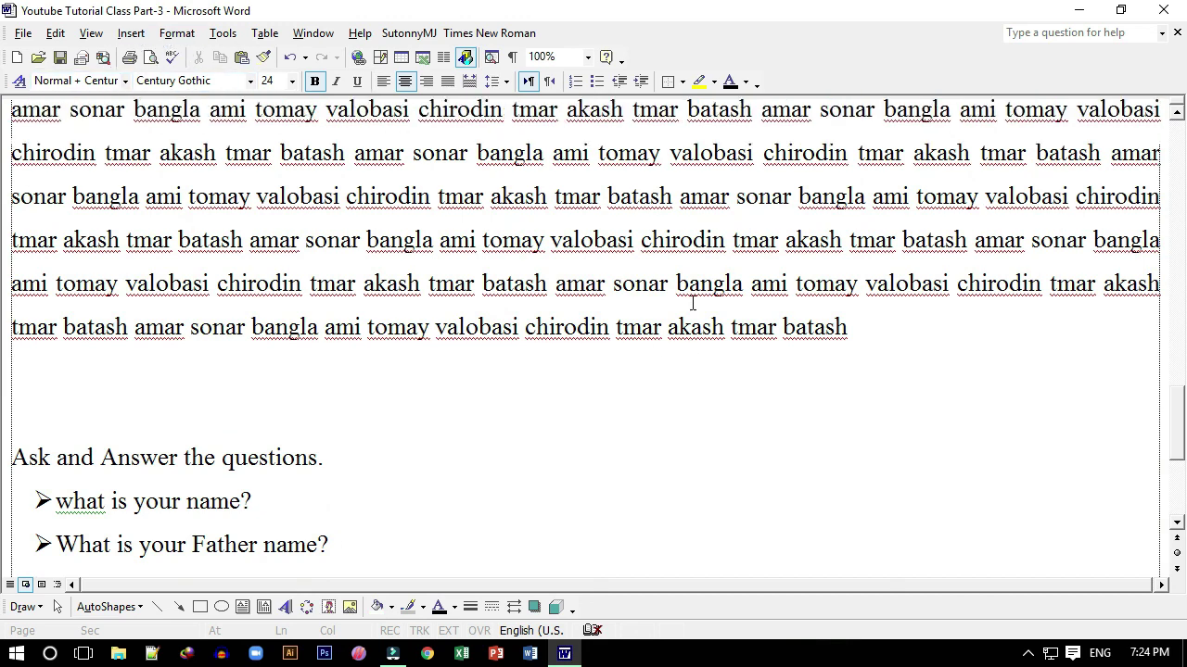
{"action": "scroll", "coordinate": [691, 305], "scroll_direction": "up", "scroll_amount": 5}
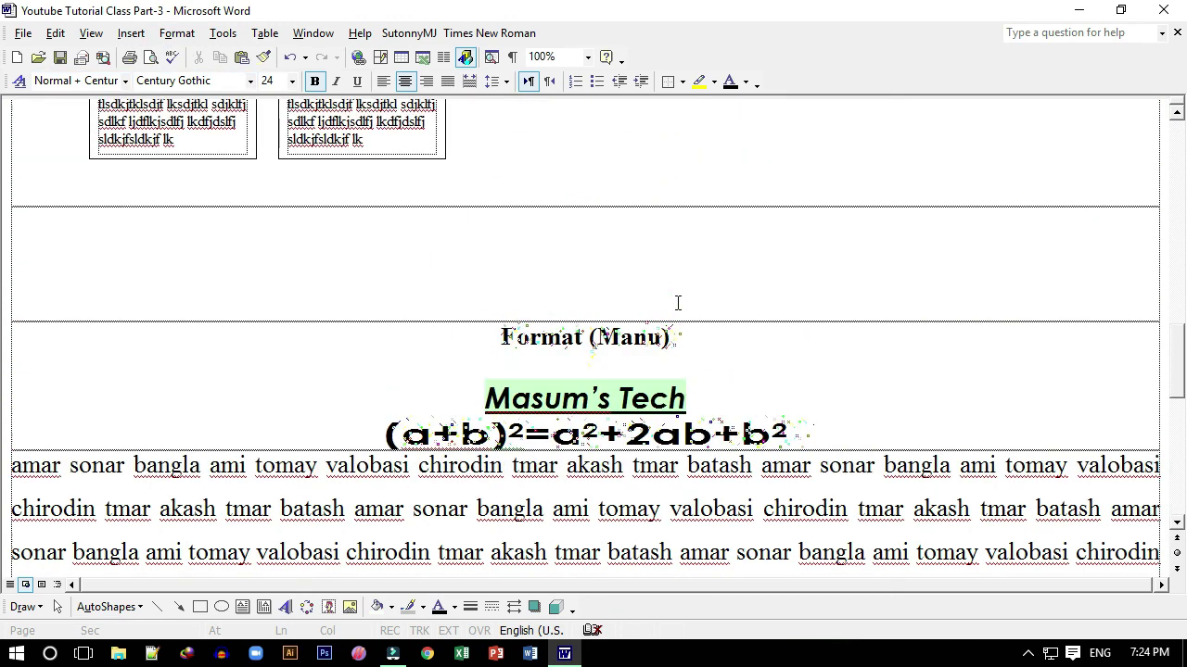
Switch to Print Layout to show the art border and two columns.
{"action": "left_click", "coordinate": [92, 35]}
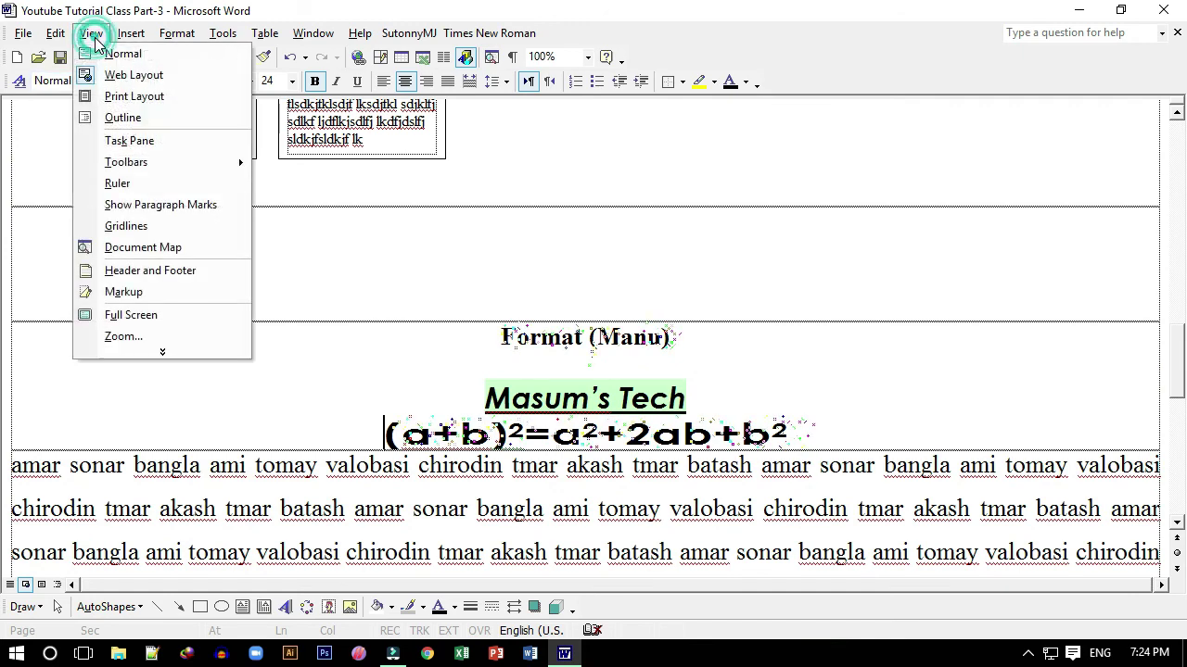
{"action": "left_click", "coordinate": [135, 96]}
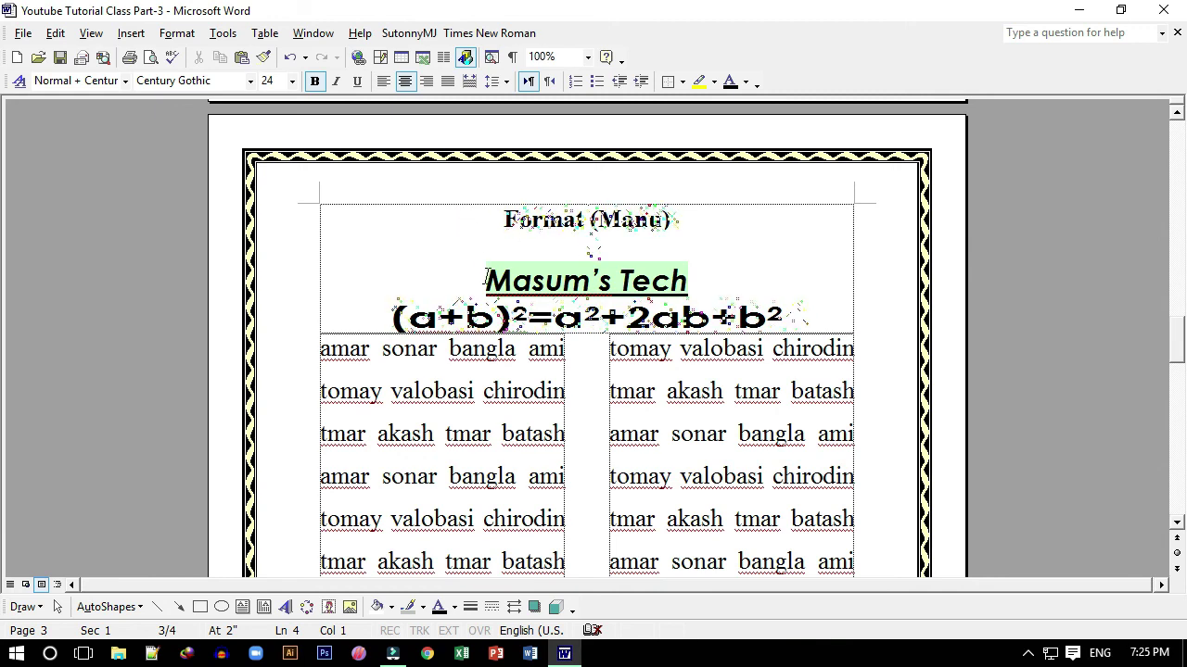
{"action": "scroll", "coordinate": [519, 269], "scroll_direction": "down", "scroll_amount": 1}
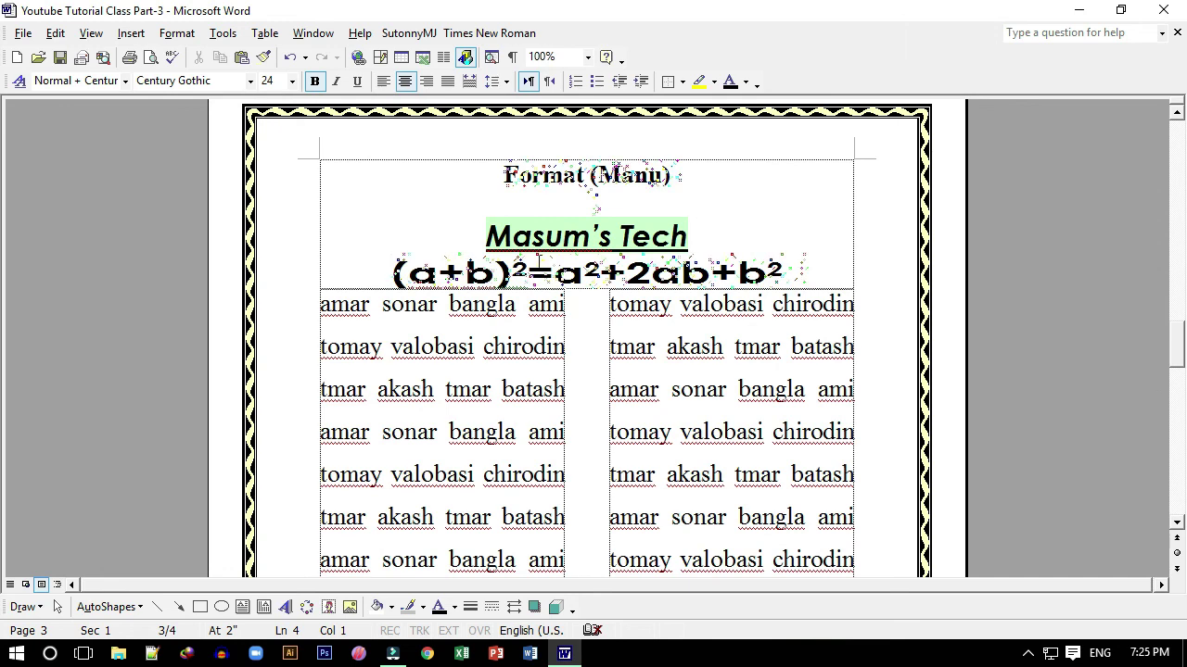